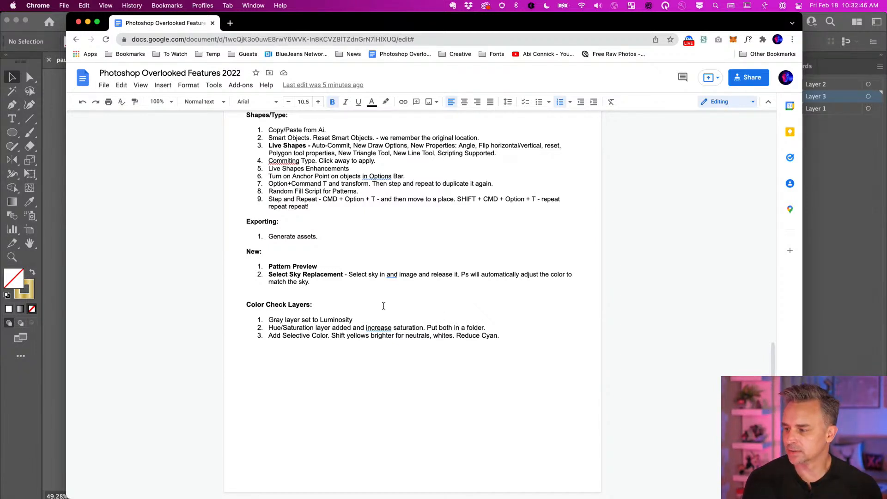
# Add the line "WHAT IS YOUR FAVORITE HIDDEN FEATURE?" a few lines below the Color Check Layers list
pyautogui.click(325, 381)
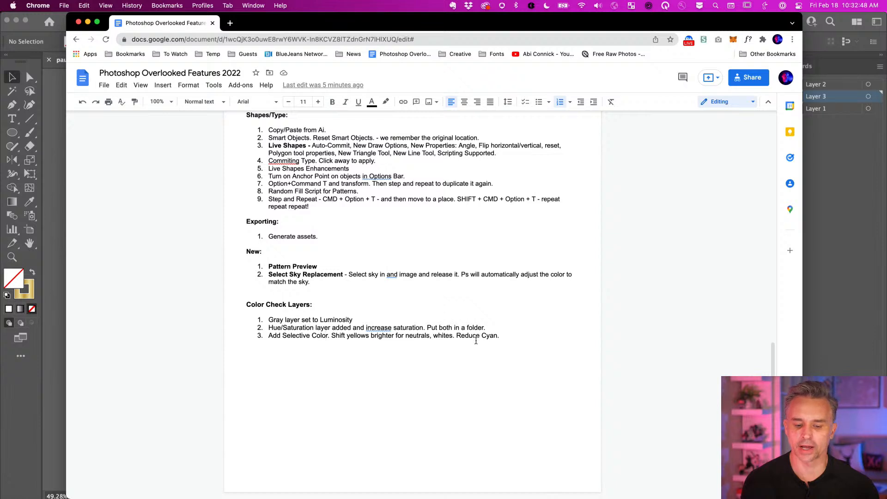
pyautogui.click(553, 339)
pyautogui.press('Return')
pyautogui.press('Return')
pyautogui.press('Return')
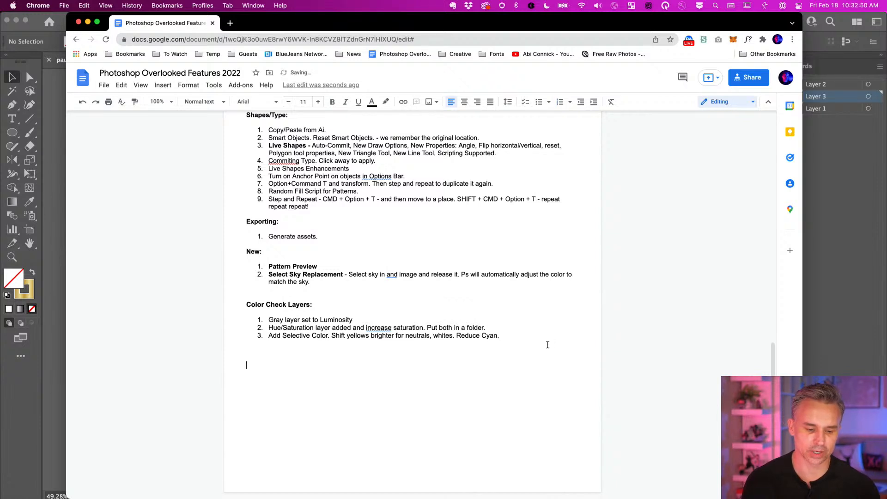
pyautogui.write('WHAT IS ')
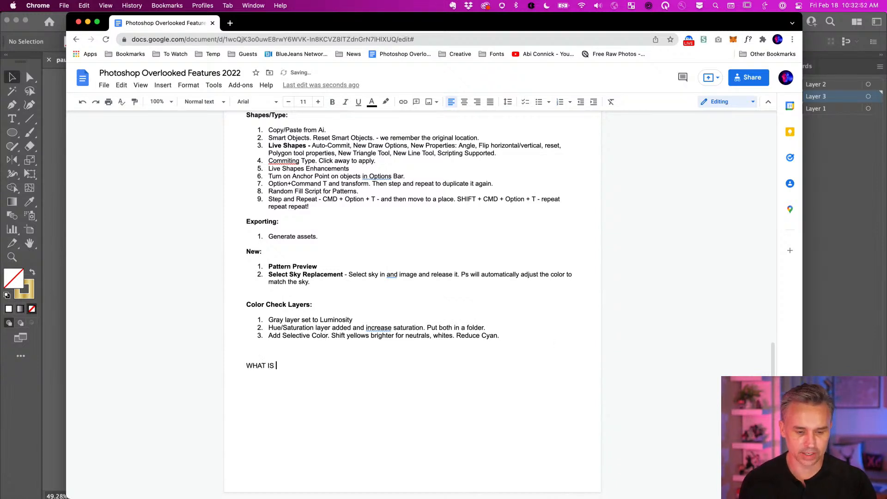
pyautogui.write('YOUR FAVORITE ')
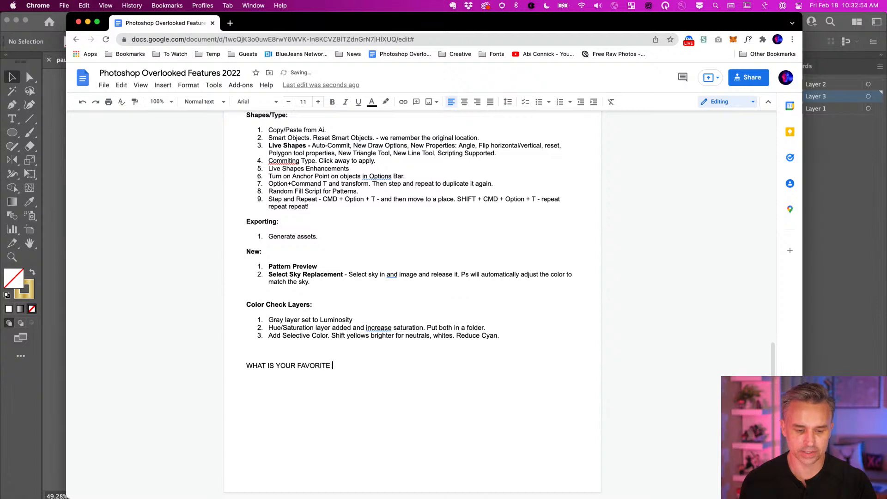
pyautogui.write('HIDDEN FEATURE?')
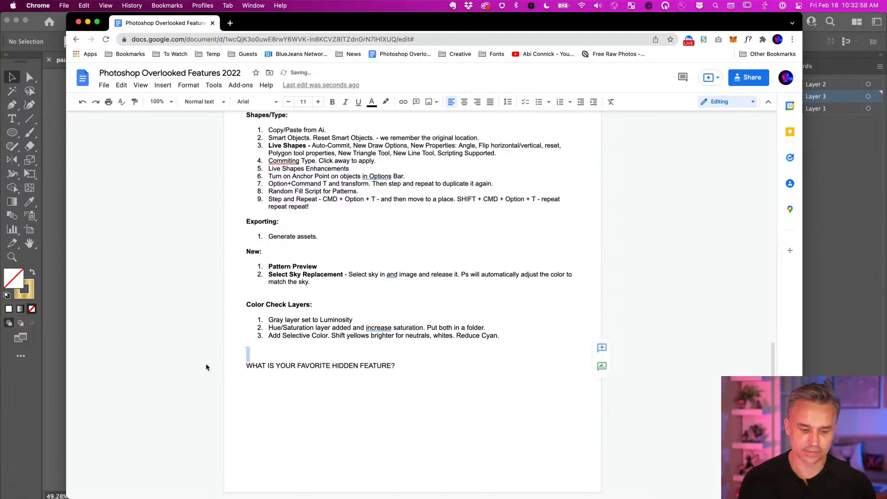
# Make the "WHAT IS YOUR FAVORITE HIDDEN FEATURE?" line bold and center it
pyautogui.moveTo(208, 368); pyautogui.dragTo(349, 367)
pyautogui.moveTo(434, 365); pyautogui.dragTo(176, 358)
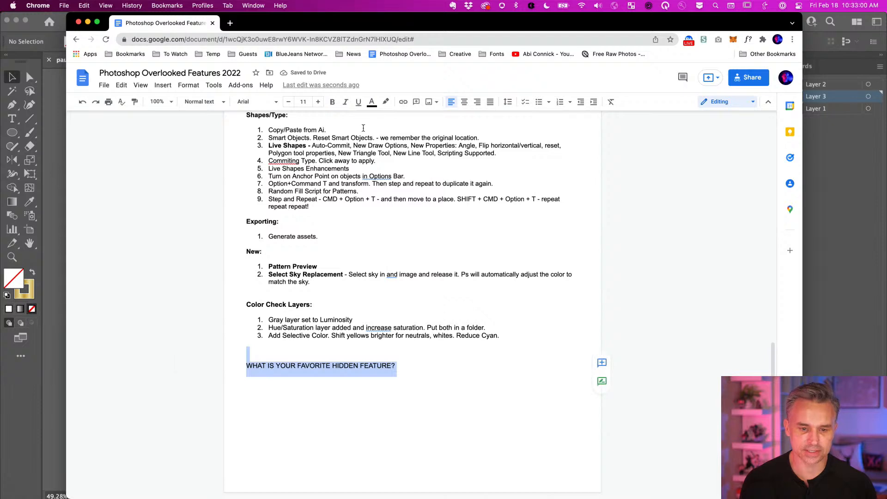
pyautogui.click(332, 102)
pyautogui.click(464, 102)
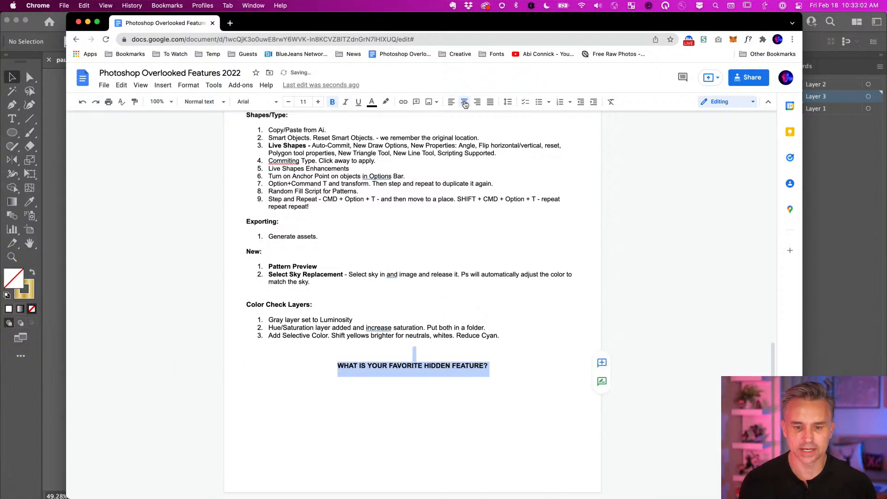
pyautogui.click(414, 453)
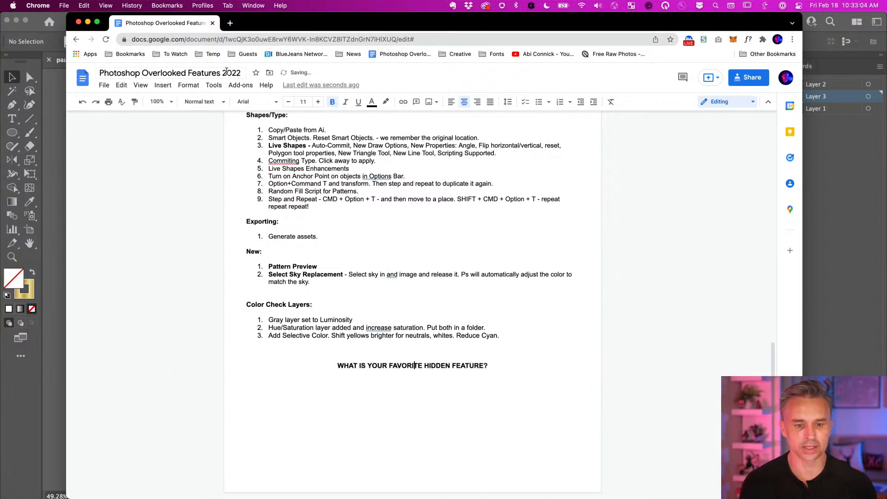
pyautogui.scroll(20, 330, 398)
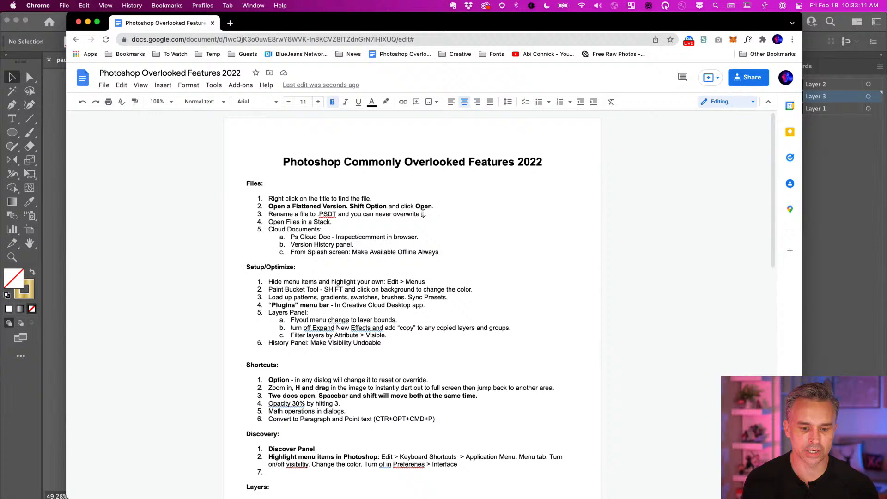
pyautogui.click(422, 214)
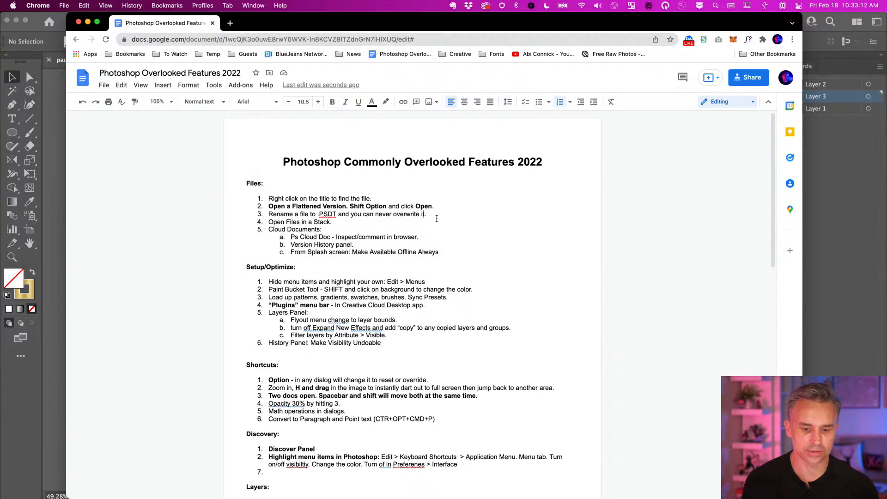
pyautogui.scroll(-15, 457, 222)
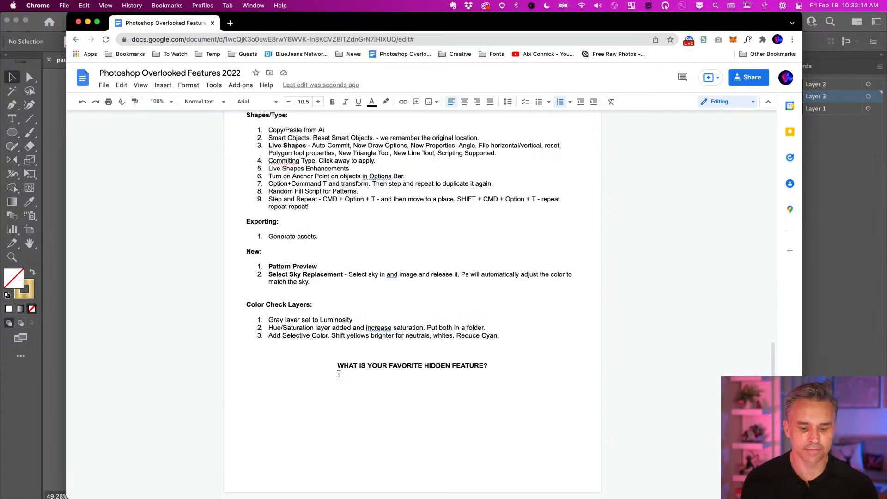
# Add a left-aligned bold line reading "What is it?" below the favorite hidden feature question
pyautogui.click(348, 398)
pyautogui.press('Return')
pyautogui.press('Return')
pyautogui.press('Return')
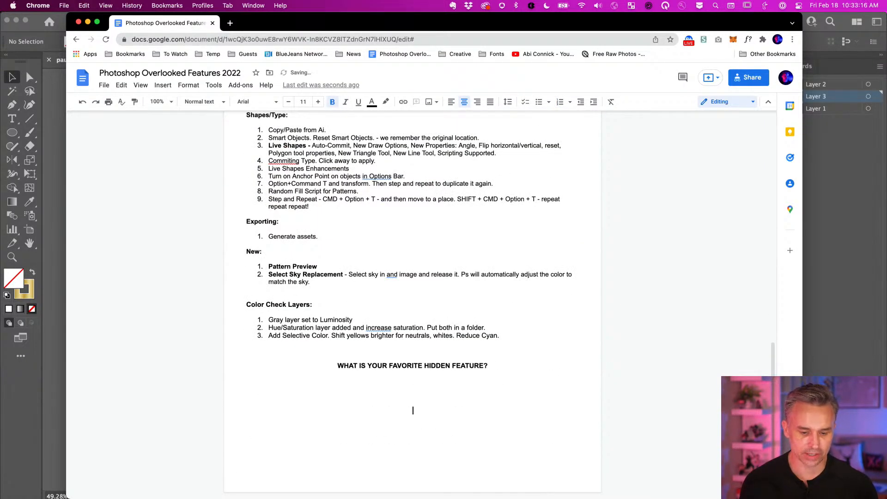
pyautogui.press('BackSpace')
pyautogui.press('super+shift+l')
pyautogui.write('WHAT')
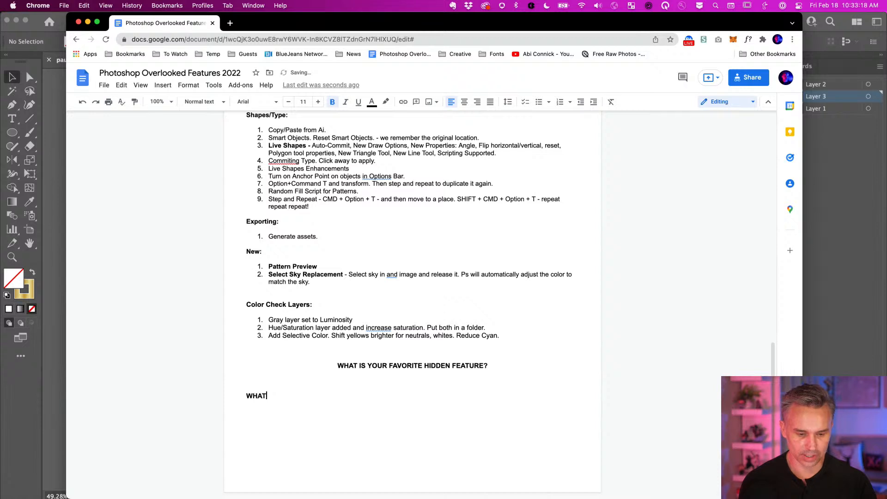
pyautogui.press('BackSpace')
pyautogui.press('BackSpace')
pyautogui.press('BackSpace')
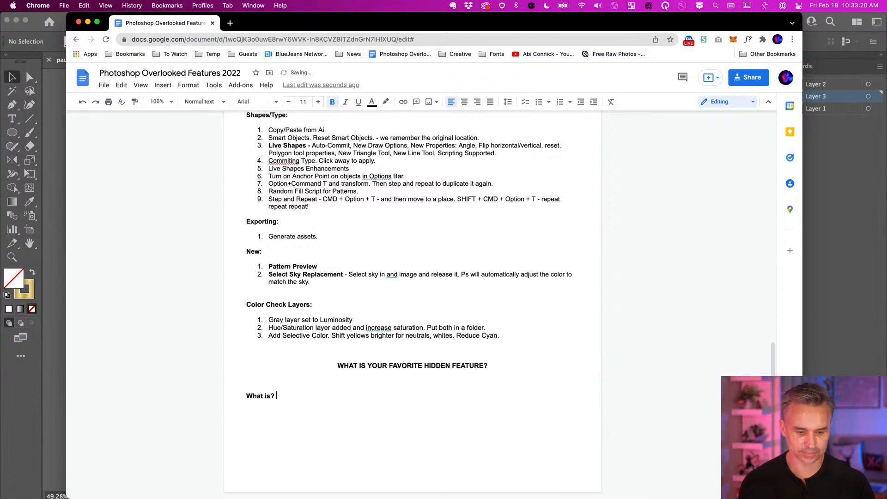
pyautogui.press('BackSpace')
pyautogui.press('BackSpace')
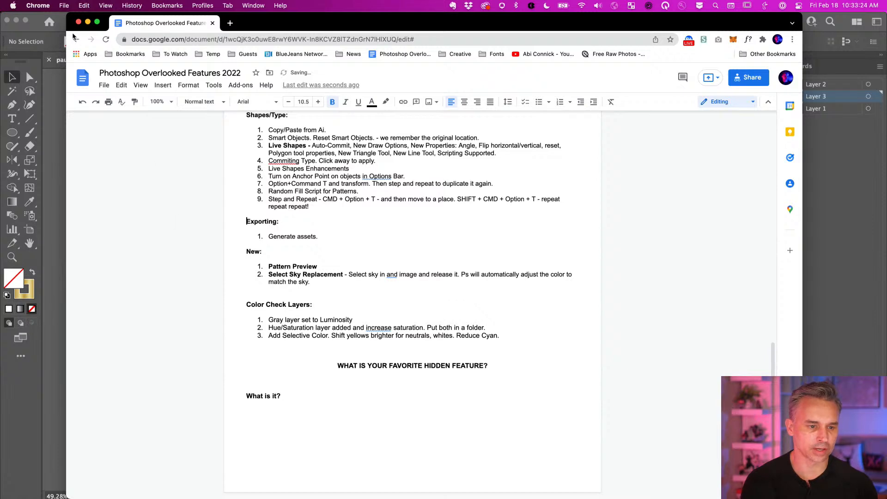
# Minimize the browser and Illustrator to bring up Photoshop, and collapse the expanded Libraries view to enlarge the canvas
pyautogui.click(87, 22)
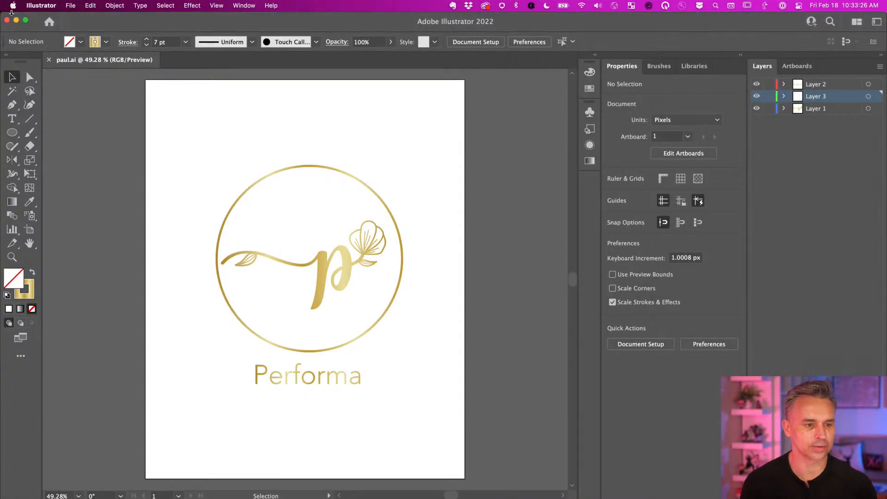
pyautogui.click(16, 20)
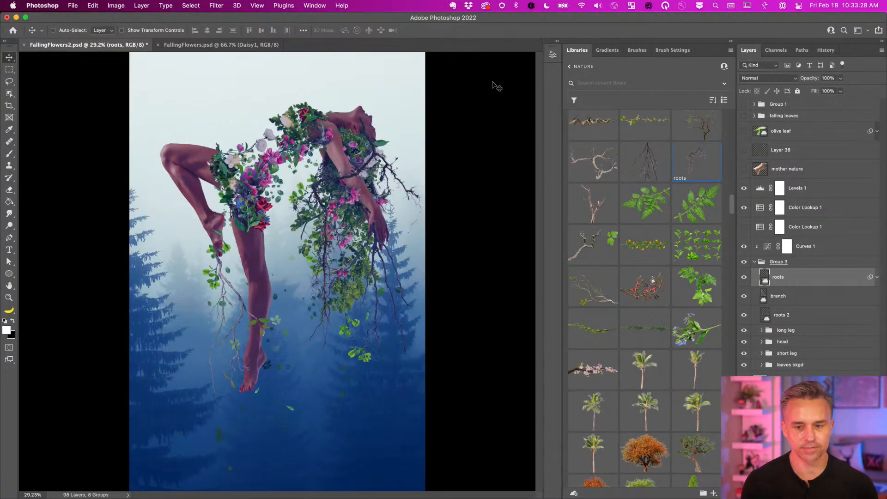
pyautogui.click(731, 41)
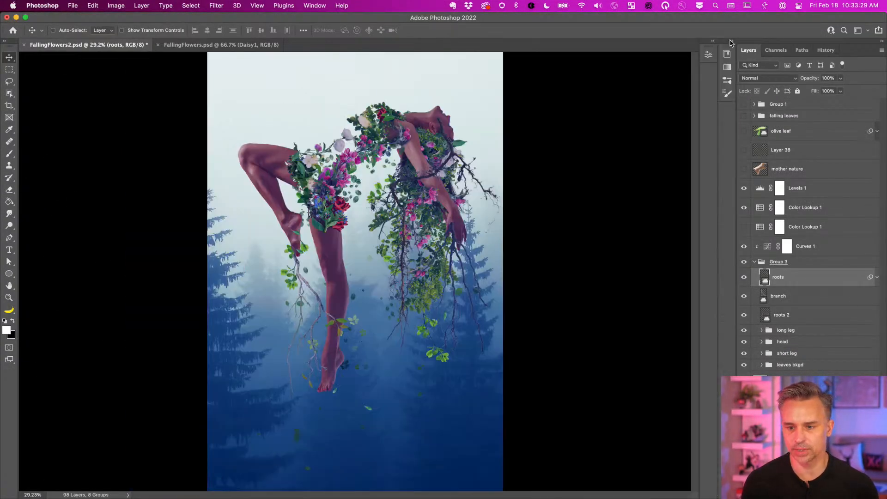
# Look at the open FallingFlowers.psd document, panning its view, and return to FallingFlowers2.psd
pyautogui.click(179, 46)
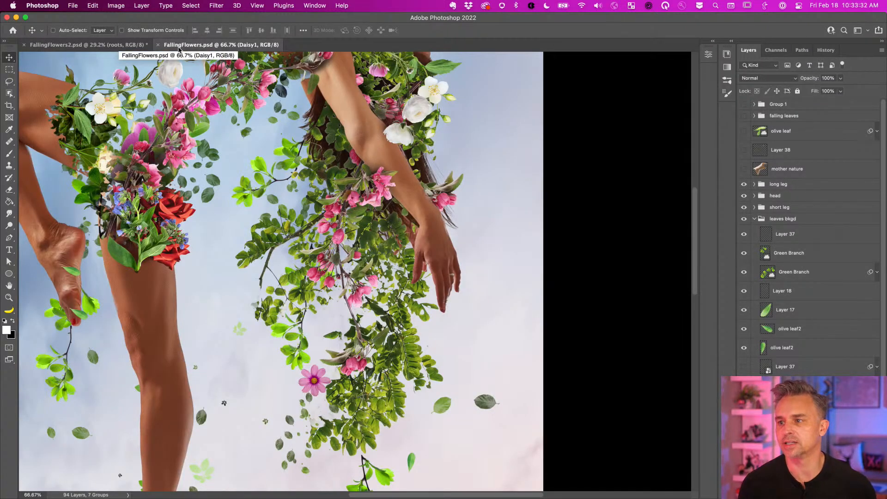
pyautogui.moveTo(153, 100); pyautogui.dragTo(303, 236)
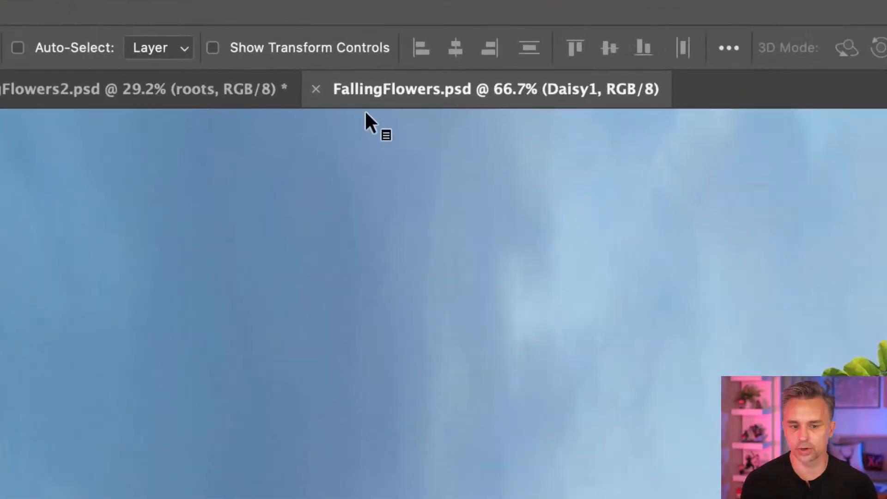
pyautogui.click(203, 96)
pyautogui.click(389, 93)
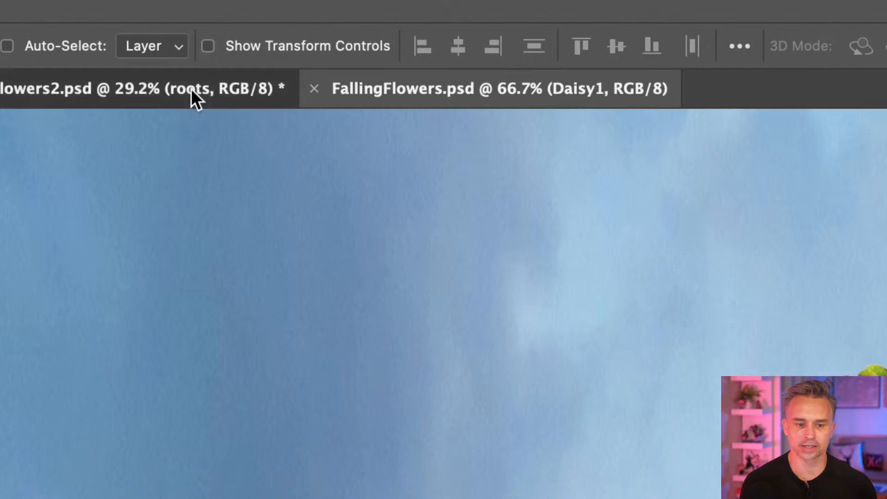
pyautogui.click(190, 89)
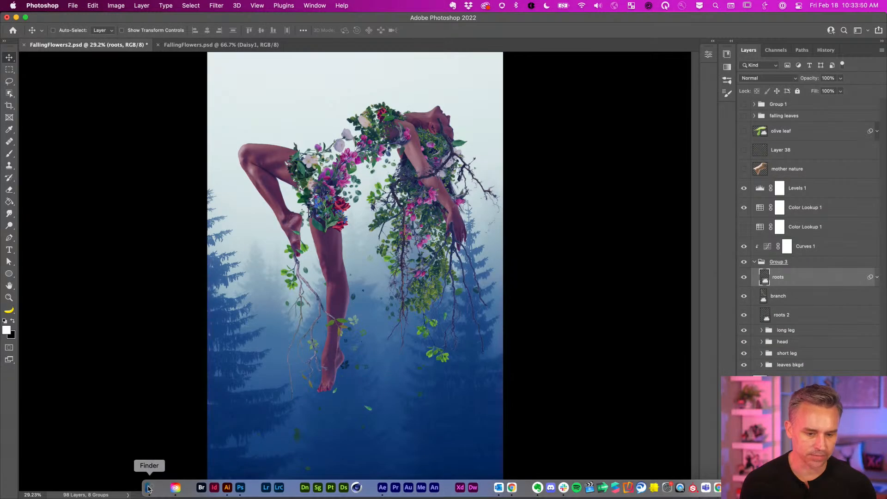
# Open AdobeStock_265396153.jpeg and AdobeStock_290079481.jpeg from the Downloads folder in Photoshop
pyautogui.click(148, 488)
pyautogui.click(157, 348)
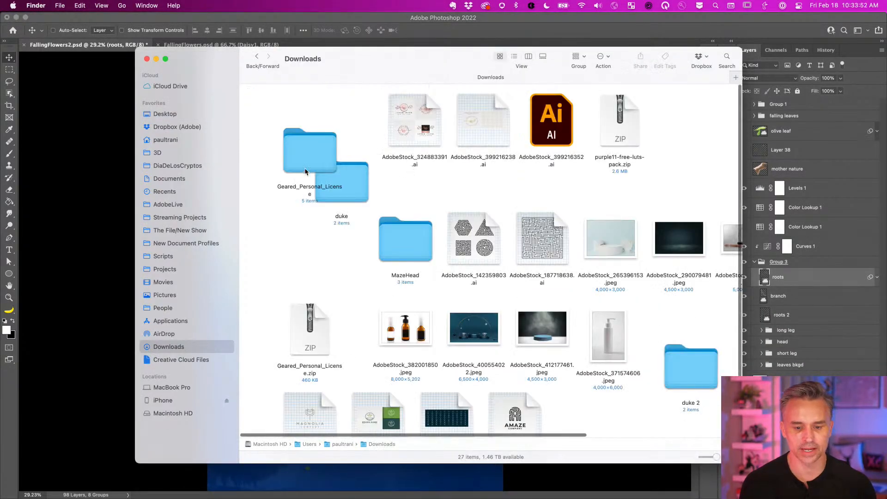
pyautogui.click(610, 238)
pyautogui.keyDown('shift'); pyautogui.click(679, 238); pyautogui.keyUp('shift')
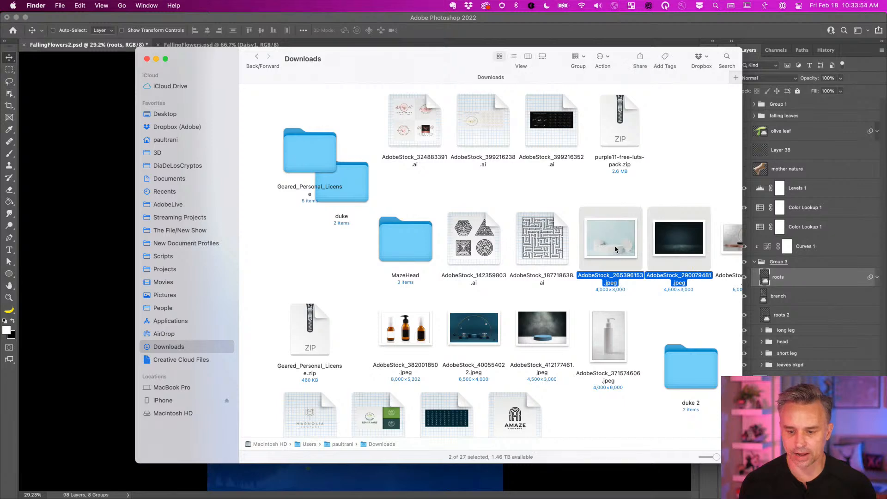
pyautogui.moveTo(679, 238); pyautogui.dragTo(439, 485)
pyautogui.moveTo(377, 491); pyautogui.dragTo(239, 491)
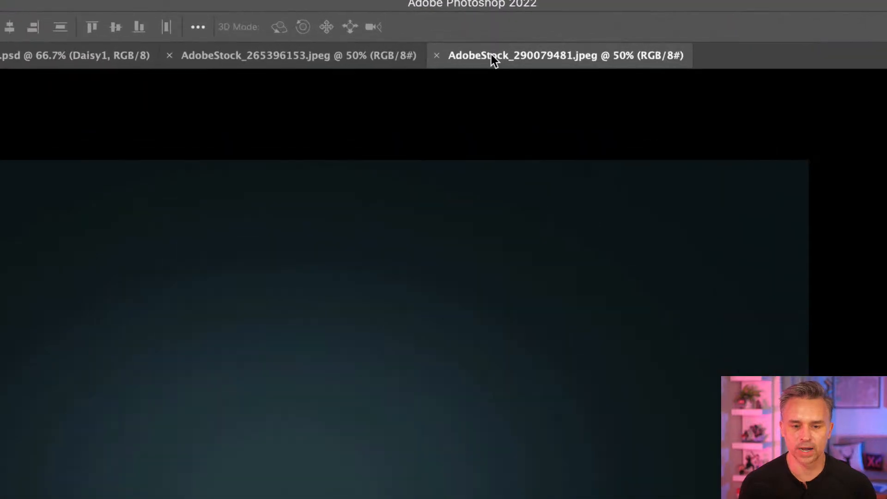
# Reveal AdobeStock_290079481.jpeg in Finder from its open document, and close that document in Photoshop
pyautogui.rightClick(453, 44)
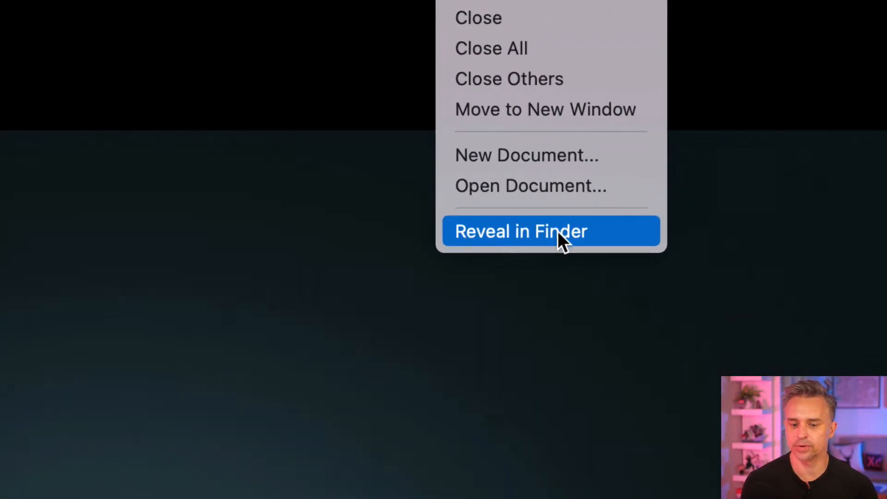
pyautogui.click(574, 228)
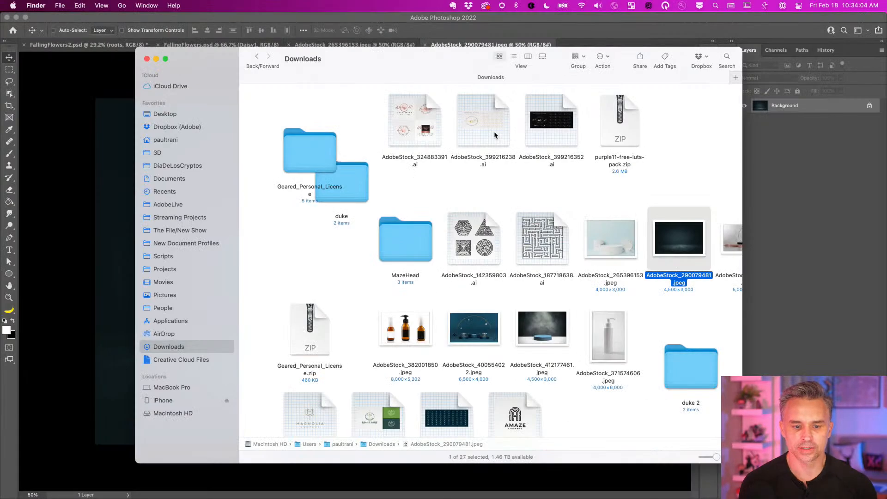
pyautogui.click(421, 26)
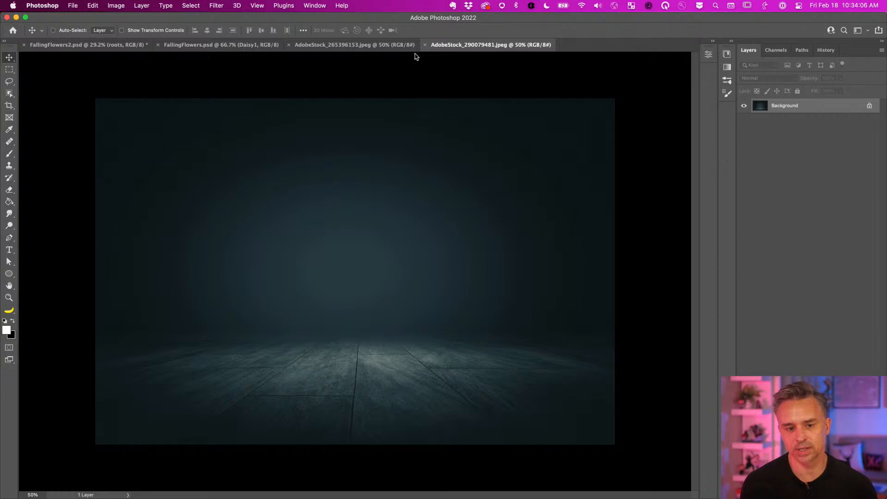
pyautogui.click(424, 44)
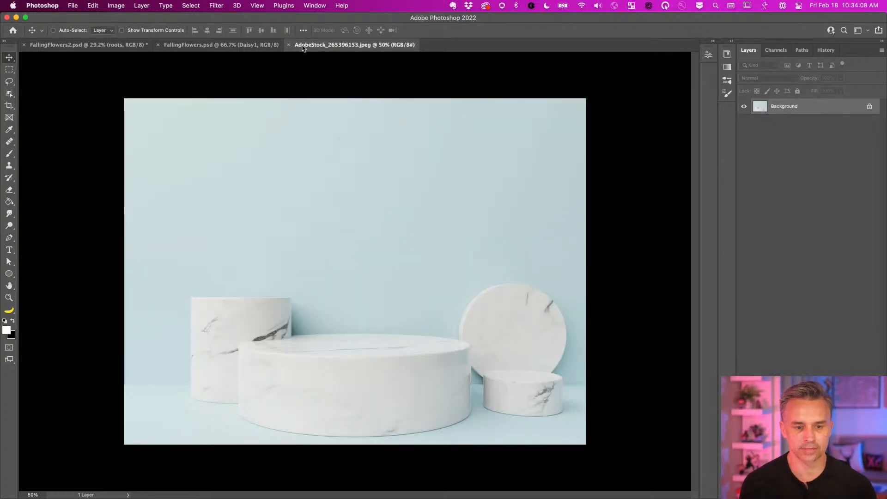
# Reveal AdobeStock_265396153.jpeg in Finder from its open document, and return to Photoshop
pyautogui.rightClick(314, 45)
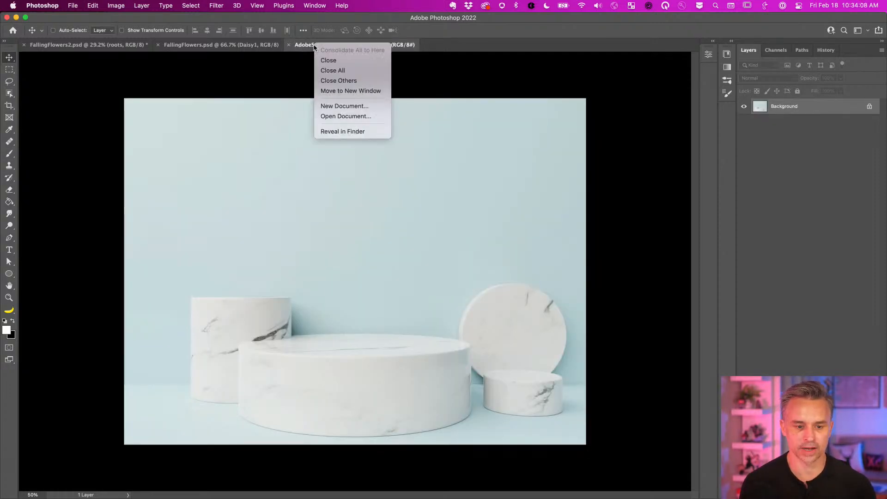
pyautogui.click(348, 132)
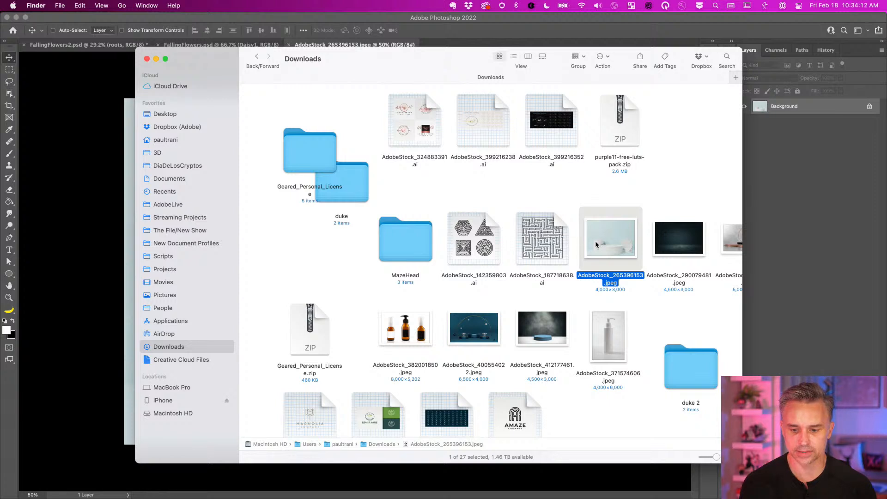
pyautogui.click(784, 239)
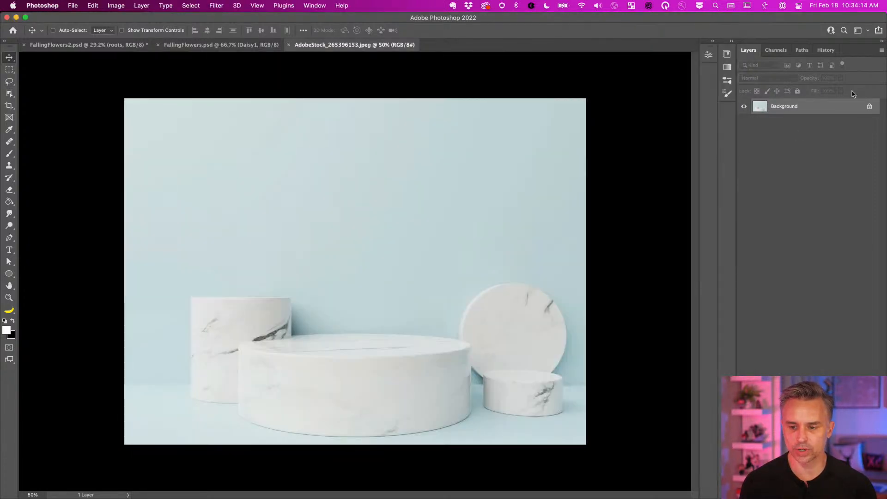
# Unlock the Background layer of AdobeStock_265396153.jpeg and add a new empty layer above it
pyautogui.click(869, 106)
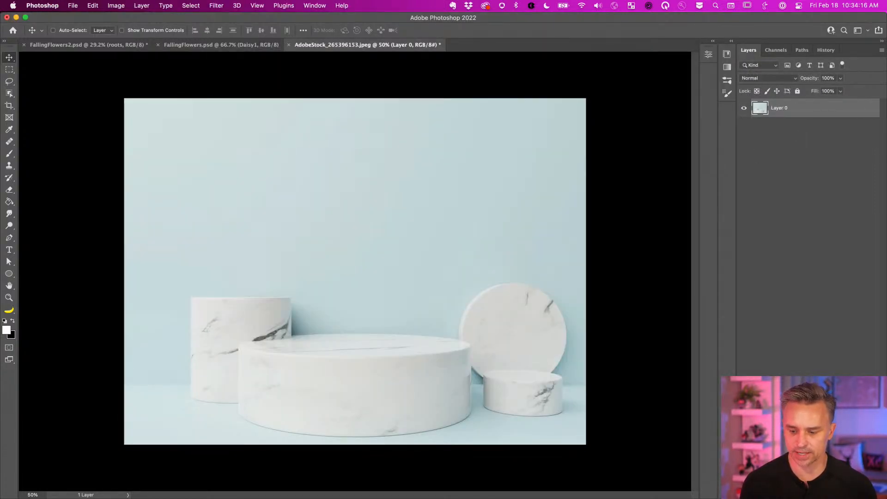
pyautogui.press('super+shift+alt+n')
# Add the white text PRODUCT 2345 on the empty layer over the blue wall area of the product image
pyautogui.click(8, 249)
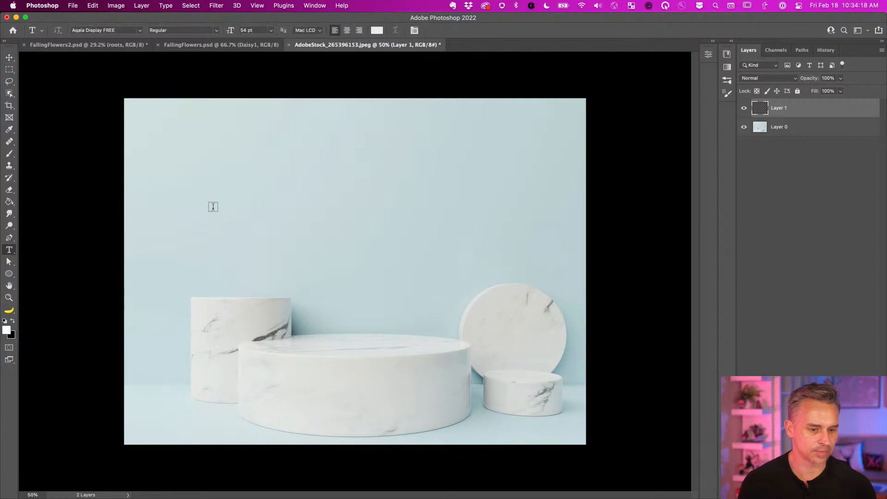
pyautogui.click(213, 207)
pyautogui.write('PRO')
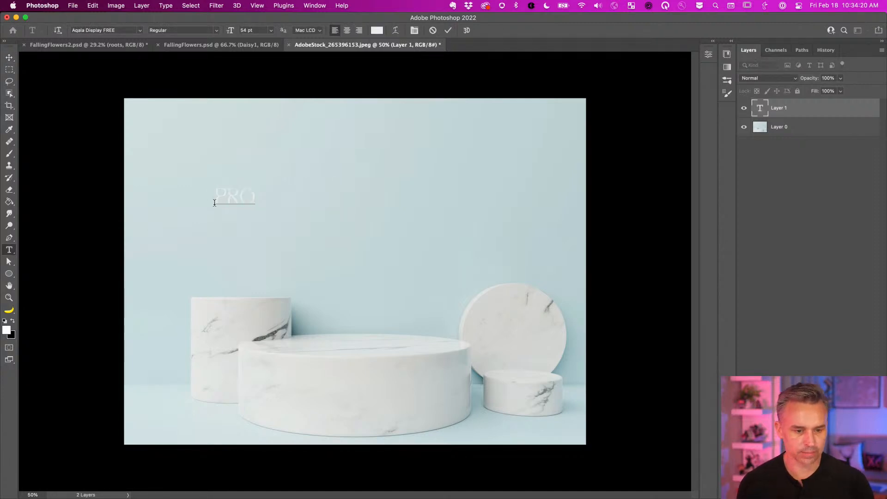
pyautogui.write('DUCT ')
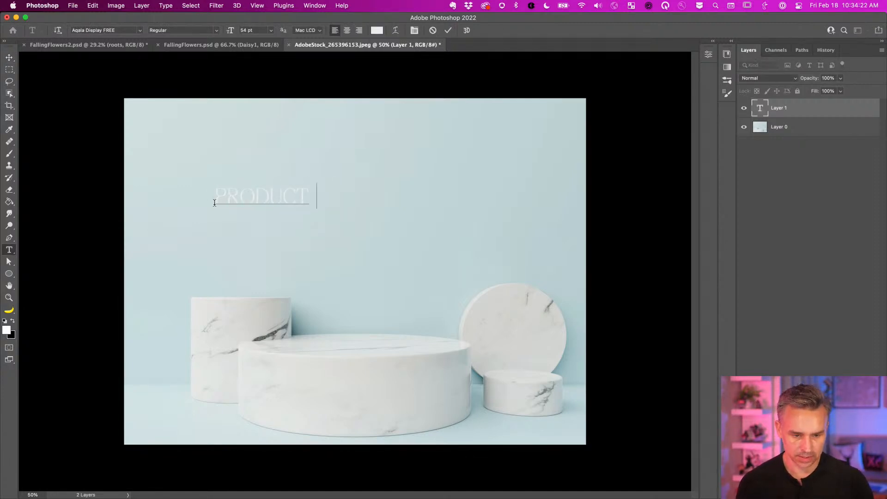
pyautogui.write('23')
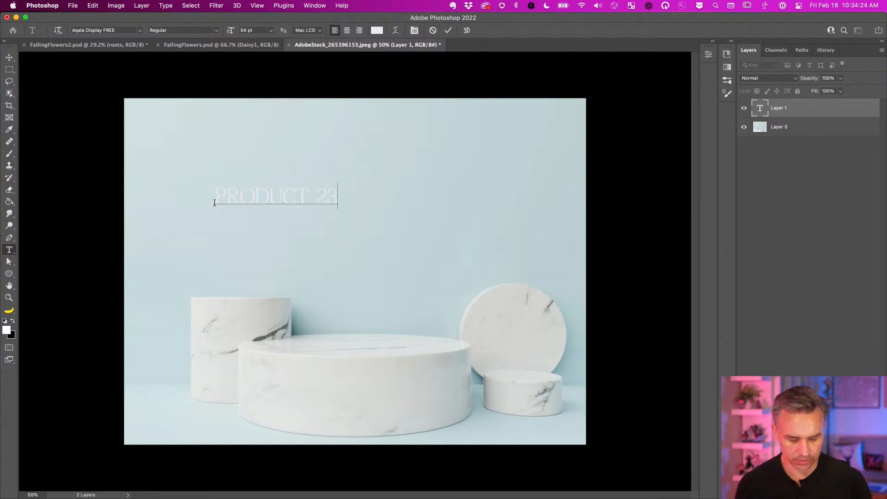
pyautogui.write('45')
# Scale the PRODUCT 2345 text to about 233% and move it to the image's upper-left area
pyautogui.click(9, 58)
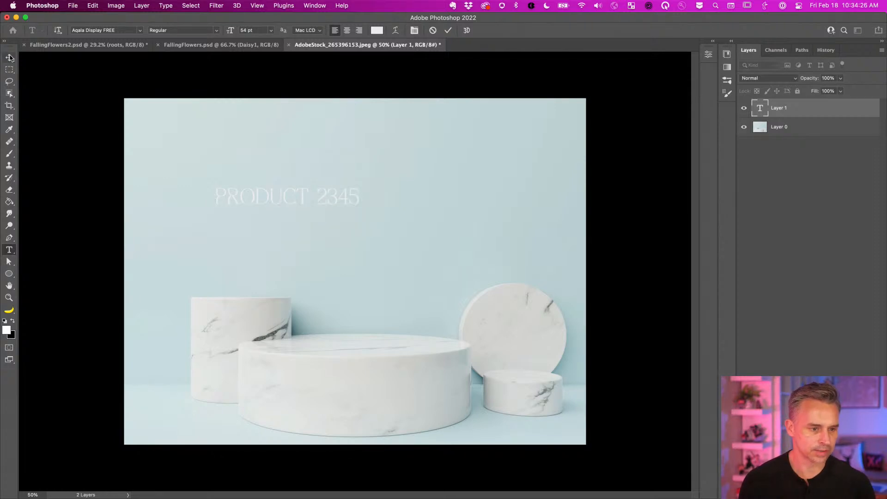
pyautogui.hotkey('ctrl', 't')
pyautogui.moveTo(362, 206); pyautogui.dragTo(544, 317)
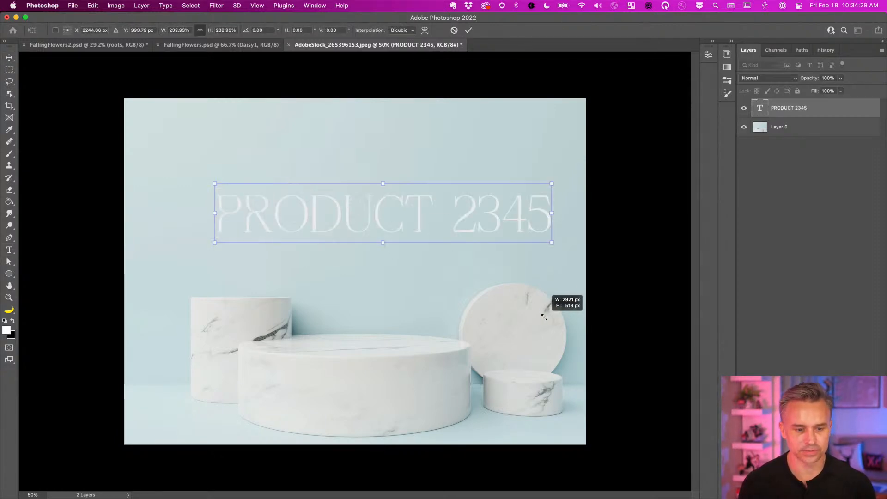
pyautogui.press('Return')
pyautogui.moveTo(264, 207); pyautogui.dragTo(195, 134)
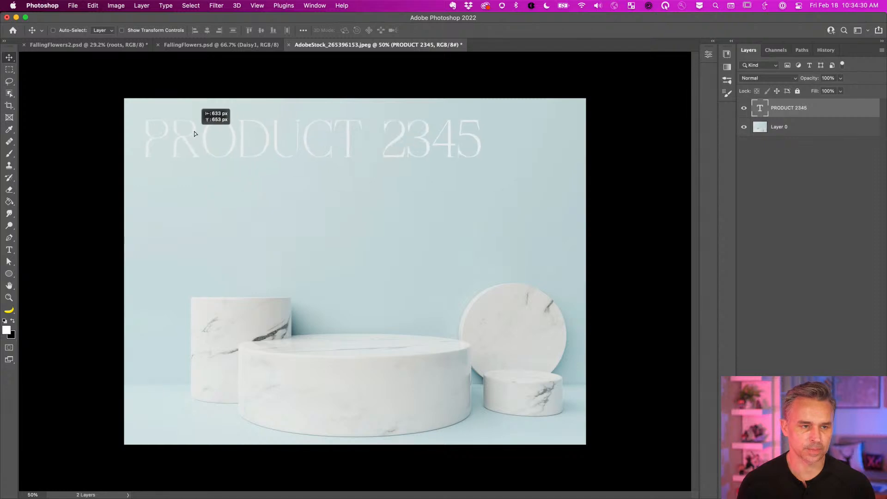
pyautogui.click(10, 69)
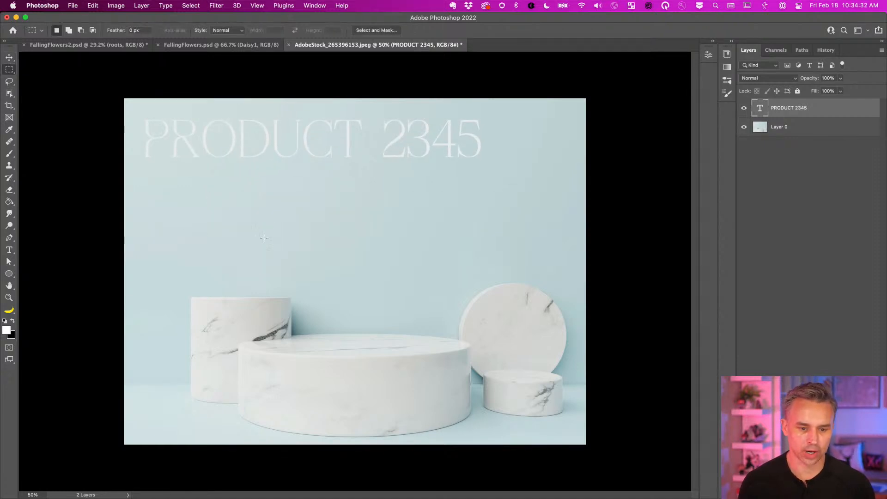
pyautogui.moveTo(289, 234); pyautogui.dragTo(436, 317)
pyautogui.click(349, 184)
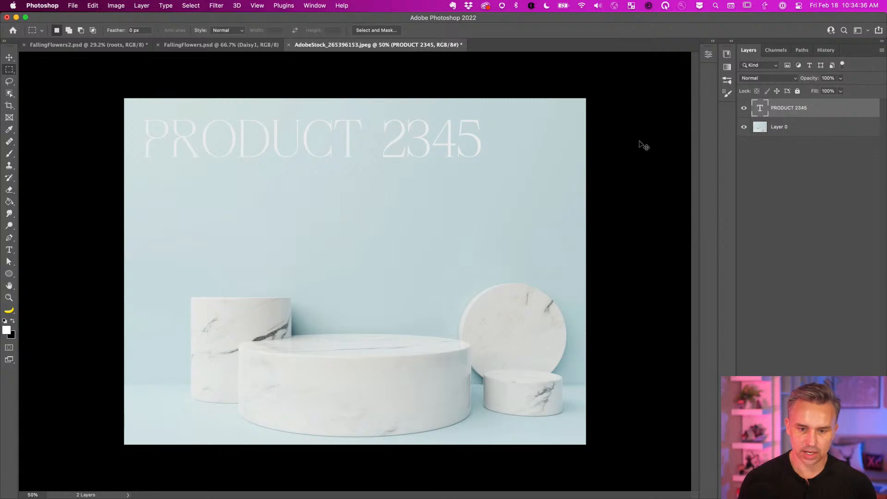
# Save the document to the Desktop as Product.psd in Photoshop format
pyautogui.press('super+shift+s')
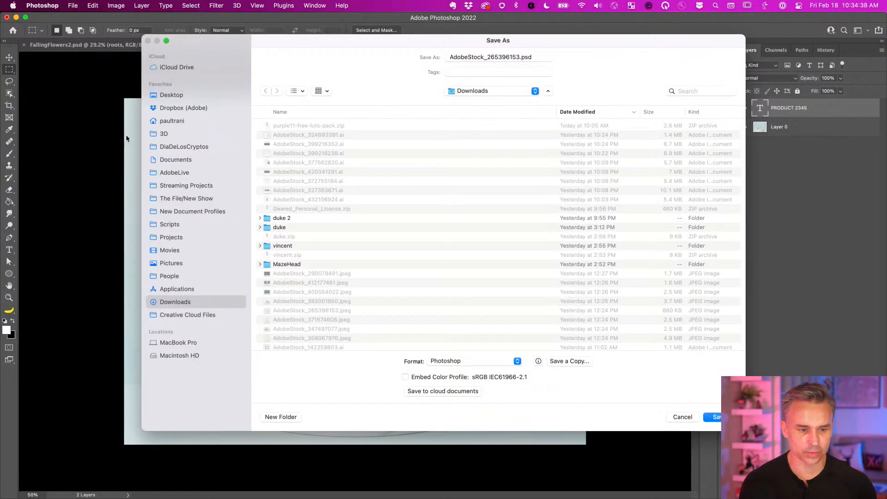
pyautogui.click(159, 96)
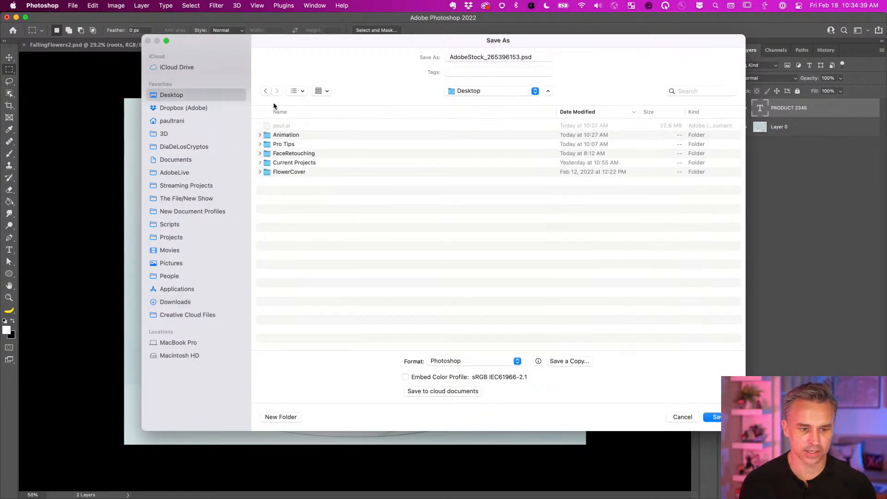
pyautogui.doubleClick(519, 58)
pyautogui.write('TEM')
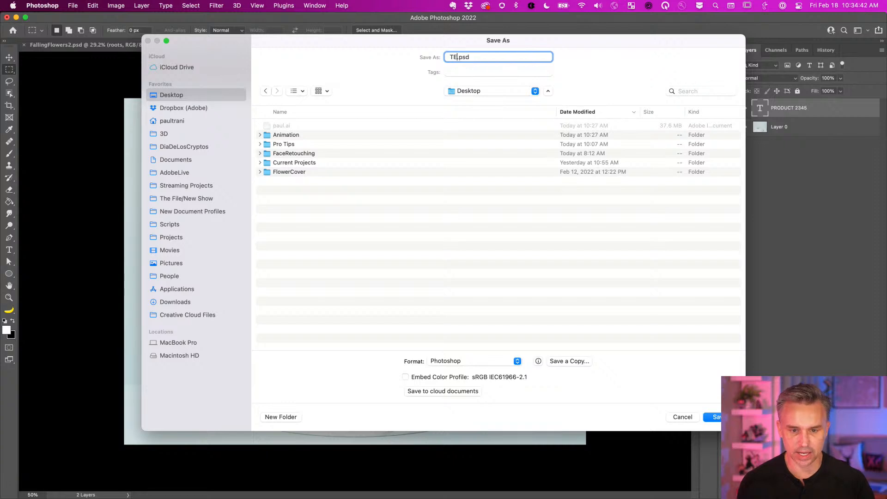
pyautogui.press('BackSpace')
pyautogui.press('BackSpace')
pyautogui.press('BackSpace')
pyautogui.write('Product')
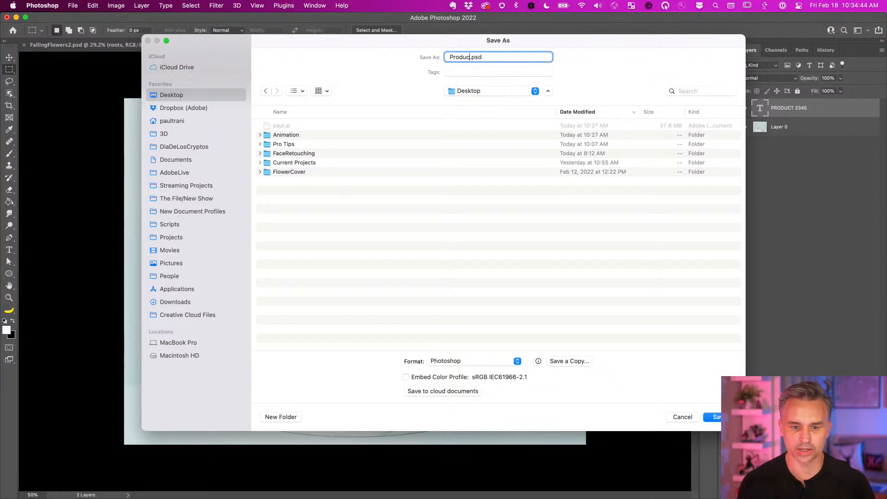
pyautogui.press('Return')
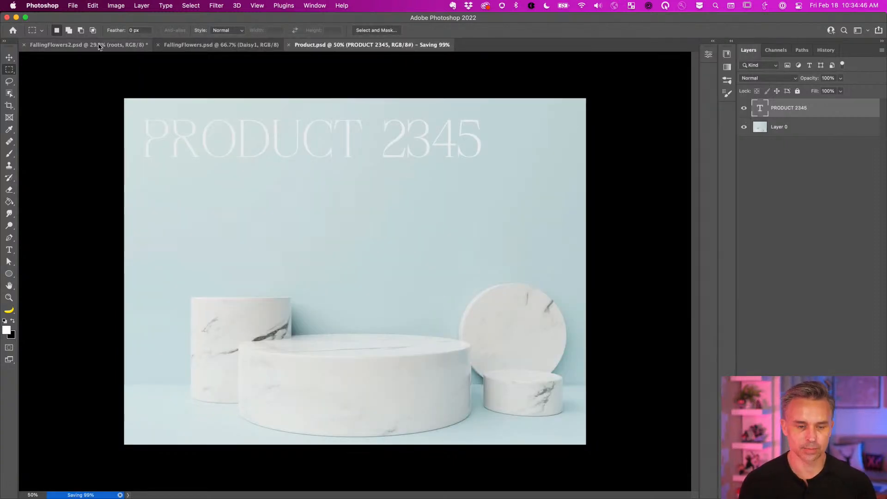
# Close Product.psd and clear the desktop by minimizing the Photoshop window and closing the Finder Downloads window
pyautogui.click(289, 45)
pyautogui.click(15, 17)
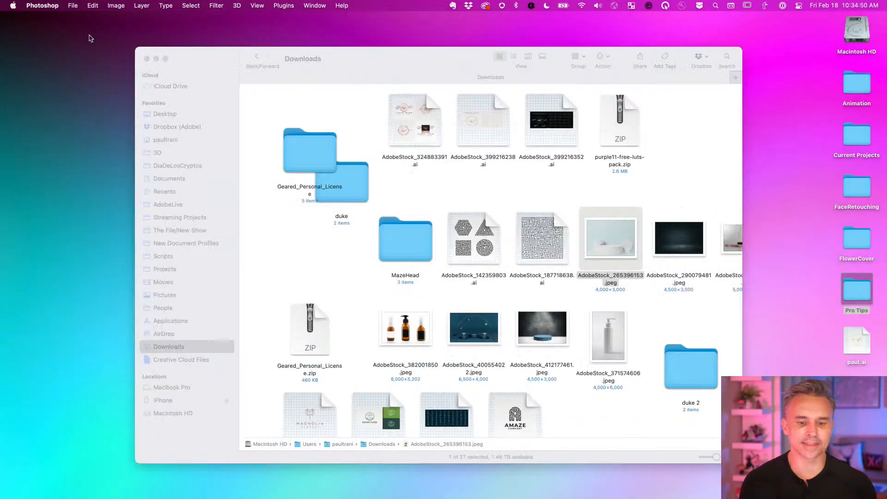
pyautogui.click(147, 58)
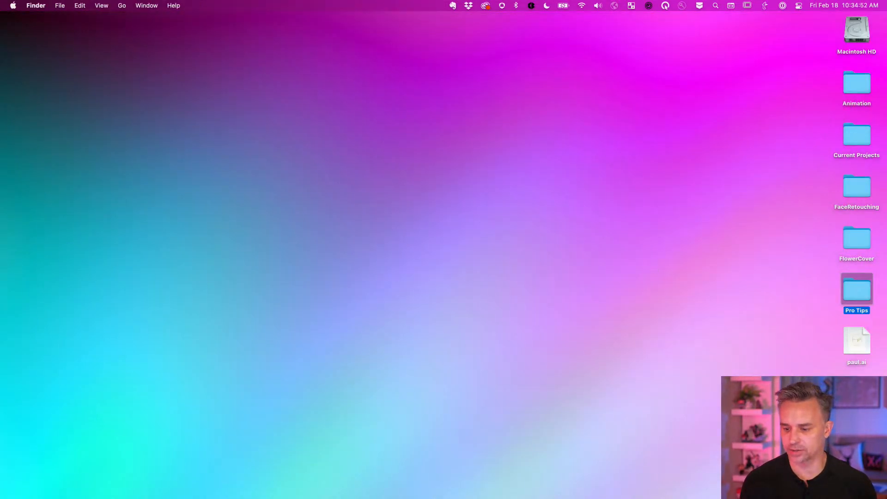
# Reposition Product.psd on the desktop and change its extension to make the file name Product.psdt
pyautogui.moveTo(382, 142); pyautogui.dragTo(409, 170)
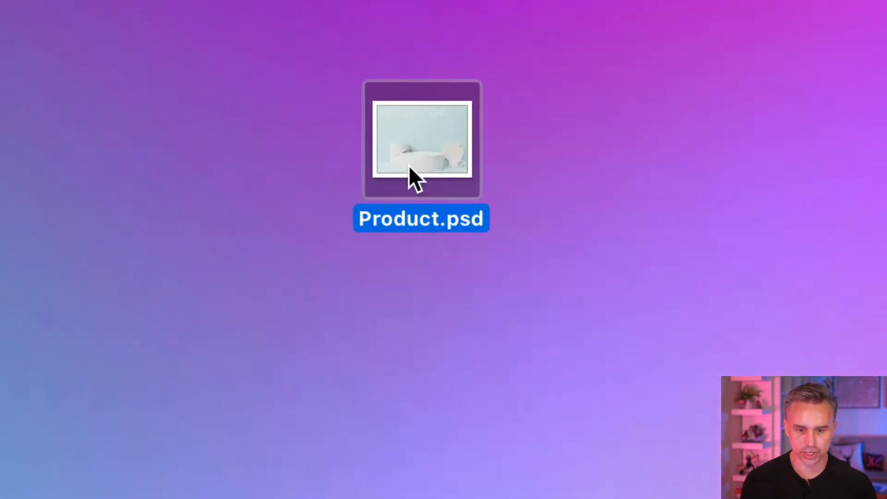
pyautogui.keyDown('super'); pyautogui.click(439, 220); pyautogui.keyUp('super')
pyautogui.click(432, 224)
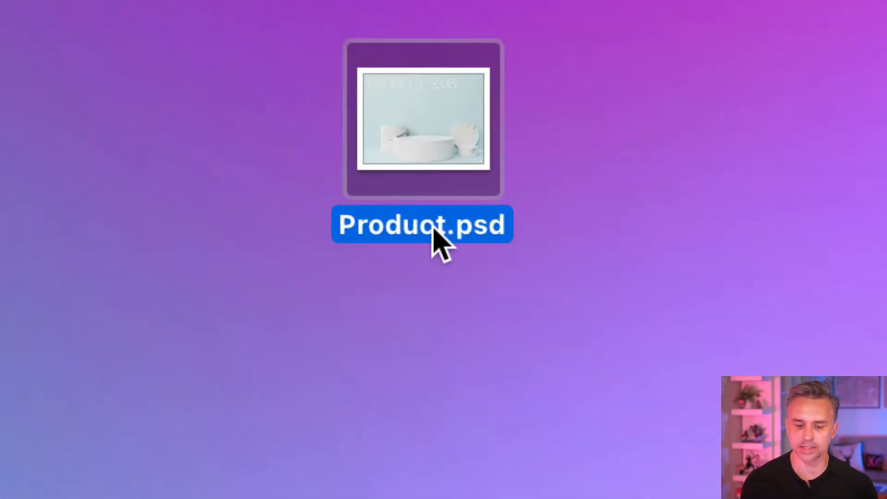
pyautogui.press('Return')
pyautogui.press('Right')
pyautogui.press('Right')
pyautogui.press('Right')
pyautogui.press('Right')
pyautogui.press('Right')
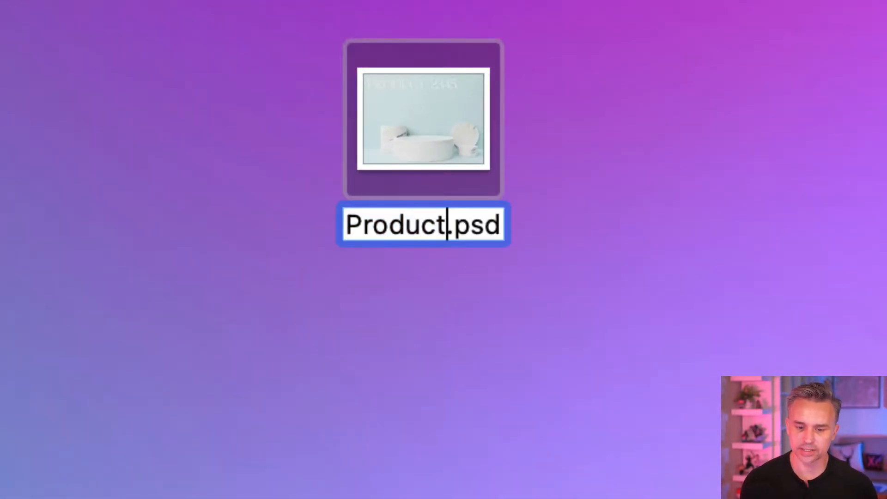
pyautogui.write('t')
pyautogui.press('Return')
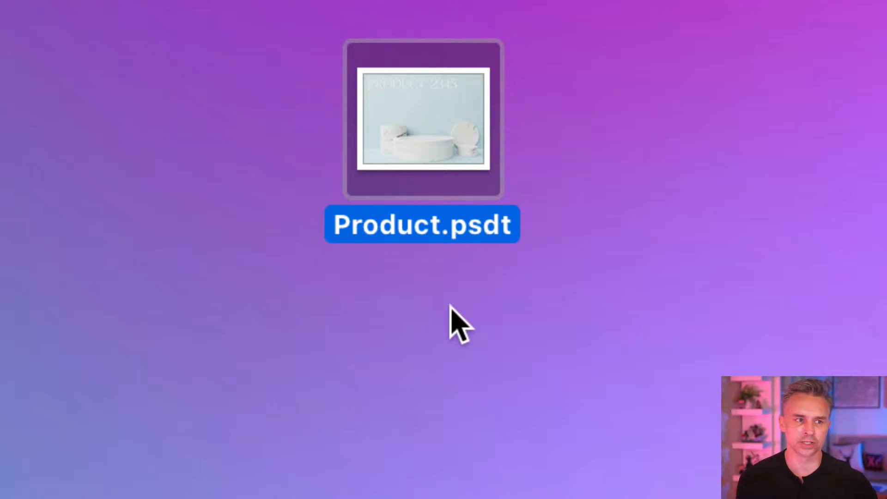
pyautogui.click(452, 252)
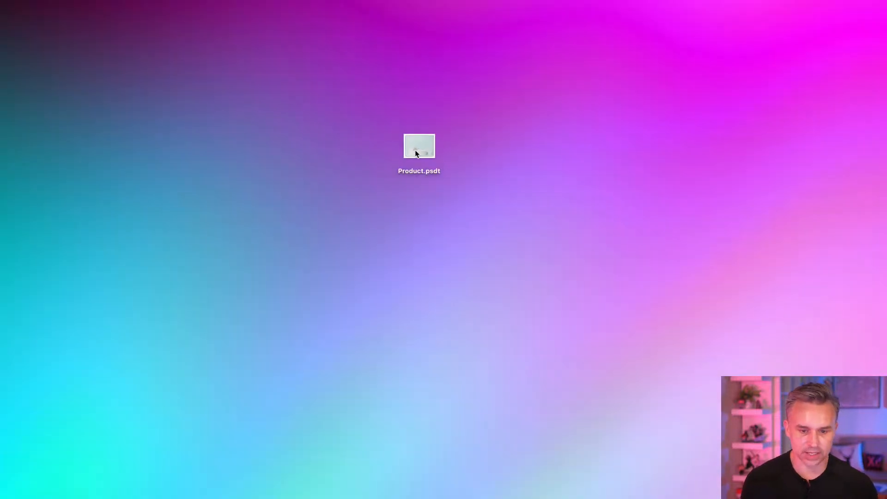
# Open the Product.psdt template in Photoshop as a new untitled document, and close that document without saving
pyautogui.doubleClick(430, 151)
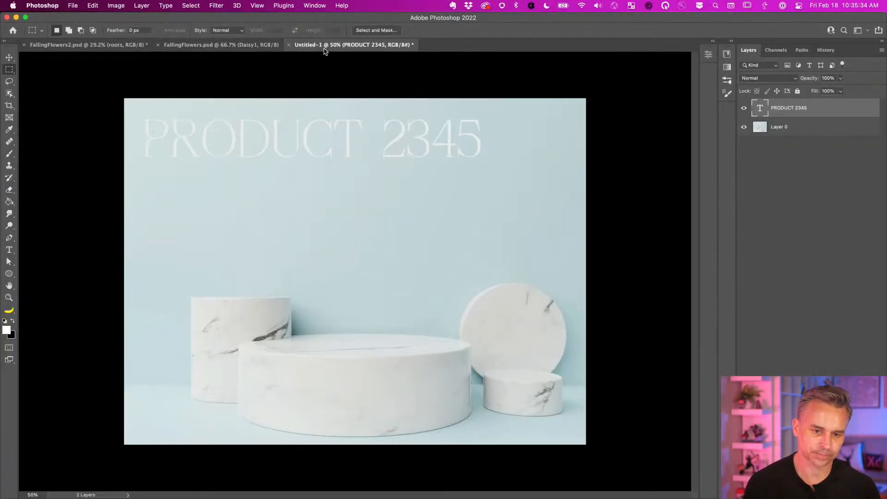
pyautogui.click(289, 46)
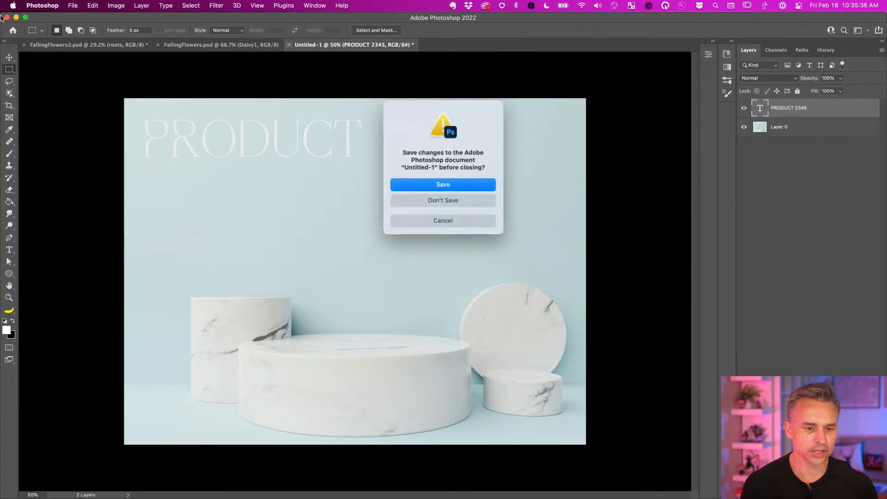
pyautogui.click(412, 201)
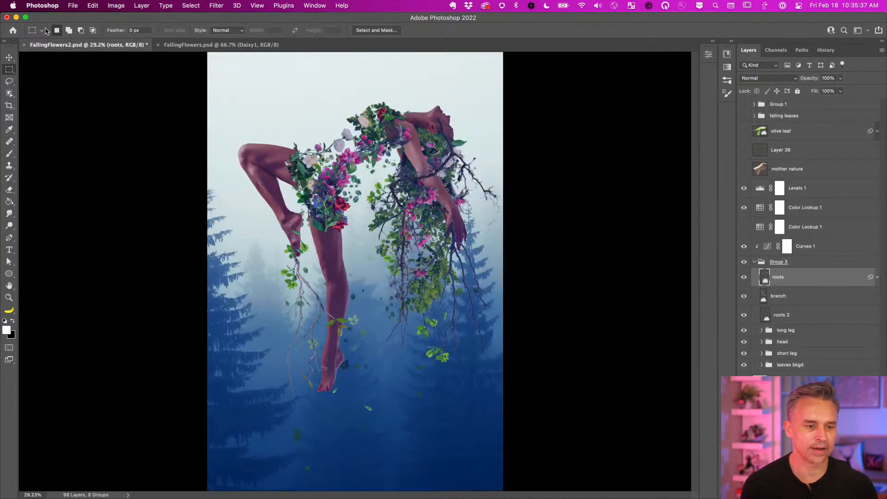
# Minimize Photoshop and show the Compositing folder inside Streaming Projects as icons in Finder
pyautogui.click(15, 17)
pyautogui.click(867, 157)
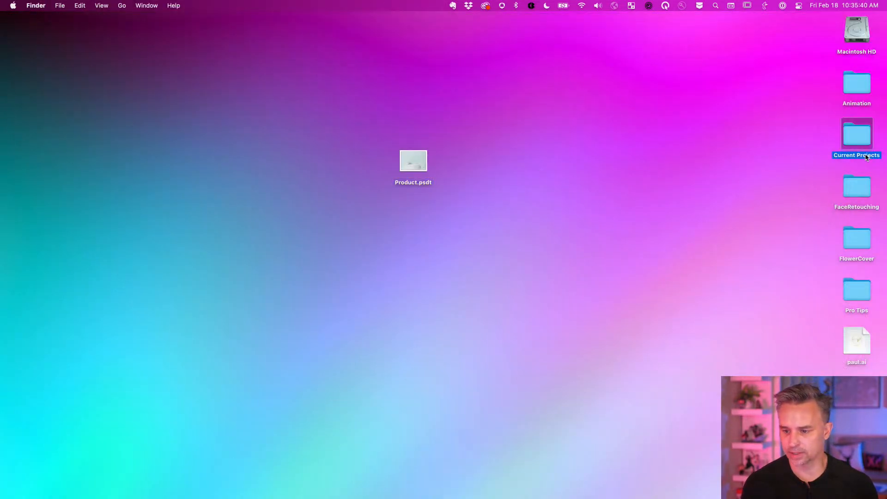
pyautogui.doubleClick(852, 134)
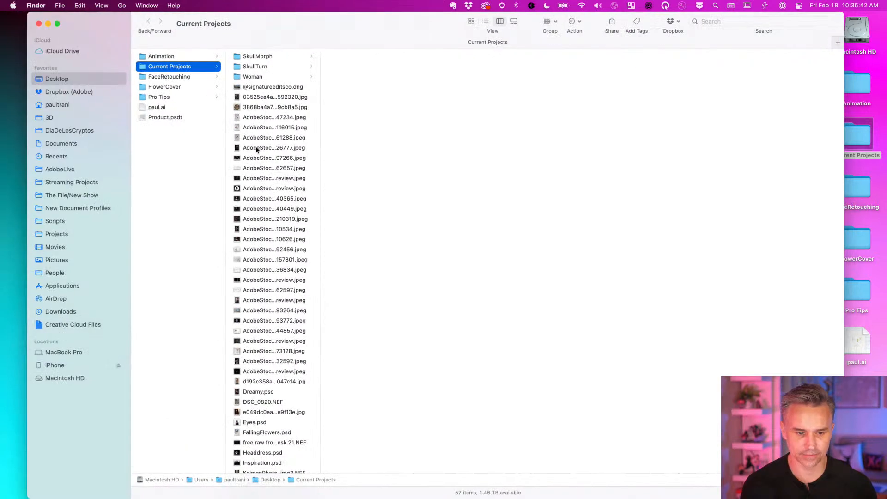
pyautogui.click(54, 183)
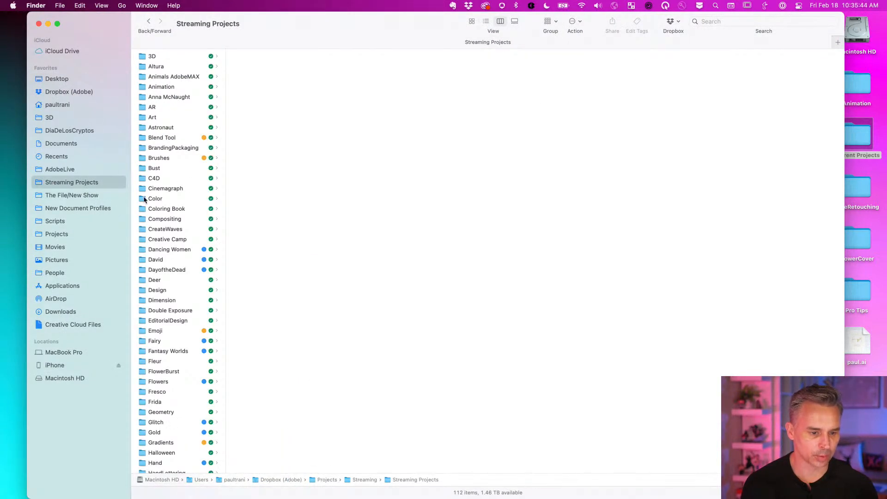
pyautogui.click(160, 218)
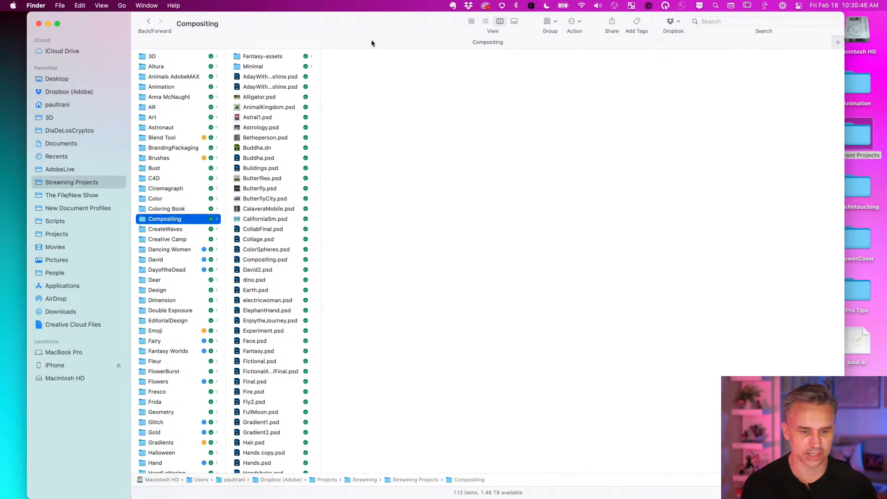
pyautogui.click(471, 24)
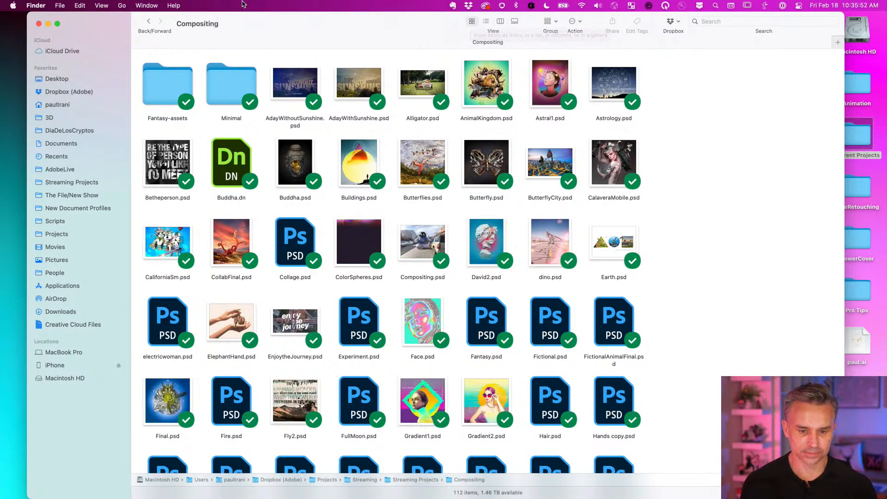
# Open Nature.psd from the Compositing folder in Photoshop, reading its composite data instead of the layers
pyautogui.scroll(-5, 312, 291)
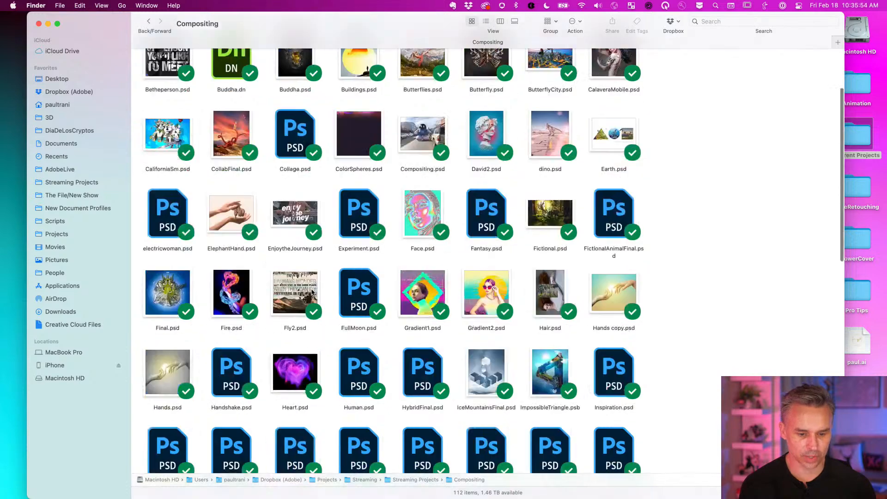
pyautogui.scroll(-15, 313, 291)
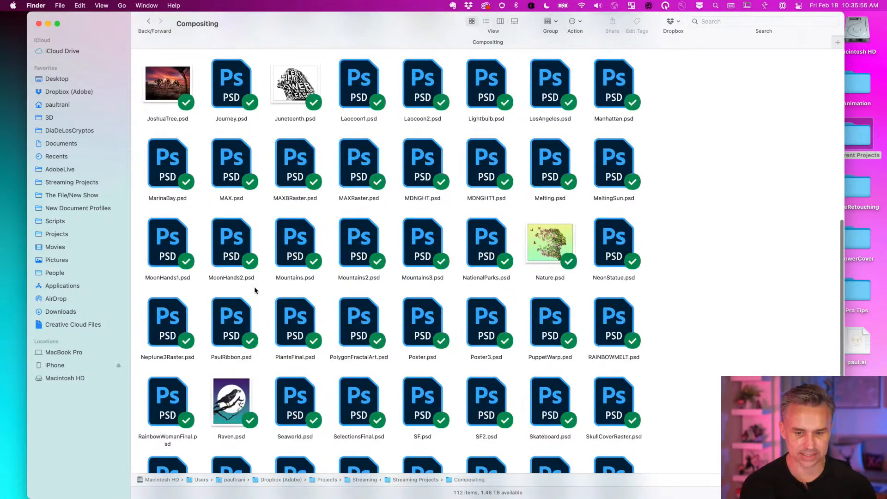
pyautogui.click(551, 253)
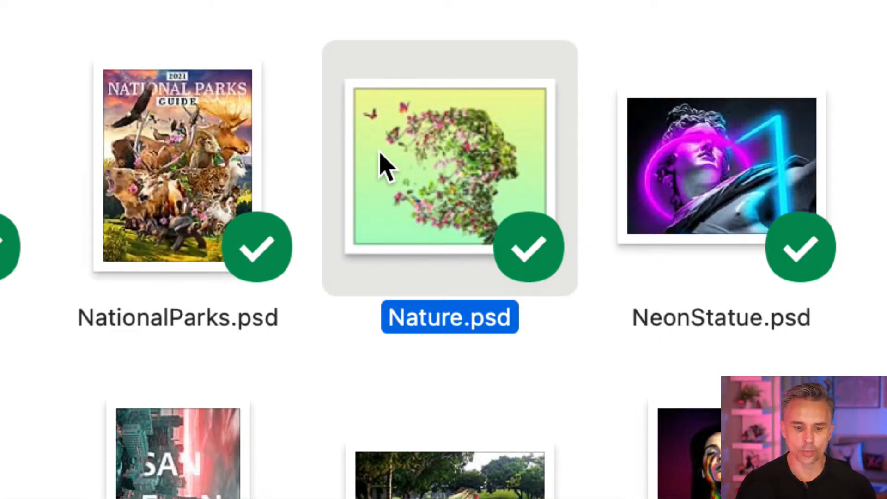
pyautogui.rightClick(384, 166)
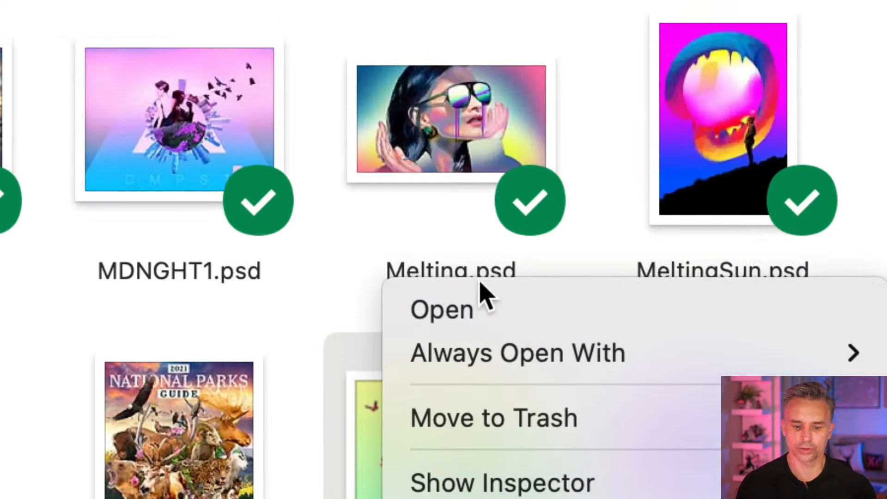
pyautogui.click(472, 305)
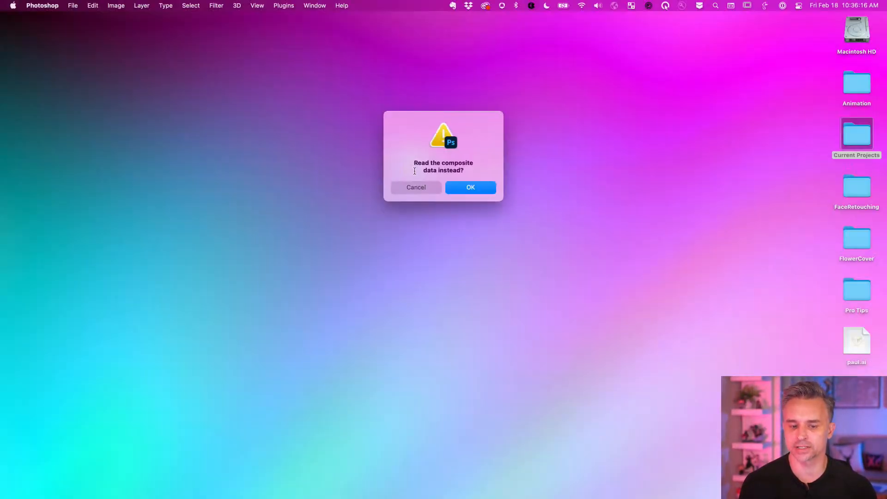
pyautogui.click(527, 223)
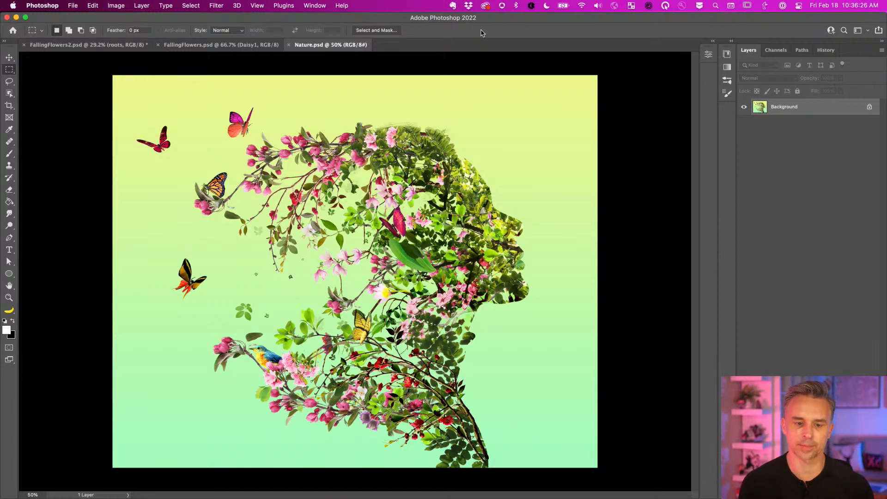
# Close Nature.psd and activate the Move tool in FallingFlowers2.psd
pyautogui.press('super+w')
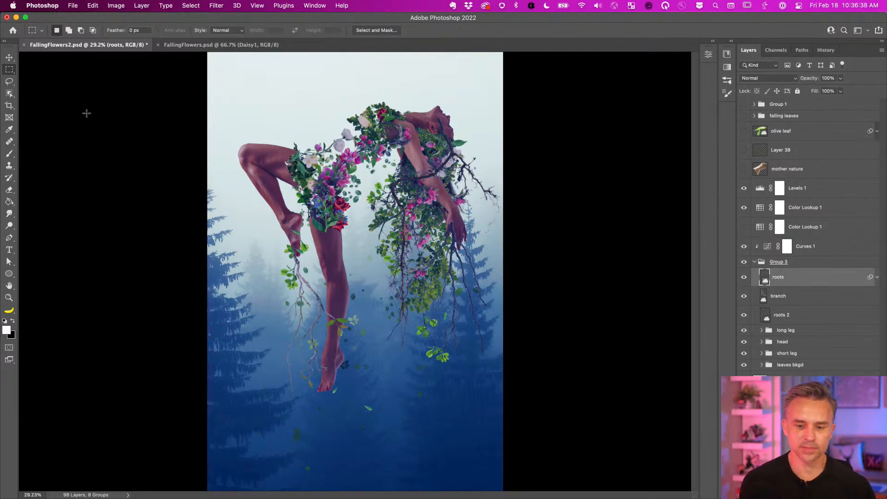
pyautogui.click(8, 58)
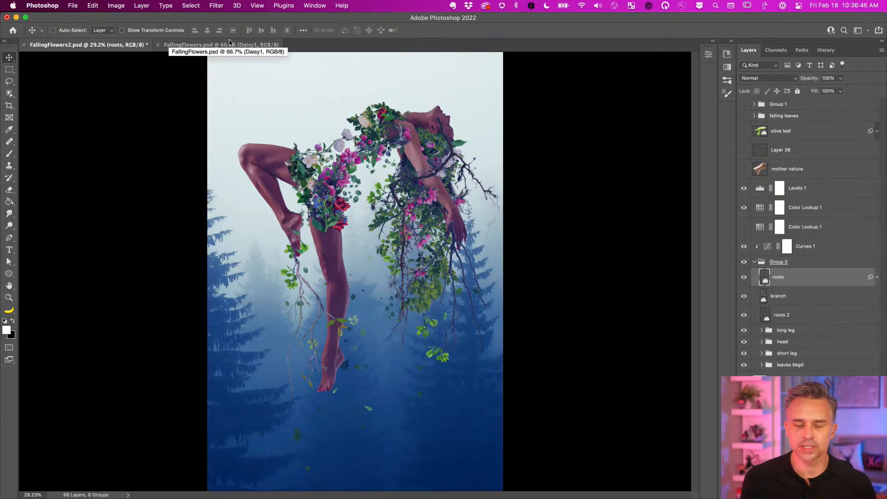
# Tile FallingFlowers2.psd and FallingFlowers.psd side by side in a two-up vertical arrangement
pyautogui.press('super+alt+t')
pyautogui.press('super+alt+t')
pyautogui.press('super+alt+t')
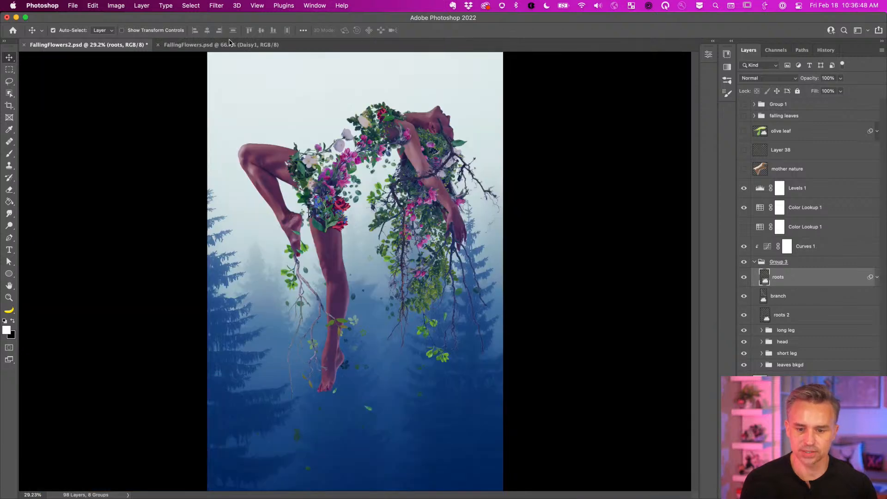
pyautogui.press('super+alt+t')
pyautogui.press('super+alt+t')
pyautogui.press('super+alt+t')
pyautogui.press('super+alt+t')
pyautogui.press('super+alt+t')
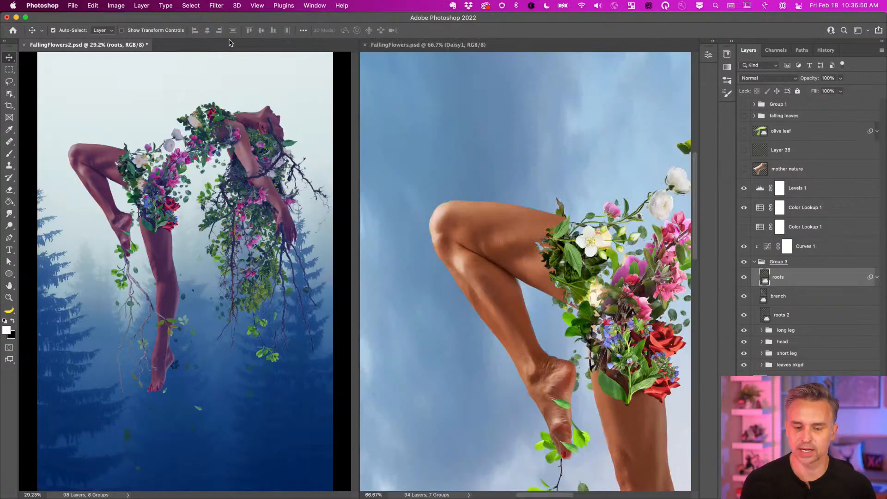
# Consolidate both documents into tabs, and tile them side by side again
pyautogui.press('super+alt+t')
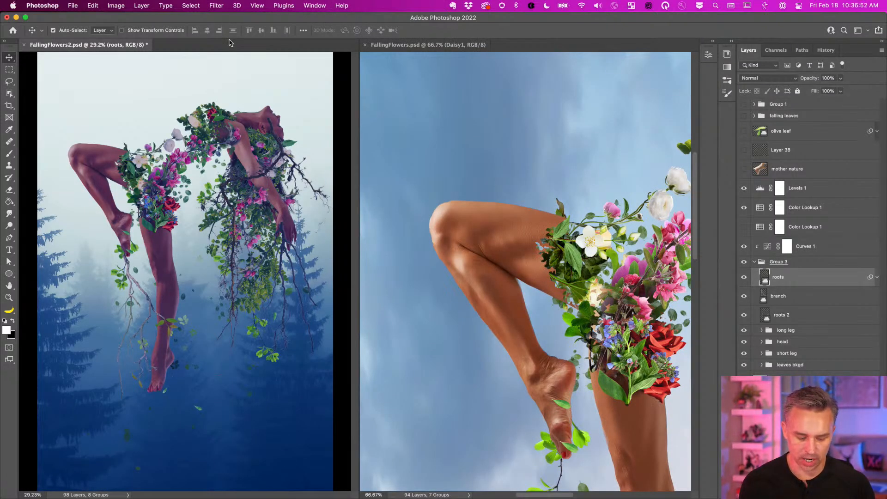
pyautogui.press('super+alt+t')
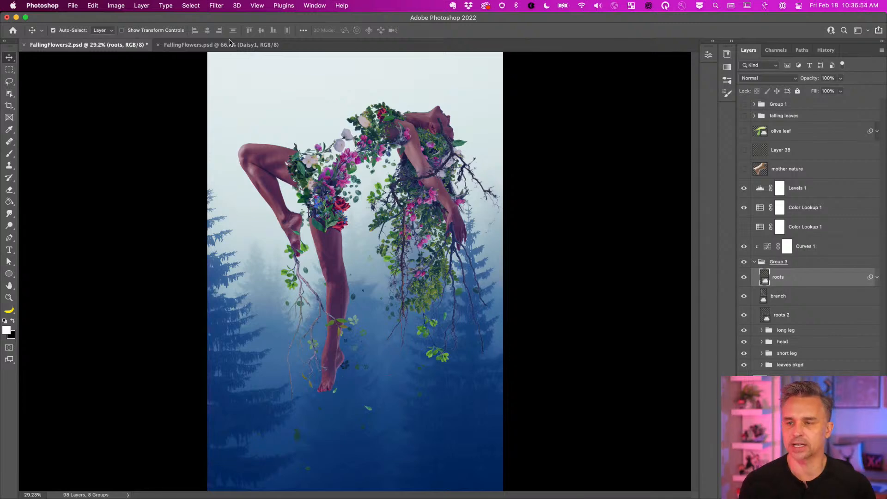
pyautogui.press('super+alt+t')
pyautogui.press('super+alt+t')
pyautogui.press('super+alt+t')
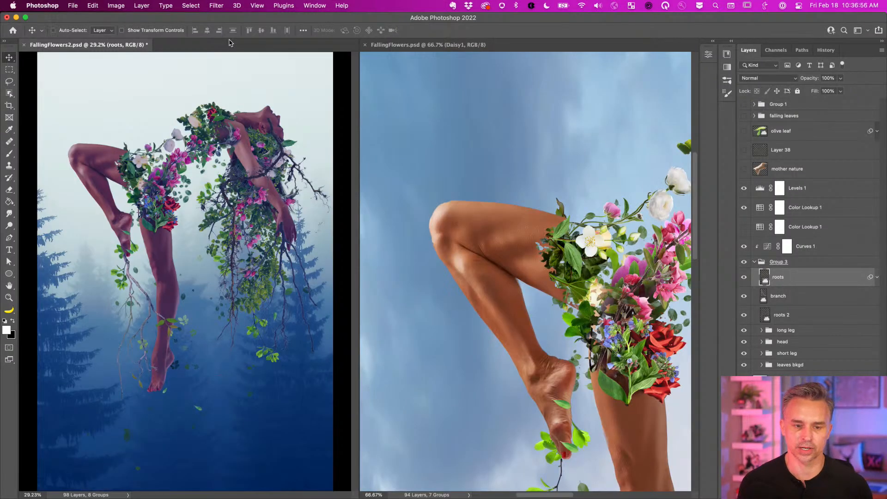
# Zoom FallingFlowers2.psd to 66.7% and frame the bent leg and hip flowers to compare with FallingFlowers.psd
pyautogui.press('super+plus')
pyautogui.press('super+plus')
pyautogui.press('super+plus')
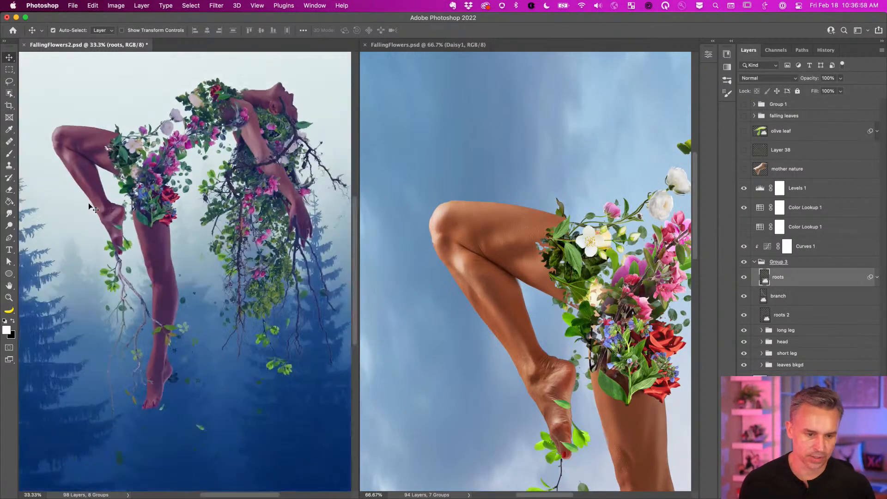
pyautogui.scroll(3, 88, 204)
pyautogui.scroll(5, 167, 211)
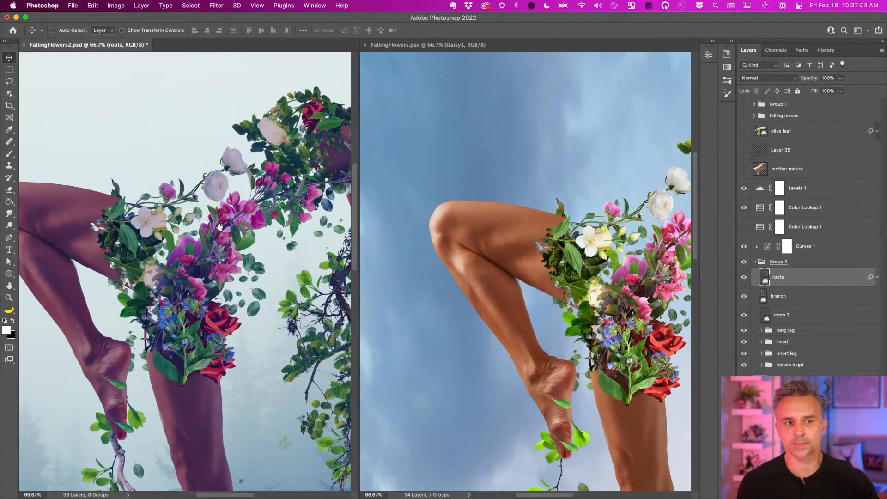
pyautogui.scroll(5, 217, 231)
pyautogui.hscroll(-4, 217, 231)
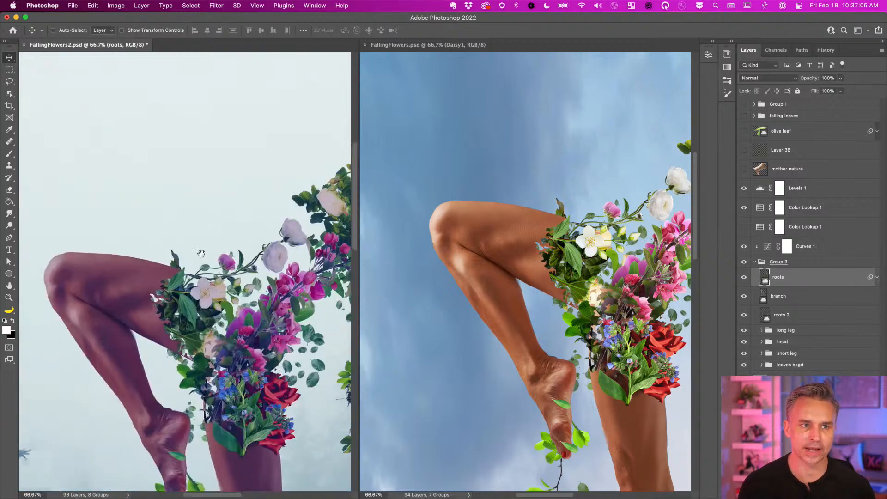
pyautogui.hscroll(3, 204, 249)
pyautogui.scroll(-5, 205, 241)
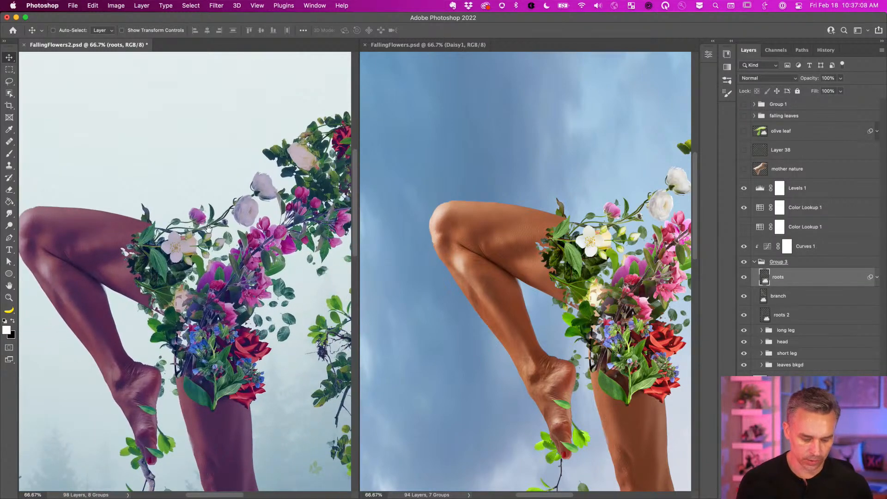
# Pan both tiled documents together to compare the figure's head, arm and hanging foliage
pyautogui.moveTo(205, 225); pyautogui.dragTo(44, 175)
pyautogui.hscroll(6, 252, 127)
pyautogui.scroll(2, 252, 127)
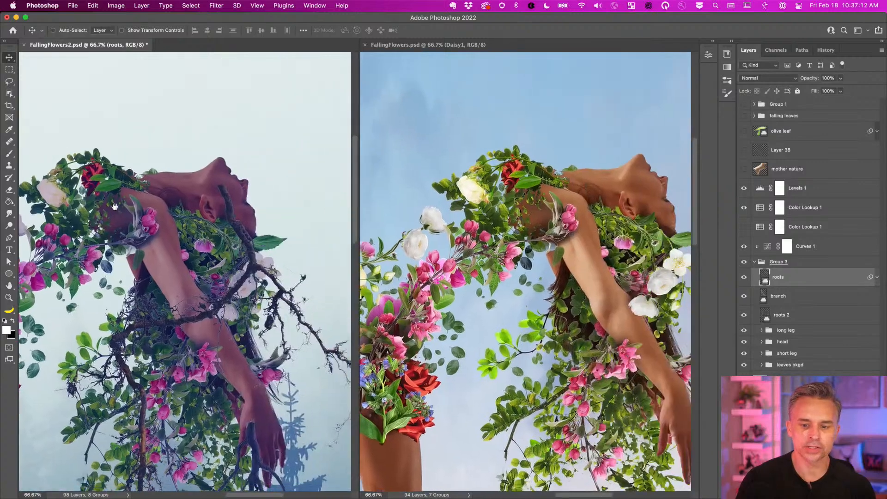
pyautogui.scroll(-3, 226, 138)
pyautogui.scroll(4, 226, 138)
pyautogui.hscroll(3, 194, 152)
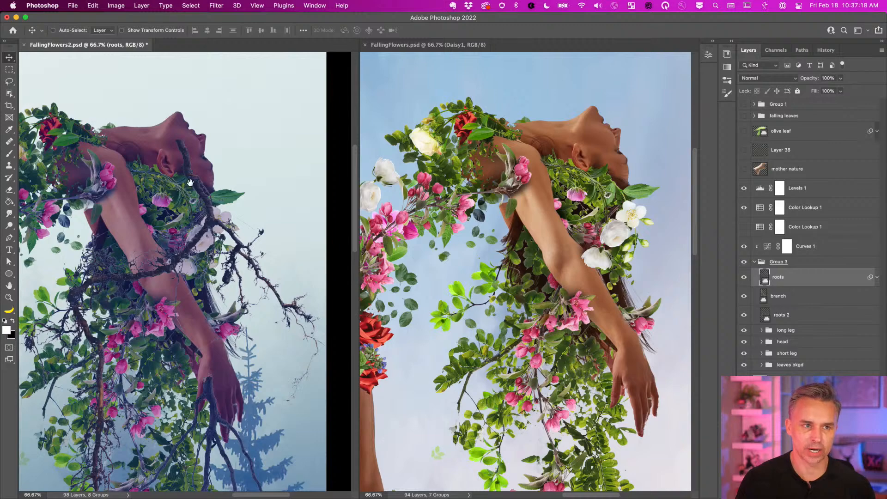
pyautogui.moveTo(179, 158); pyautogui.dragTo(262, 141)
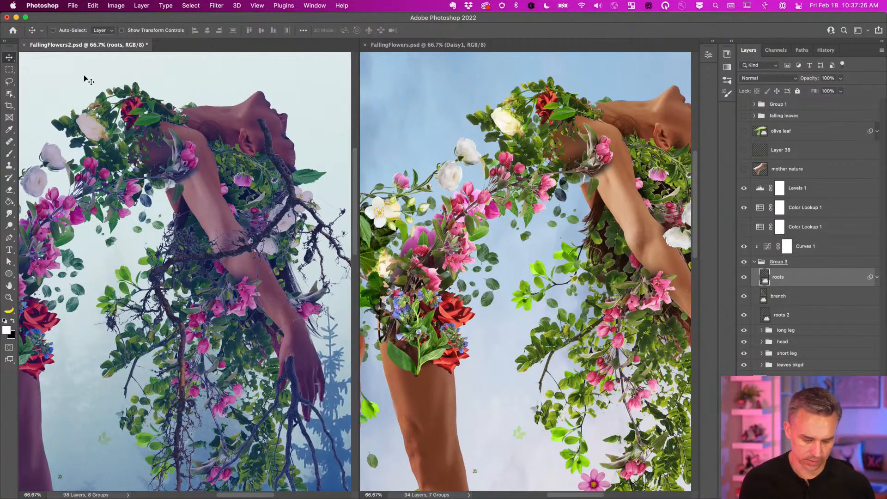
# Consolidate the documents back into tabs and centre the whole upper figure in FallingFlowers2.psd
pyautogui.press('super+alt+shift+t')
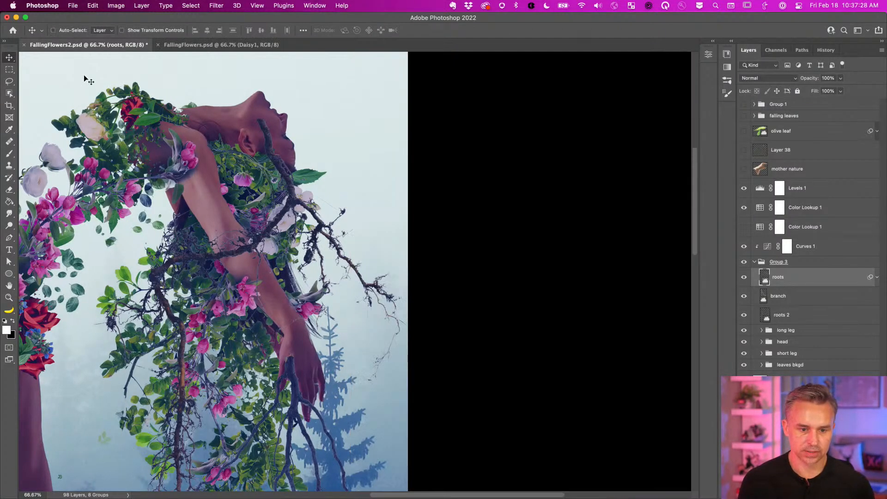
pyautogui.moveTo(193, 141); pyautogui.dragTo(427, 172)
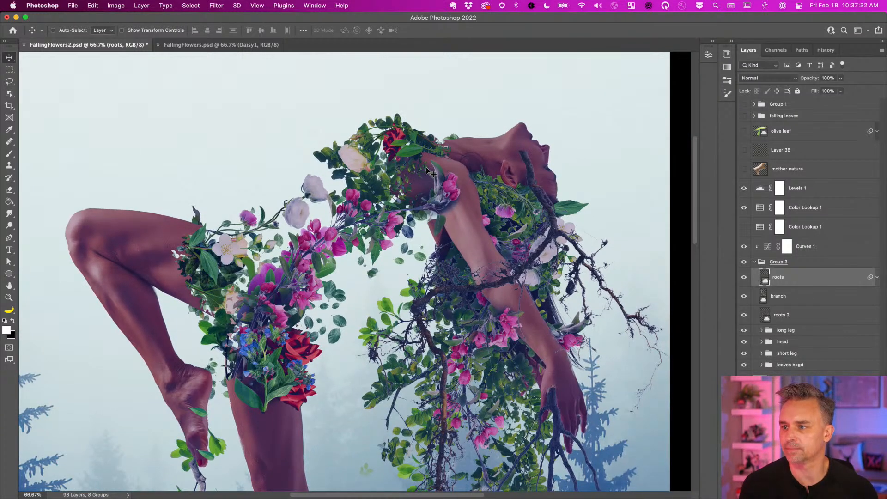
# Undo the Puppet Warp on the roots layer, and restore it to compare both states
pyautogui.press('super')
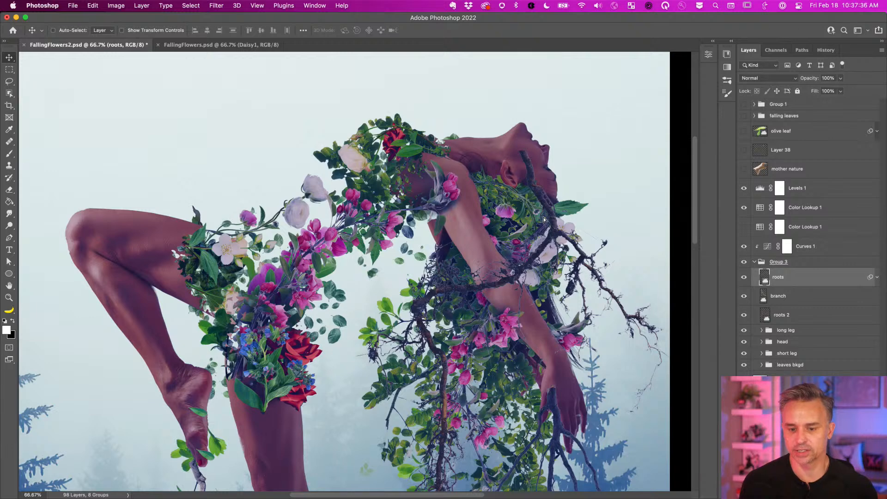
pyautogui.press('super+z')
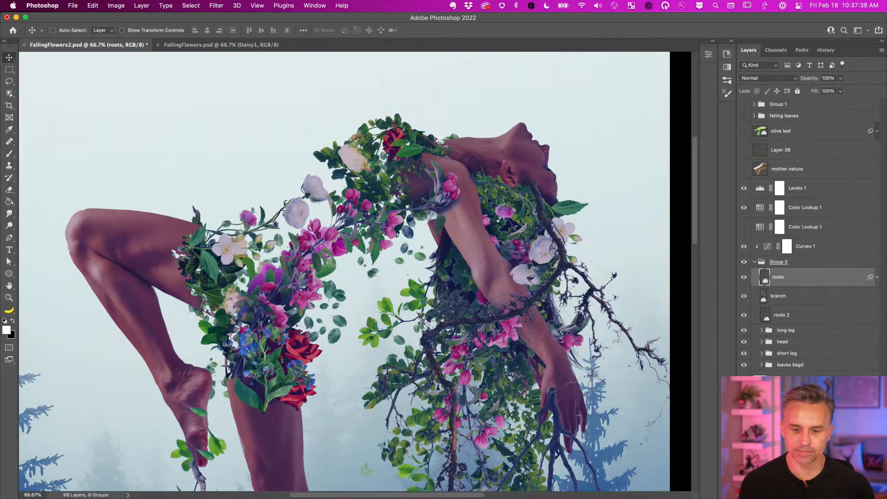
pyautogui.press('super+alt+shift+e')
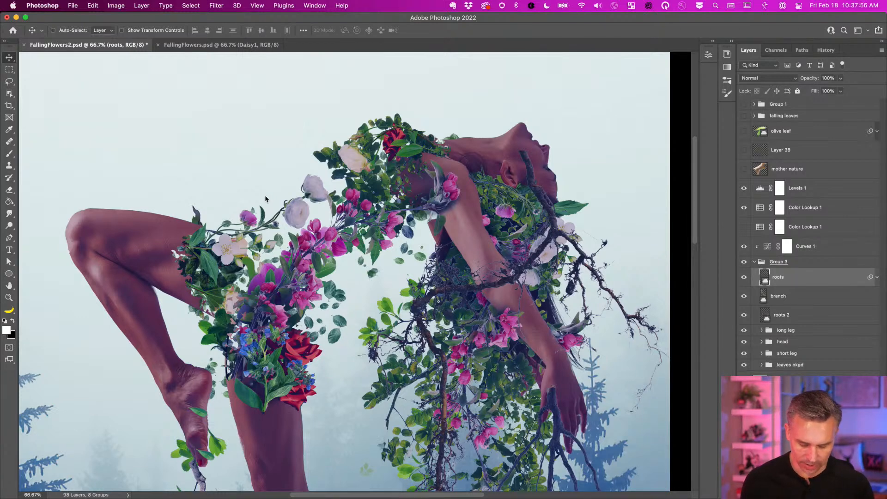
# Examine the flowers and roots in FallingFlowers2.psd at 200%, and return to a 66.7% view of the figure
pyautogui.press('super+equal')
pyautogui.press('super+equal')
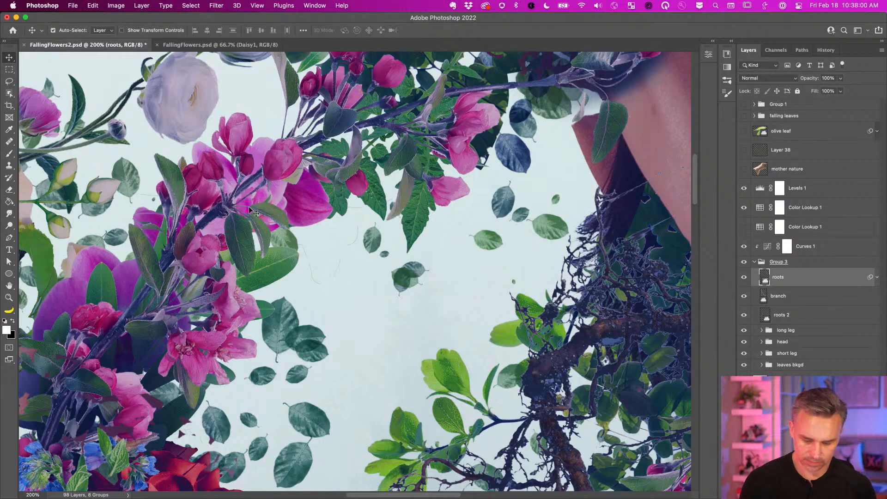
pyautogui.press('super+minus')
pyautogui.press('super+minus')
pyautogui.press('super+minus')
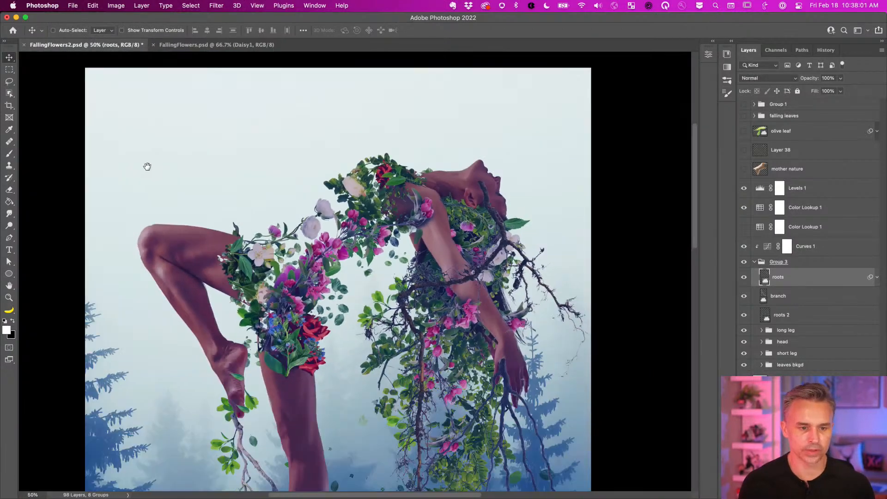
pyautogui.moveTo(146, 167); pyautogui.dragTo(149, 143)
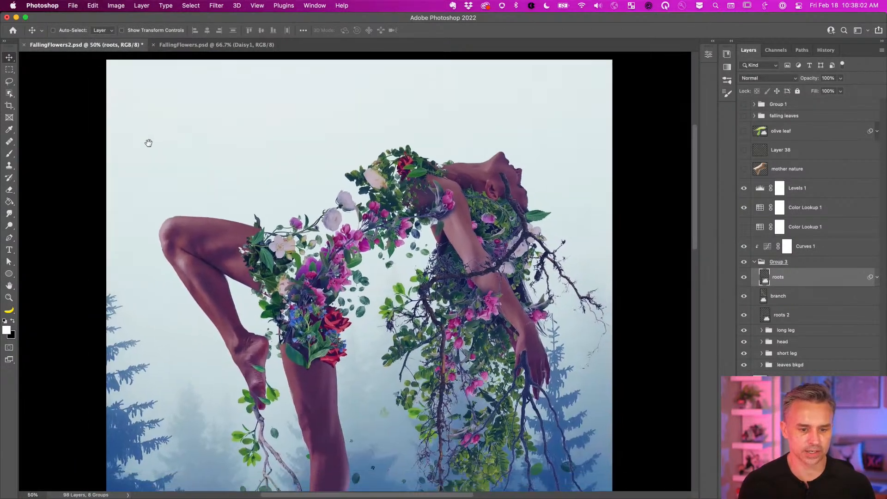
pyautogui.press('super+equal')
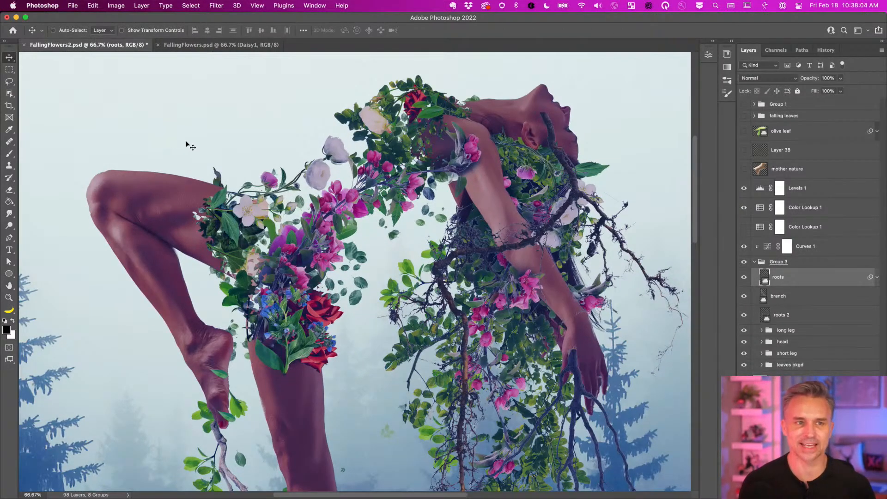
pyautogui.scroll(-2, 186, 145)
pyautogui.scroll(-2, 197, 158)
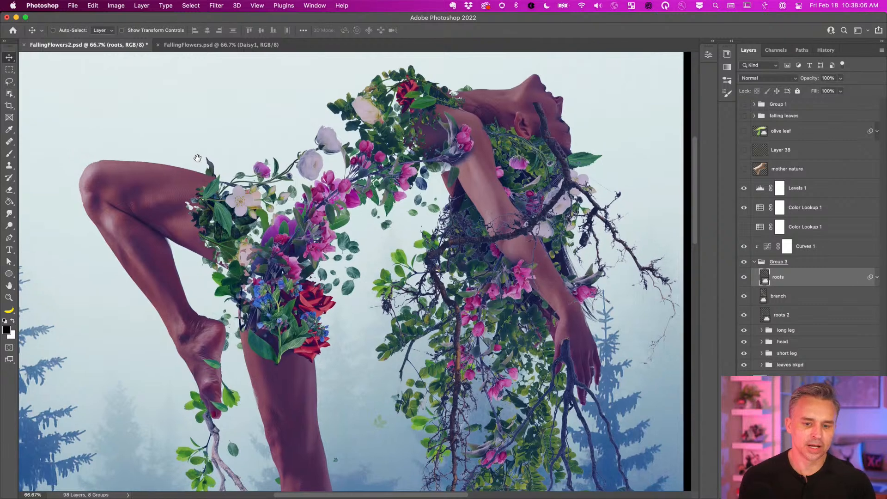
pyautogui.moveTo(197, 159); pyautogui.dragTo(207, 159)
# Review the available menu commands, inspect the application menu customization settings, and dismiss them without changes
pyautogui.click(315, 5)
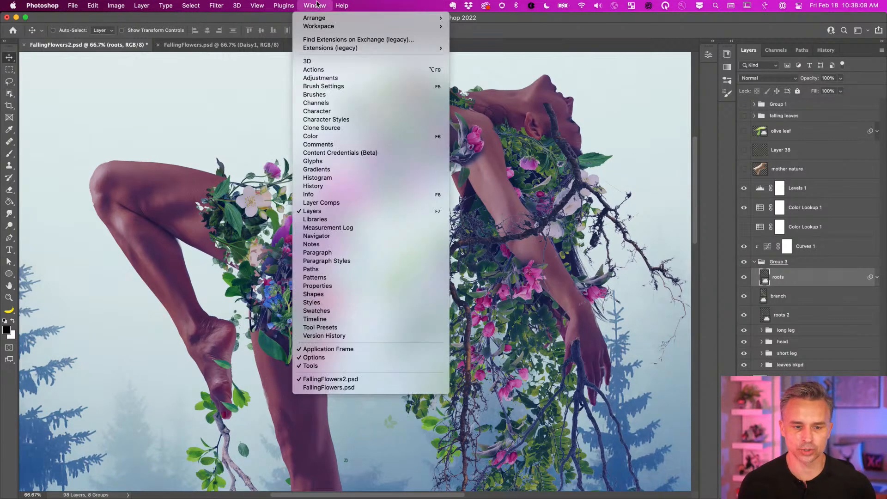
pyautogui.moveTo(360, 20)
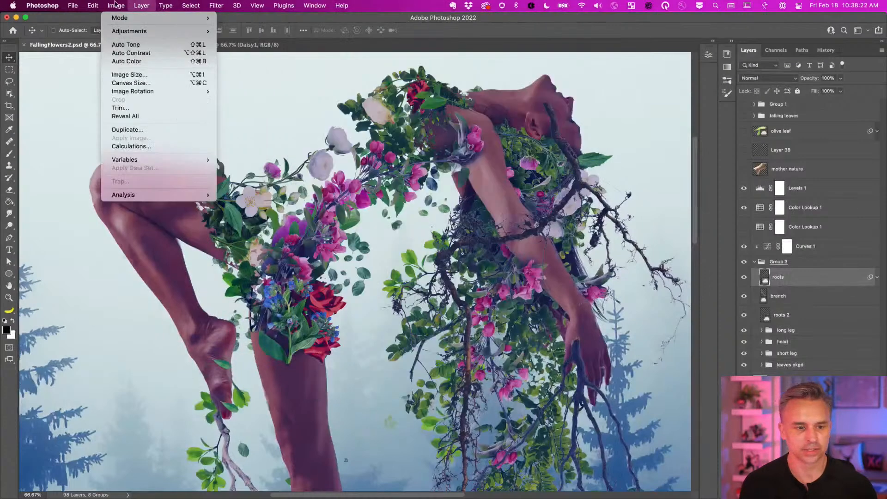
pyautogui.moveTo(63, 4)
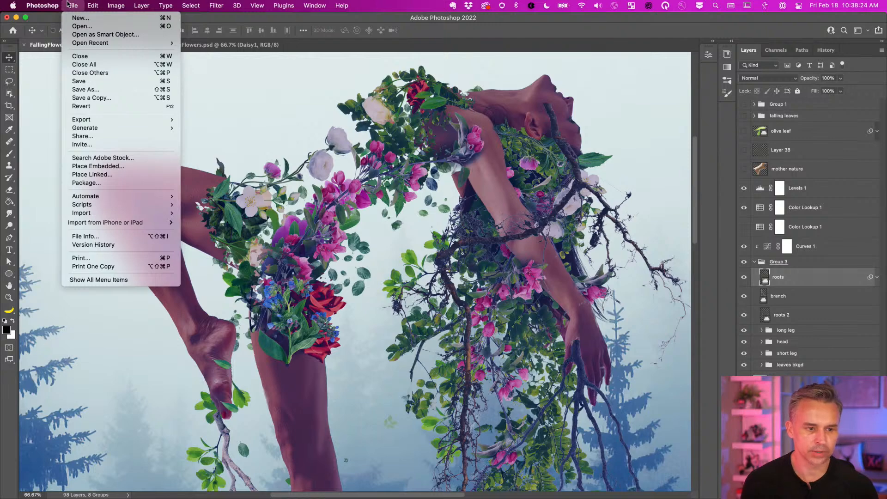
pyautogui.moveTo(93, 4)
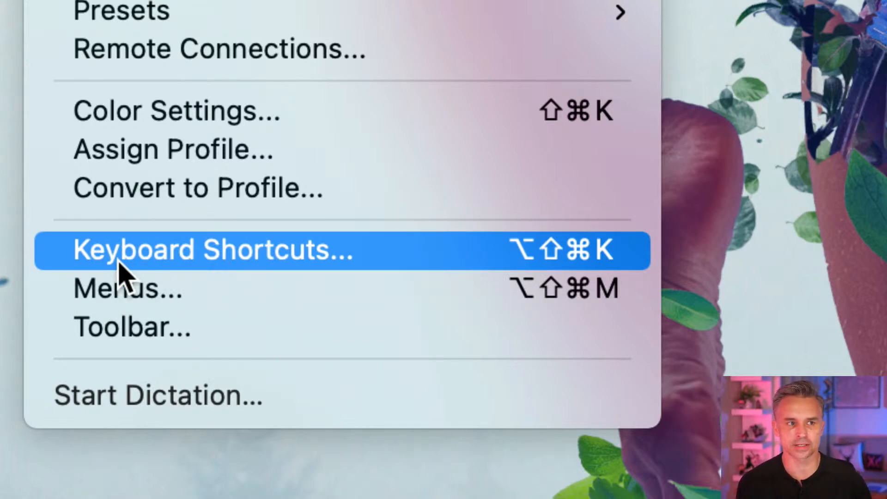
pyautogui.click(105, 292)
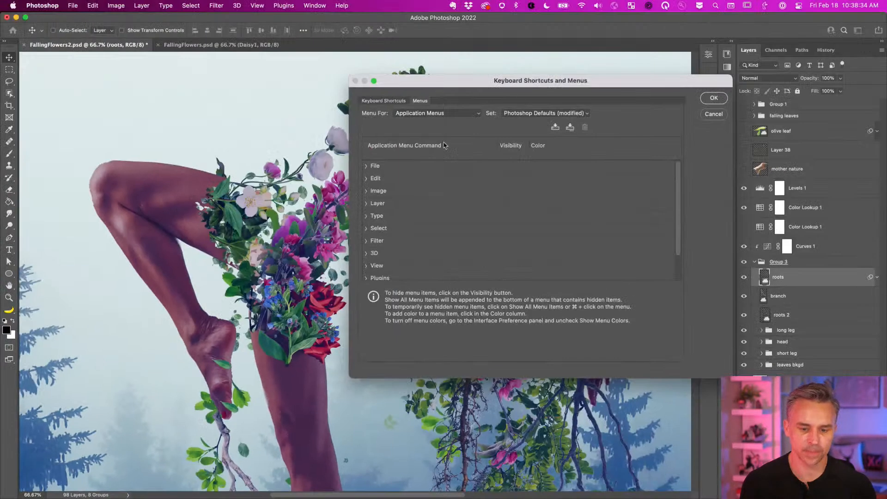
pyautogui.moveTo(511, 83); pyautogui.dragTo(439, 78)
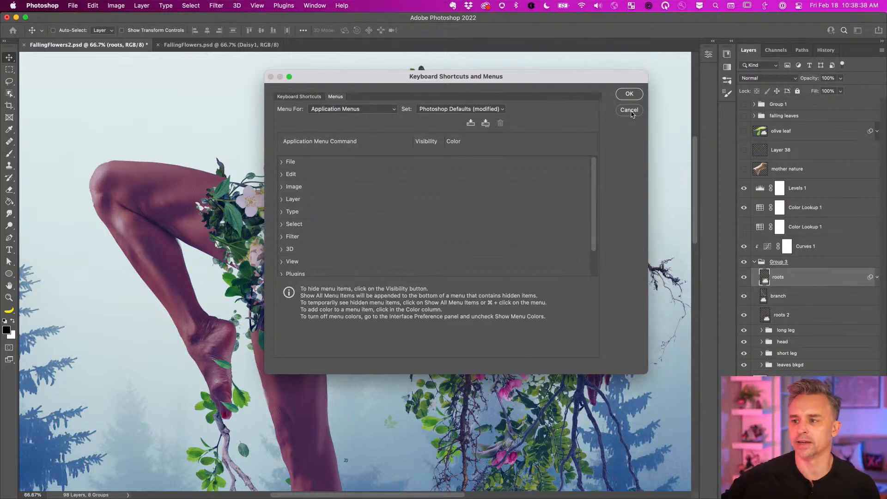
pyautogui.click(630, 111)
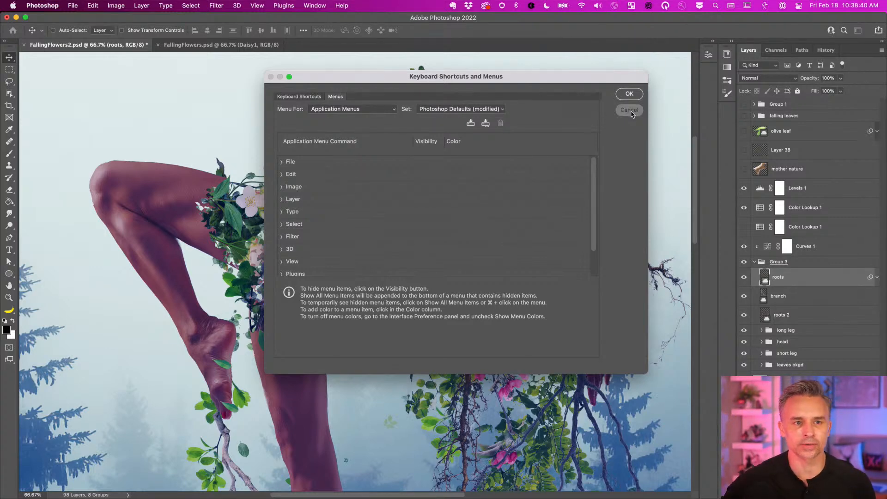
# Customize the application menus to hide the Version History and Print One Copy commands of the File menu
pyautogui.click(316, 6)
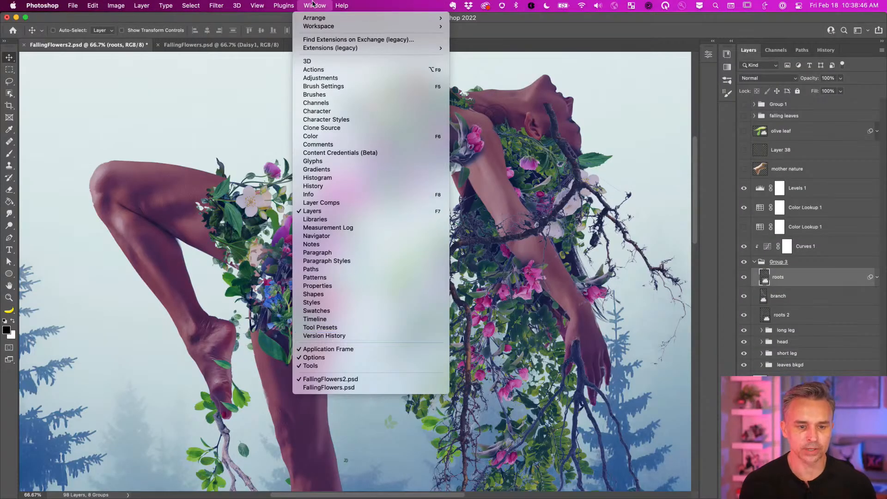
pyautogui.moveTo(70, 5)
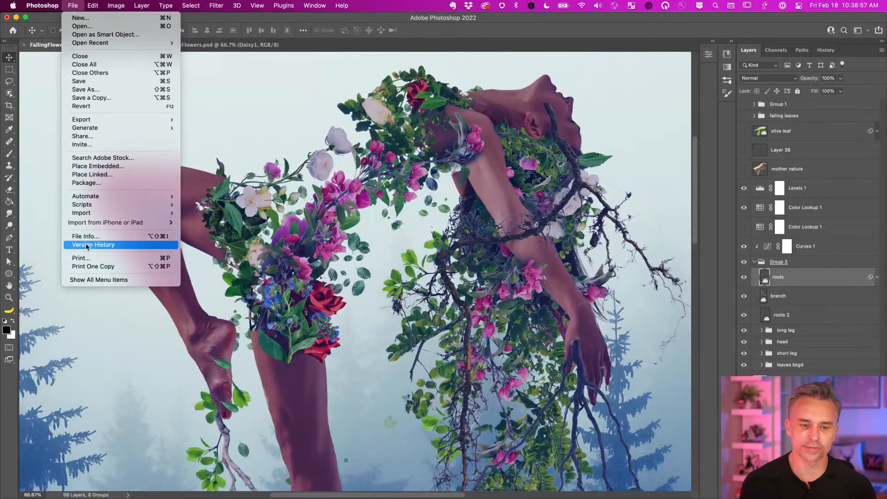
pyautogui.moveTo(118, 5)
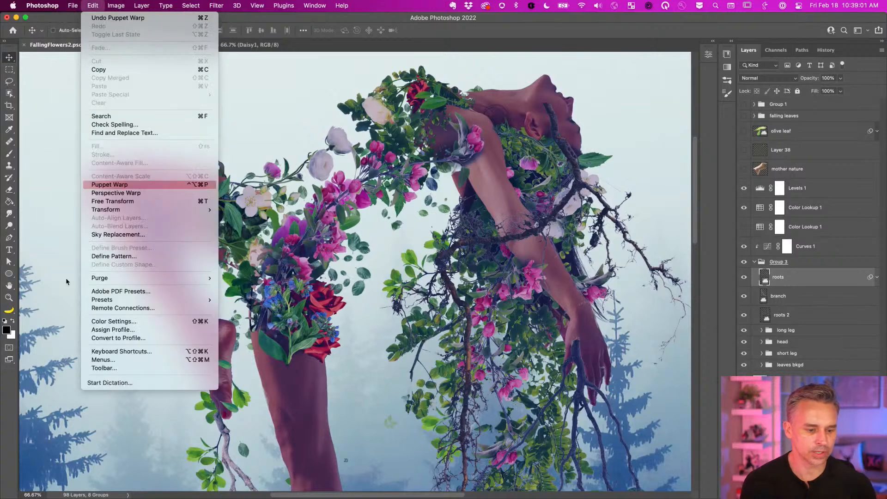
pyautogui.click(119, 361)
pyautogui.click(281, 162)
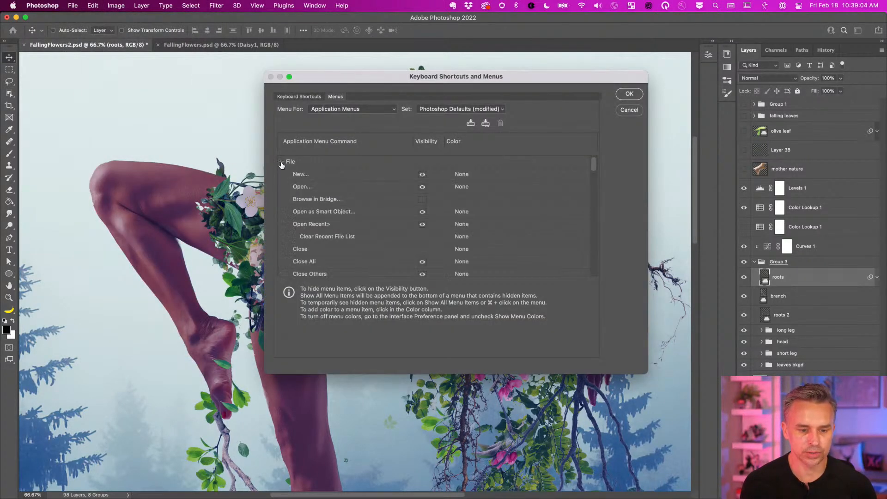
pyautogui.scroll(-8, 358, 231)
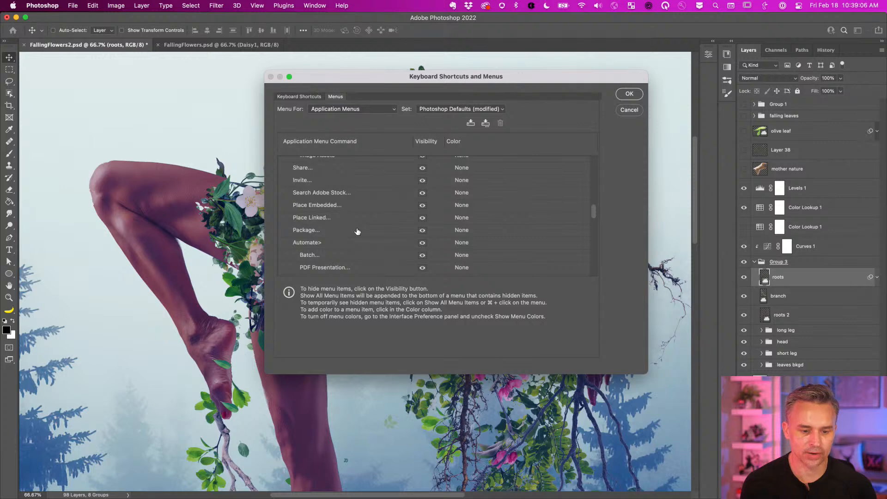
pyautogui.scroll(-10, 357, 231)
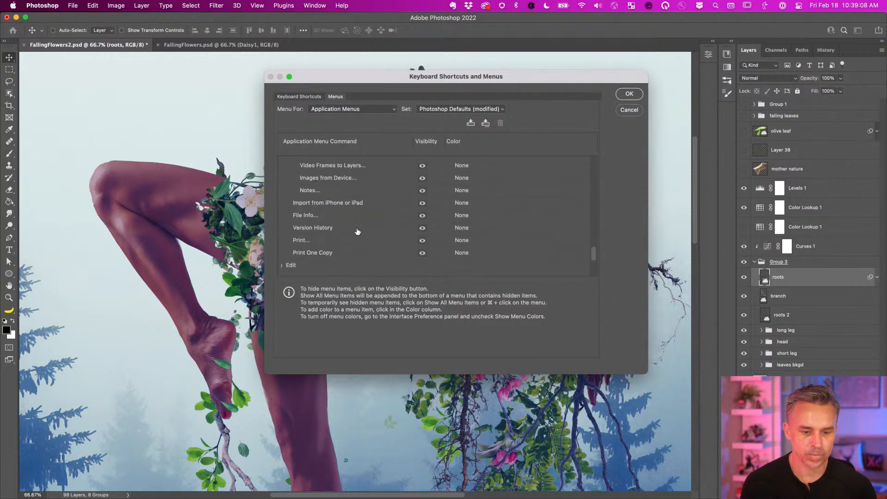
pyautogui.click(331, 231)
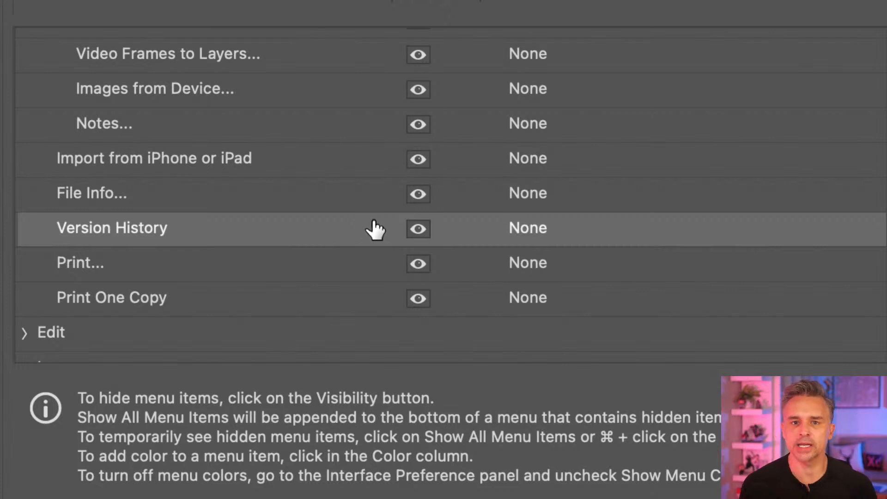
pyautogui.click(418, 229)
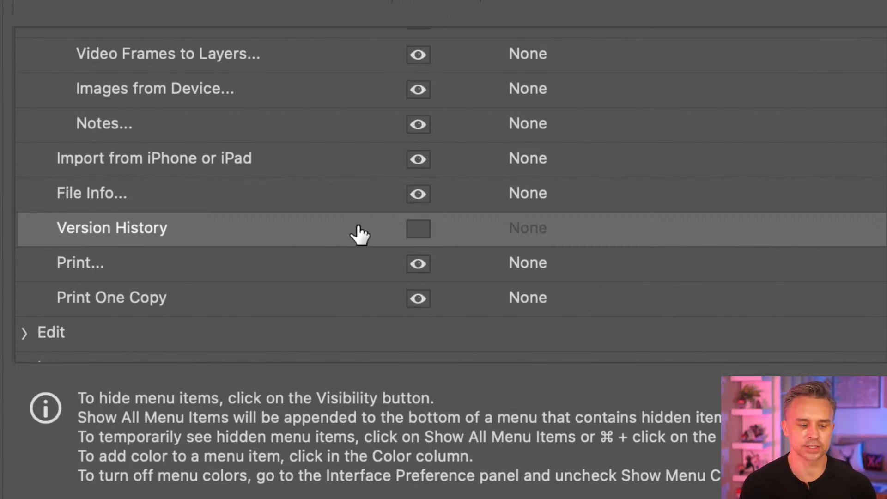
pyautogui.click(256, 300)
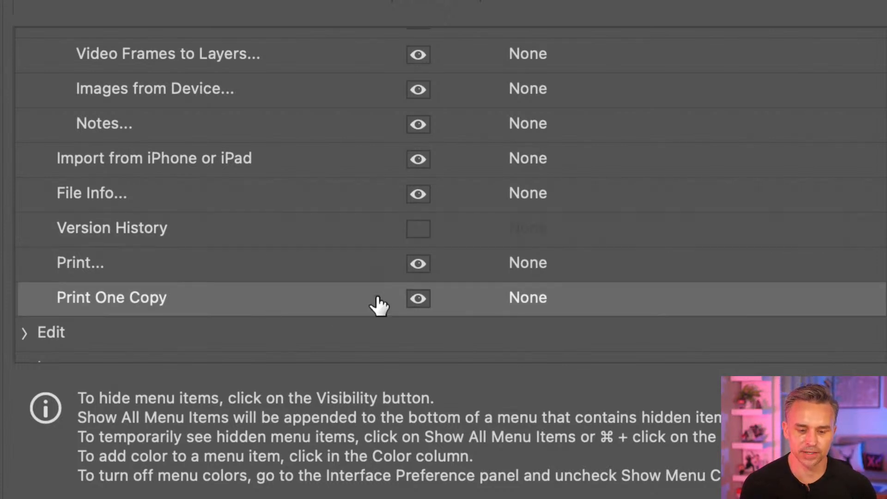
pyautogui.click(418, 299)
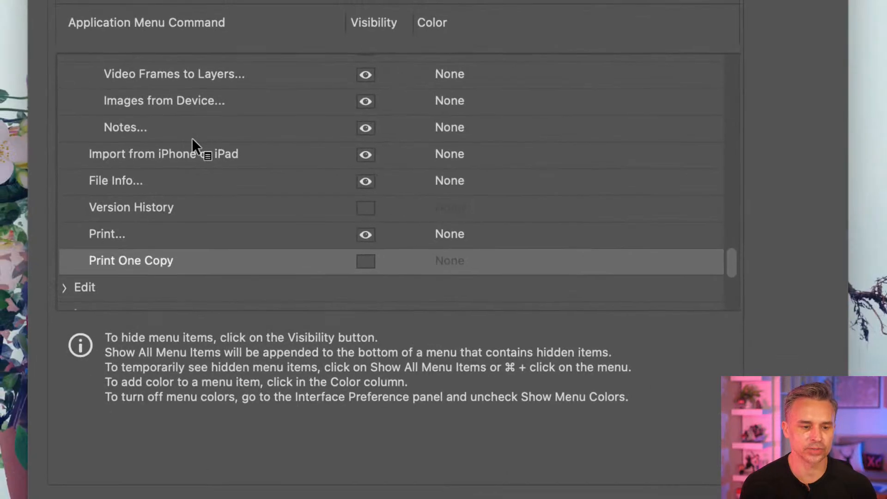
# Among the Edit menu commands, clear the color of Puppet Warp and set it back to Red
pyautogui.scroll(15, 184, 141)
pyautogui.click(67, 69)
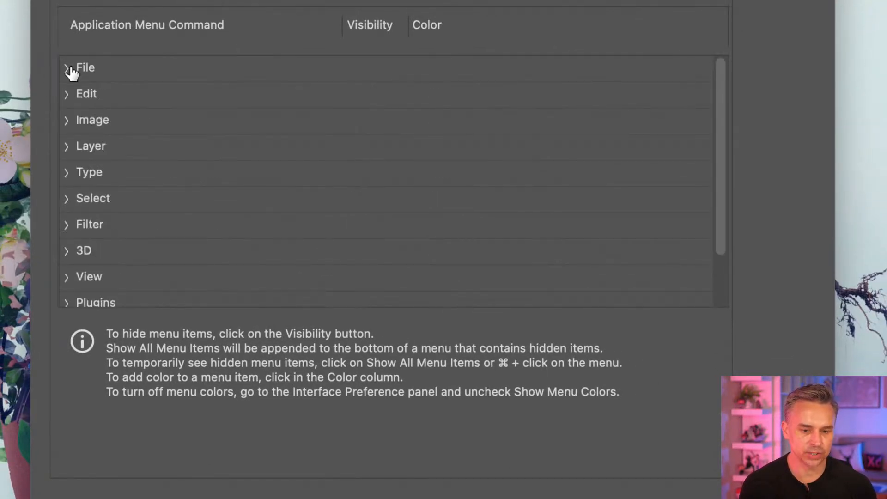
pyautogui.click(66, 95)
pyautogui.scroll(-20, 146, 180)
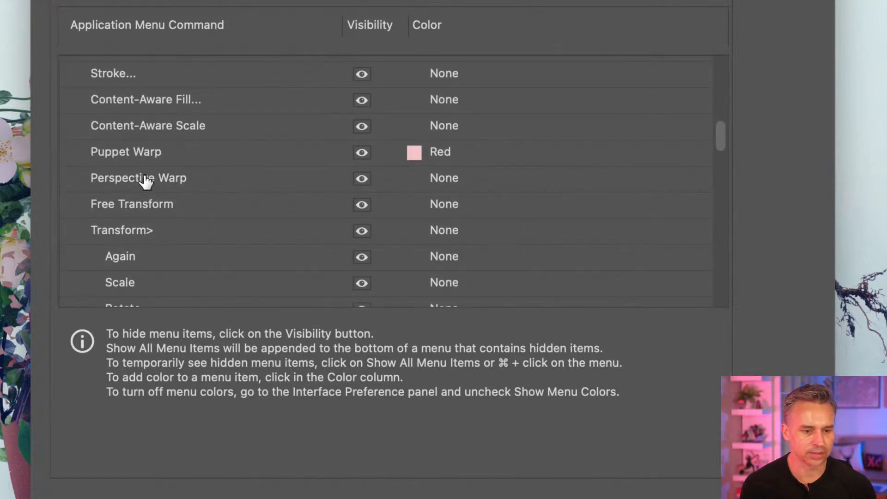
pyautogui.click(143, 159)
pyautogui.click(416, 154)
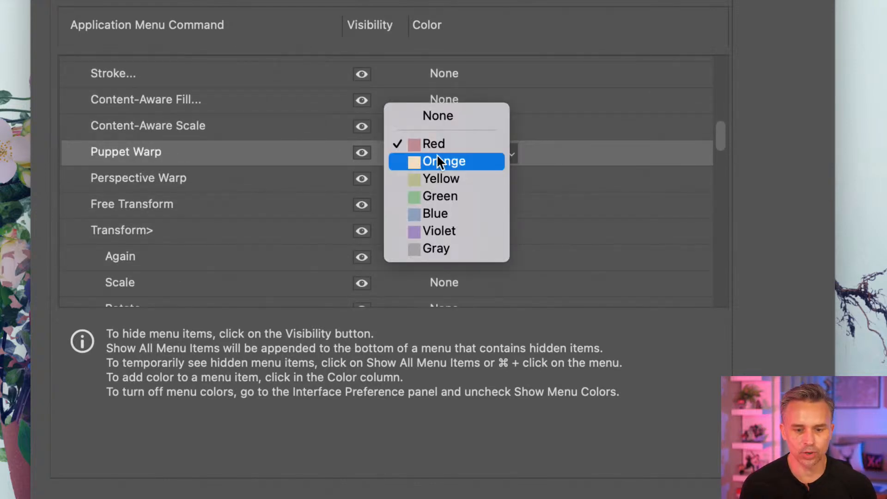
pyautogui.click(442, 118)
pyautogui.click(466, 155)
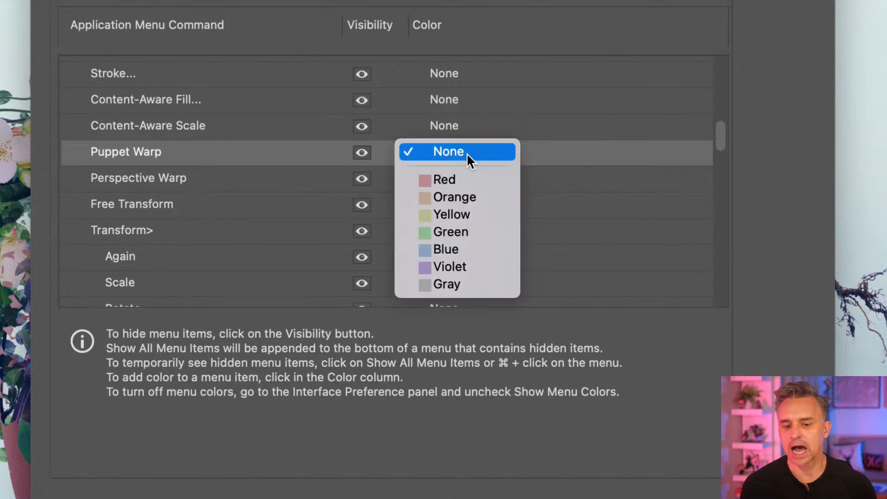
pyautogui.click(431, 180)
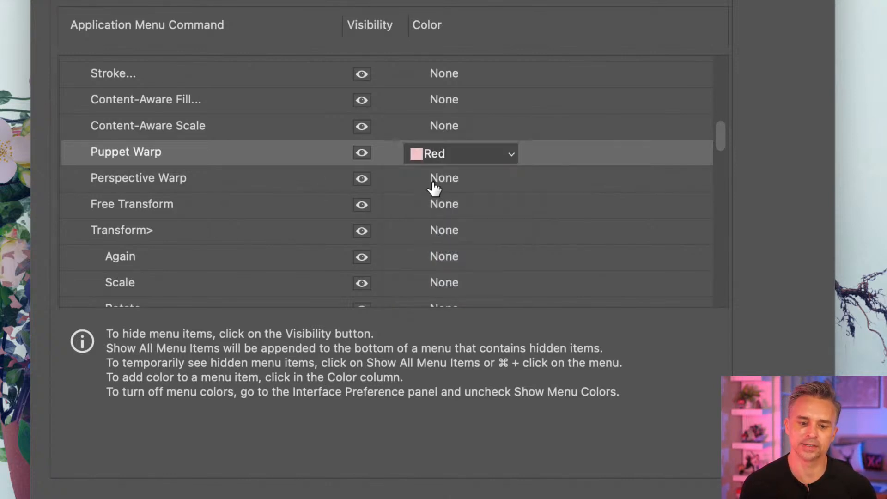
# Set the menu color of the Content-Aware Fill command to Red
pyautogui.click(182, 203)
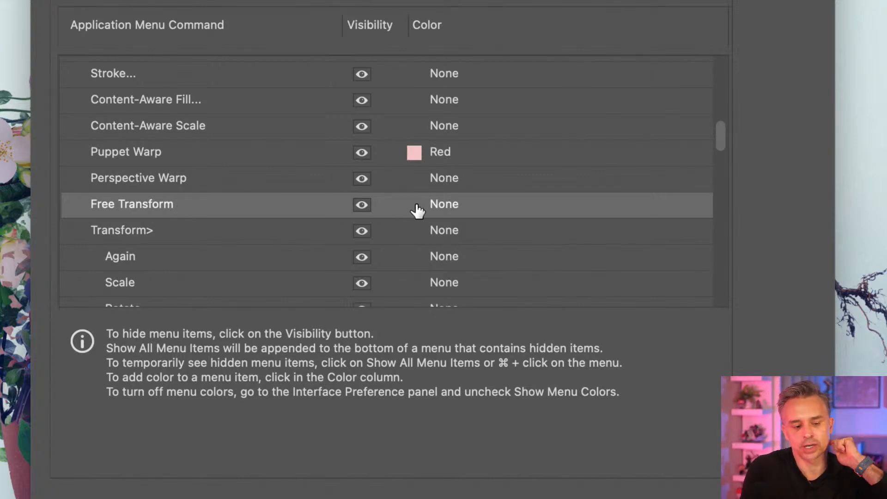
pyautogui.click(244, 102)
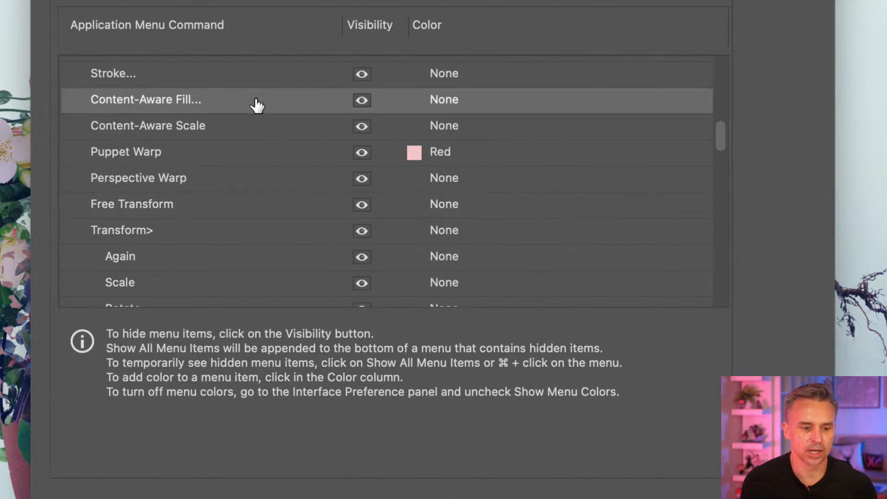
pyautogui.click(411, 100)
pyautogui.click(429, 119)
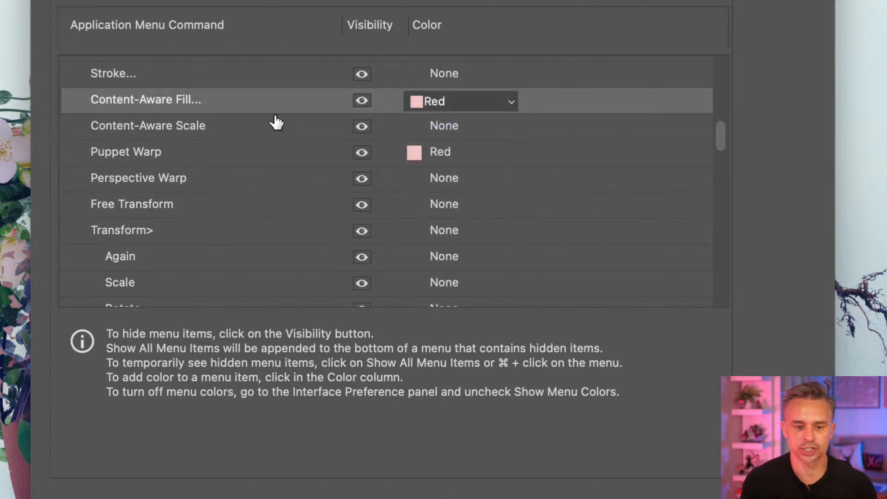
# Collapse the Edit commands and expand the Filter commands in the menu customization list
pyautogui.scroll(10, 206, 159)
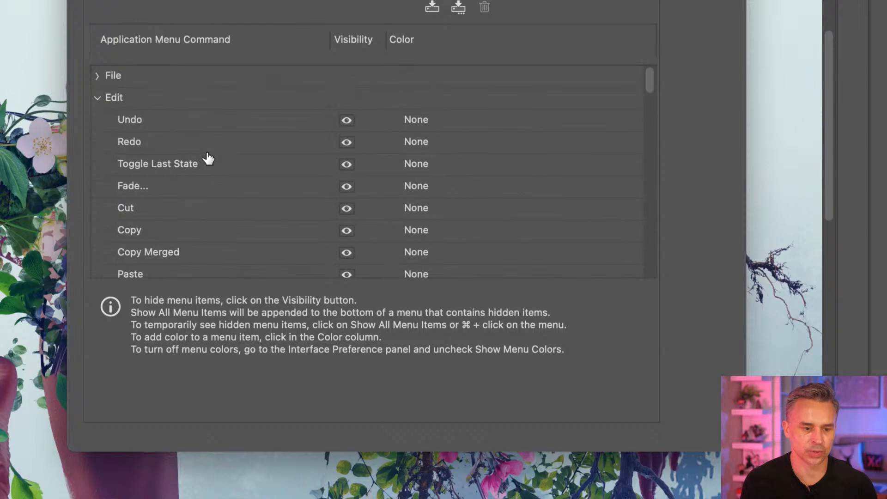
pyautogui.click(98, 99)
pyautogui.scroll(-3, 96, 180)
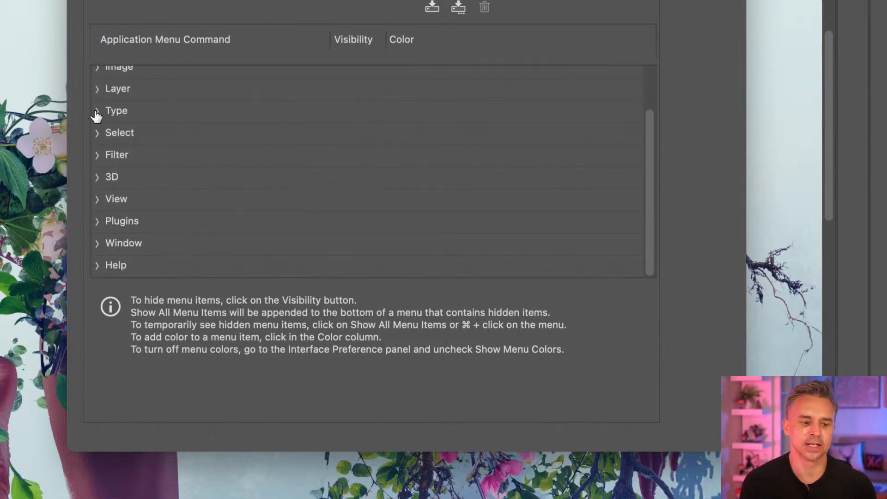
pyautogui.click(97, 156)
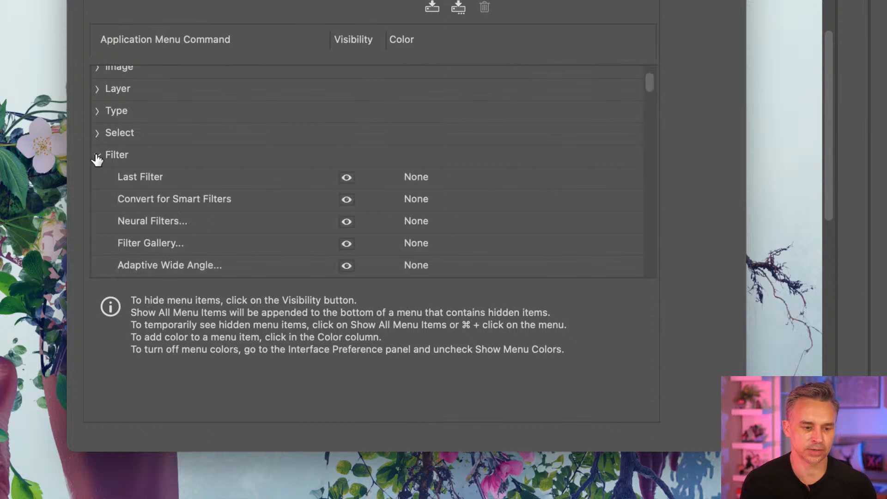
pyautogui.scroll(-5, 218, 172)
pyautogui.scroll(2, 159, 171)
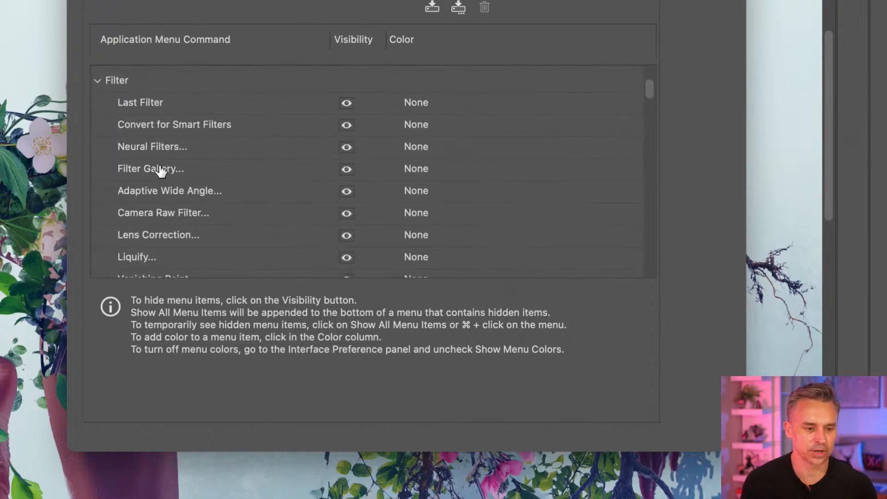
pyautogui.click(169, 131)
pyautogui.click(402, 128)
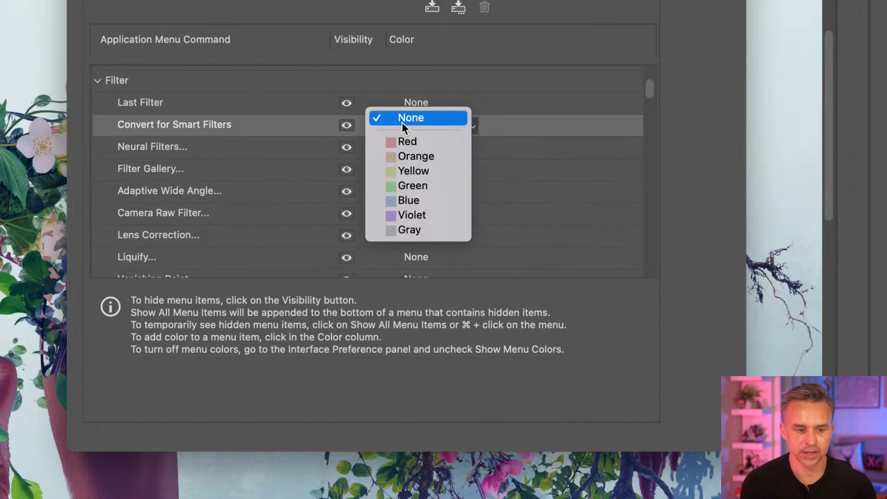
pyautogui.click(403, 123)
# Set the menu color of the Camera Raw Filter command to Red
pyautogui.click(182, 213)
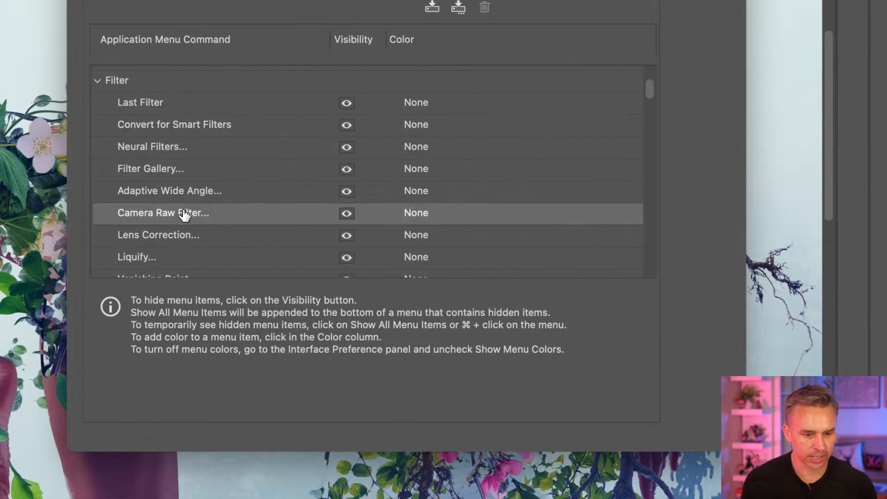
pyautogui.click(399, 211)
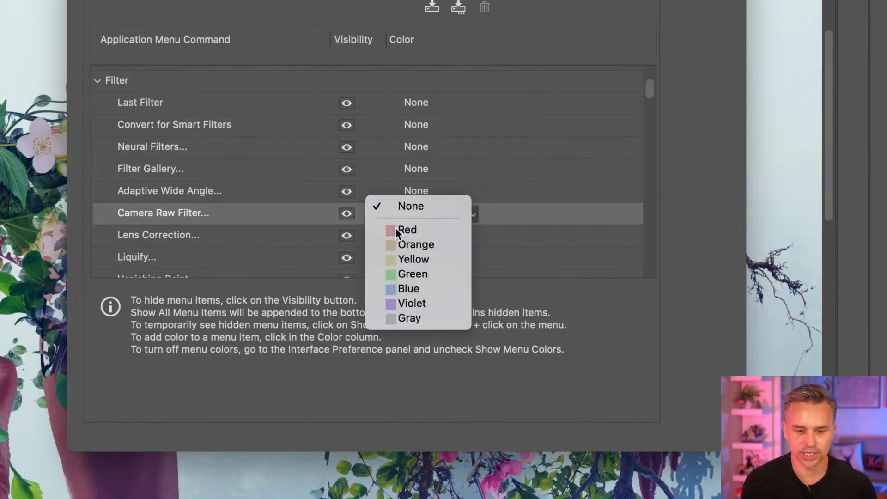
pyautogui.click(396, 230)
# Hide the Adaptive Wide Angle command from the Filter menu and apply the menu customization
pyautogui.click(209, 196)
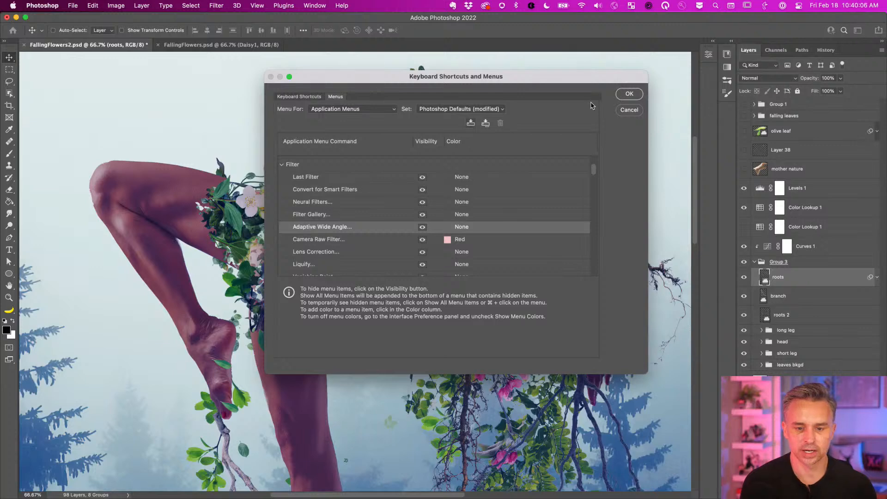
pyautogui.click(340, 215)
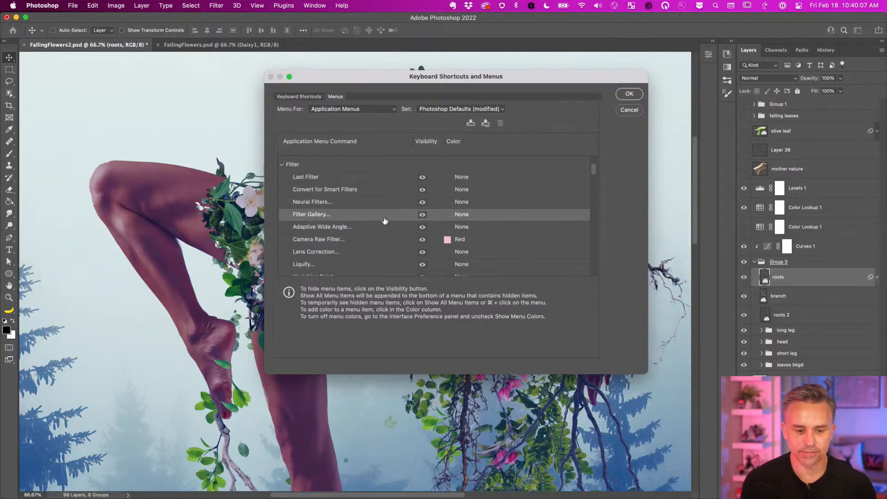
pyautogui.click(422, 227)
pyautogui.click(629, 94)
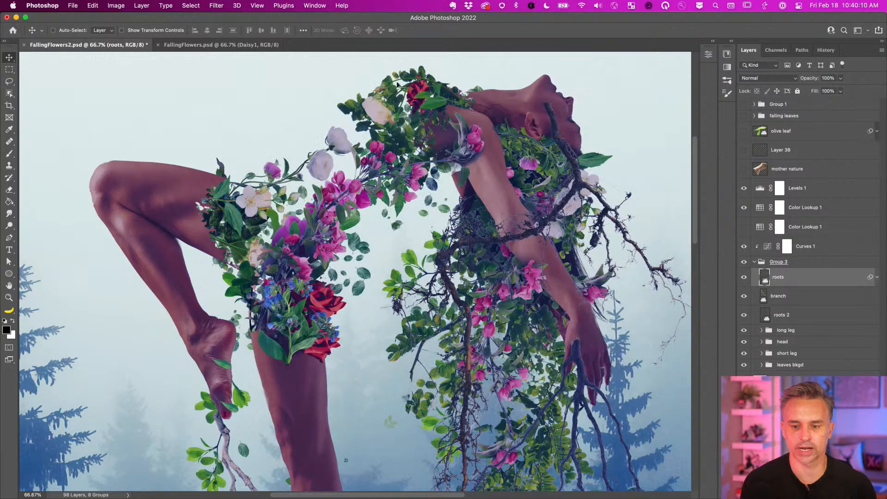
# Examine the customized Filter and Edit menus, temporarily showing all hidden Filter menu items
pyautogui.click(212, 5)
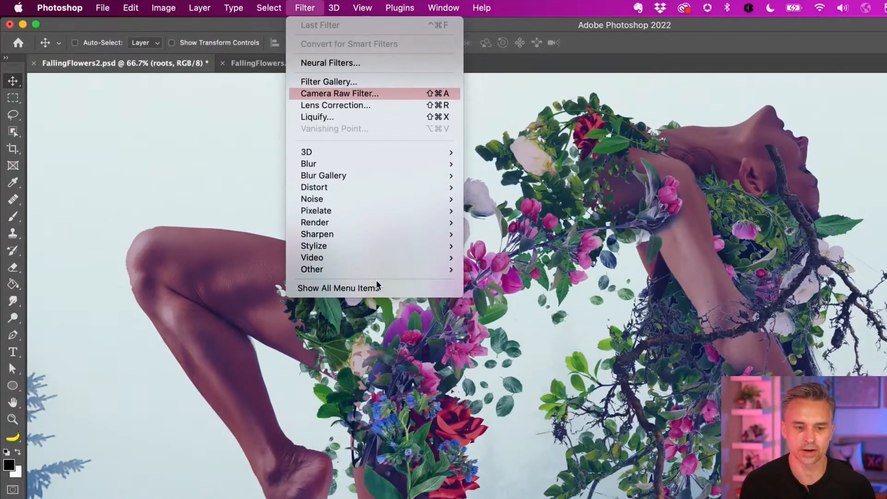
pyautogui.click(361, 288)
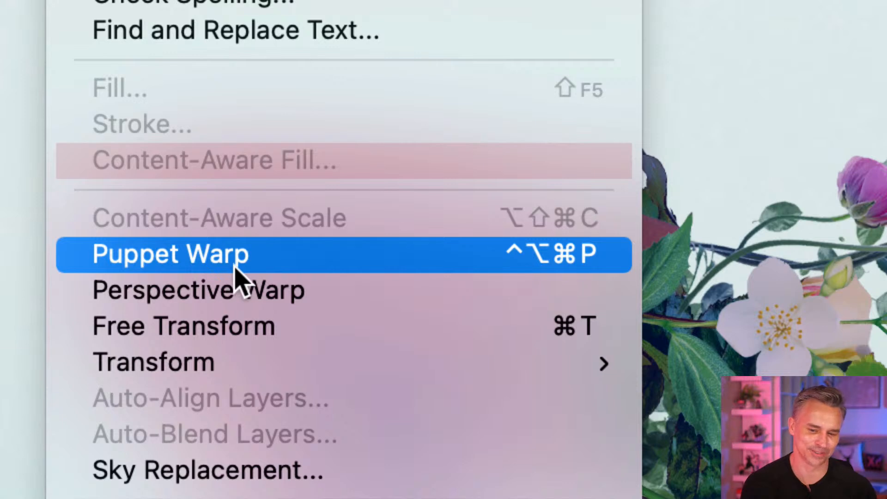
pyautogui.moveTo(342, 362)
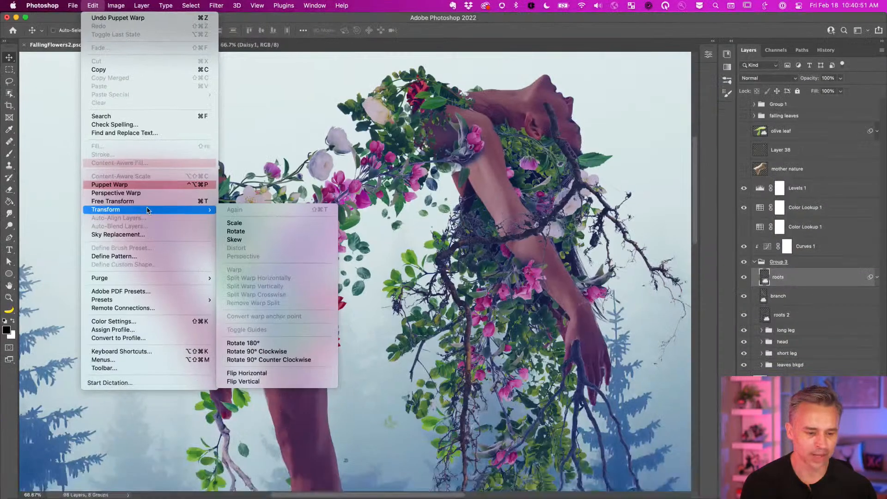
pyautogui.moveTo(77, 5)
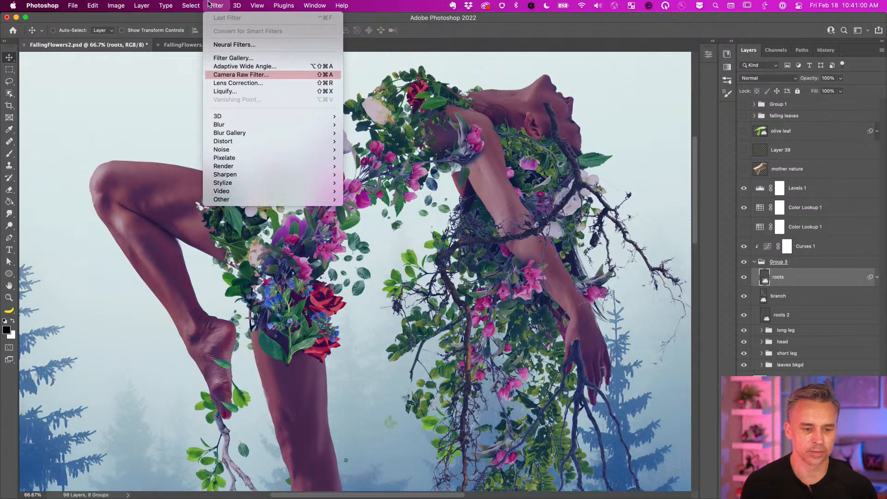
pyautogui.click(208, 4)
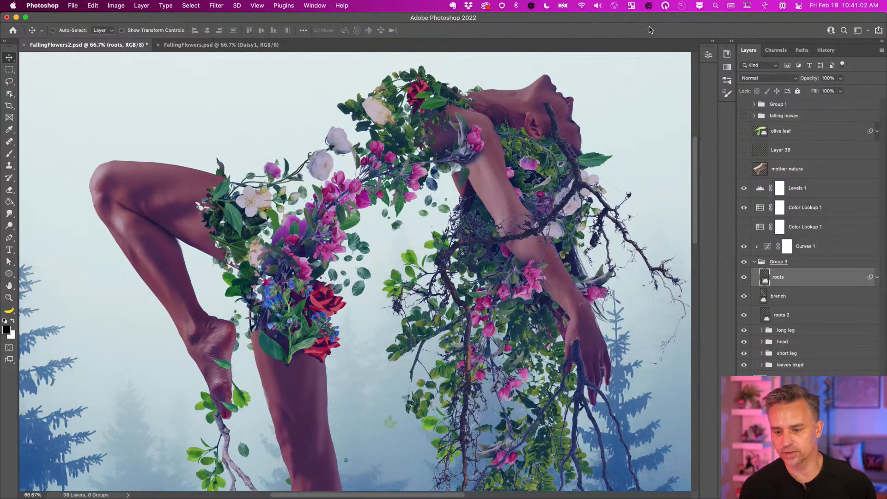
# Set layer thumbnail contents to Entire Document and enable Use Default Masks on Fill Layers, Expand New Effects and Add "copy" to Copied Layers and Groups
pyautogui.click(881, 50)
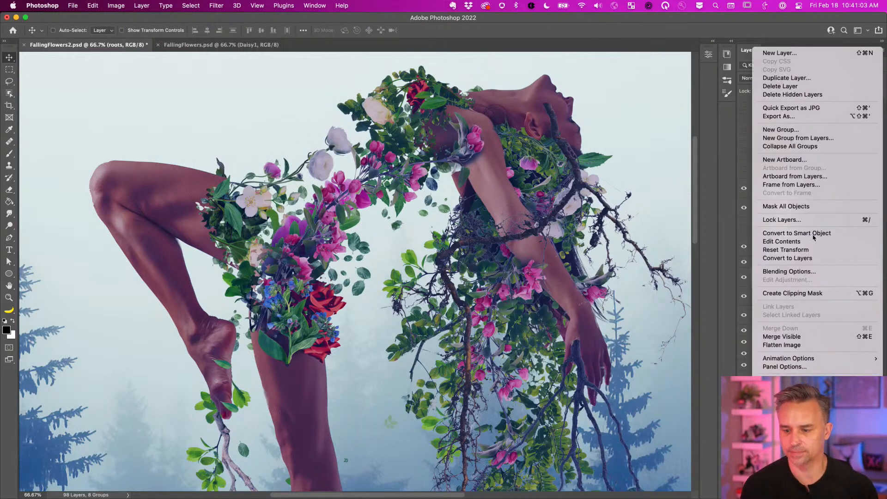
pyautogui.click(807, 367)
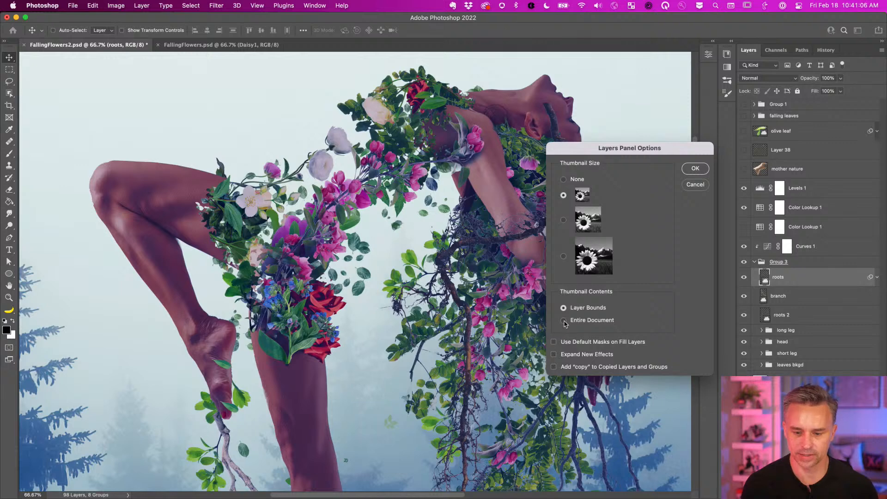
pyautogui.click(564, 320)
pyautogui.click(554, 342)
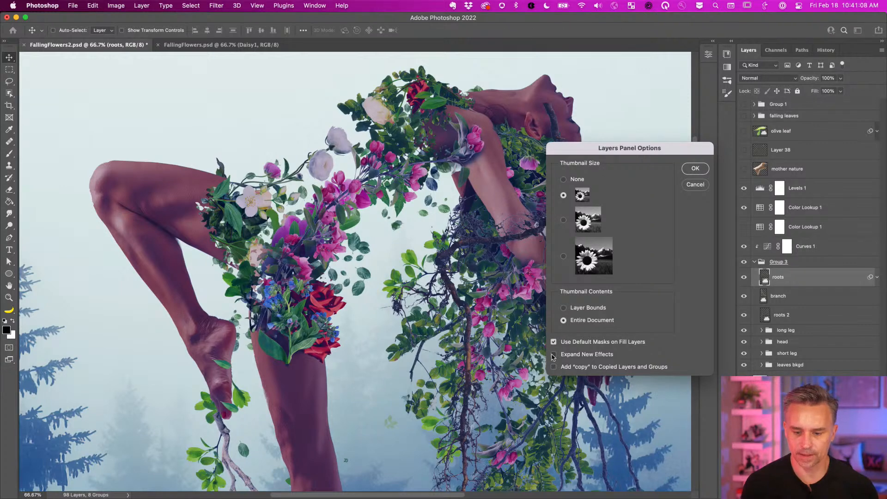
pyautogui.click(554, 354)
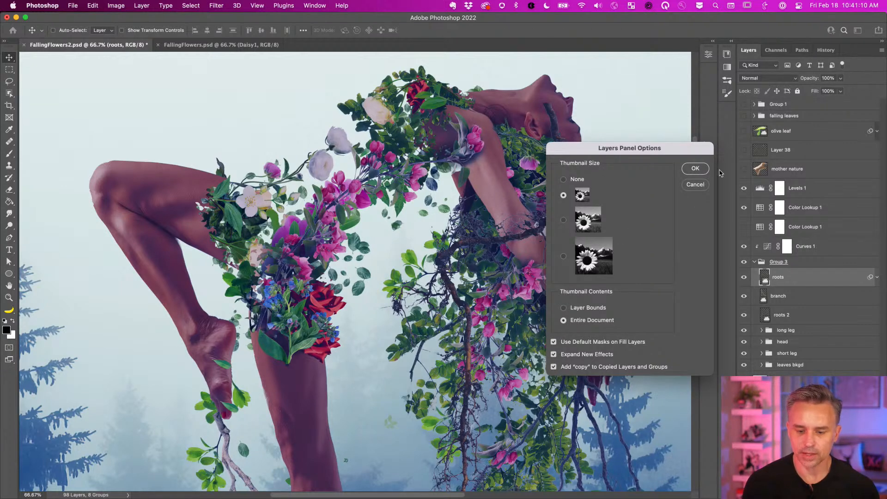
pyautogui.click(695, 169)
pyautogui.click(825, 50)
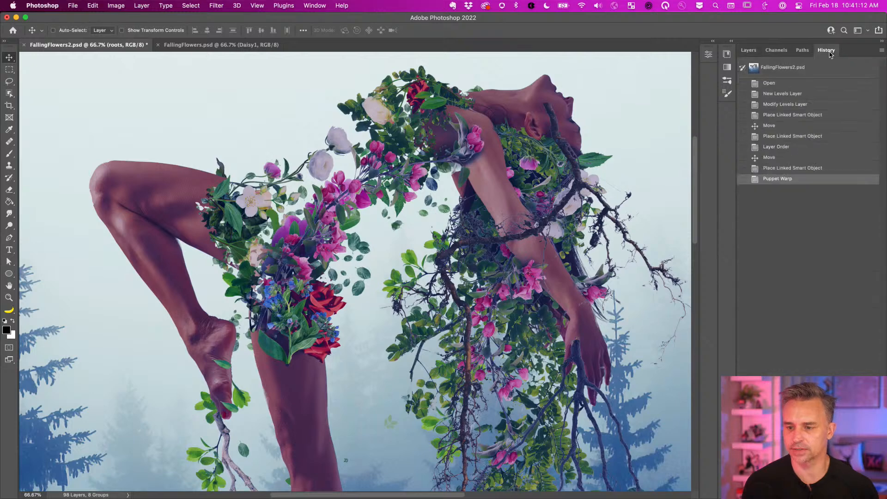
pyautogui.click(881, 51)
pyautogui.click(749, 51)
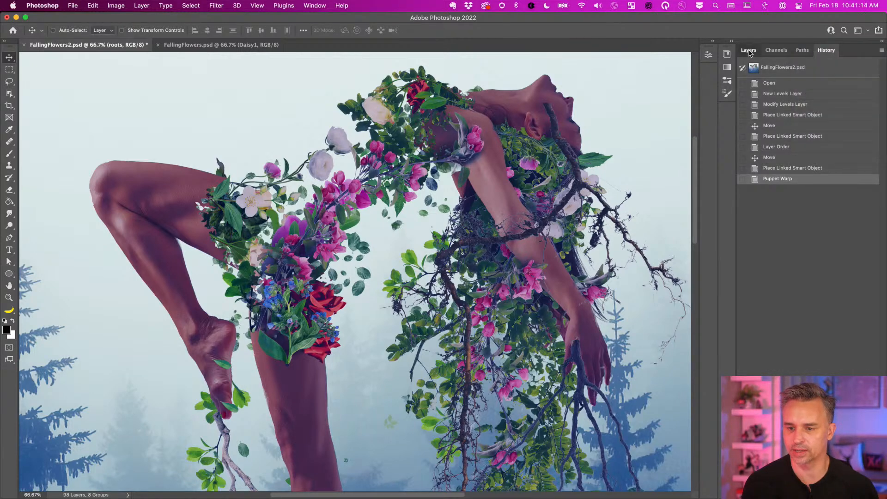
pyautogui.click(749, 51)
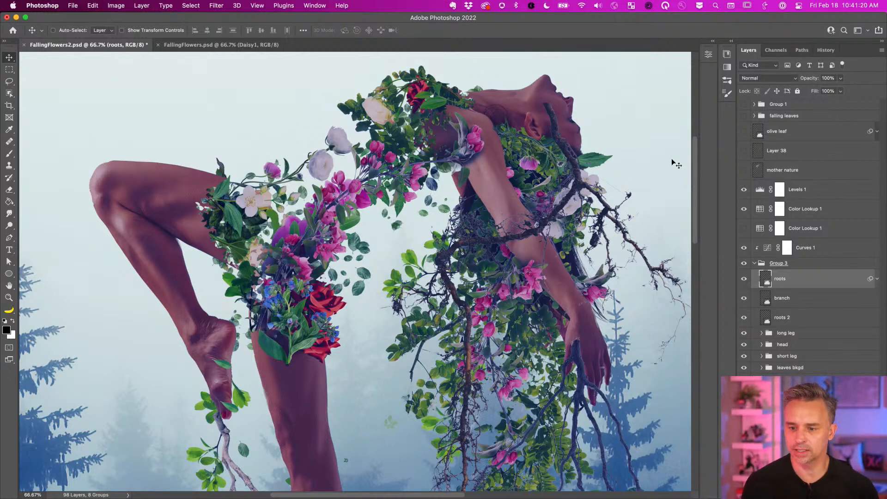
# Widen the Layers panel and expand the falling leaves group to examine its layer thumbnails
pyautogui.moveTo(734, 145); pyautogui.dragTo(598, 139)
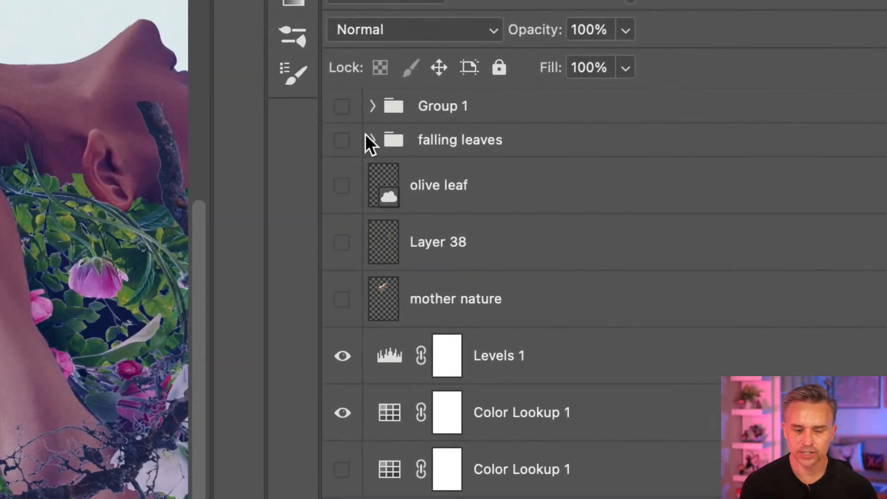
pyautogui.click(403, 150)
pyautogui.click(372, 140)
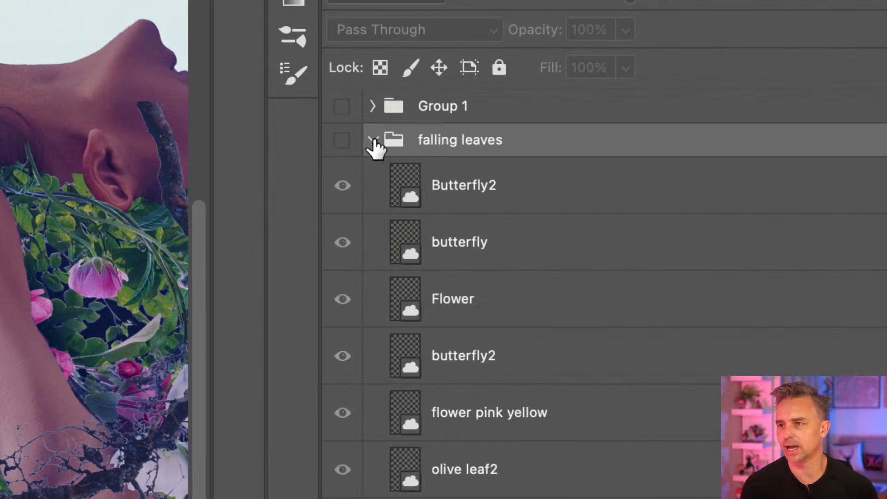
pyautogui.scroll(-5, 509, 291)
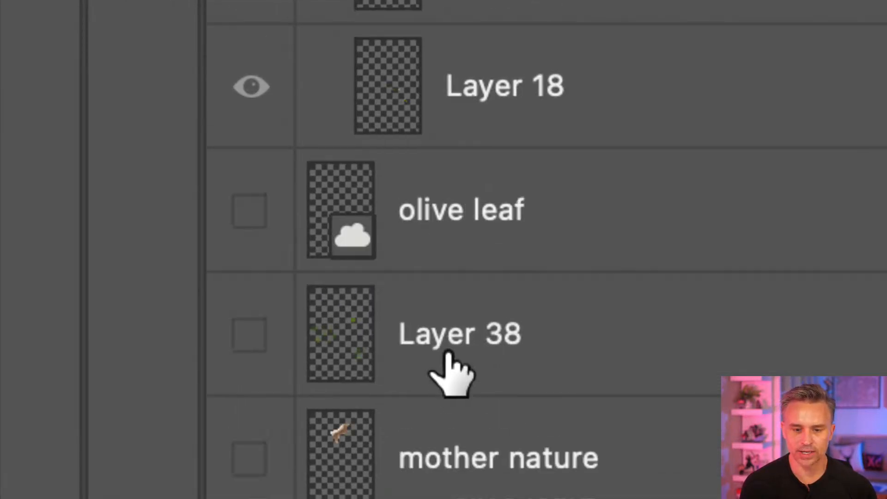
pyautogui.scroll(5, 441, 355)
pyautogui.scroll(-3, 440, 397)
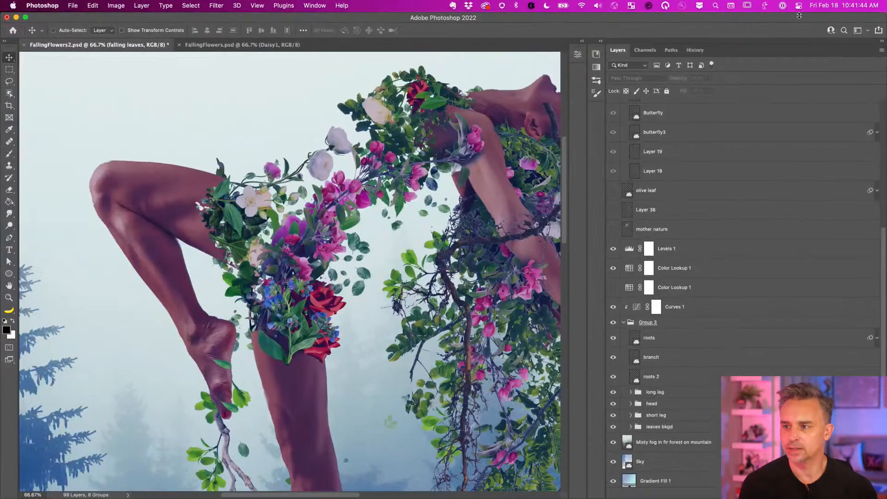
# Set layer thumbnail contents to Layer Bounds and disable Expand New Effects and Add "copy" to Copied Layers and Groups
pyautogui.click(881, 51)
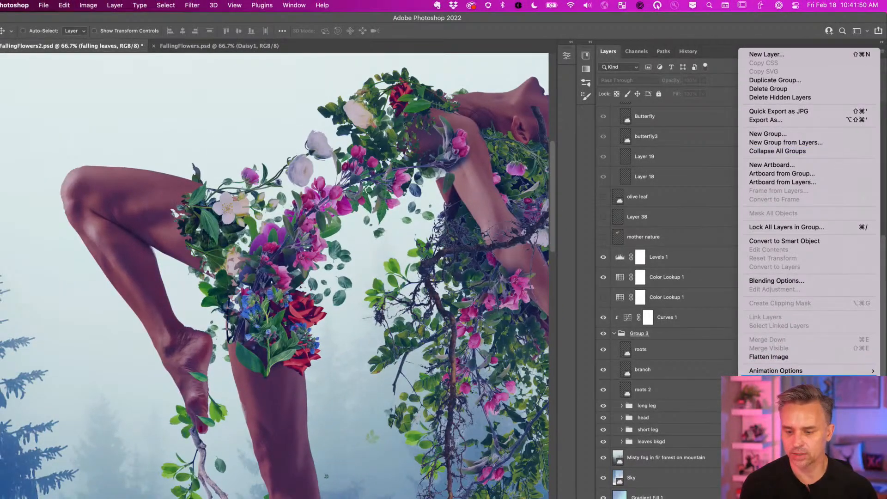
pyautogui.click(771, 385)
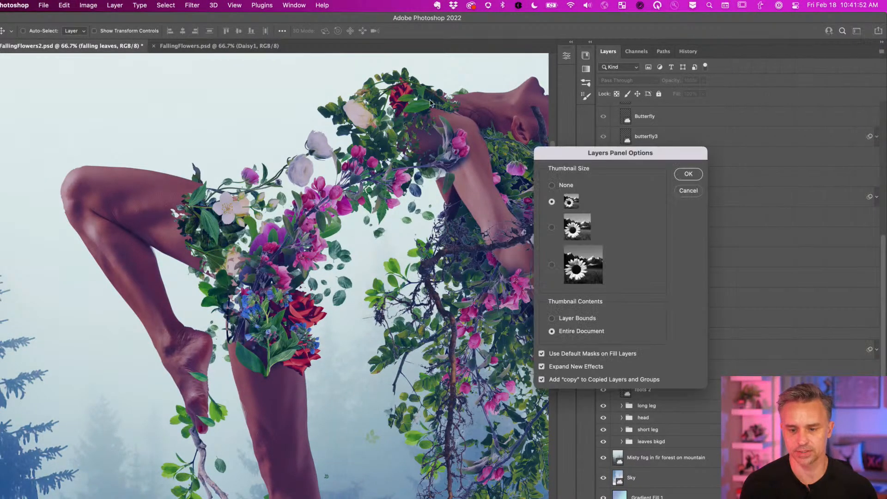
pyautogui.moveTo(606, 154); pyautogui.dragTo(498, 105)
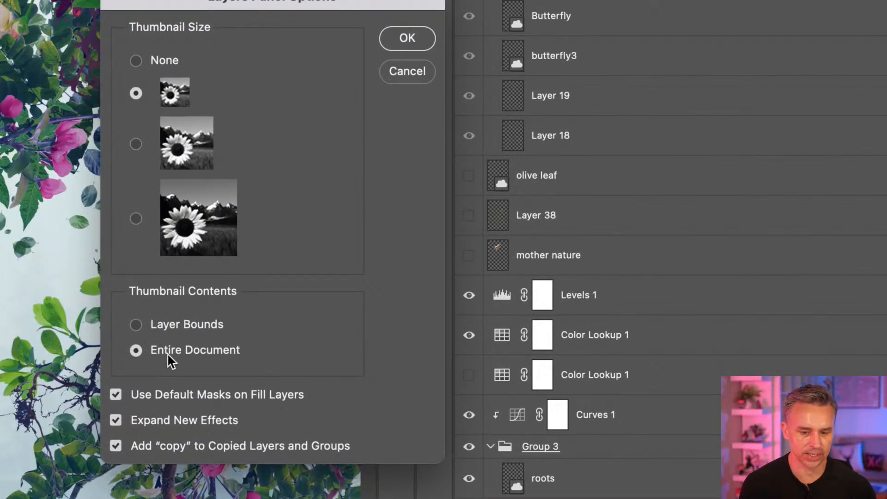
pyautogui.scroll(3, 606, 153)
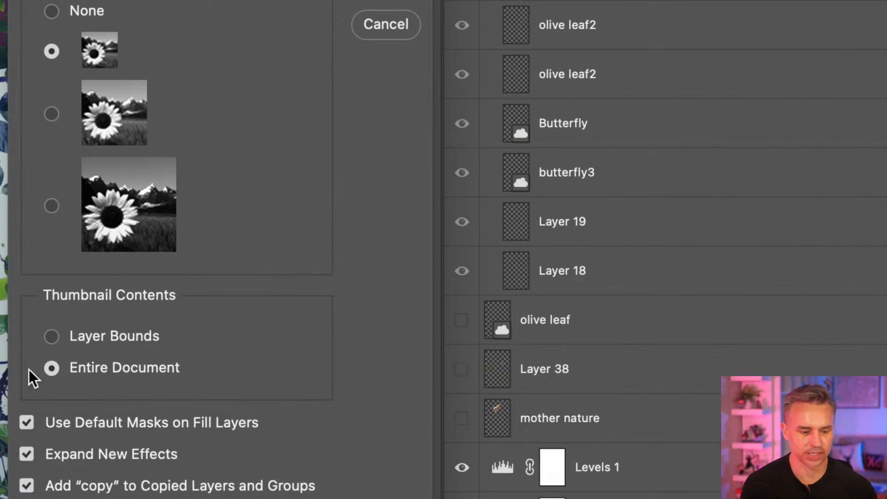
pyautogui.click(52, 337)
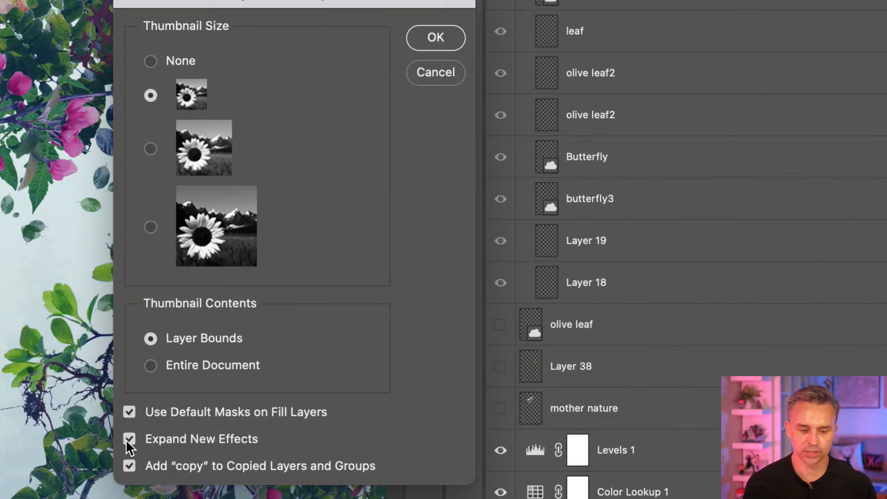
pyautogui.click(129, 464)
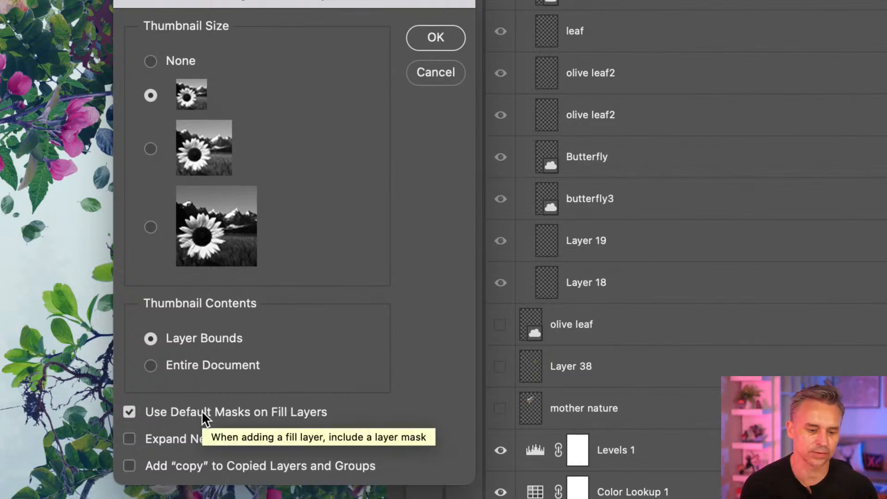
pyautogui.click(429, 41)
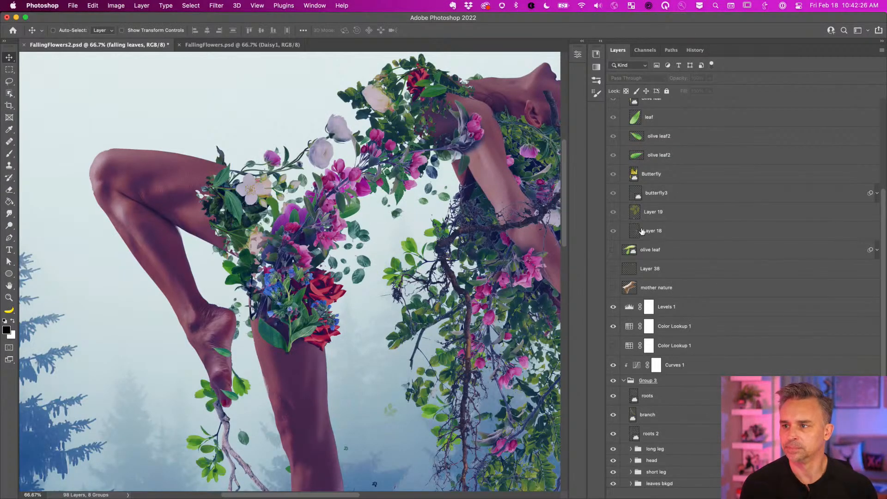
# Collapse the falling leaves group in the layer list
pyautogui.scroll(5, 623, 149)
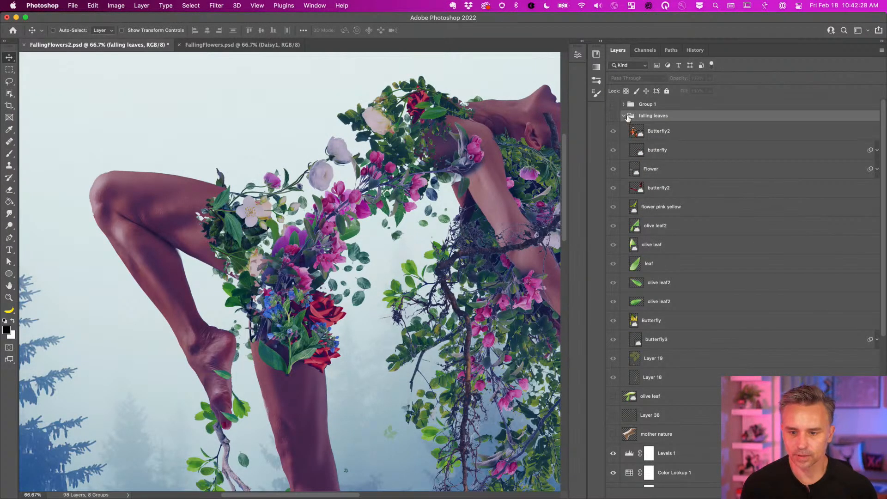
pyautogui.click(625, 116)
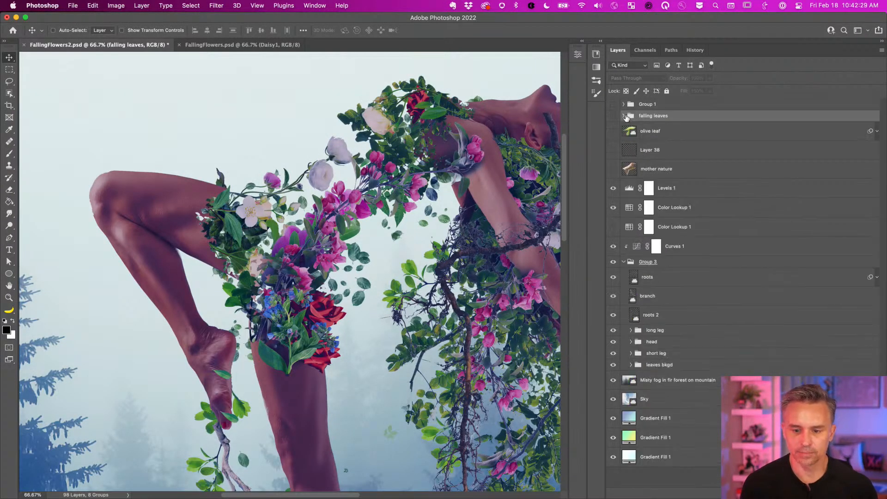
# Show the lower Color Lookup 1 layer and hide the Levels 1 layer
pyautogui.click(713, 188)
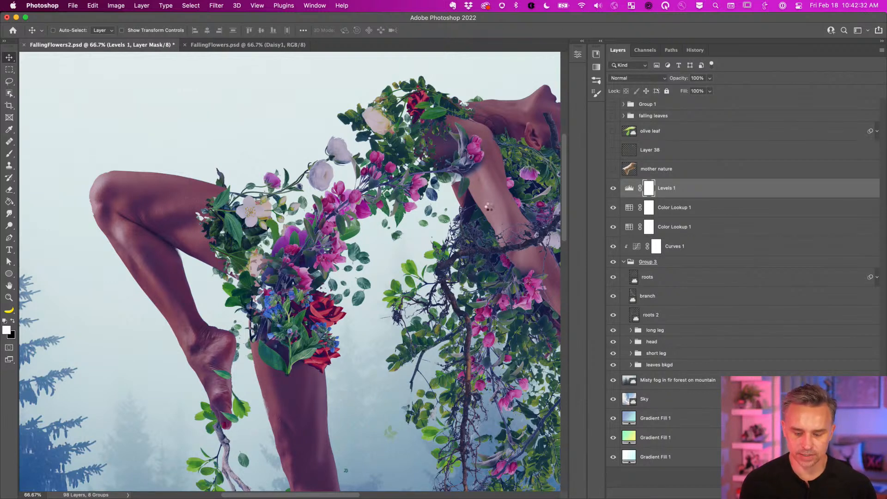
pyautogui.press('super+alt+shift+e')
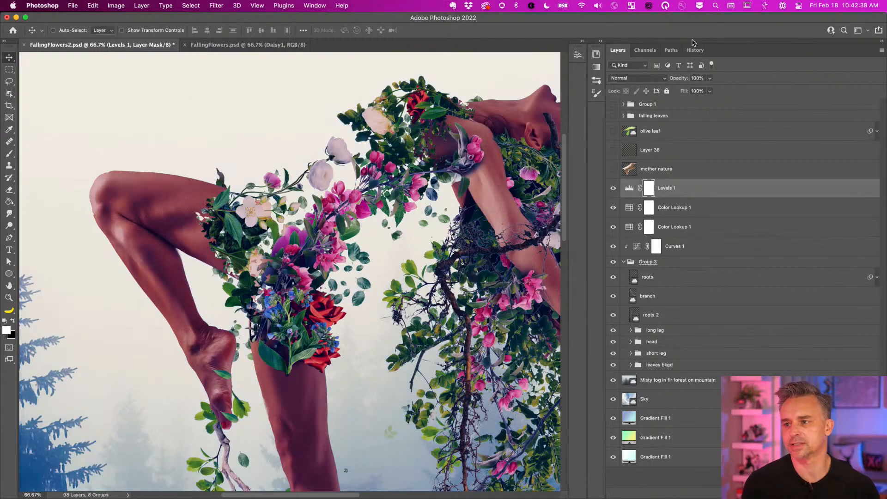
pyautogui.click(613, 188)
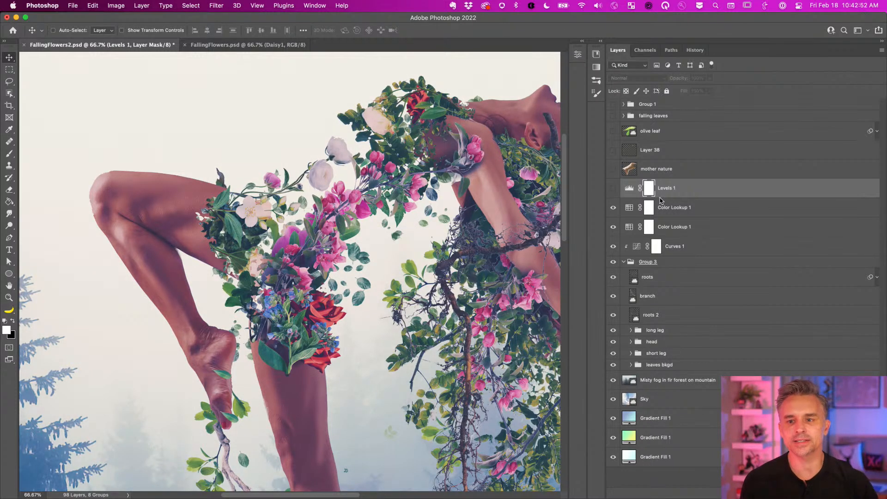
# Review the History Options, including Make Layer Visibility Changes Undoable, and accept them
pyautogui.click(695, 50)
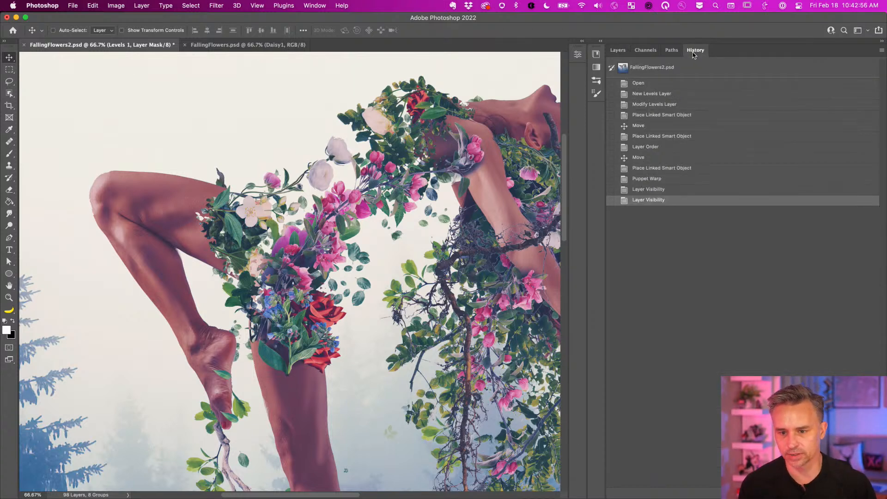
pyautogui.click(882, 51)
pyautogui.click(830, 121)
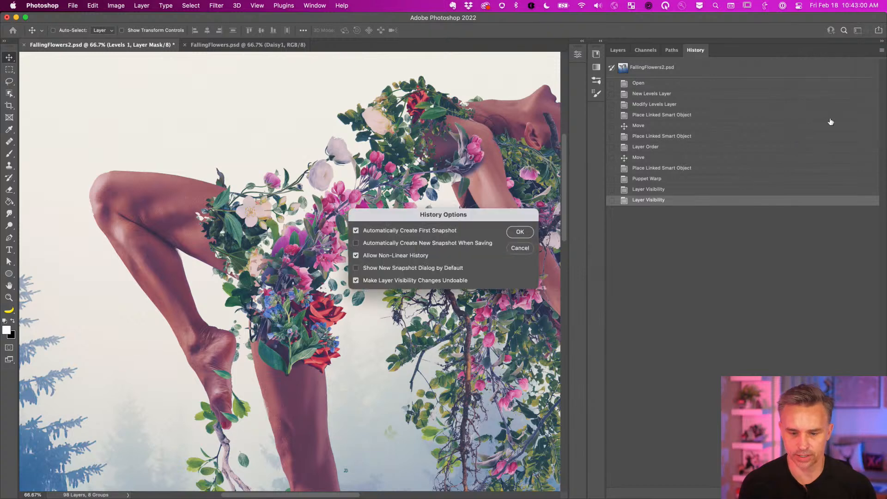
pyautogui.moveTo(425, 215); pyautogui.dragTo(470, 135)
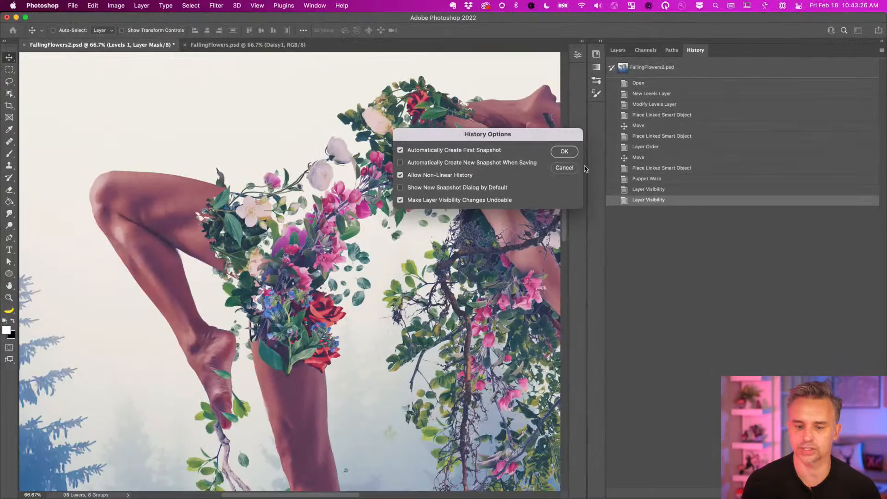
pyautogui.click(564, 152)
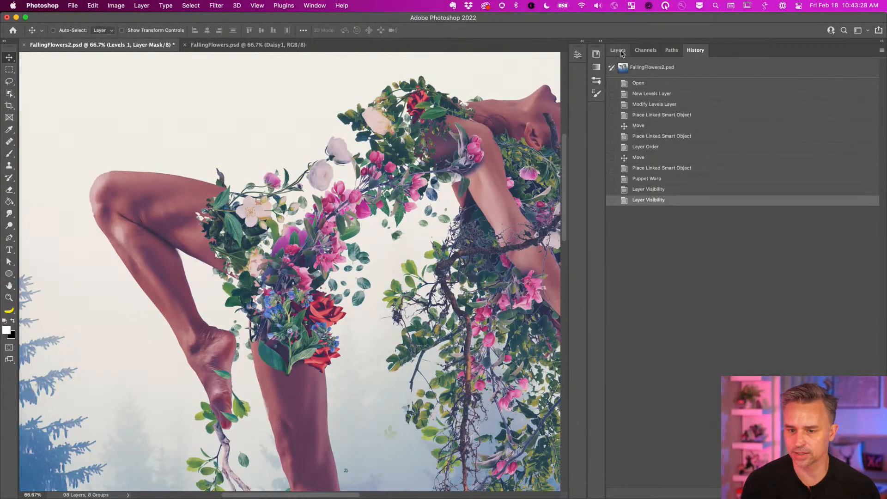
# Return to the layer list and show the Levels 1 layer again
pyautogui.click(619, 51)
pyautogui.click(613, 190)
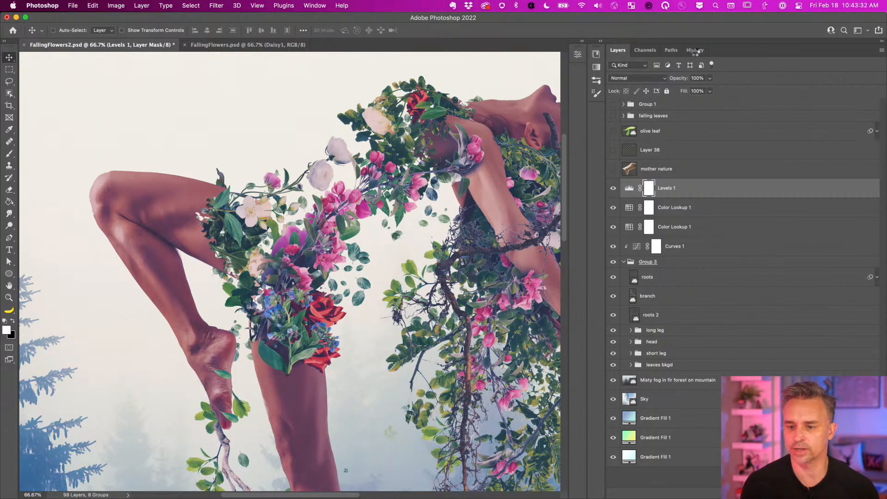
pyautogui.press('super+alt+shift+e')
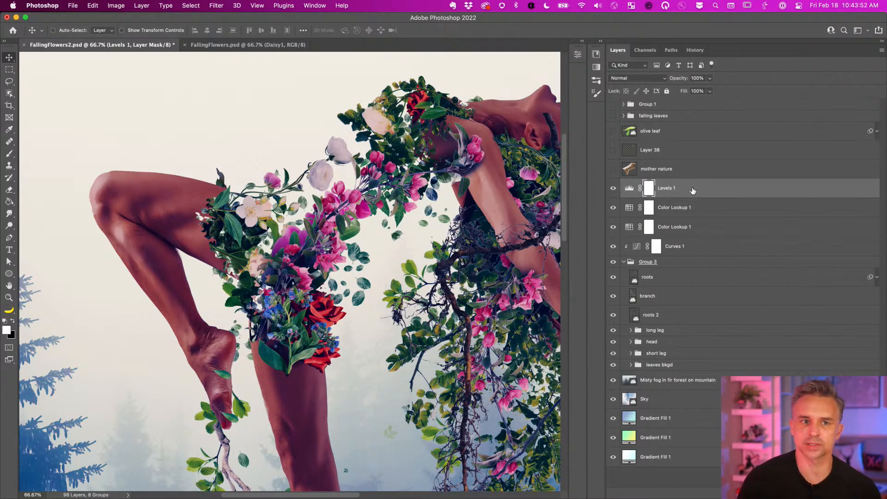
# Set the layer thumbnail size to the medium option in the Layers Panel Options
pyautogui.click(880, 50)
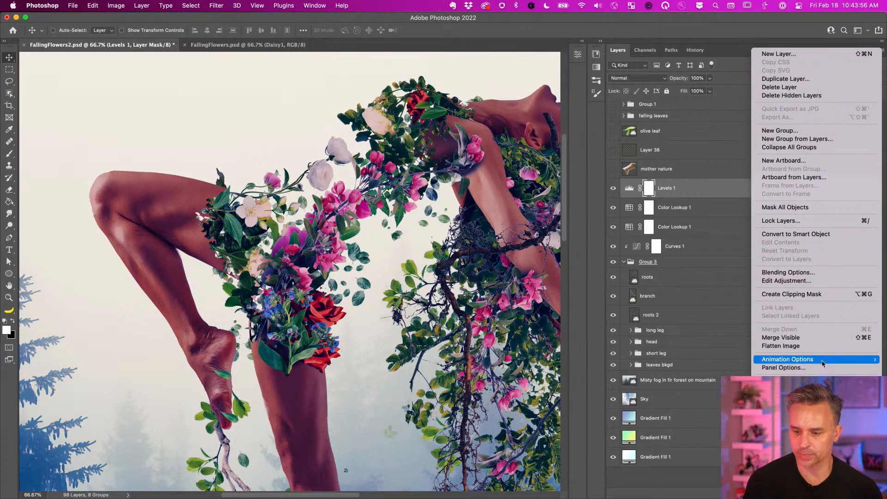
pyautogui.click(795, 367)
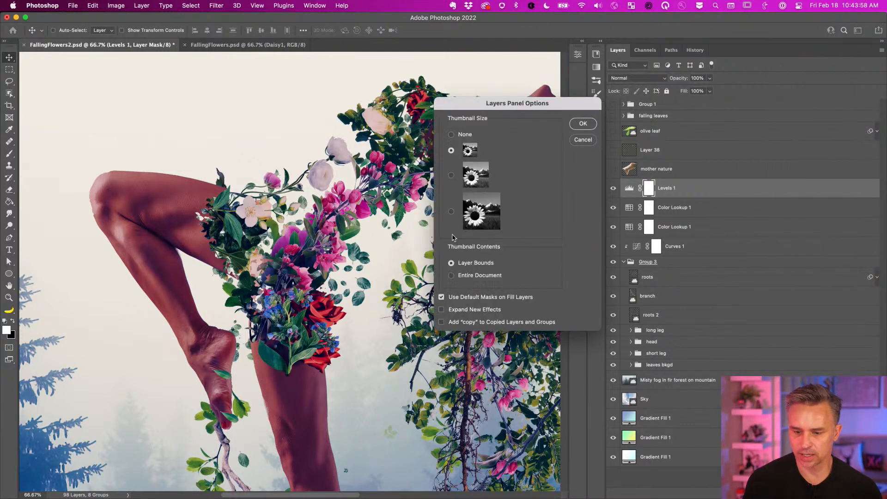
pyautogui.click(451, 176)
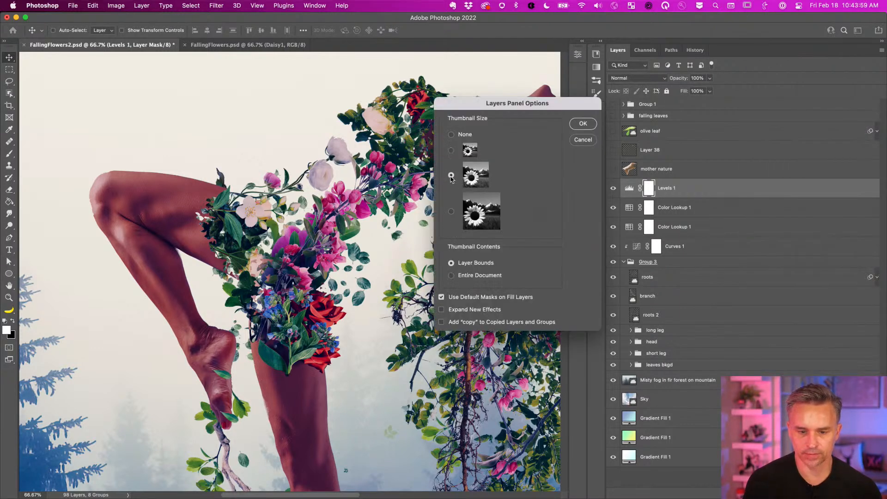
pyautogui.click(581, 123)
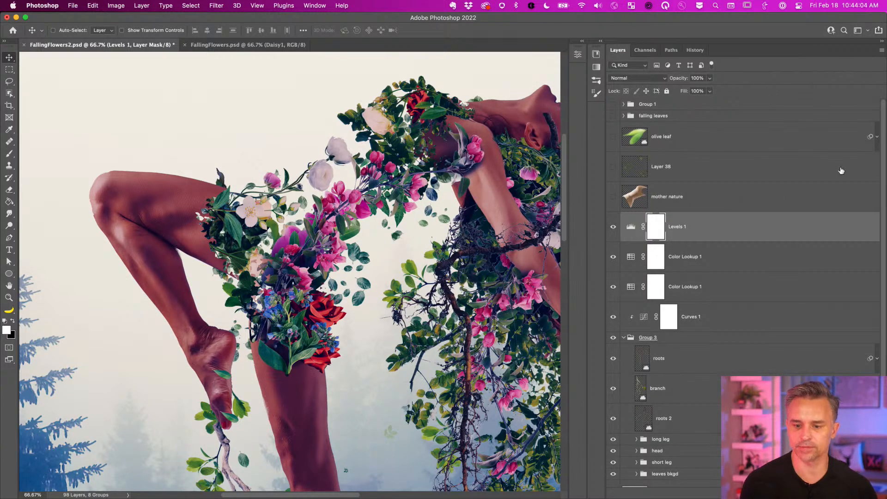
# Duplicate the uppermost Gradient Fill 1 layer, the one directly below the Sky layer
pyautogui.scroll(-5, 735, 238)
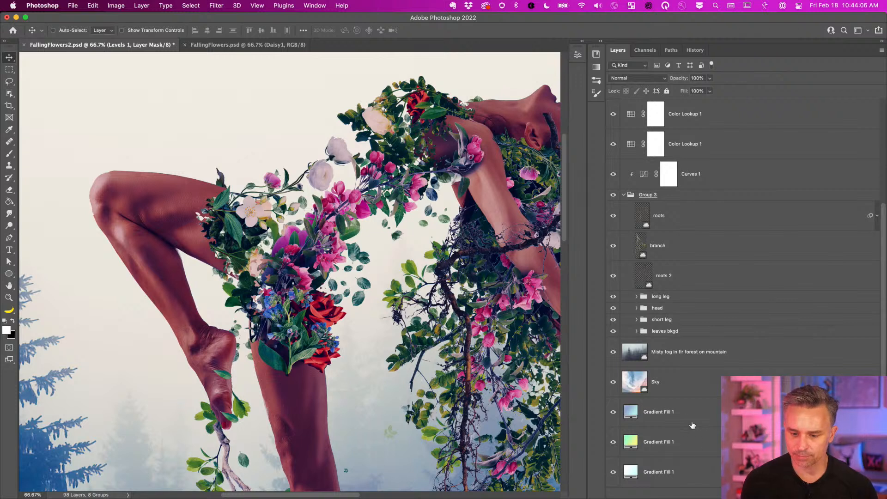
pyautogui.click(711, 413)
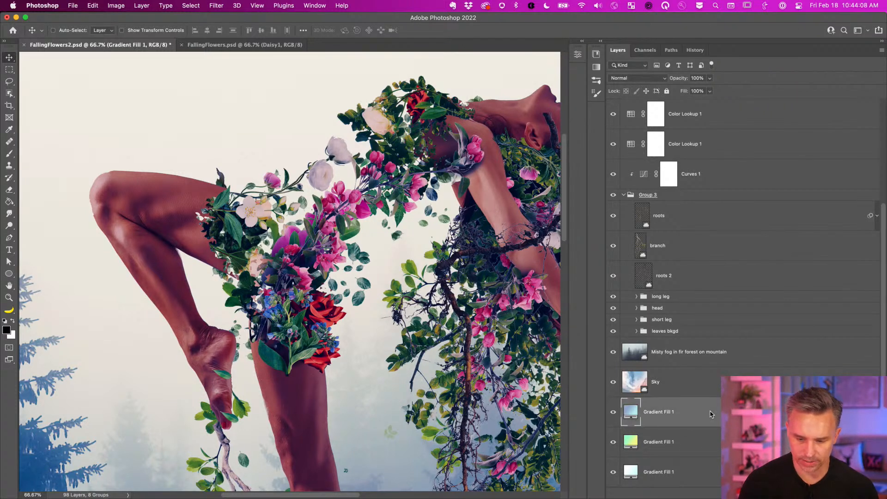
pyautogui.press('super+j')
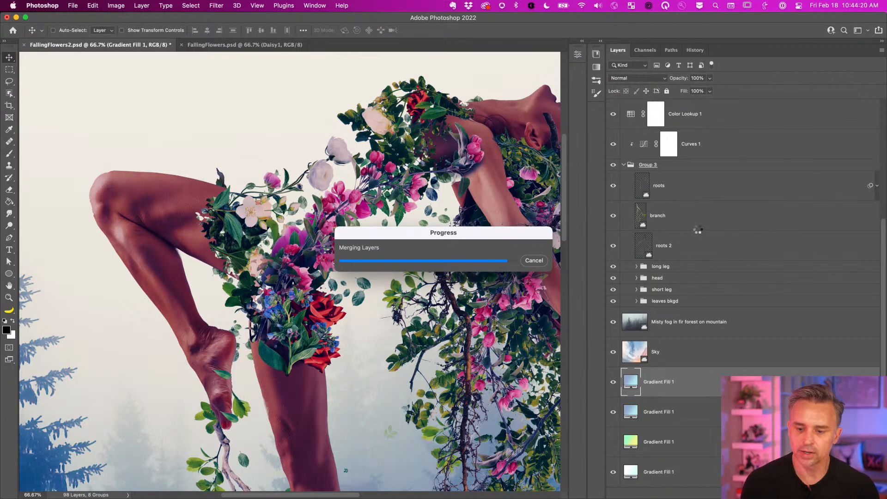
# Filter the layer list by the Visible attribute, and switch the layer filtering off
pyautogui.scroll(5, 698, 230)
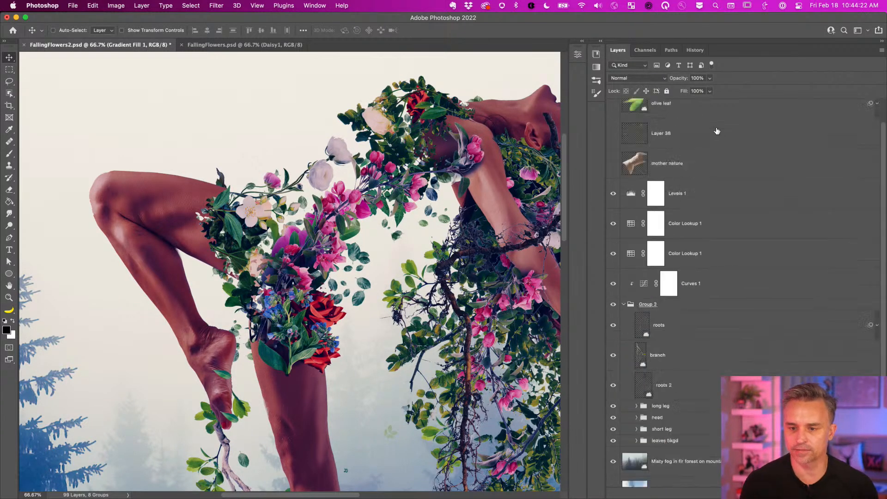
pyautogui.scroll(5, 506, 166)
pyautogui.scroll(-5, 506, 166)
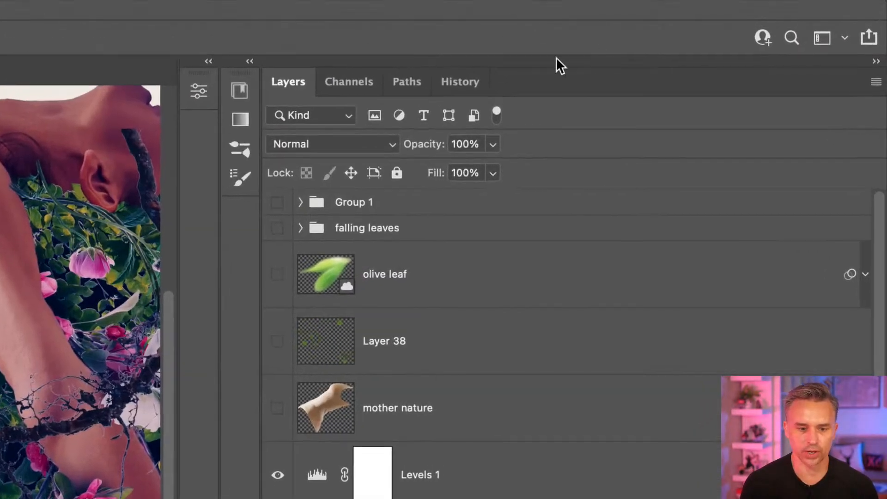
pyautogui.click(332, 116)
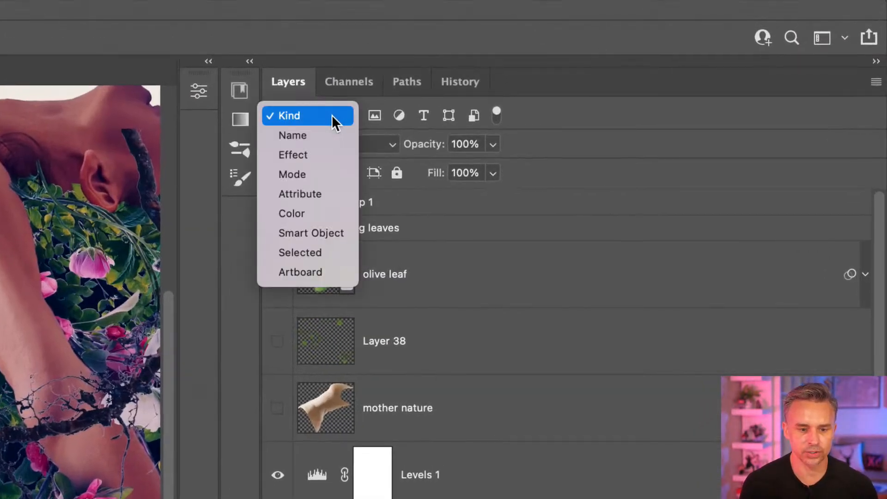
pyautogui.click(333, 193)
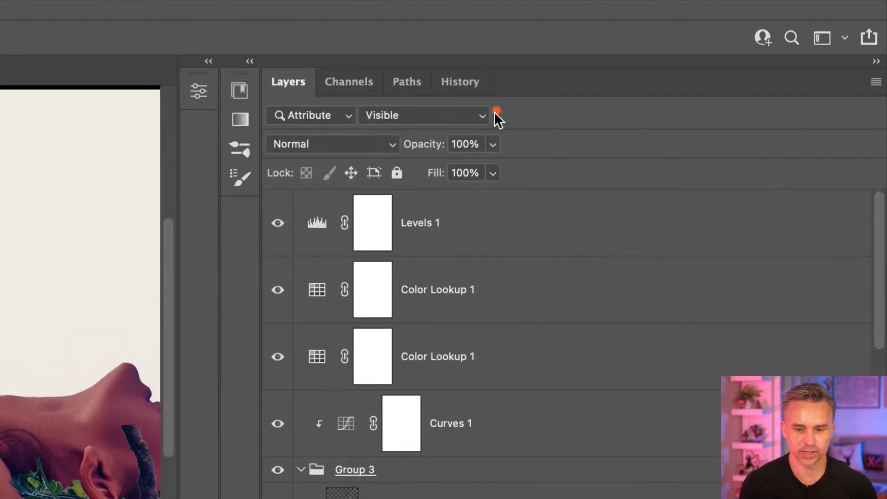
pyautogui.click(495, 113)
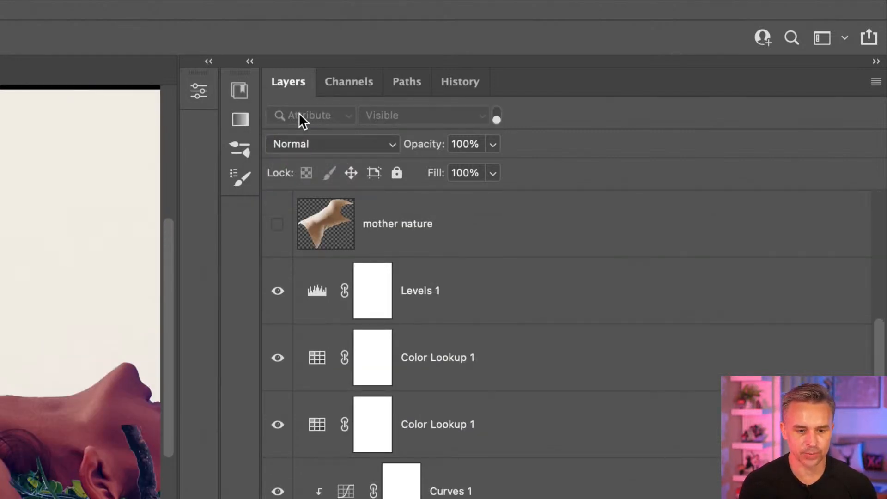
# Turn layer filtering back on, reset the filter type to Kind, and return to the full layer list
pyautogui.click(497, 116)
pyautogui.click(301, 113)
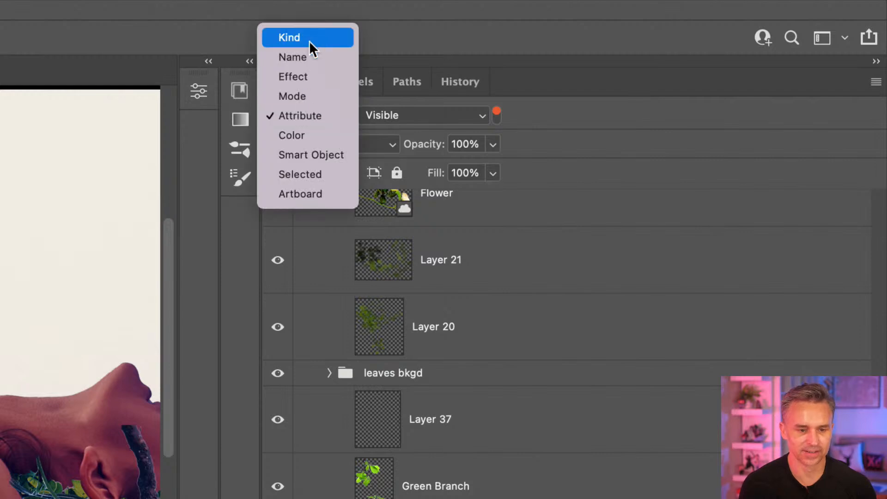
pyautogui.click(314, 36)
pyautogui.click(316, 116)
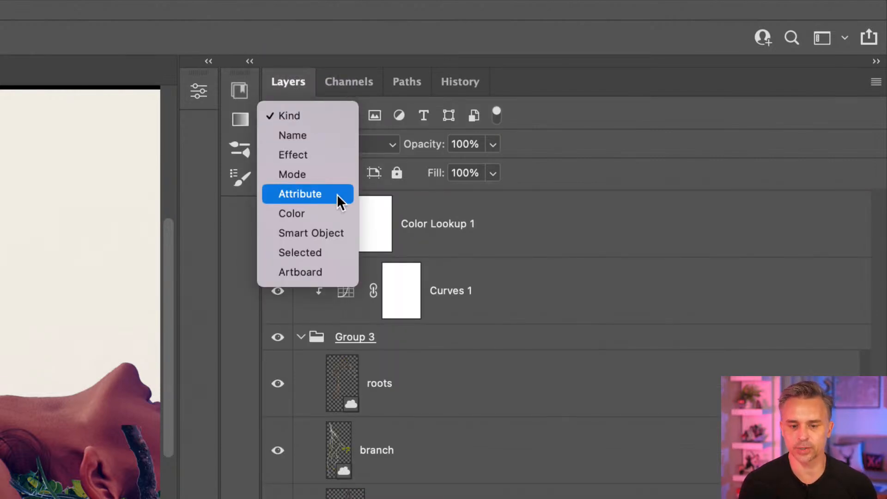
pyautogui.click(641, 147)
pyautogui.scroll(7, 407, 293)
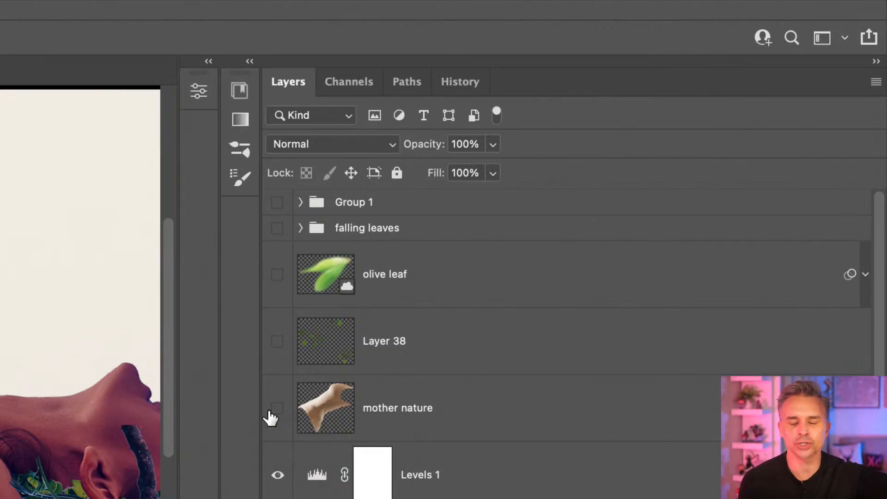
# Set the layer filter to Attribute with Visible, look through the matching layers, and disable the filter
pyautogui.click(302, 115)
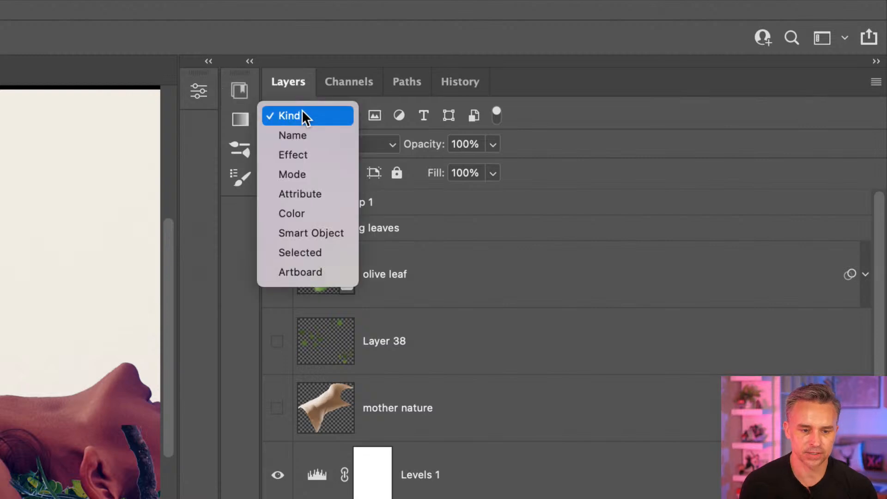
pyautogui.click(347, 195)
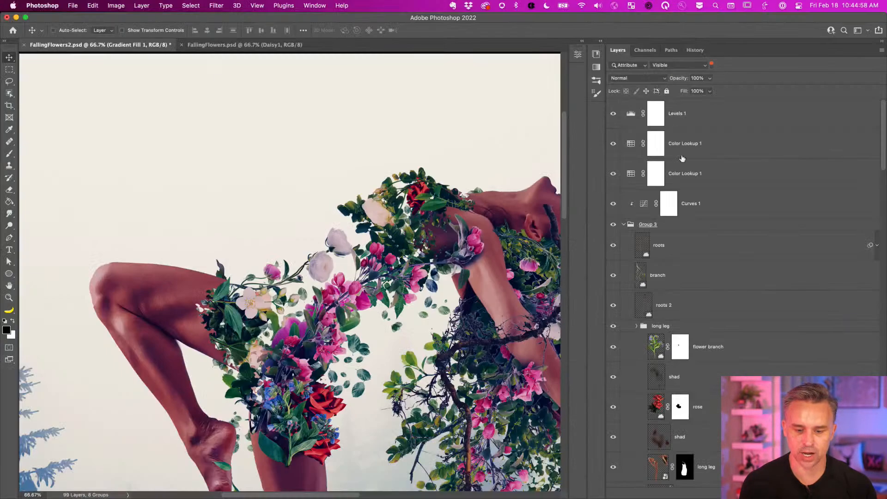
pyautogui.scroll(-8, 682, 159)
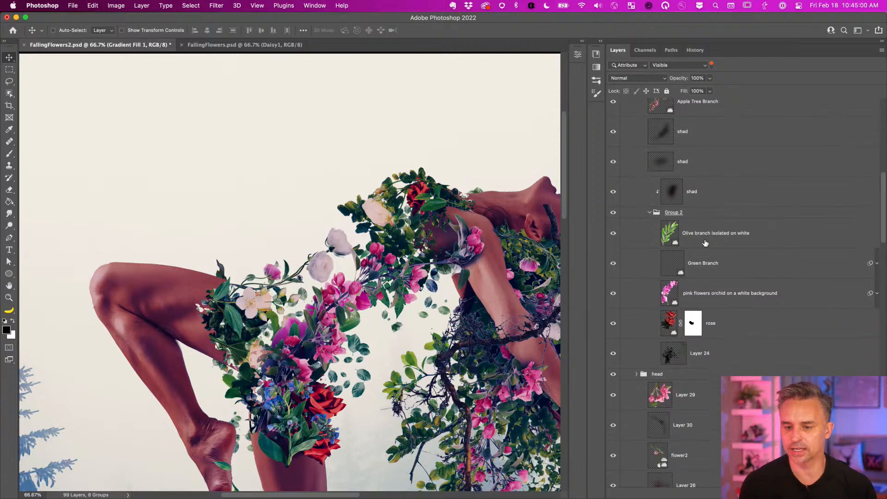
pyautogui.scroll(8, 706, 234)
pyautogui.scroll(6, 728, 69)
pyautogui.scroll(-3, 486, 224)
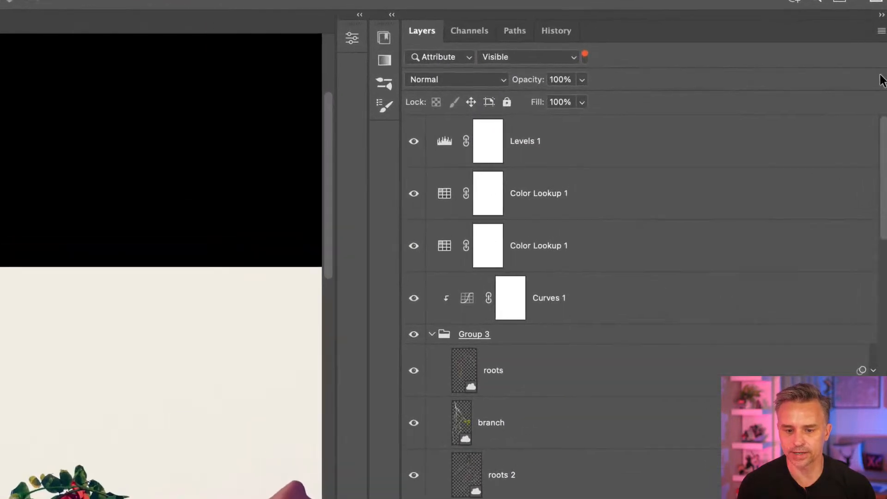
pyautogui.click(560, 55)
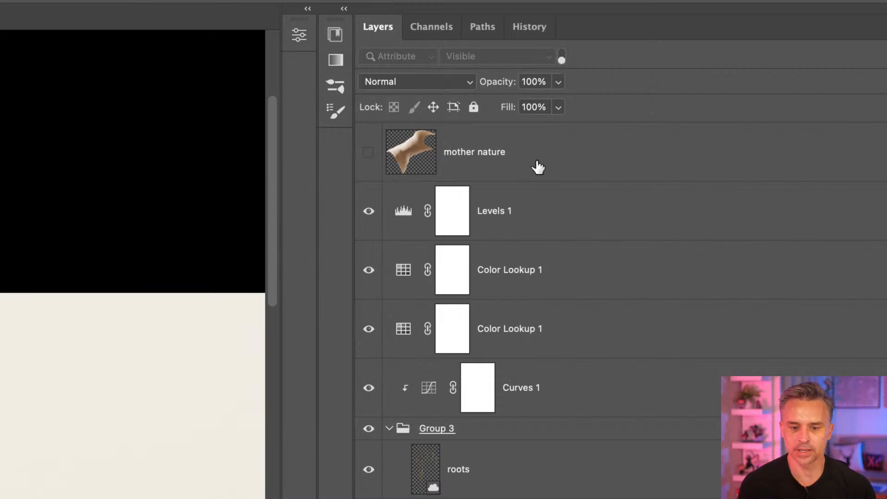
pyautogui.scroll(3, 536, 166)
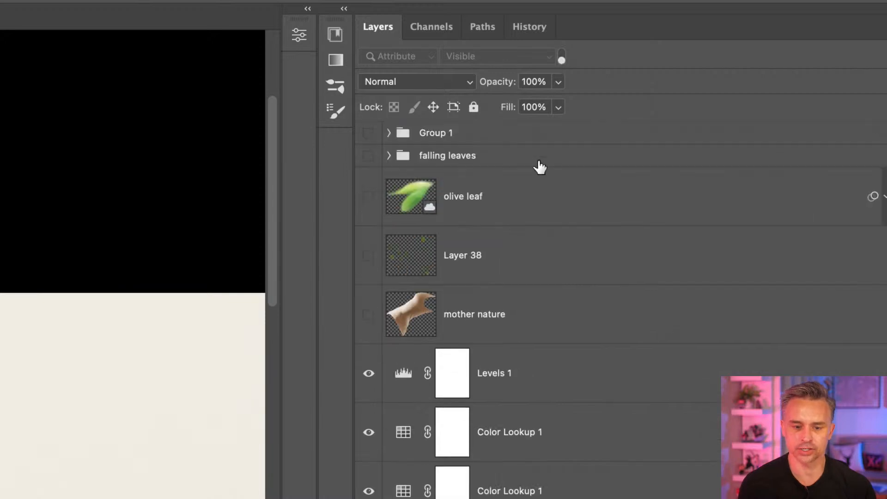
# Re-enable the attribute filter with Not Visible and look through the hidden layers it lists
pyautogui.click(561, 59)
pyautogui.click(531, 56)
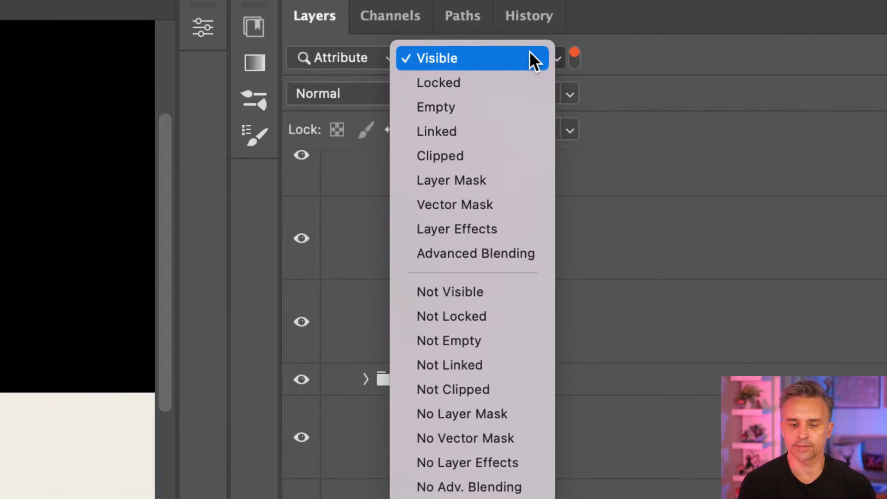
pyautogui.click(450, 295)
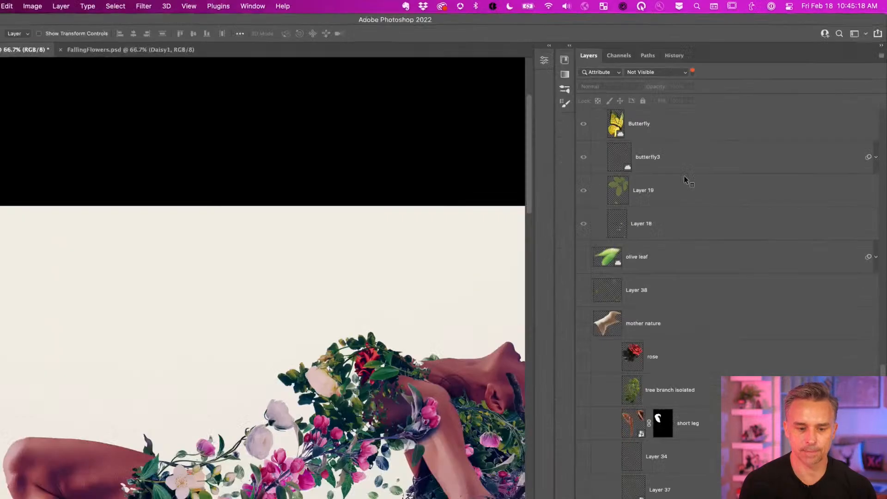
pyautogui.scroll(5, 765, 315)
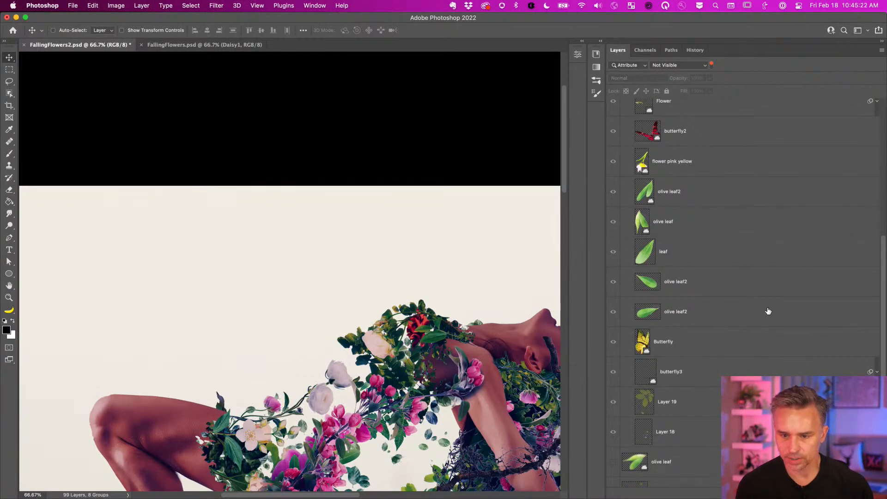
pyautogui.scroll(-5, 764, 310)
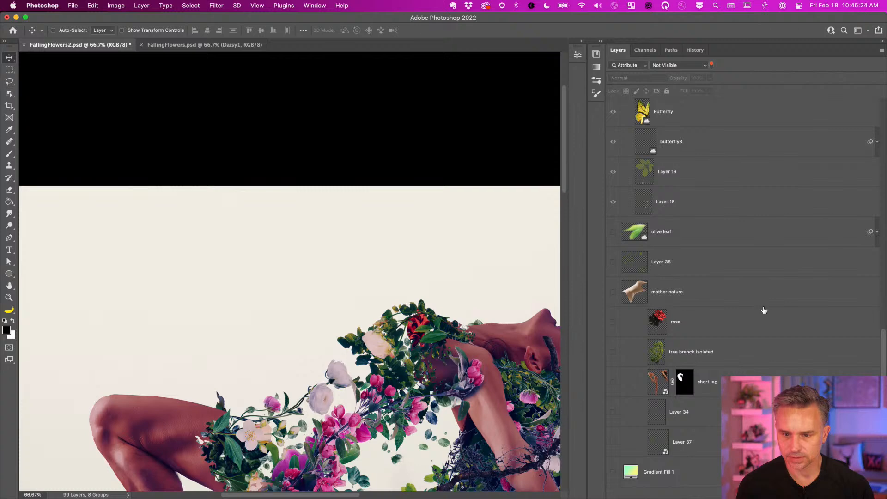
pyautogui.scroll(10, 703, 203)
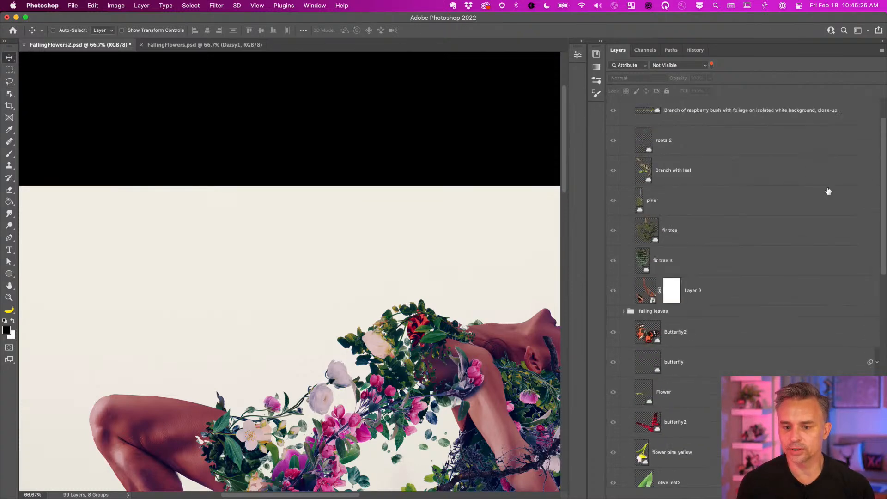
pyautogui.scroll(-4, 826, 198)
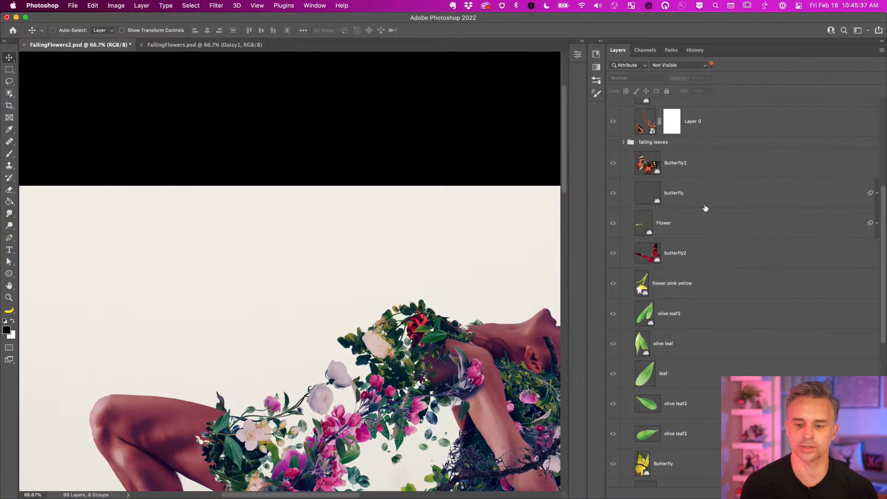
pyautogui.scroll(5, 706, 208)
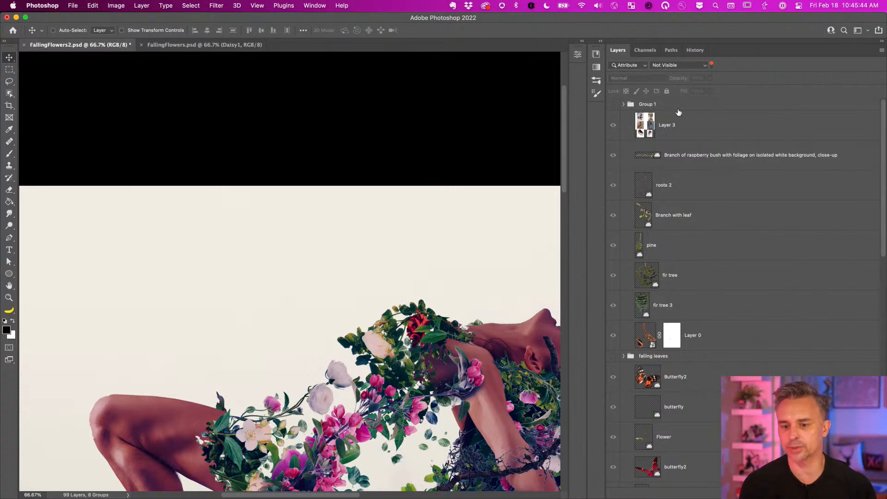
# Select all layers in the Not Visible list, and reduce the selection to Layer 3
pyautogui.click(693, 110)
pyautogui.scroll(-10, 693, 231)
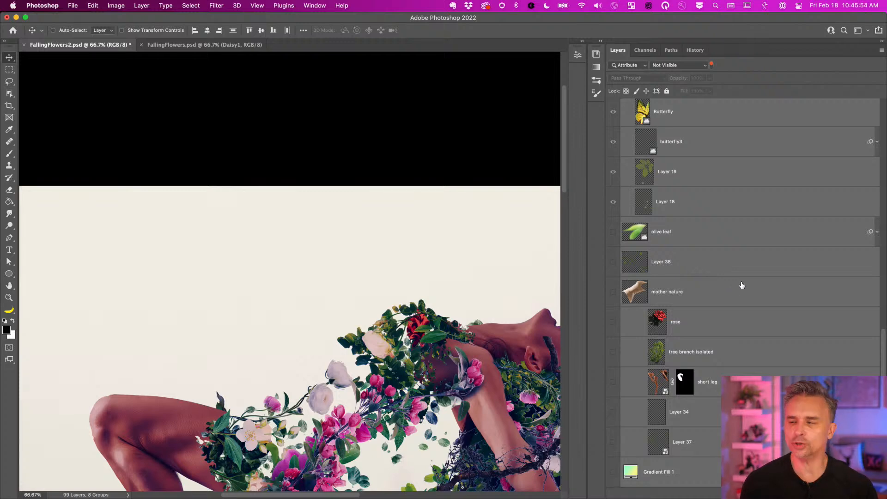
pyautogui.scroll(10, 723, 286)
pyautogui.click(718, 138)
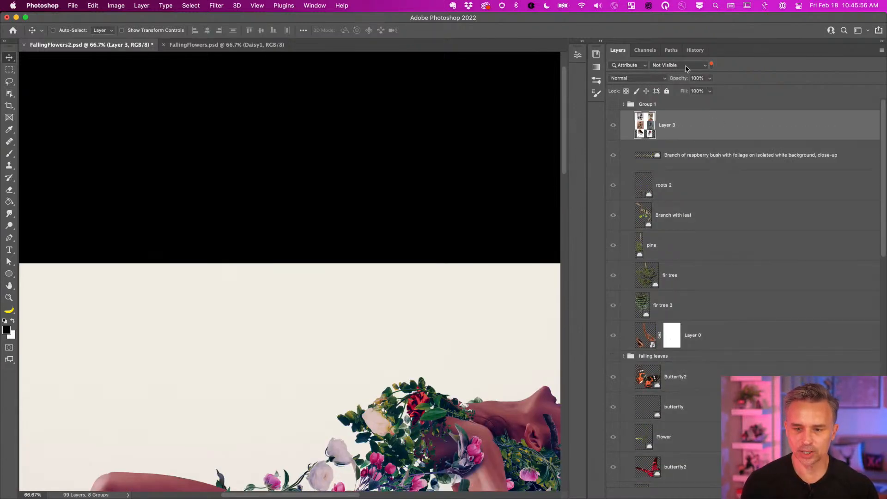
# Toggle the Not Visible filter off and on, and reset the layer filter type to Kind
pyautogui.click(711, 65)
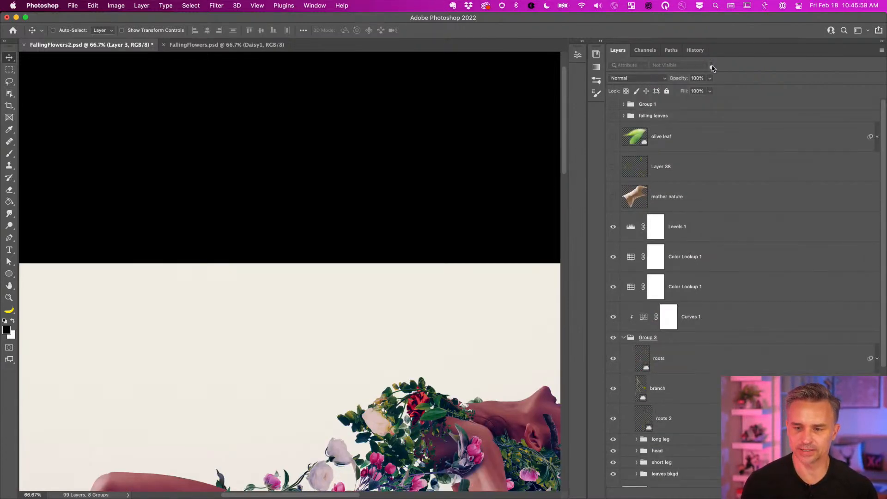
pyautogui.click(712, 66)
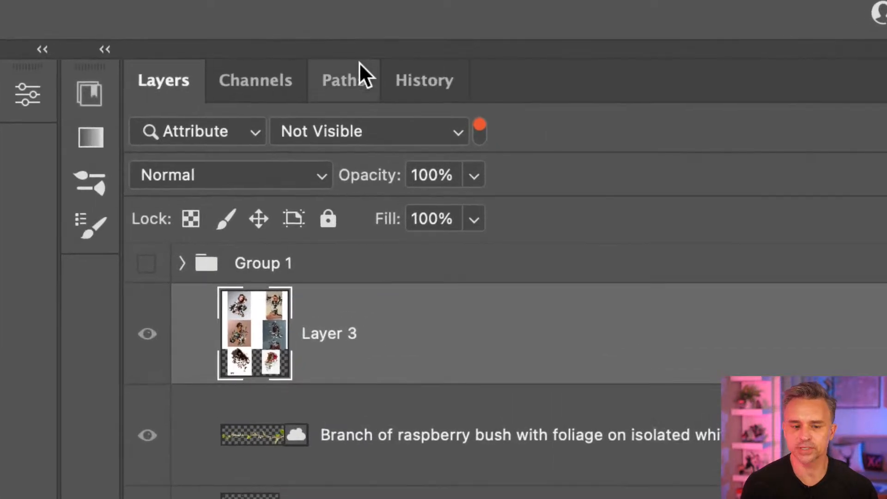
pyautogui.click(221, 134)
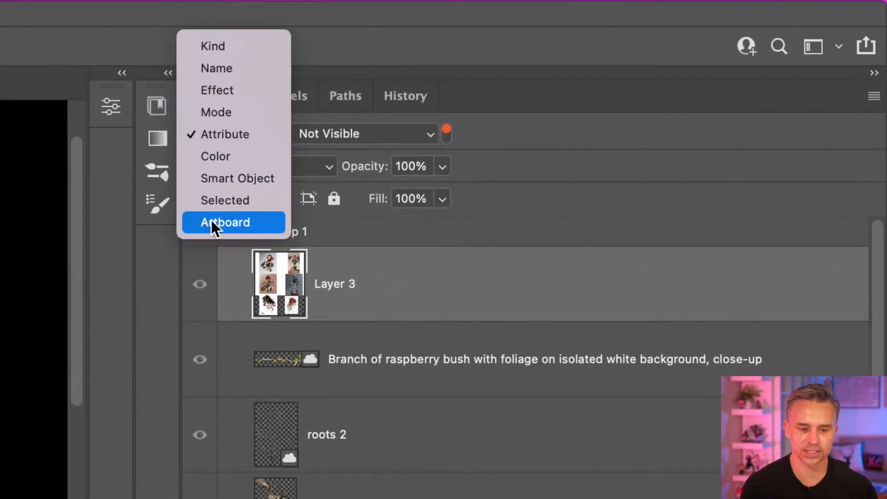
pyautogui.click(193, 45)
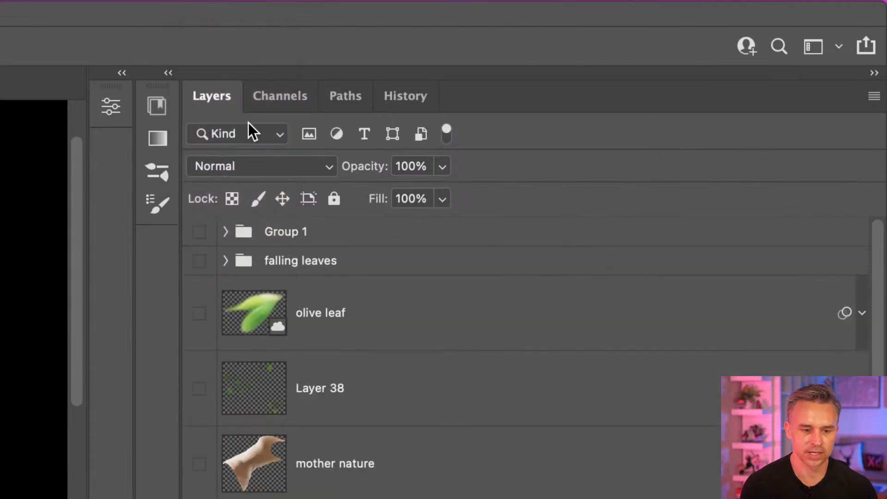
pyautogui.click(278, 165)
pyautogui.click(278, 166)
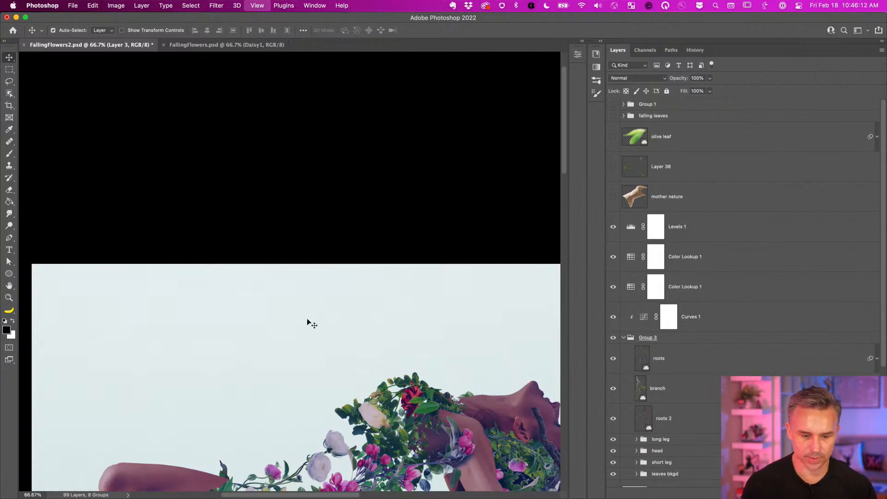
# Select the lower Color Lookup 1 adjustment layer, just above Curves 1
pyautogui.press('super+minus')
pyautogui.press('super+minus')
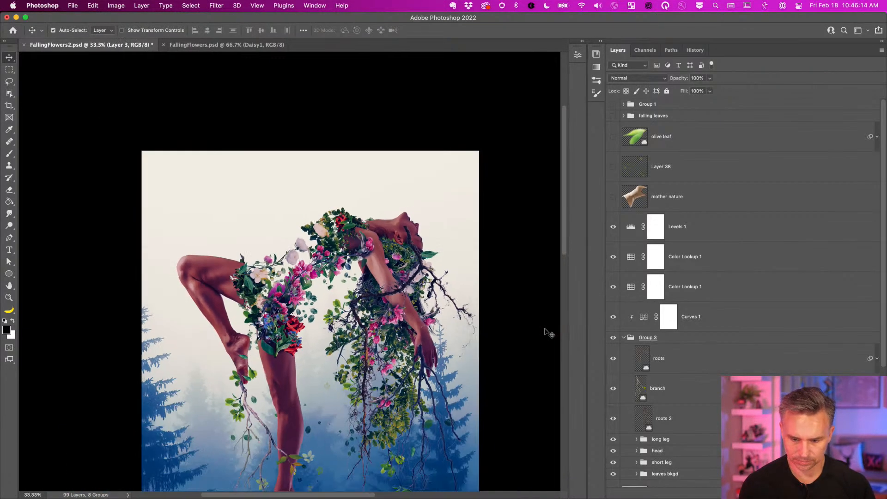
pyautogui.scroll(-5, 546, 332)
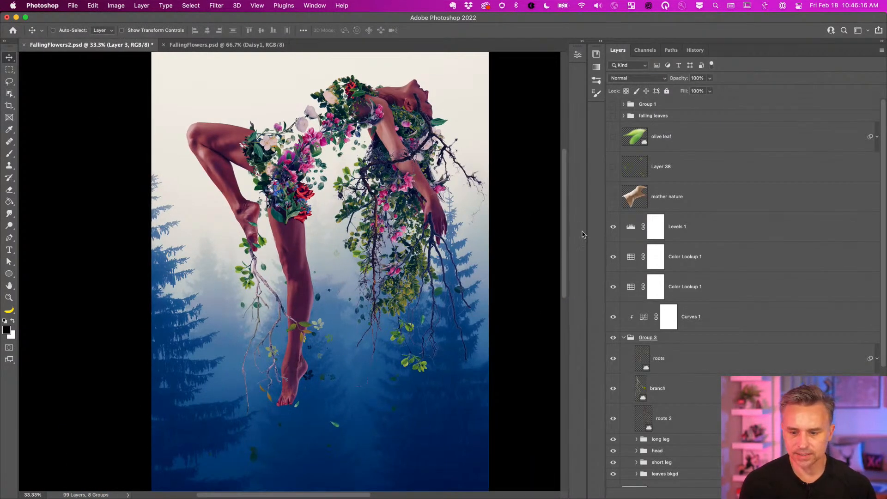
pyautogui.click(697, 298)
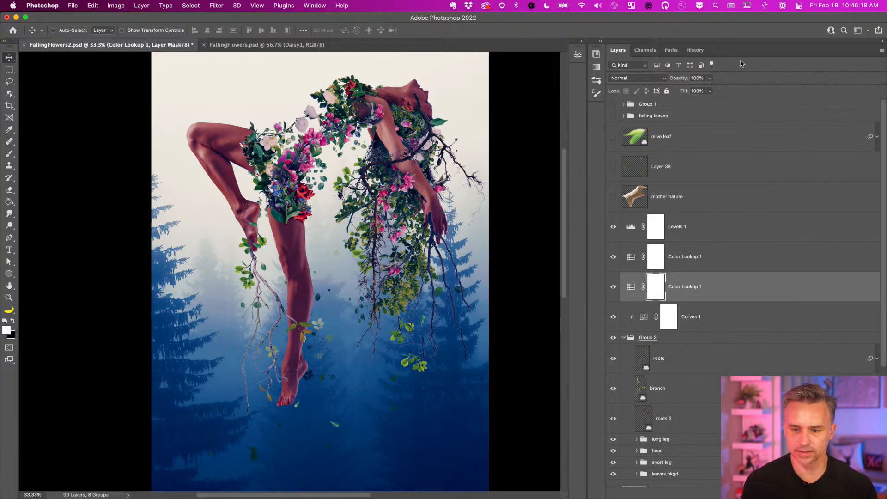
pyautogui.scroll(-2, 785, 297)
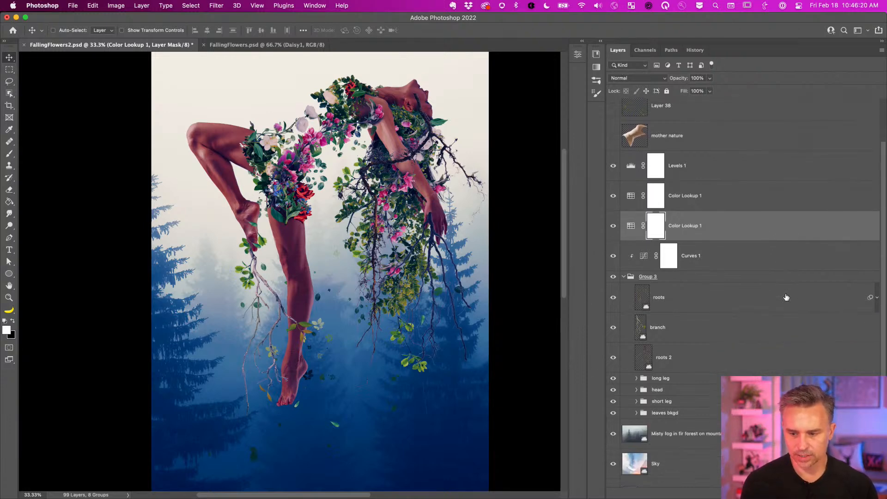
# Rename the layer group Group 3, below the Curves 1 adjustment, as Woman
pyautogui.scroll(-1, 760, 225)
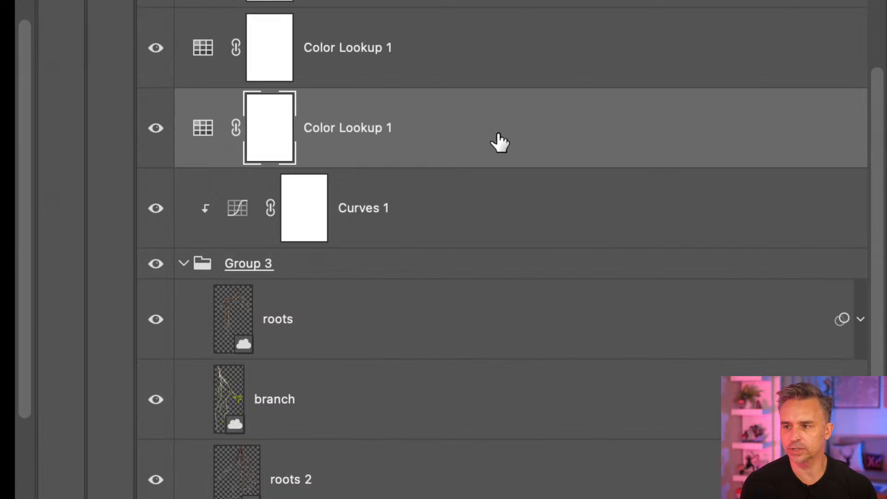
pyautogui.click(344, 225)
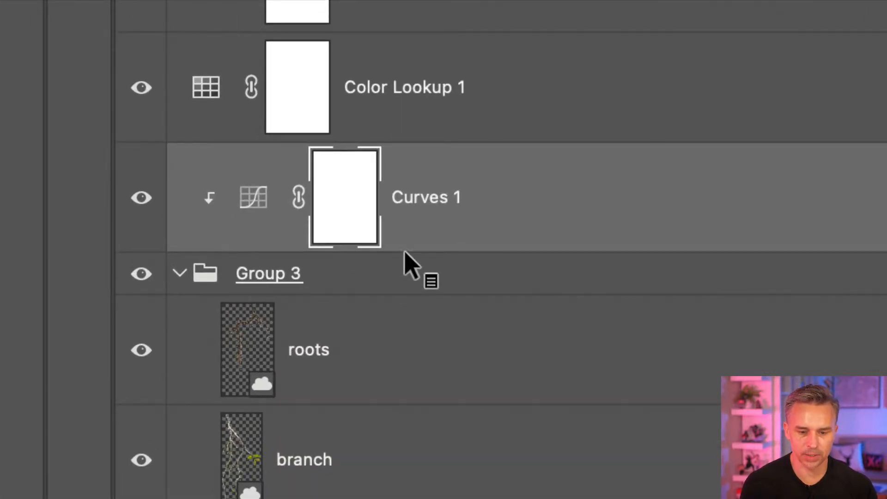
pyautogui.doubleClick(252, 274)
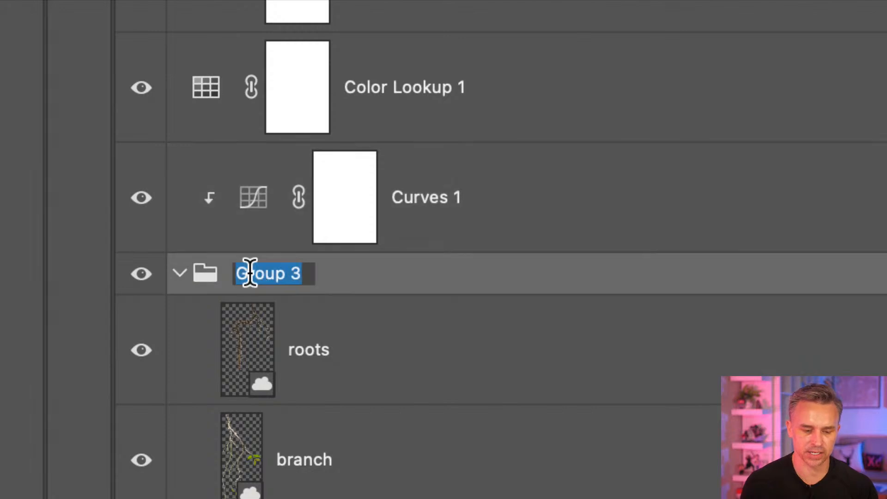
pyautogui.write('w')
pyautogui.press('BackSpace')
pyautogui.write('Woman')
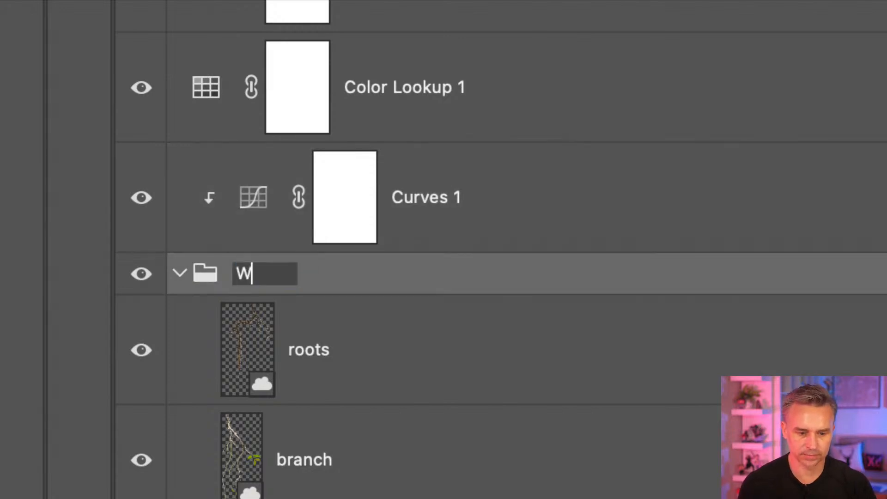
pyautogui.press('Return')
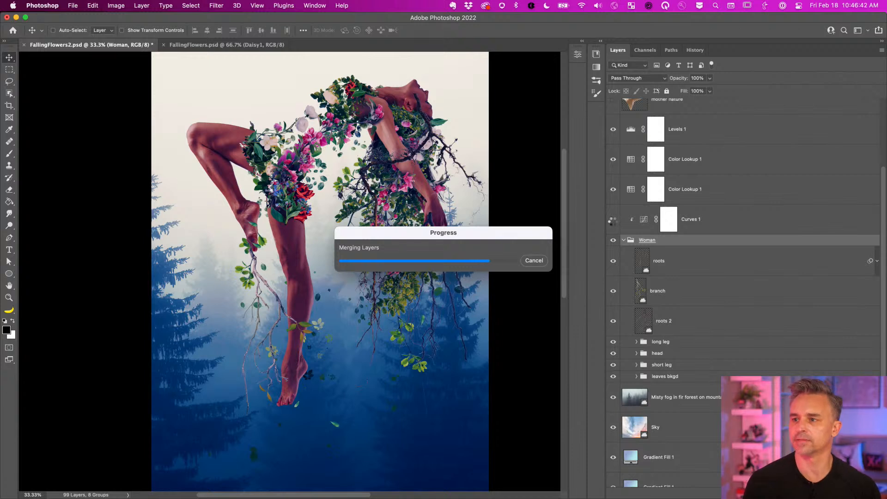
# Compare the image with Curves 1 hidden and shown, and move Curves 1 into the Woman group above the roots layer
pyautogui.click(613, 220)
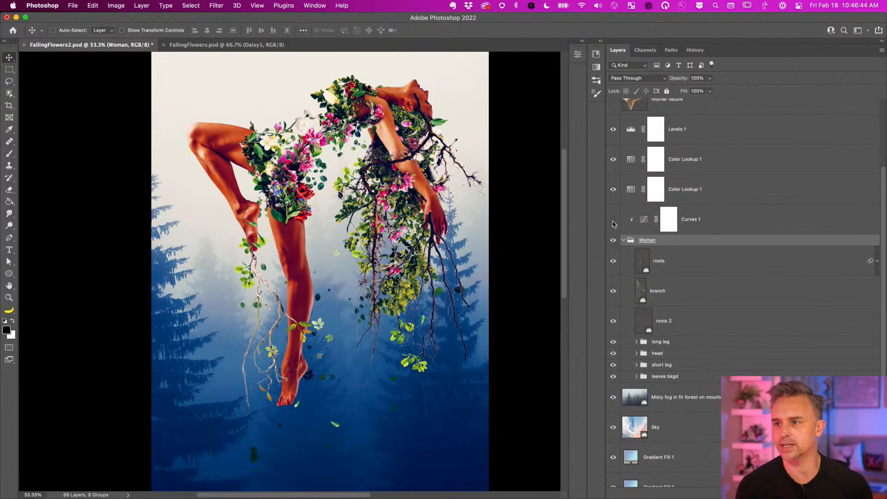
pyautogui.click(612, 222)
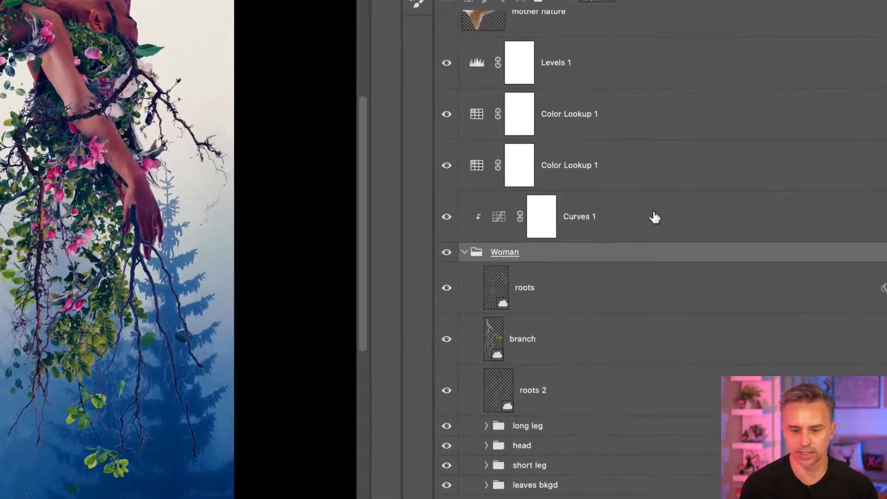
pyautogui.click(580, 220)
pyautogui.moveTo(661, 214); pyautogui.dragTo(675, 277)
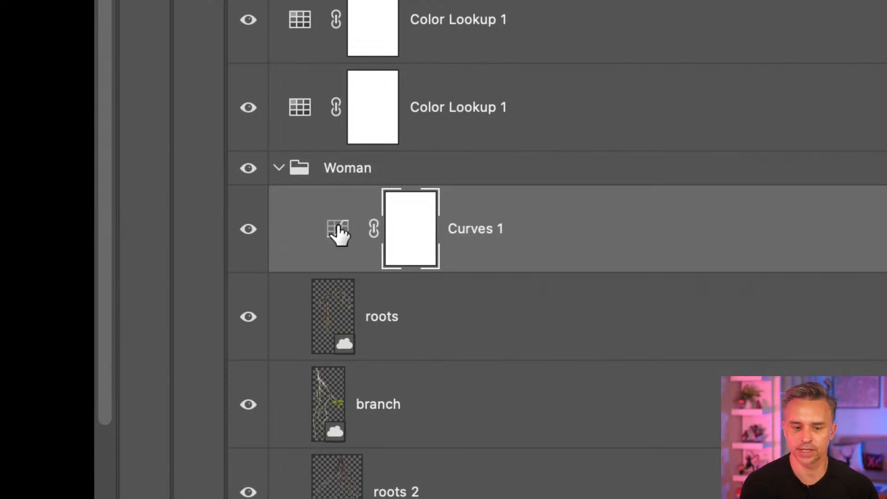
# Set the Woman group's blending mode to Normal, and collapse the group
pyautogui.click(397, 172)
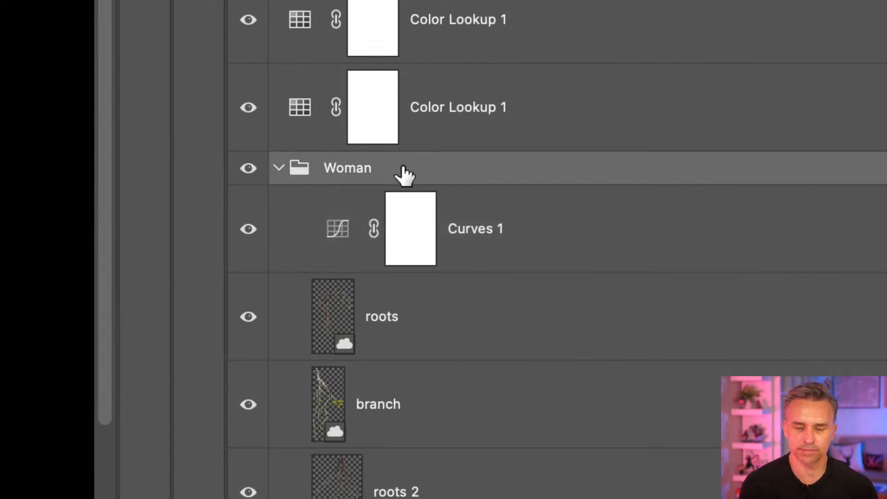
pyautogui.scroll(-3, 426, 155)
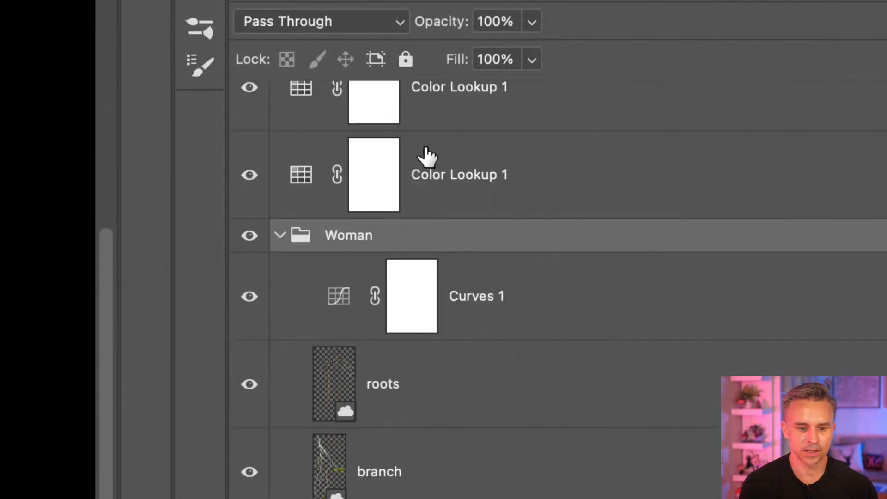
pyautogui.scroll(-2, 426, 155)
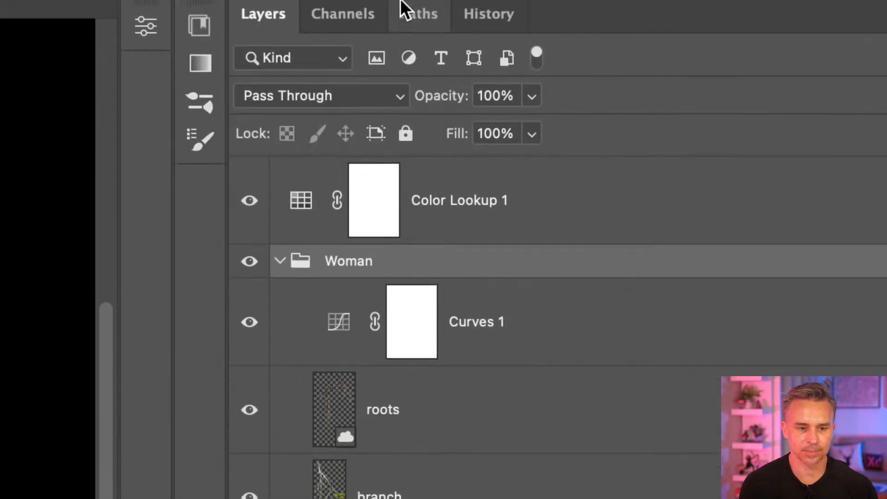
pyautogui.click(368, 137)
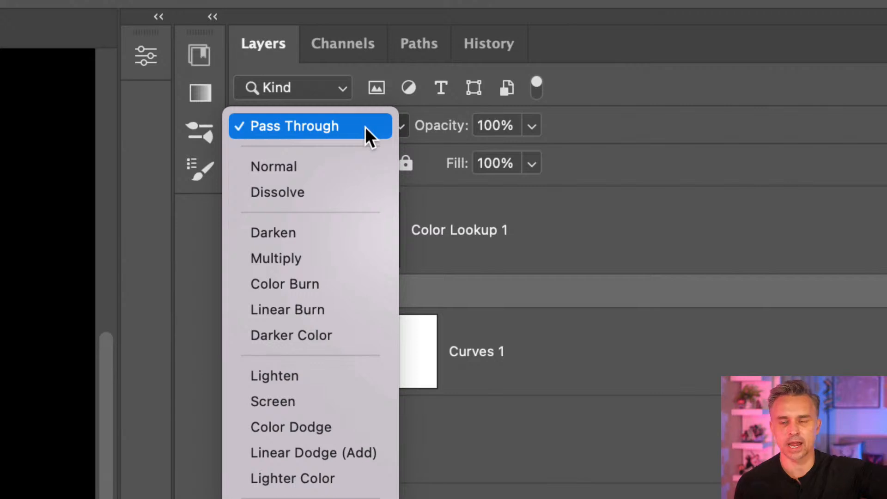
pyautogui.click(365, 126)
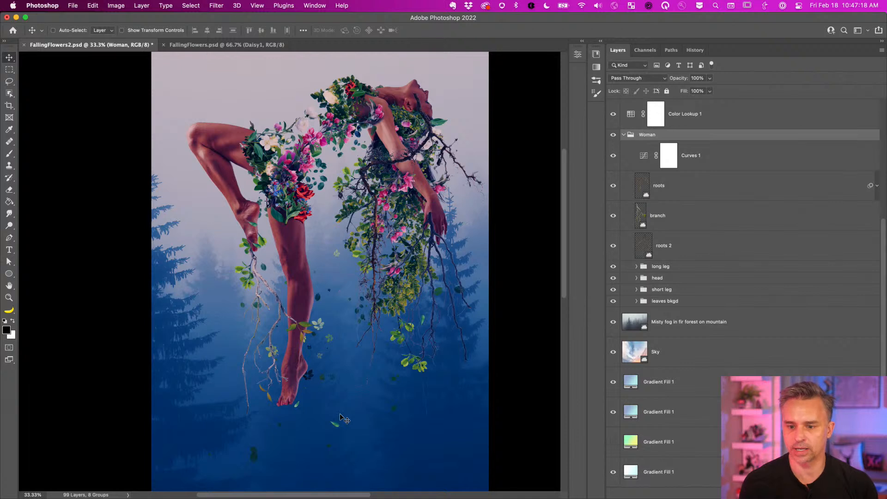
pyautogui.click(645, 81)
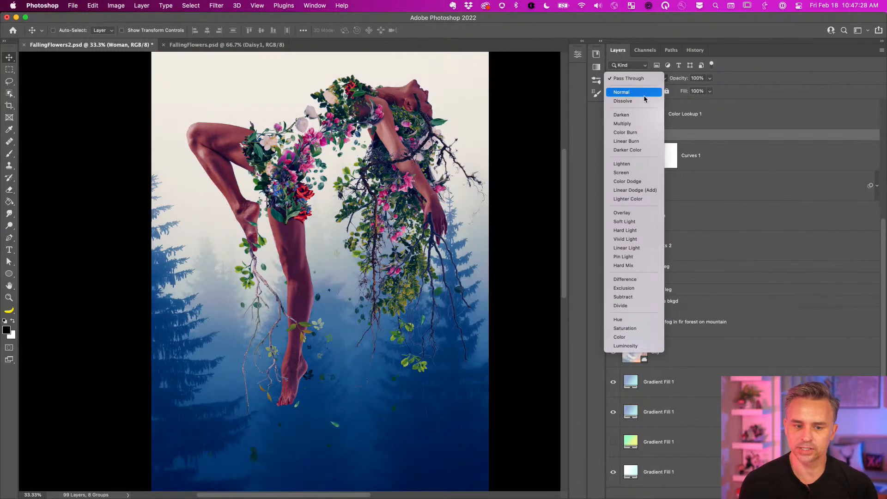
pyautogui.click(644, 95)
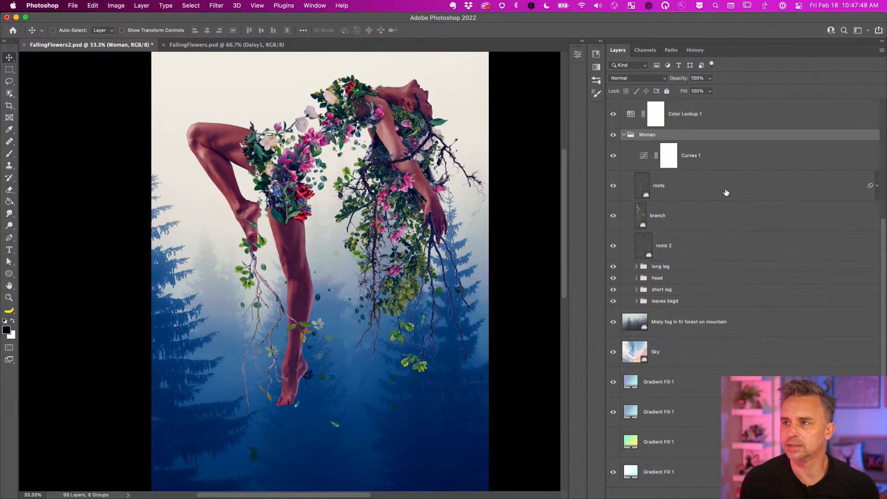
pyautogui.click(623, 136)
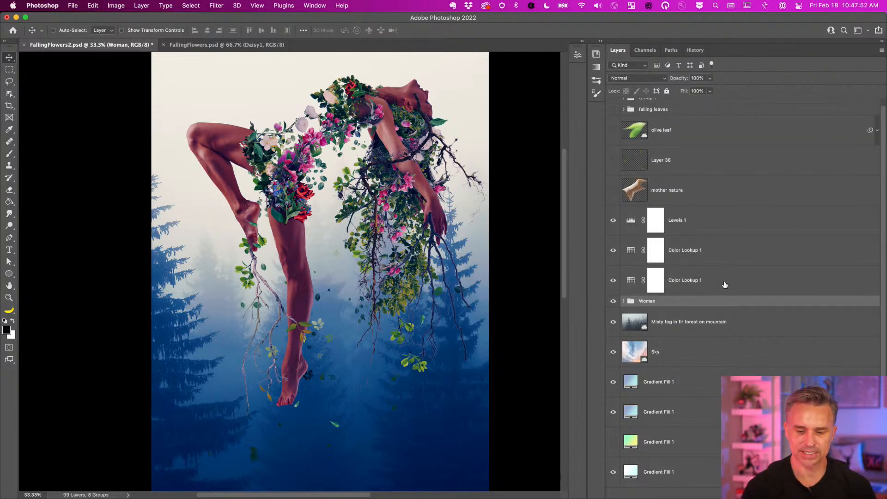
# Select the lower Color Lookup 1 layer, and expand the collapsed side panels to show the gradient presets
pyautogui.click(711, 283)
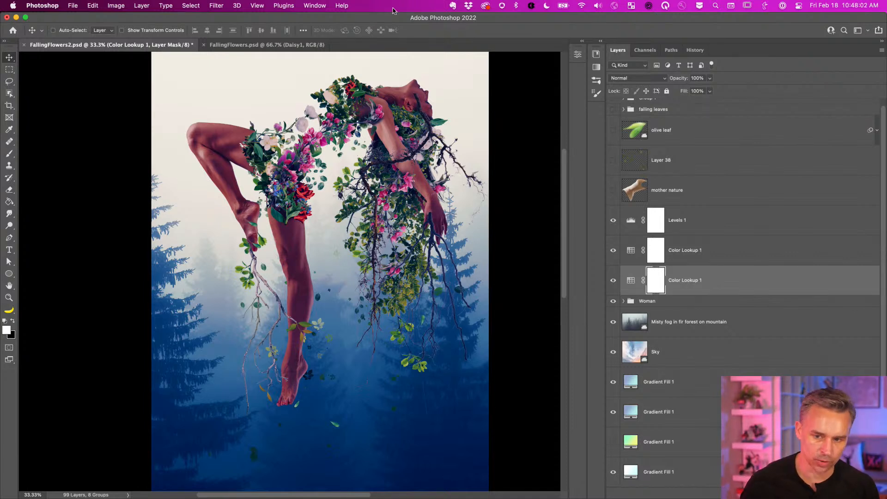
pyautogui.click(694, 50)
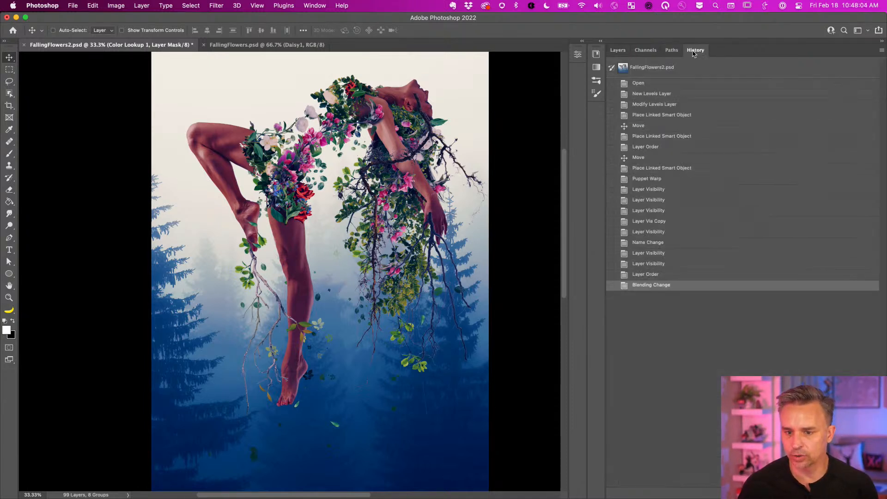
pyautogui.click(617, 50)
pyautogui.click(599, 41)
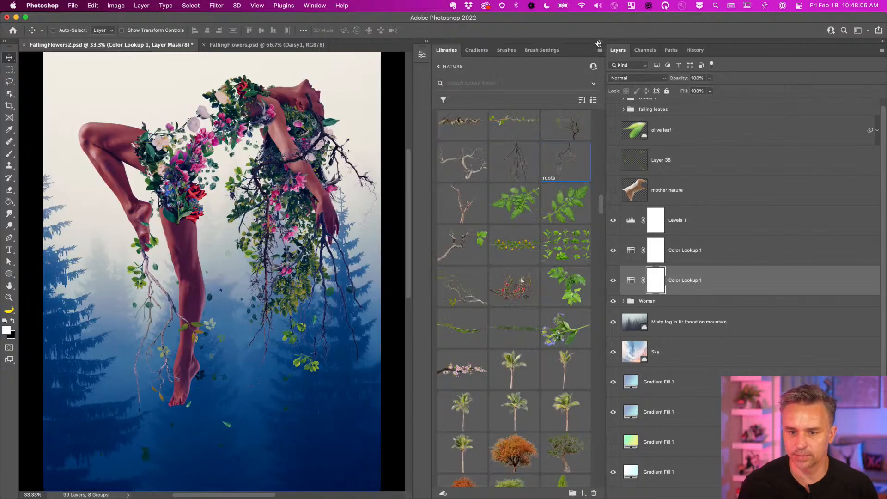
pyautogui.click(476, 54)
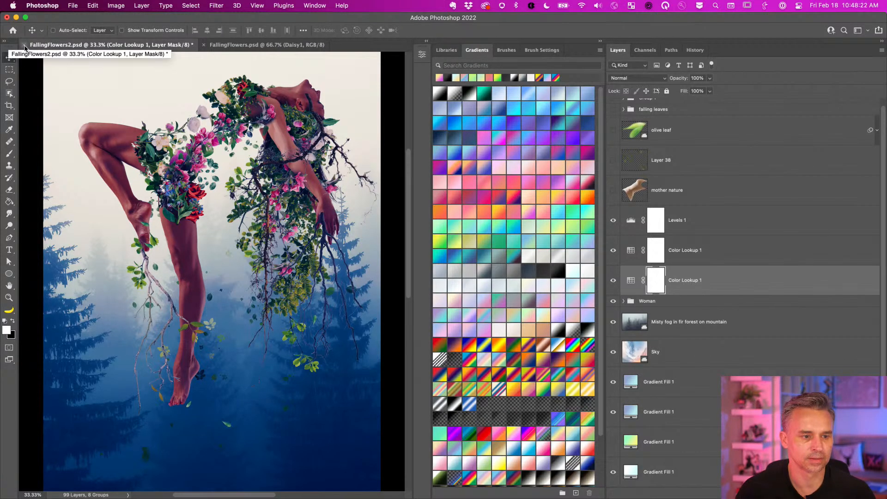
# Close FallingFlowers2.psd with its changes saved, and switch to the FallingFlowers.psd document
pyautogui.click(25, 46)
pyautogui.click(428, 189)
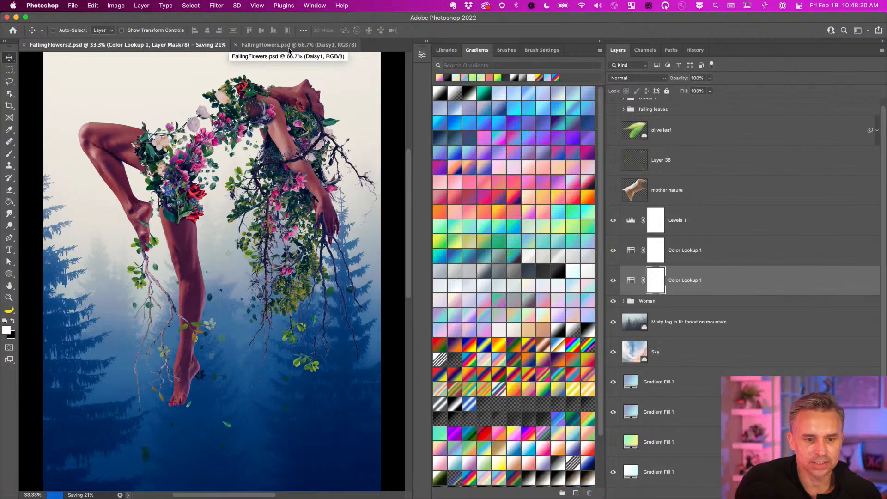
pyautogui.click(289, 46)
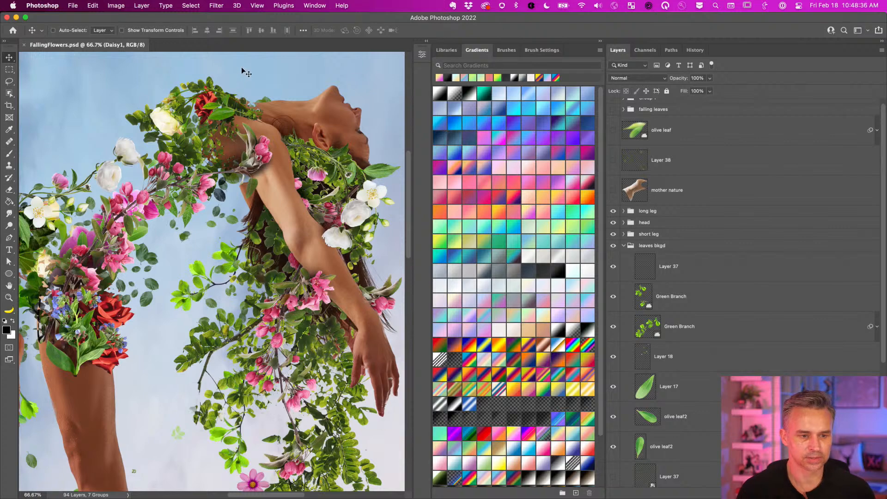
pyautogui.moveTo(80, 148); pyautogui.dragTo(165, 125)
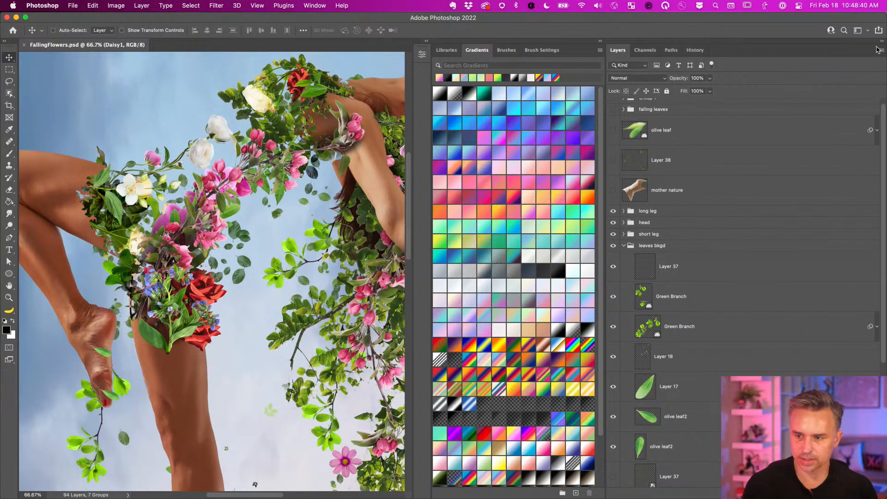
# Collapse the panel group containing Layers, and load the Legacy Gradients into the gradient presets
pyautogui.click(882, 41)
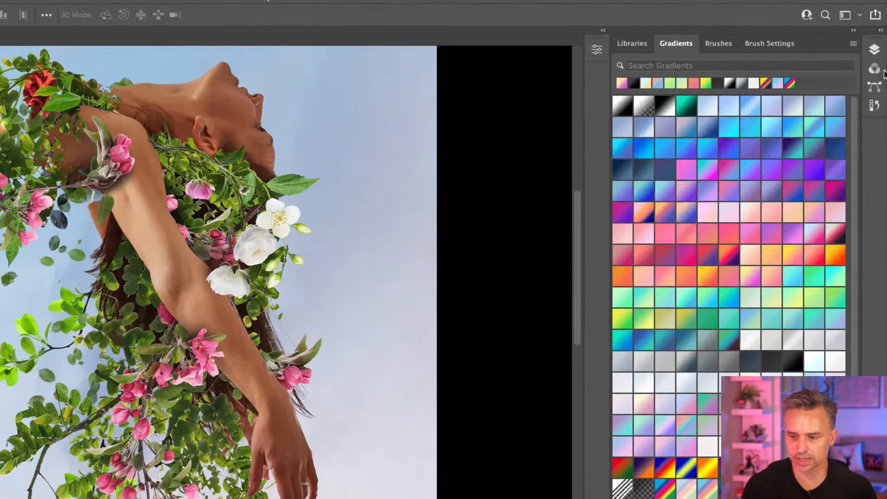
pyautogui.scroll(-1, 815, 188)
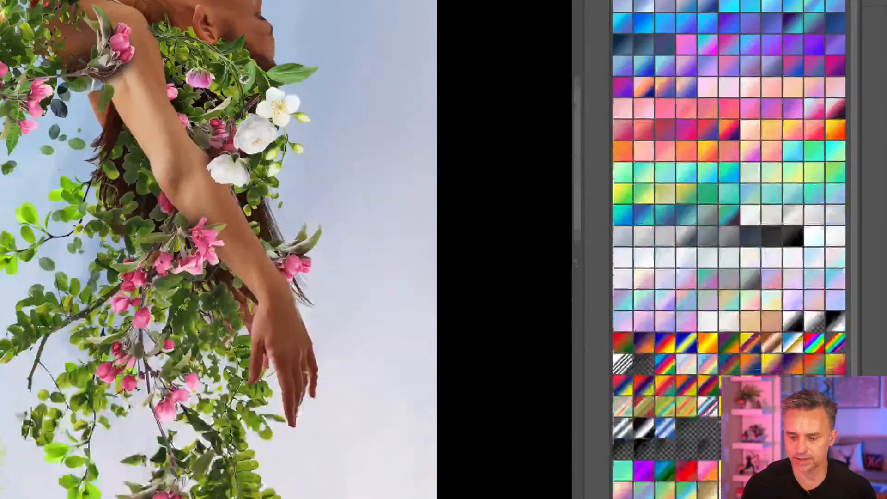
pyautogui.scroll(-2, 765, 411)
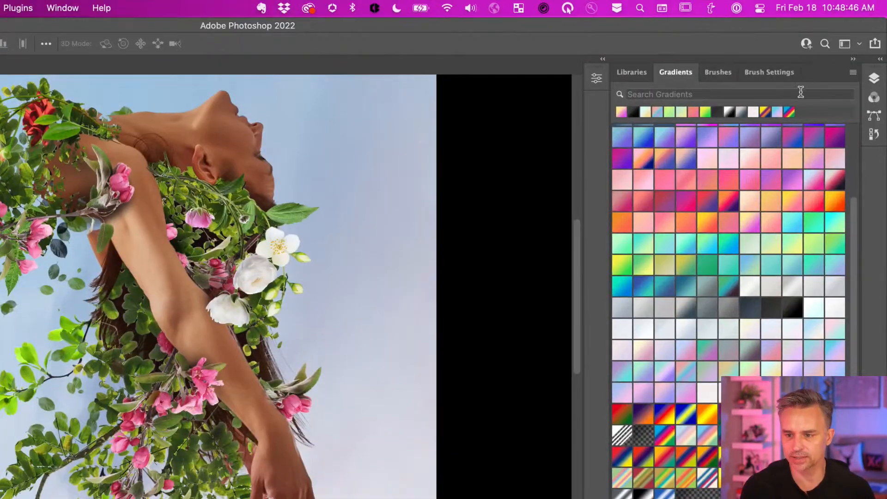
pyautogui.click(856, 68)
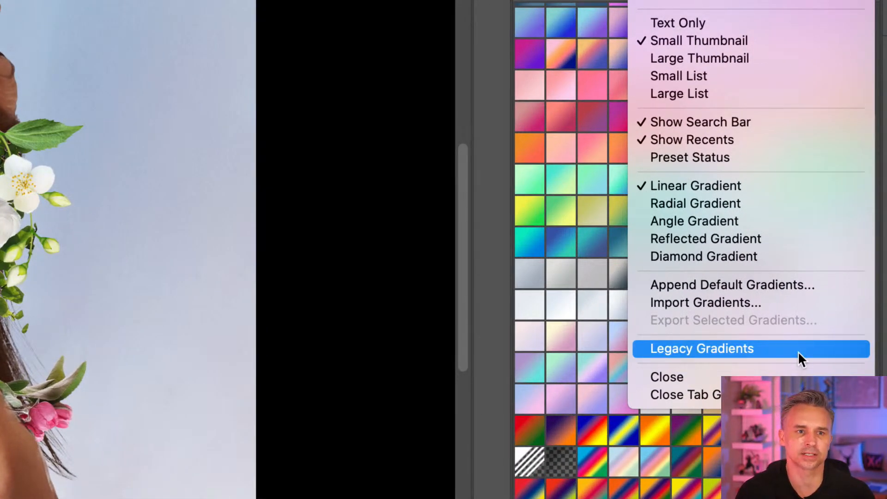
pyautogui.click(797, 351)
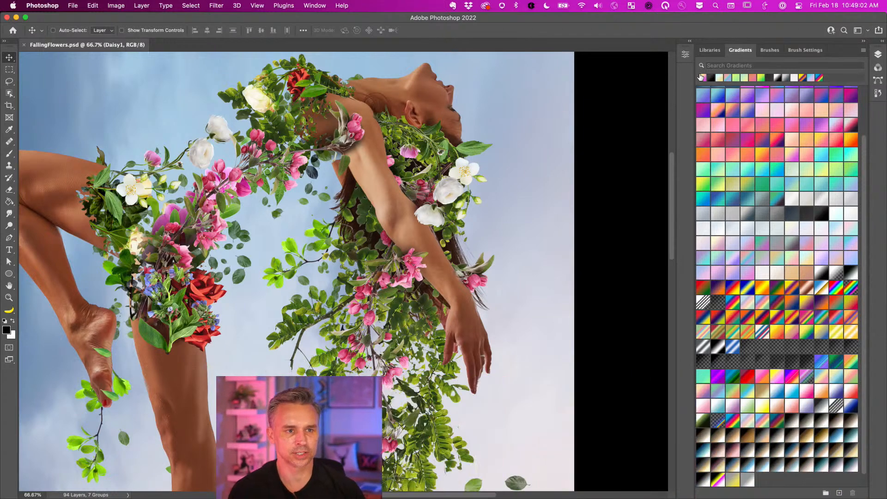
# Expand Legacy Default Gradients and Color Harmonies 1 within Legacy Gradients, and apply the second Color Harmonies 1 gradient to the Daisy1 layer
pyautogui.scroll(-2, 703, 278)
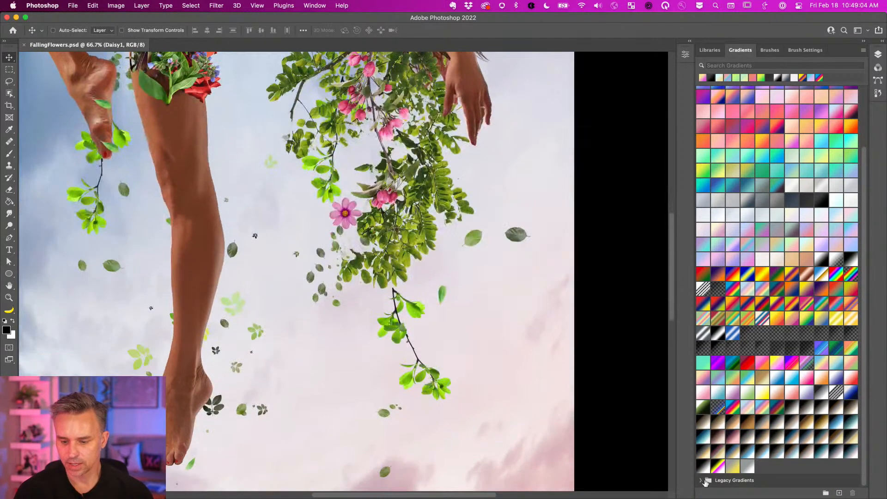
pyautogui.click(701, 481)
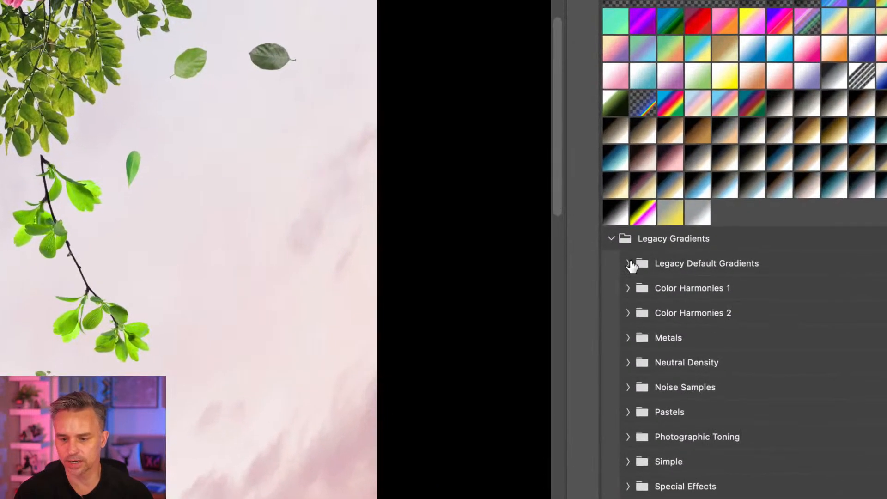
pyautogui.click(709, 346)
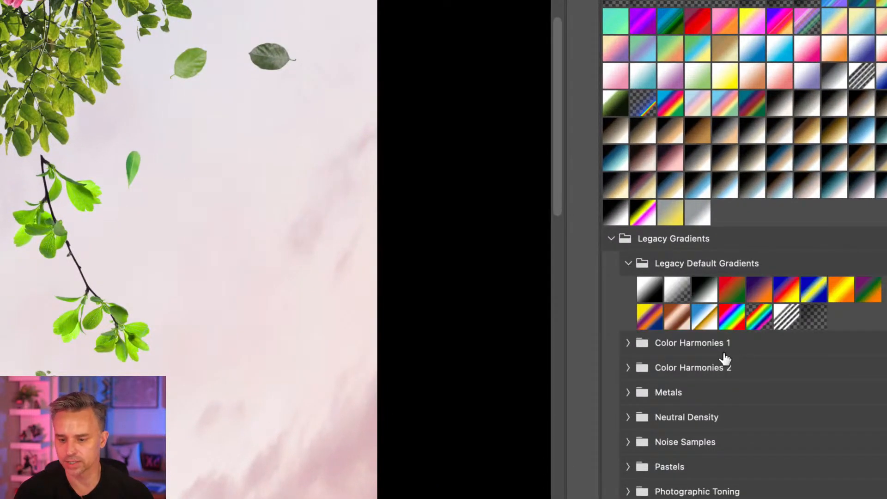
pyautogui.click(627, 343)
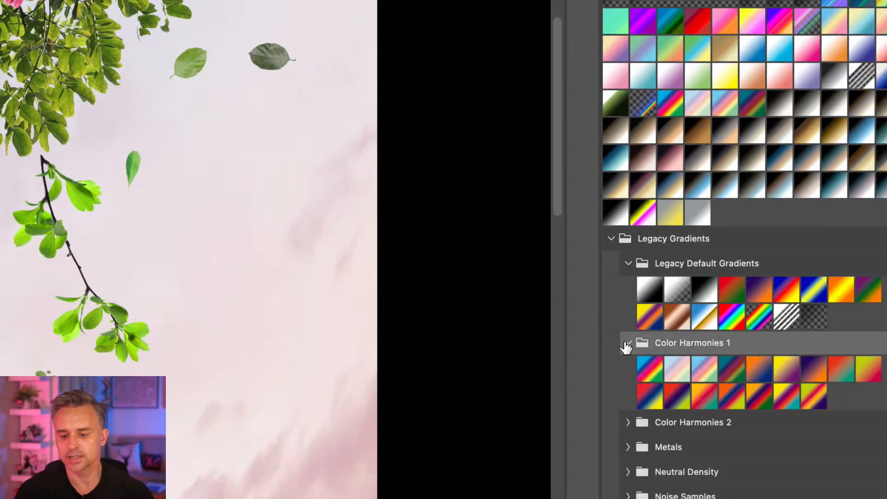
pyautogui.click(677, 368)
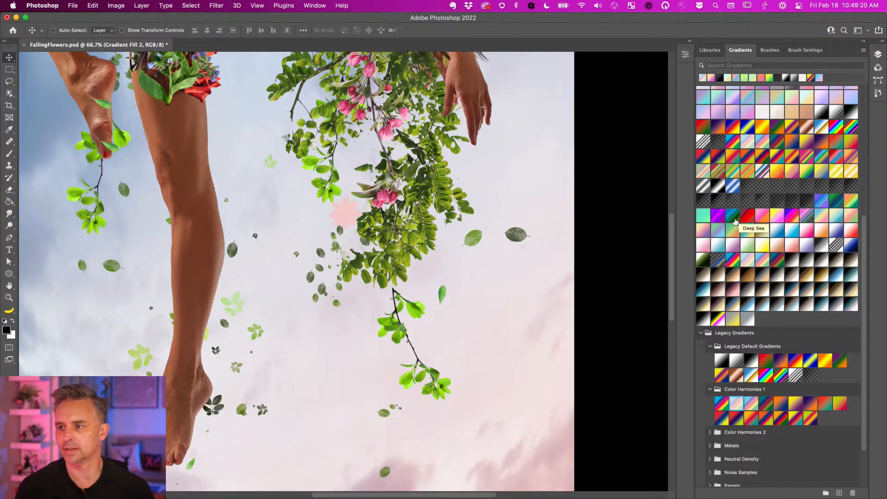
# Search the gradient presets for "rainbow"
pyautogui.scroll(5, 778, 167)
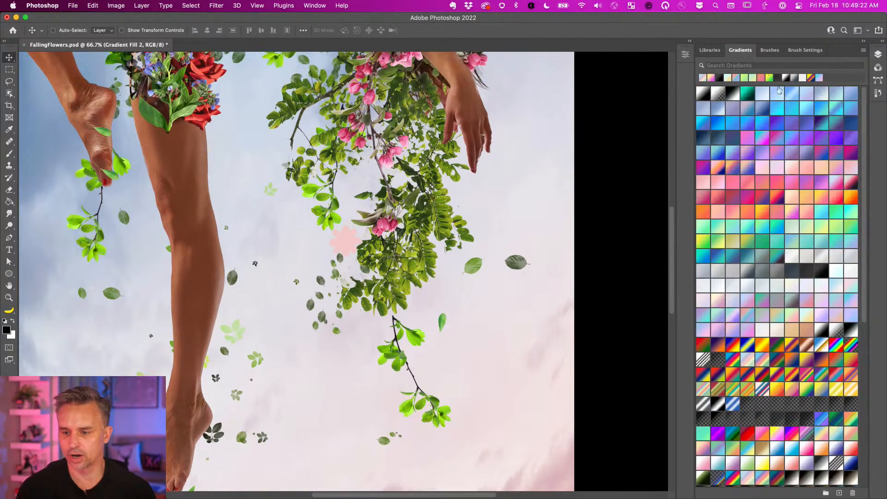
pyautogui.click(762, 66)
pyautogui.write('rainbow')
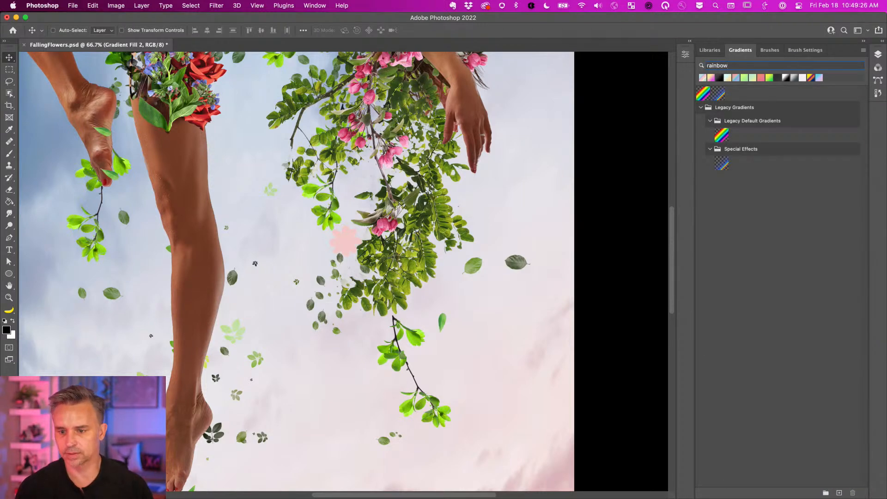
# Clear the gradient search and delete the whole Legacy Gradients group with its subgroups from the presets
pyautogui.doubleClick(738, 65)
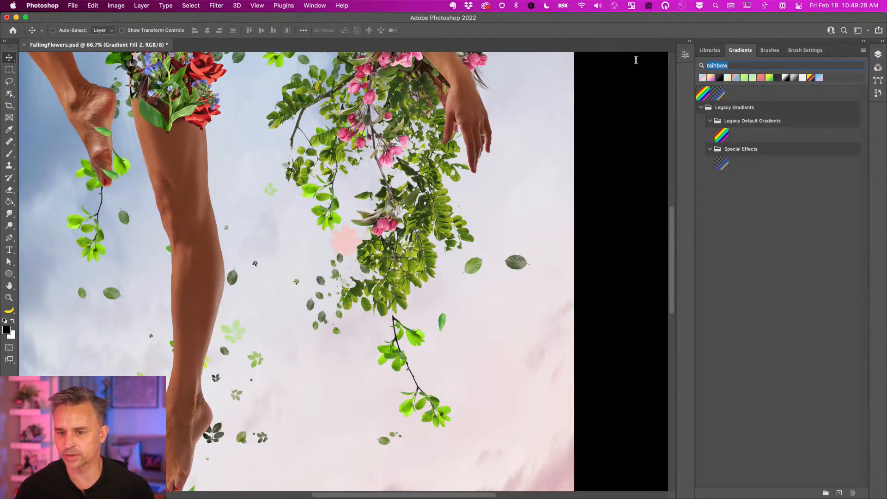
pyautogui.press('BackSpace')
pyautogui.scroll(-7, 733, 192)
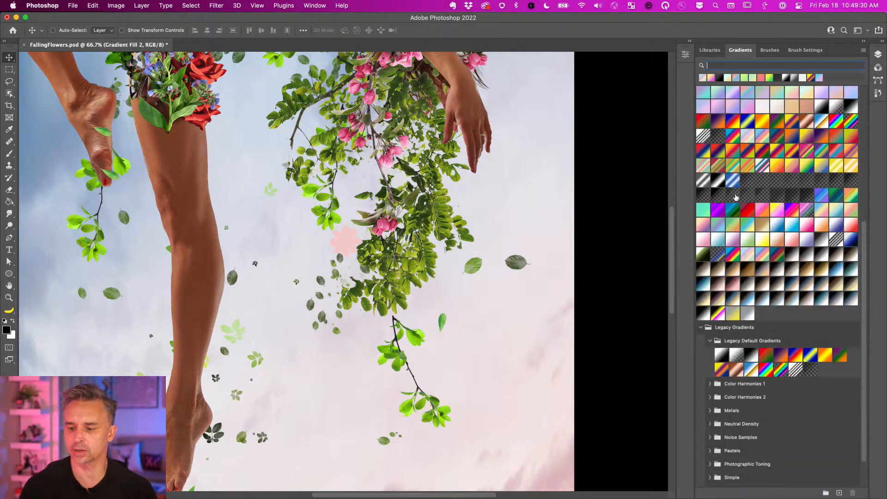
pyautogui.click(730, 289)
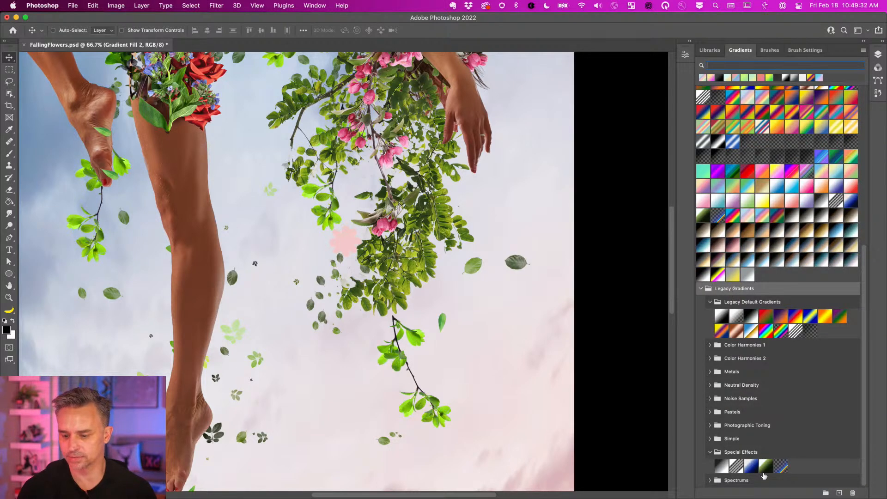
pyautogui.keyDown('shift'); pyautogui.click(765, 481); pyautogui.keyUp('shift')
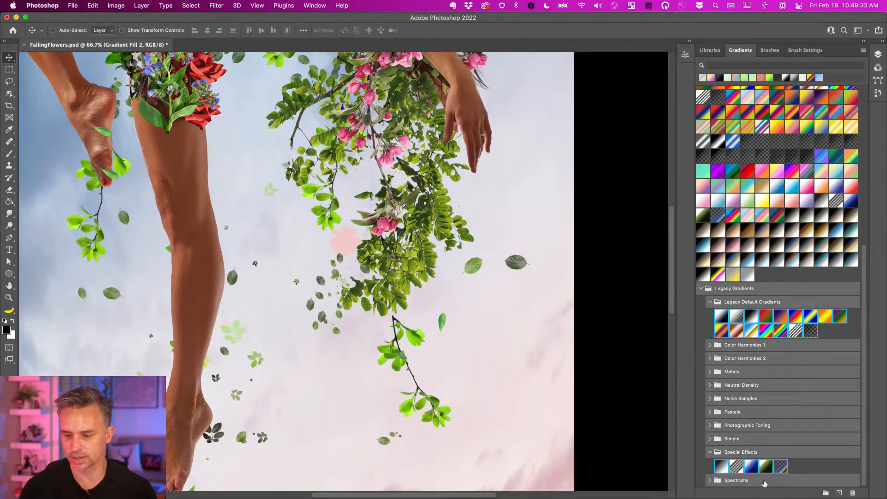
pyautogui.click(854, 493)
pyautogui.click(469, 182)
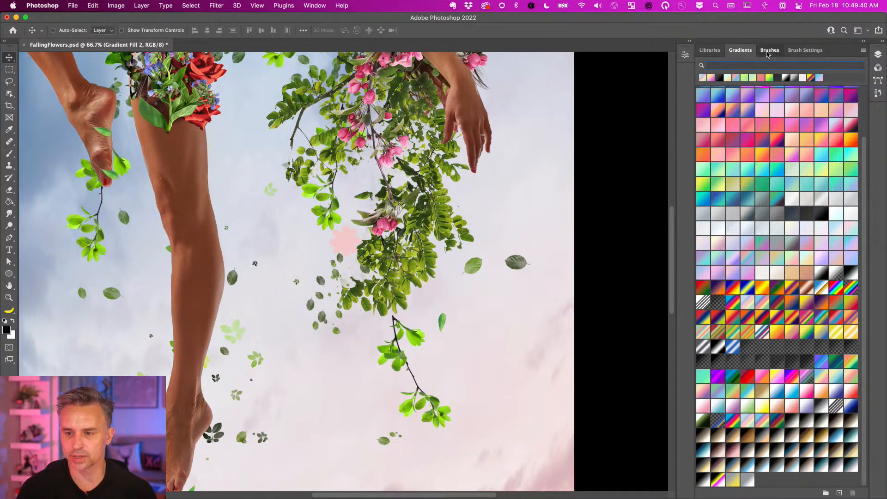
# Show the brush presets, and open the Shapes and Styles preset collections alongside them
pyautogui.click(769, 51)
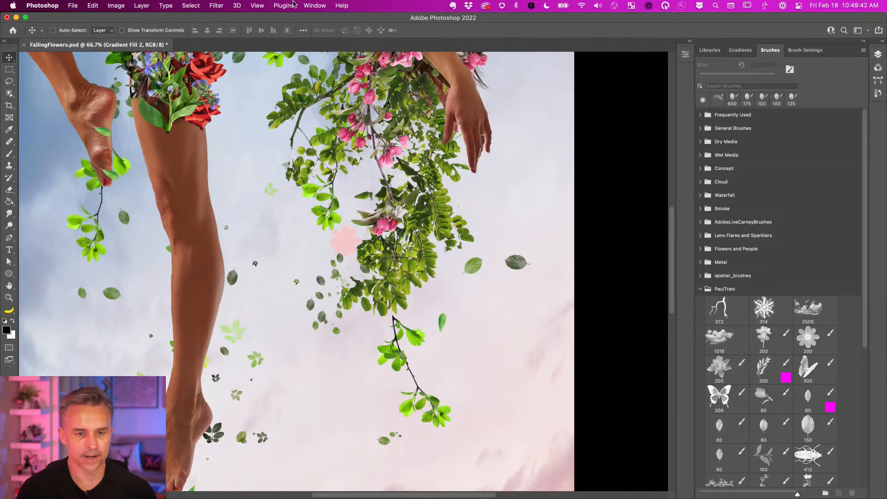
pyautogui.click(315, 5)
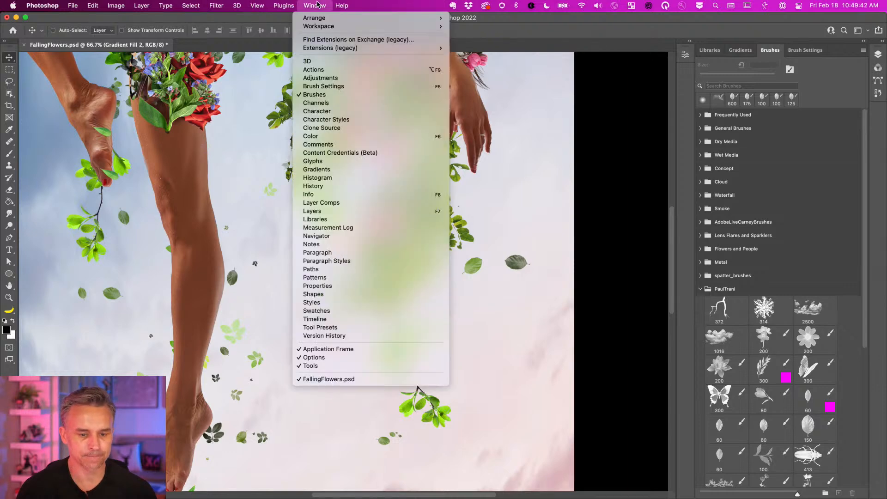
pyautogui.click(350, 295)
pyautogui.moveTo(152, 159); pyautogui.dragTo(345, 109)
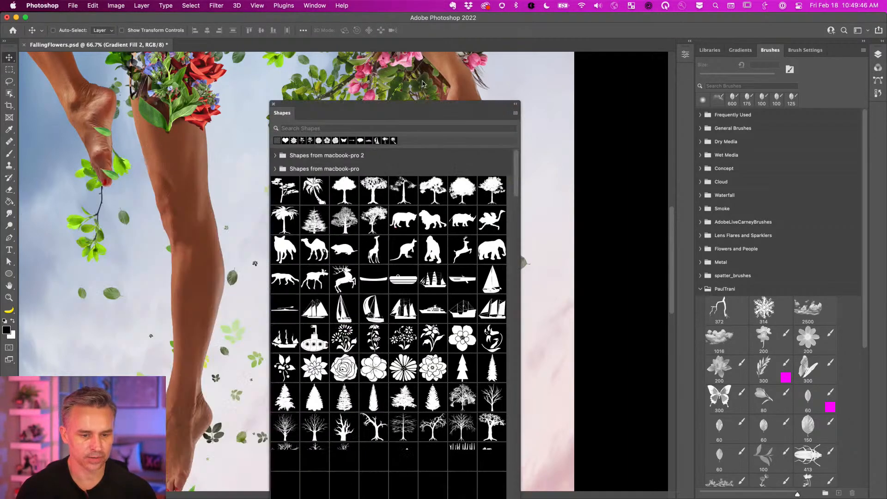
pyautogui.moveTo(423, 105); pyautogui.dragTo(569, 59)
pyautogui.click(314, 5)
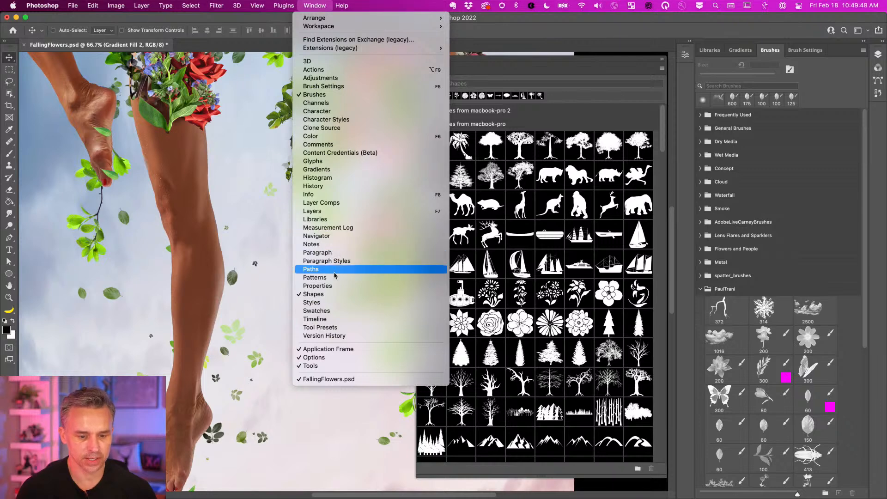
pyautogui.click(346, 304)
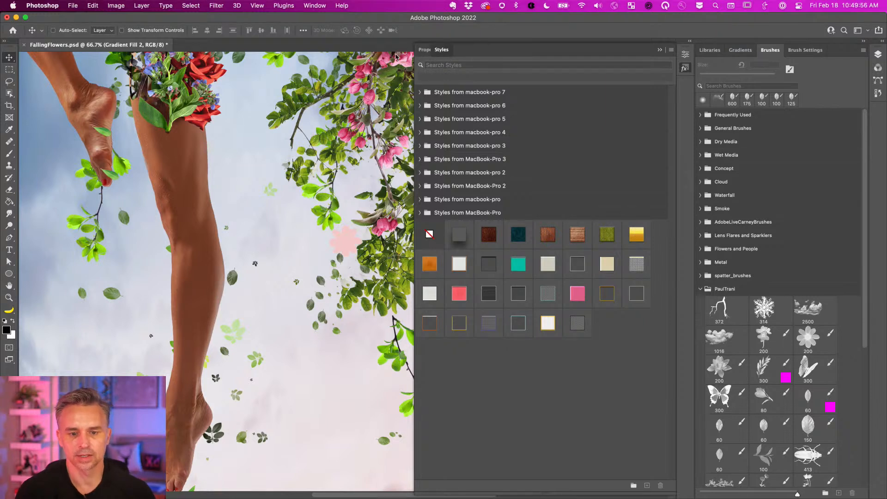
# Review the imported style groups and examine the contents of Styles from macbook-pro 7
pyautogui.click(453, 94)
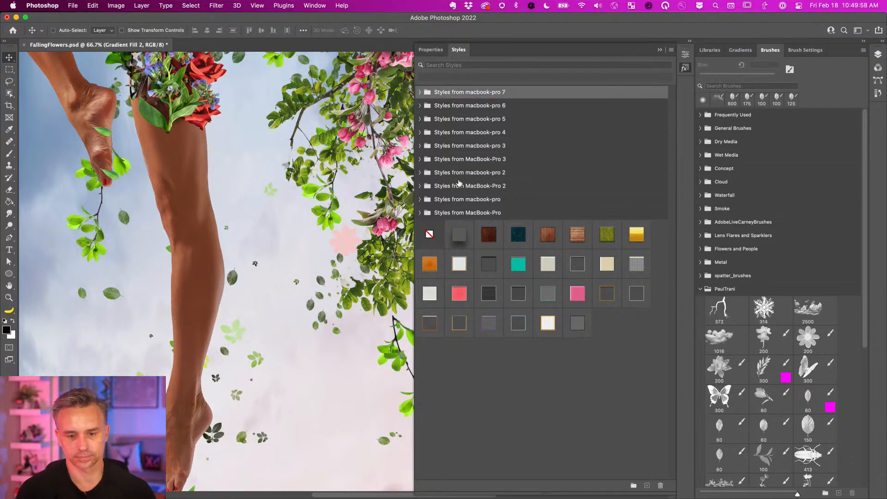
pyautogui.click(467, 201)
pyautogui.click(469, 213)
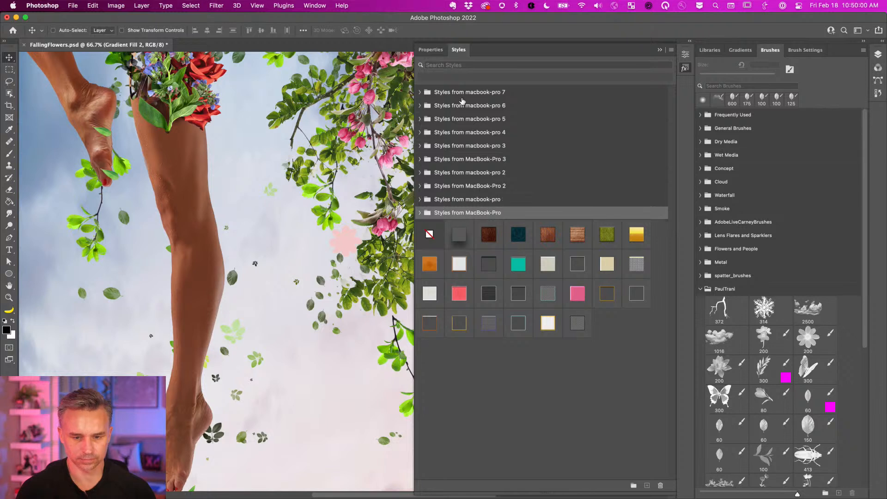
pyautogui.keyDown('shift'); pyautogui.click(465, 93); pyautogui.keyUp('shift')
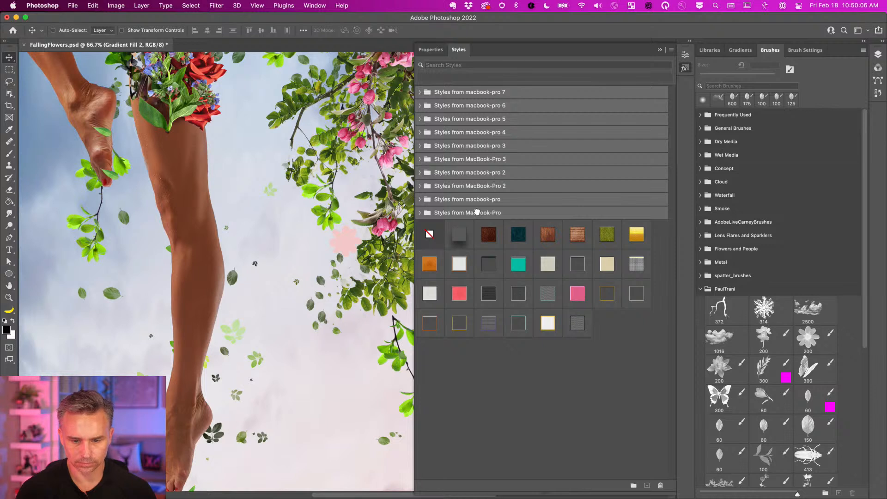
pyautogui.click(486, 197)
pyautogui.keyDown('shift'); pyautogui.click(491, 94); pyautogui.keyUp('shift')
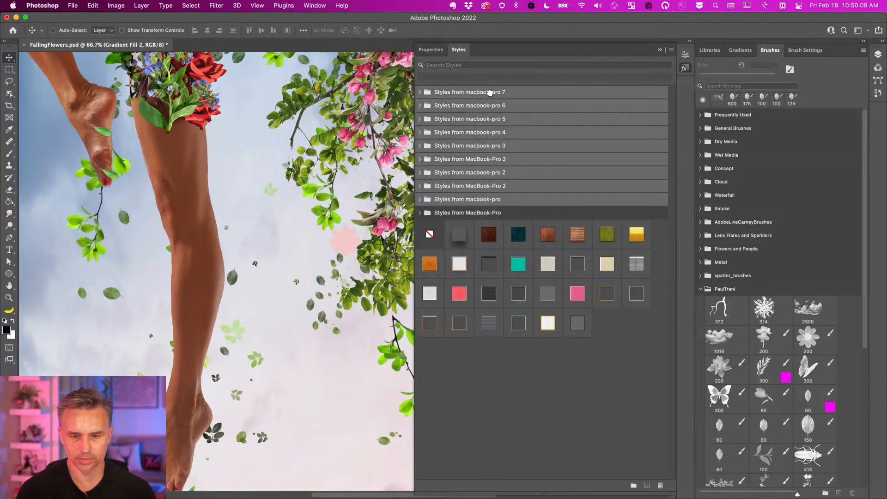
pyautogui.click(481, 93)
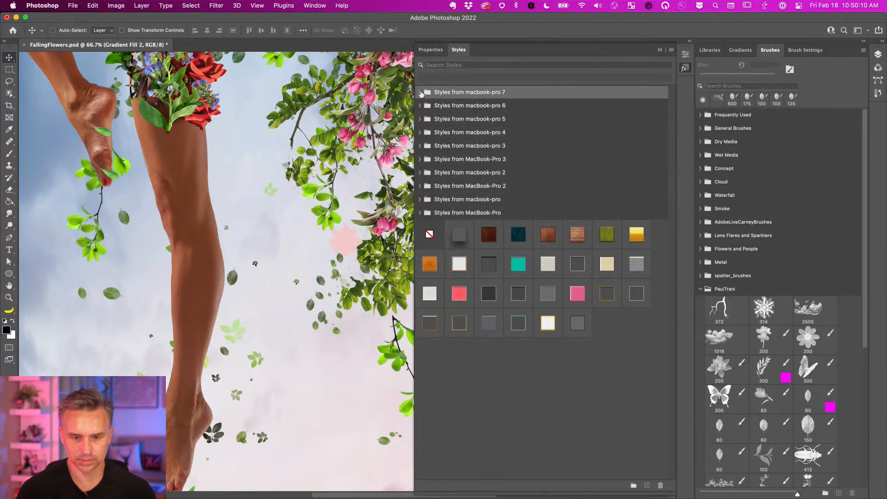
pyautogui.click(420, 91)
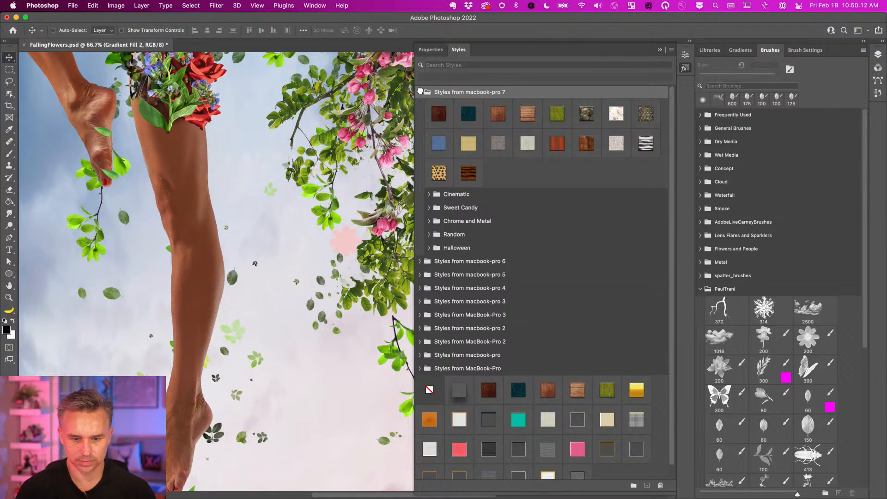
pyautogui.click(419, 92)
# Delete all loose styles and every style group except Styles from macbook-pro 7, and expand that remaining group
pyautogui.click(438, 108)
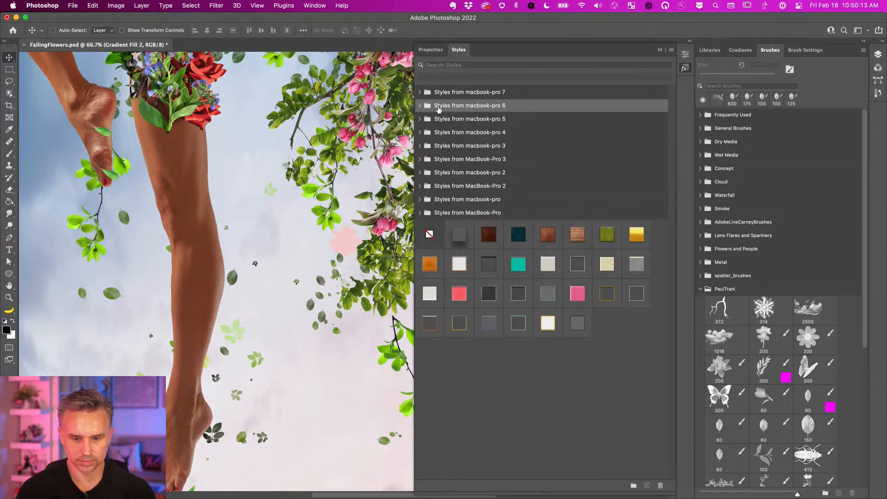
pyautogui.keyDown('shift'); pyautogui.click(575, 323); pyautogui.keyUp('shift')
pyautogui.click(662, 485)
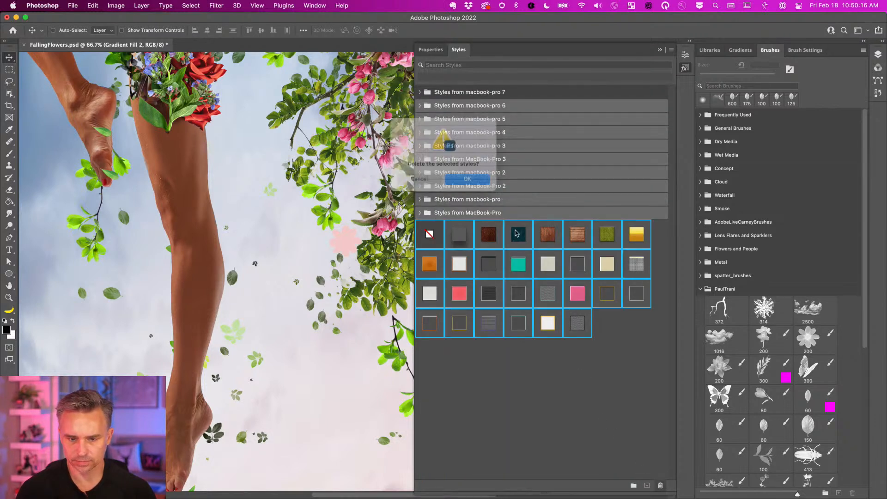
pyautogui.click(469, 183)
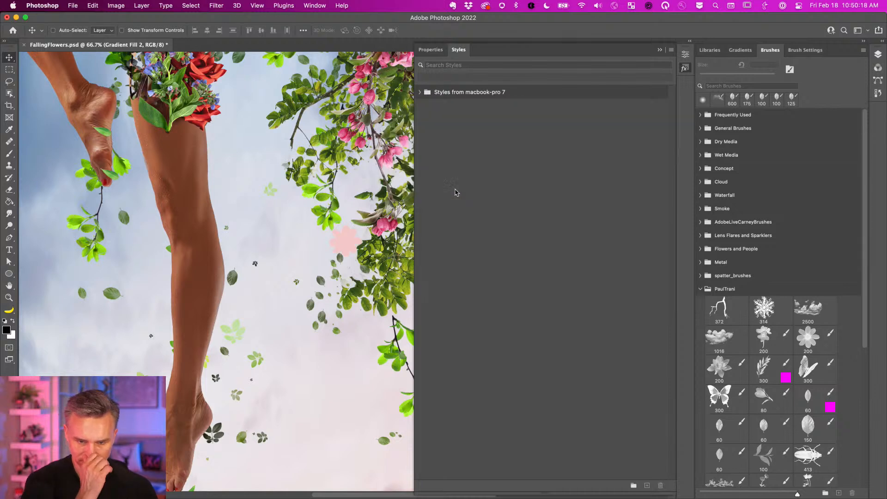
pyautogui.click(419, 92)
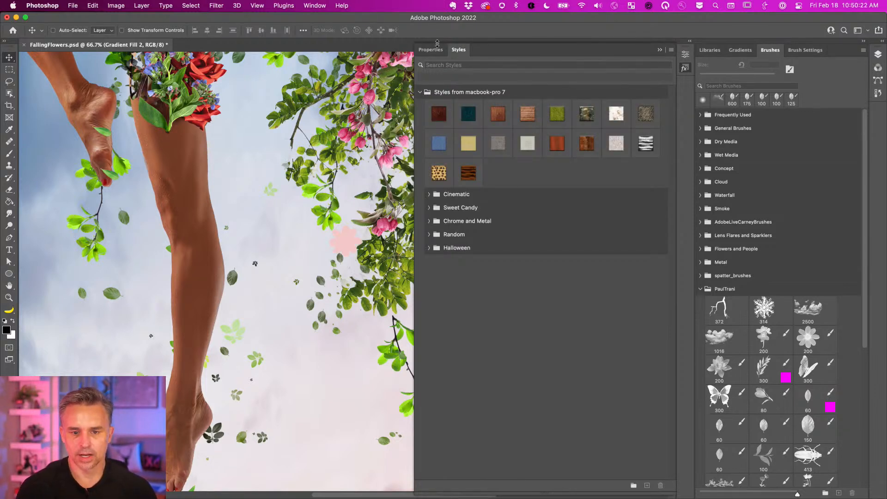
# Expand the collapsed Styles dock and move the floating Shapes collection over the left part of the artwork
pyautogui.moveTo(432, 52); pyautogui.dragTo(563, 58)
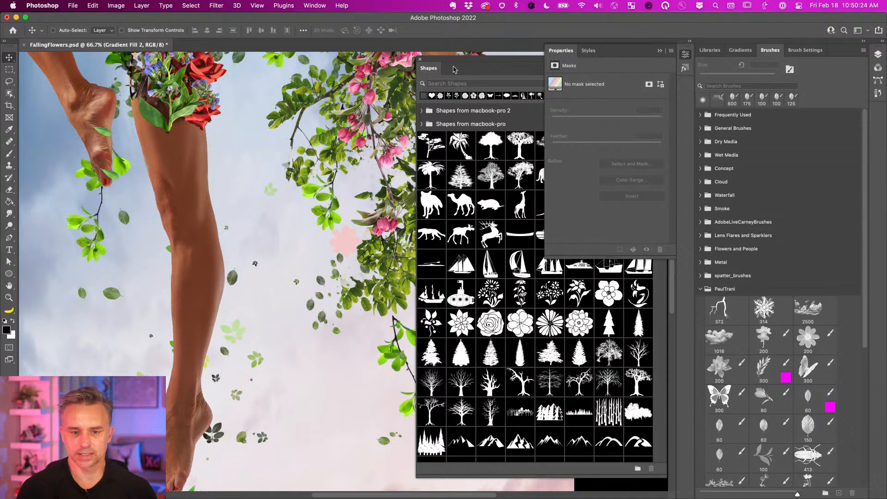
pyautogui.moveTo(455, 69); pyautogui.dragTo(145, 63)
pyautogui.click(588, 50)
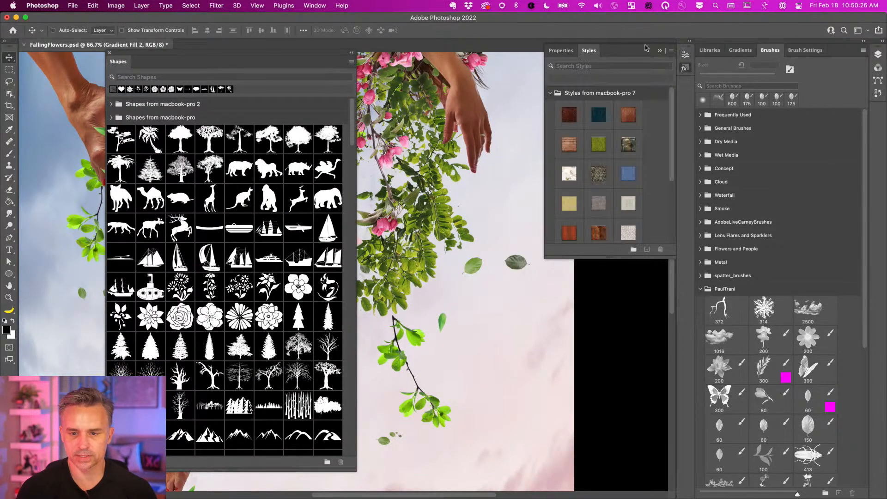
pyautogui.click(689, 44)
pyautogui.click(315, 5)
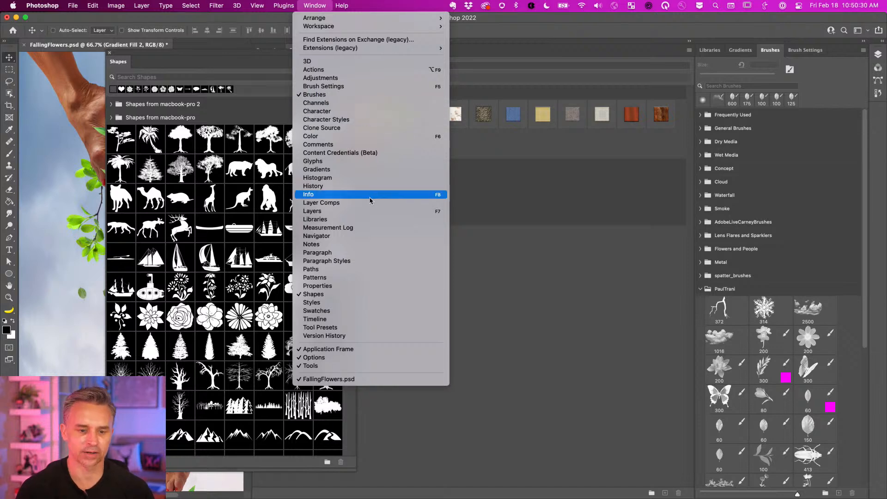
pyautogui.click(525, 303)
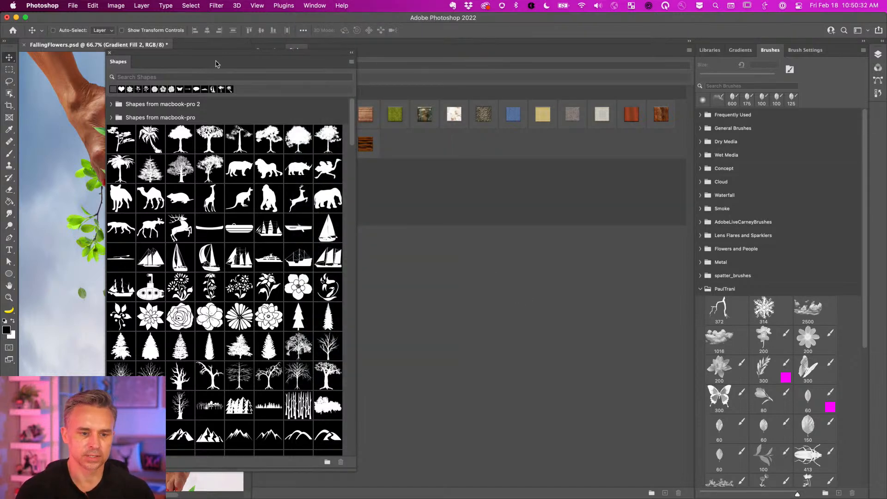
pyautogui.moveTo(217, 64); pyautogui.dragTo(193, 85)
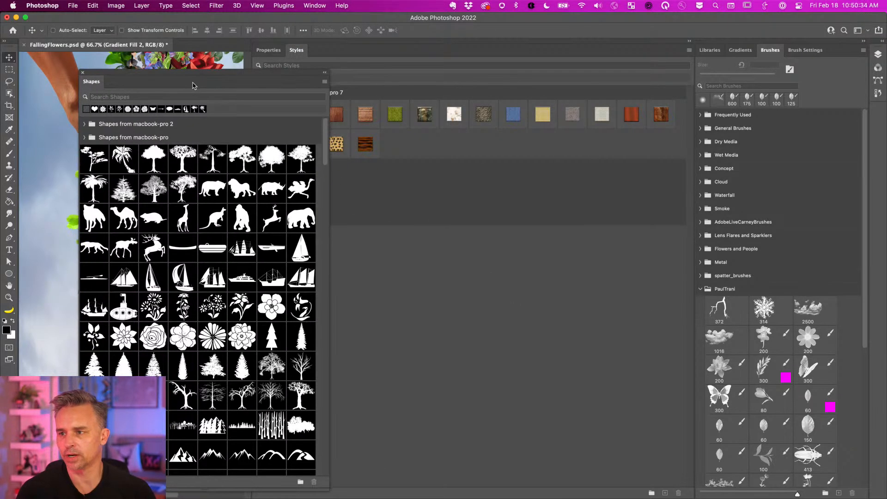
# Examine the Preset Syncing option in the General preferences, and return to the Move tool
pyautogui.click(34, 5)
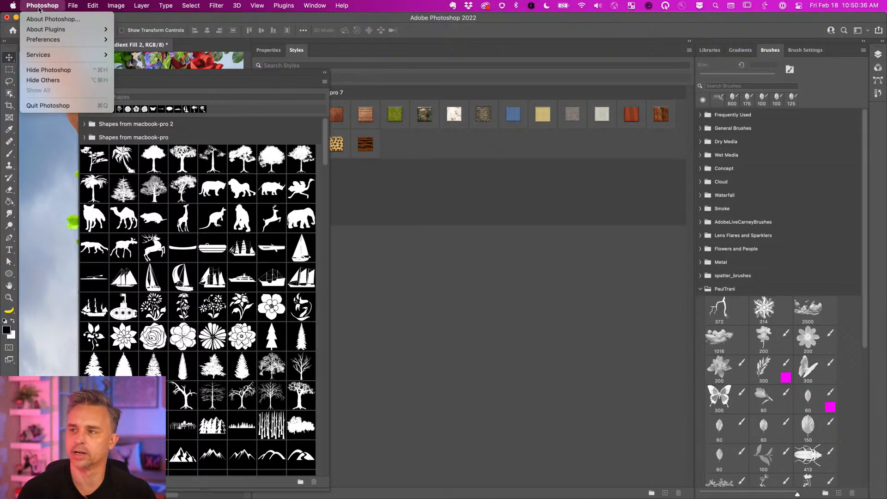
pyautogui.moveTo(51, 39)
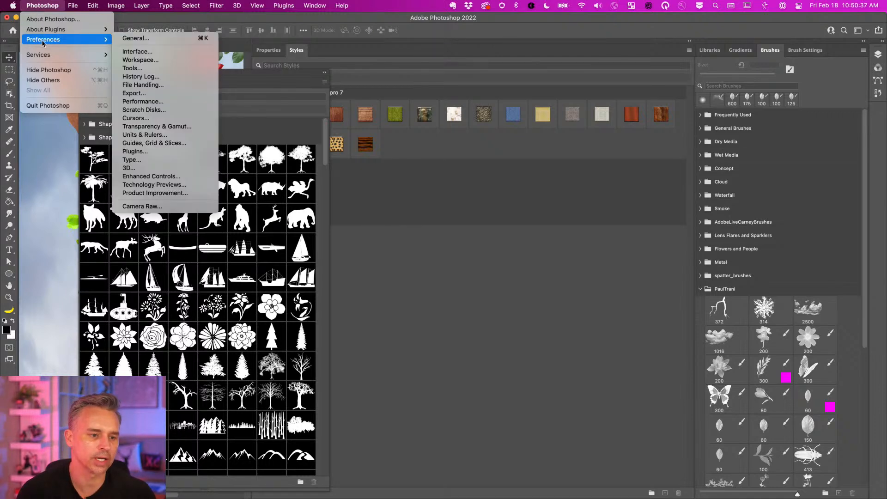
pyautogui.click(127, 40)
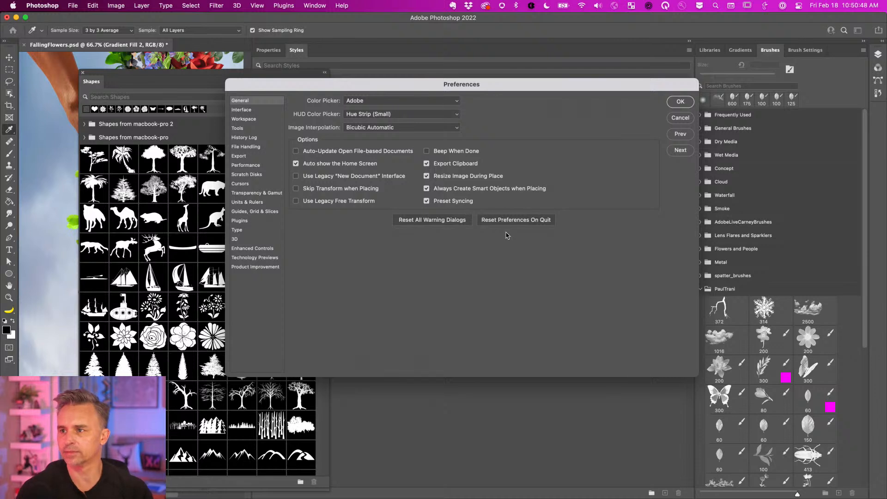
pyautogui.click(680, 102)
pyautogui.press('v')
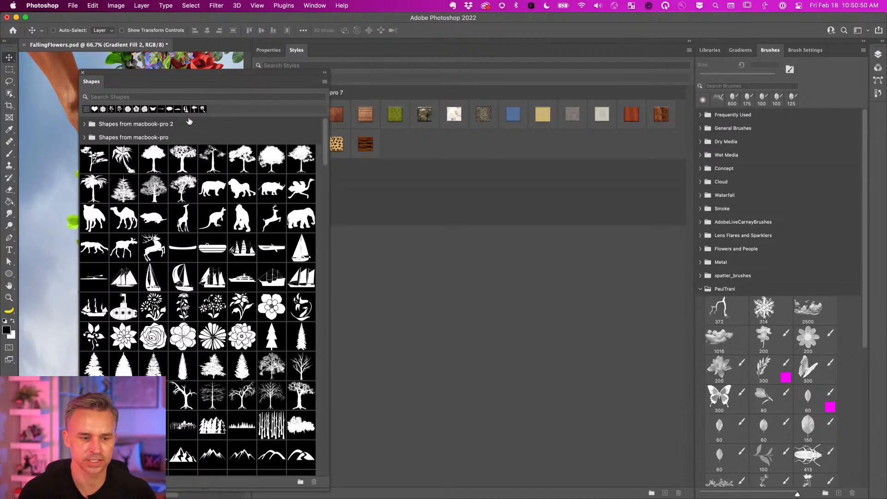
# Delete the shape groups Shapes from macbook-pro 2 and Shapes from macbook-pro
pyautogui.click(130, 126)
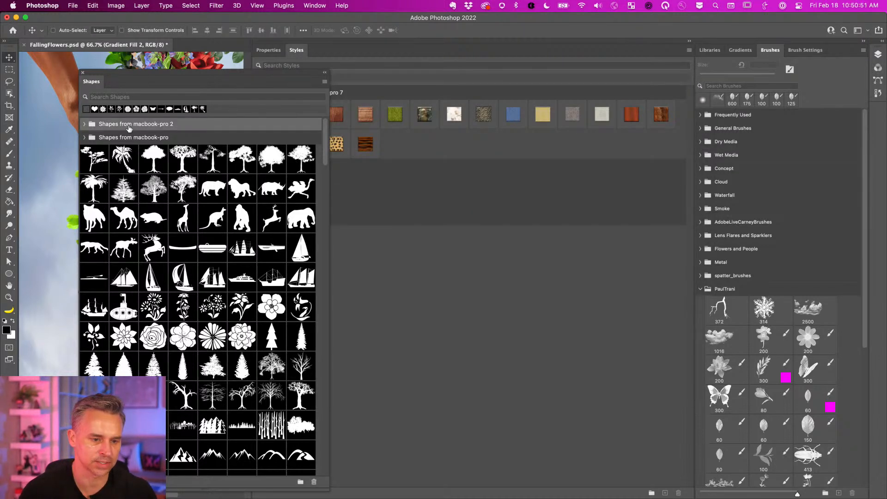
pyautogui.keyDown('shift'); pyautogui.click(106, 137); pyautogui.keyUp('shift')
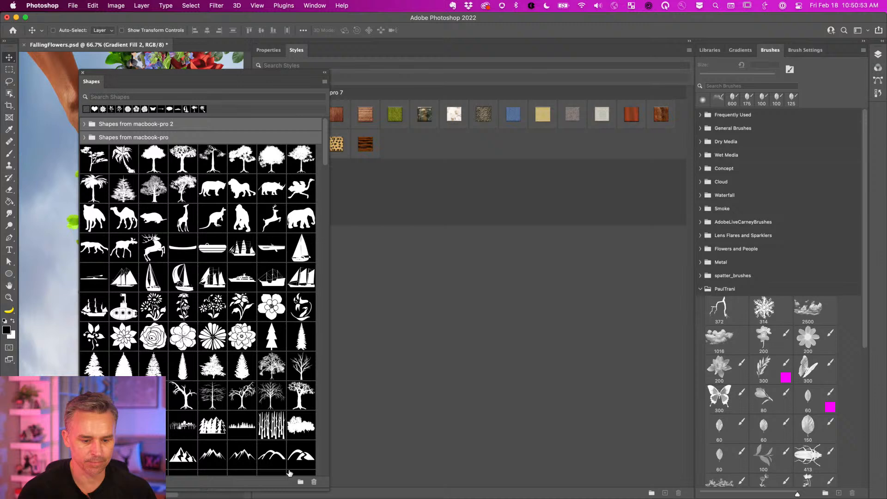
pyautogui.click(313, 481)
pyautogui.click(469, 182)
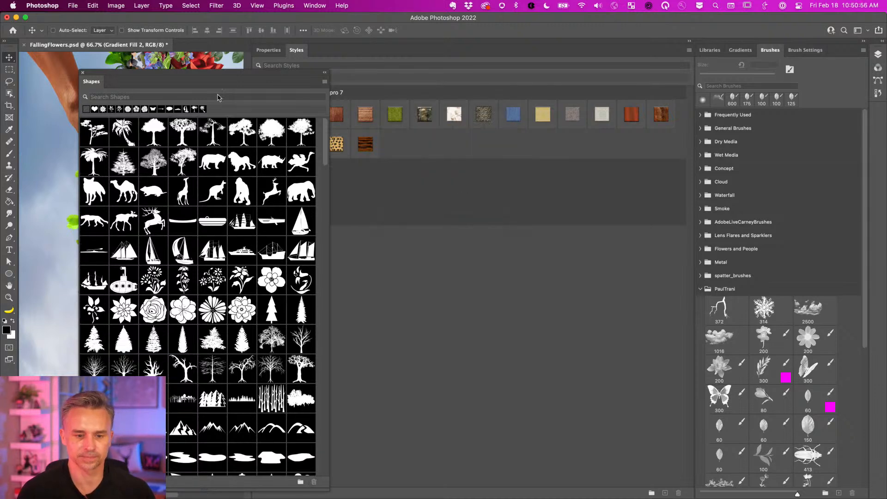
# Close the floating Shapes collection and narrow the Styles dock to uncover more of the artwork
pyautogui.moveTo(150, 87); pyautogui.dragTo(124, 72)
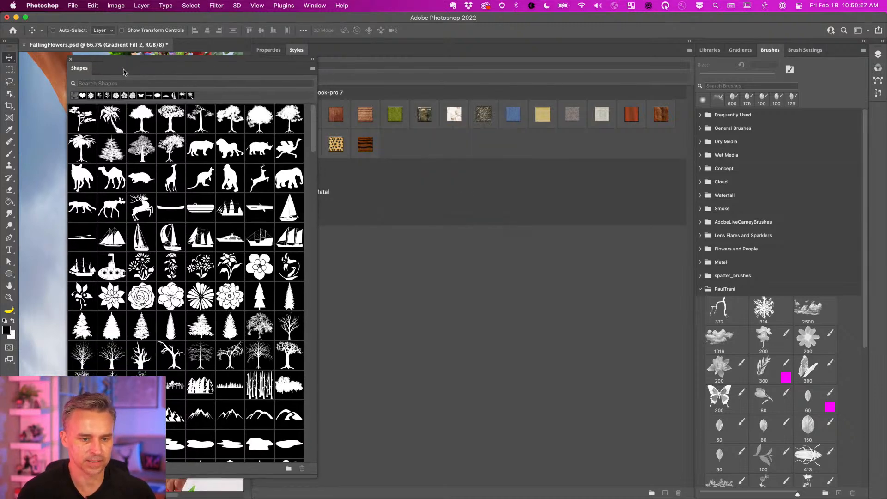
pyautogui.click(70, 60)
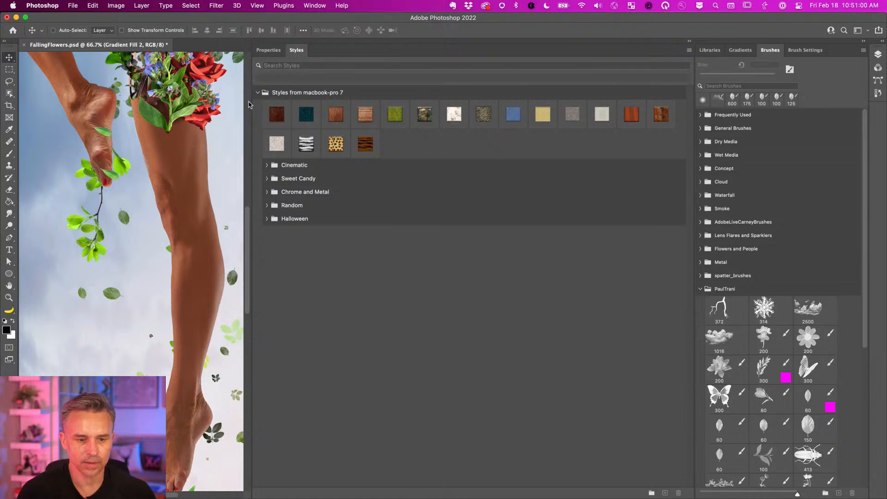
pyautogui.moveTo(252, 104); pyautogui.dragTo(516, 104)
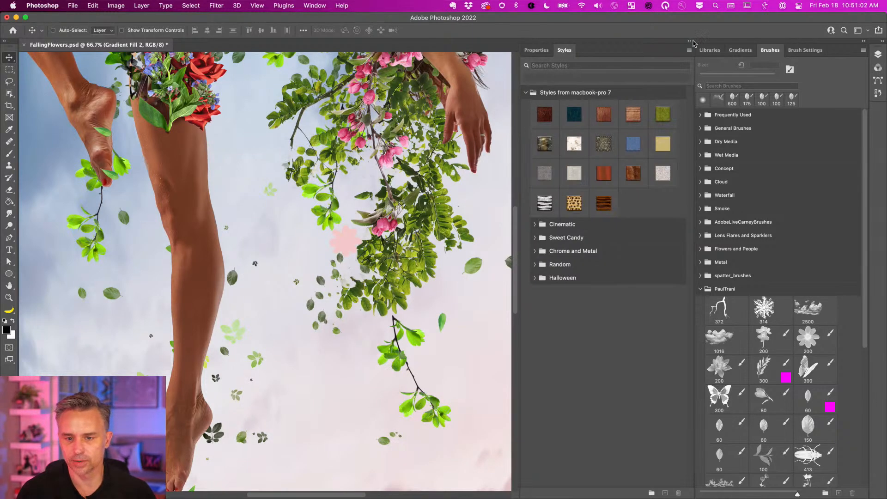
# Collapse the Styles and Brushes docks to icons and expand the Layers dock
pyautogui.click(688, 51)
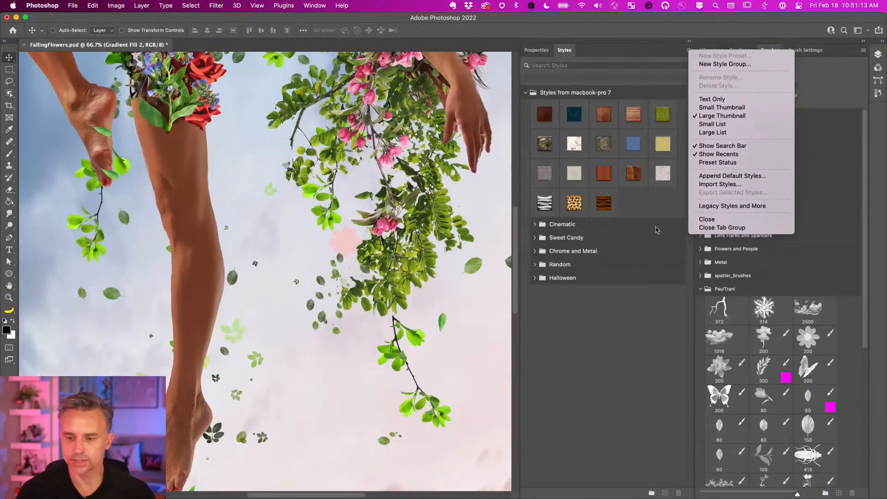
pyautogui.click(139, 497)
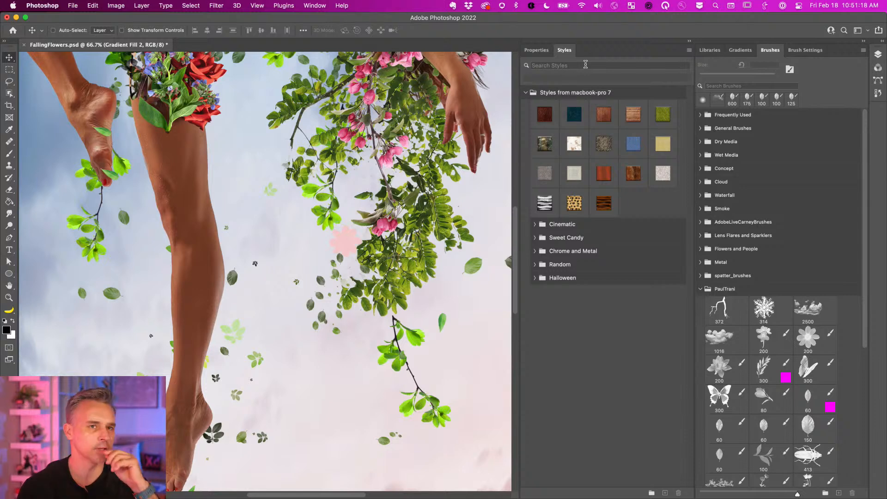
pyautogui.click(692, 46)
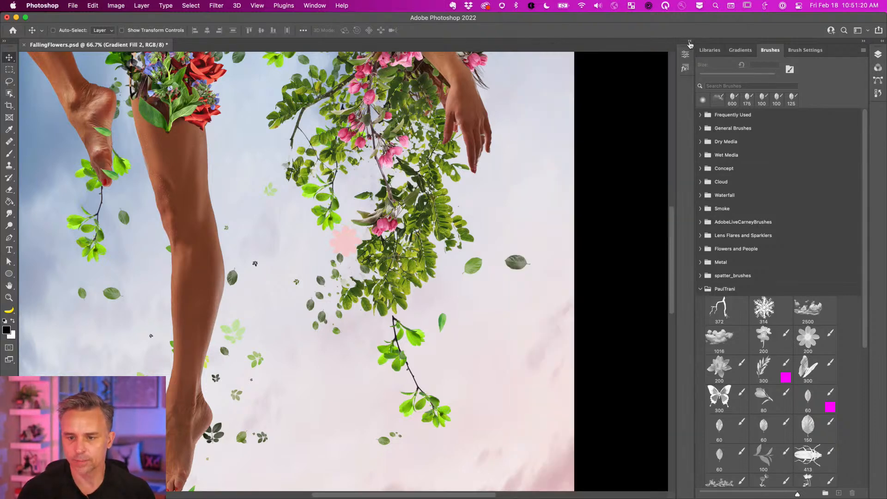
pyautogui.click(882, 42)
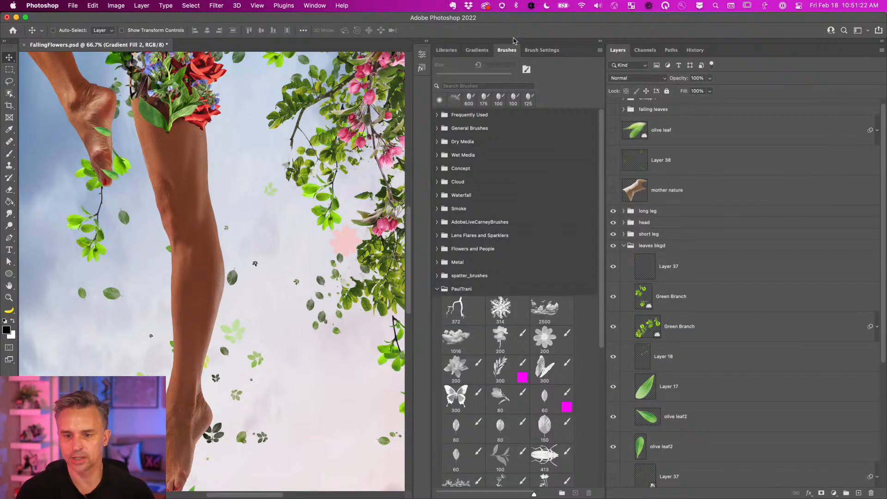
pyautogui.click(601, 42)
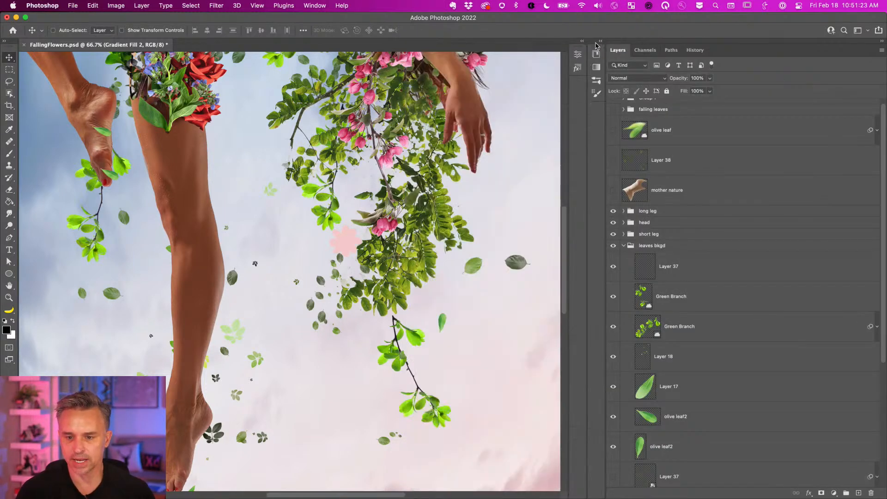
# Fit the whole artwork in view and add a Color Lookup adjustment layer directly above the long leg group
pyautogui.click(688, 213)
pyautogui.press('super+0')
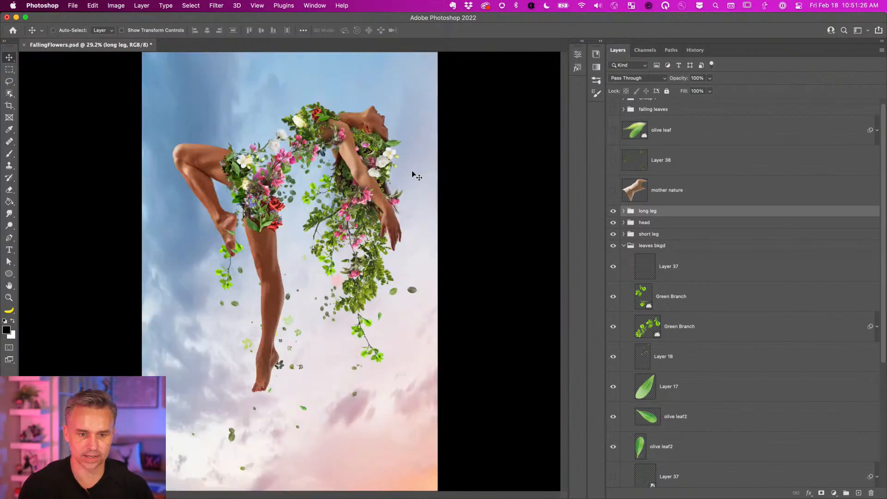
pyautogui.scroll(1, 668, 169)
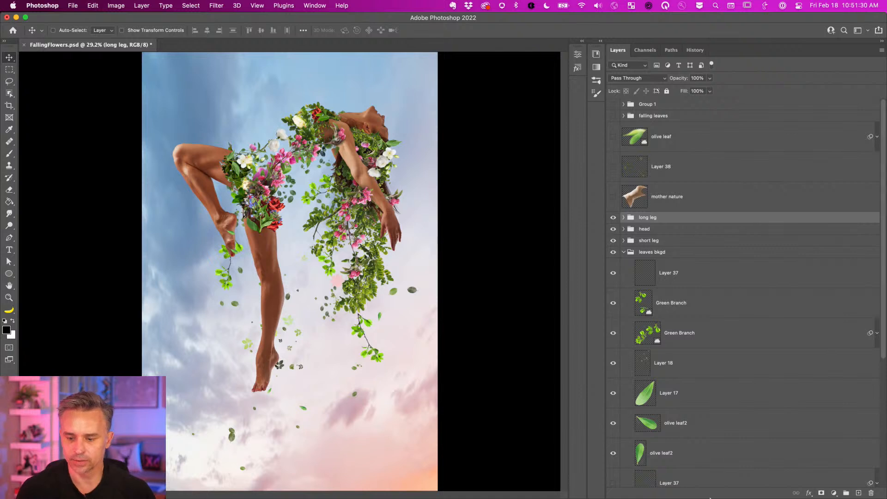
pyautogui.click(834, 494)
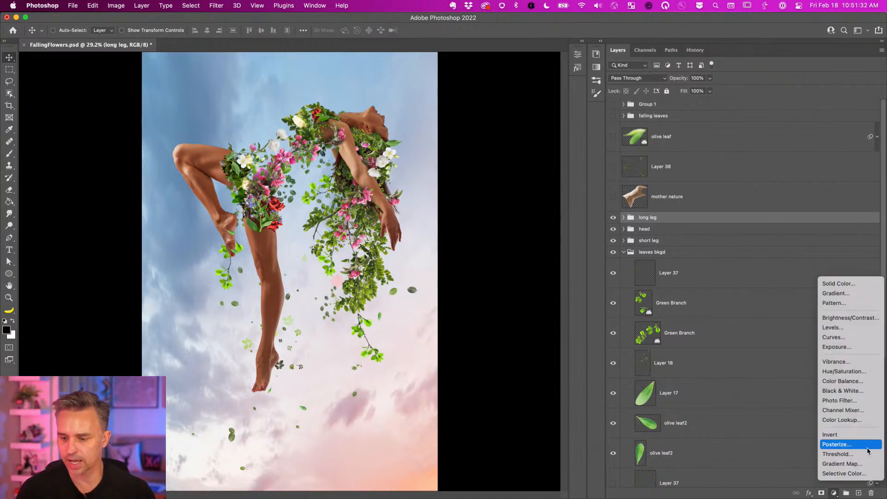
pyautogui.click(850, 420)
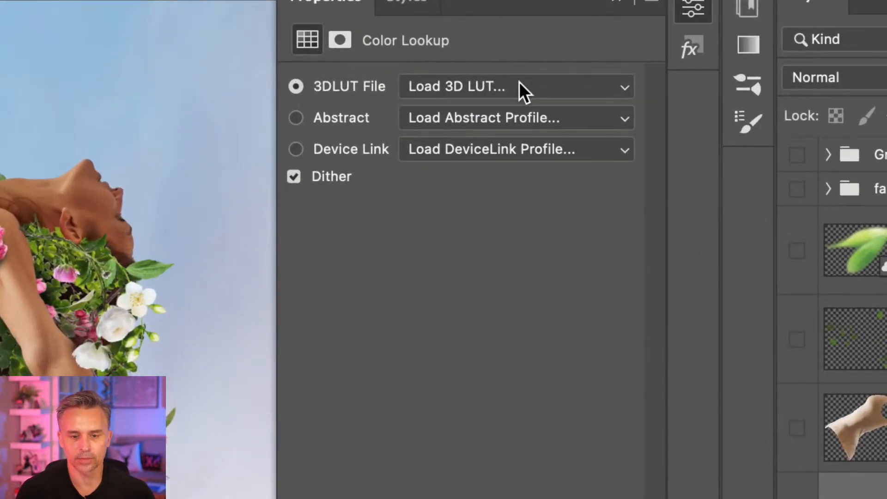
# Load Undeniable.CUBE from the purple11-free-luts-pack folder, inside Pro Tips on the Desktop, as the adjustment's 3D LUT
pyautogui.click(519, 87)
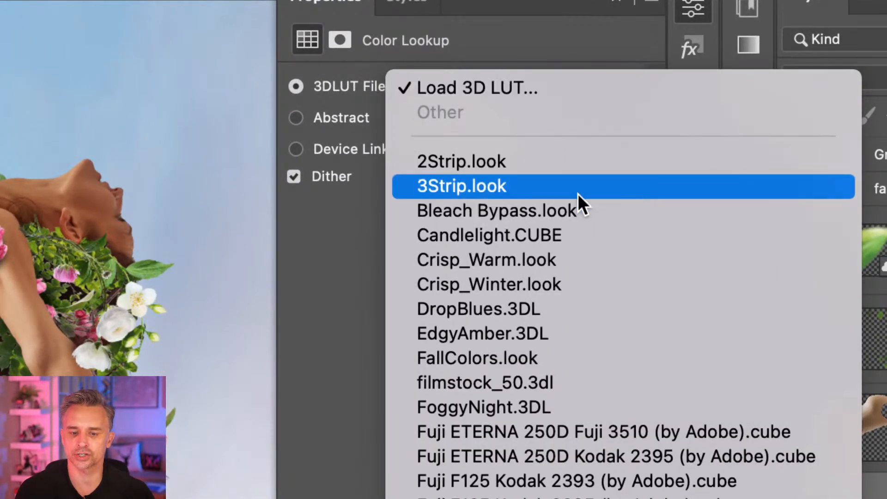
pyautogui.click(527, 79)
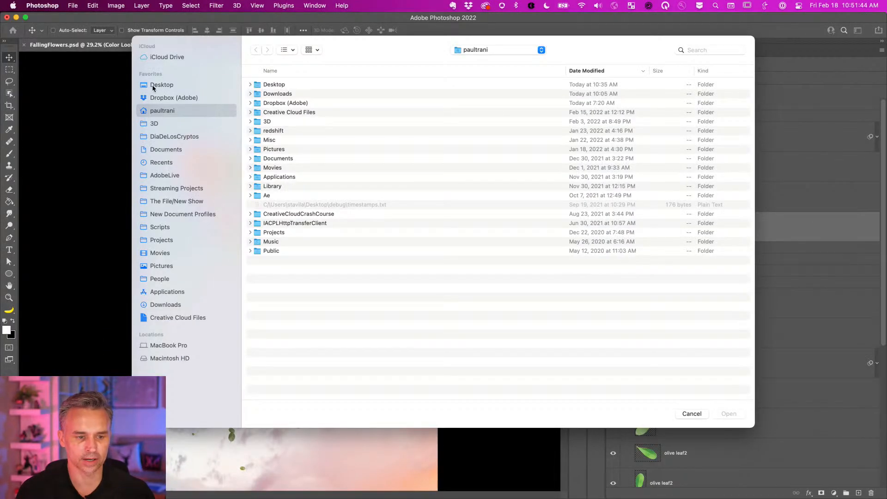
pyautogui.click(152, 86)
pyautogui.doubleClick(259, 85)
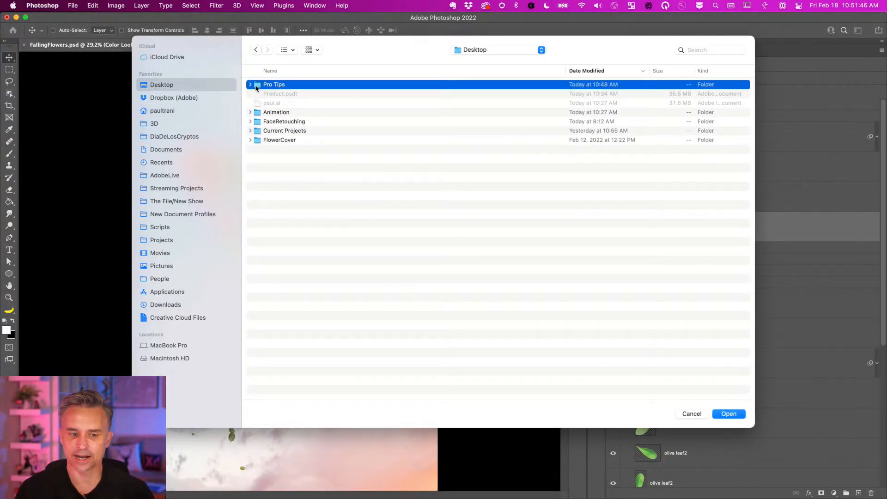
pyautogui.doubleClick(259, 123)
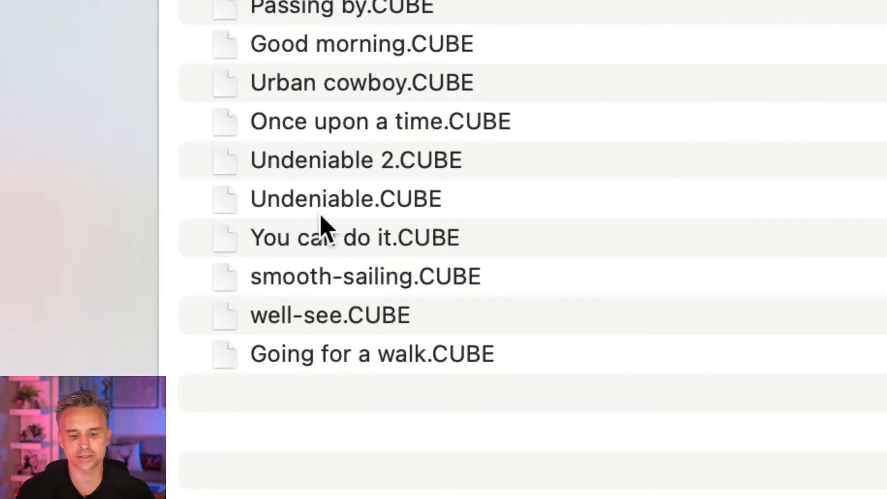
pyautogui.click(278, 159)
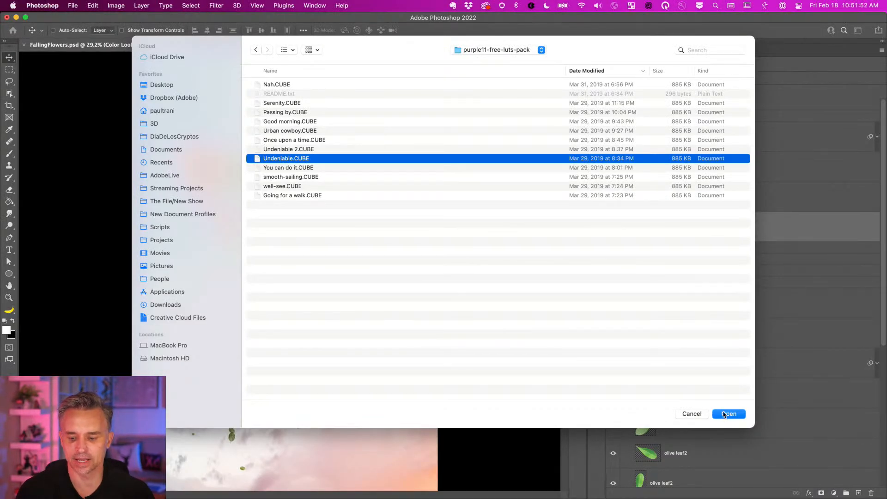
pyautogui.click(724, 415)
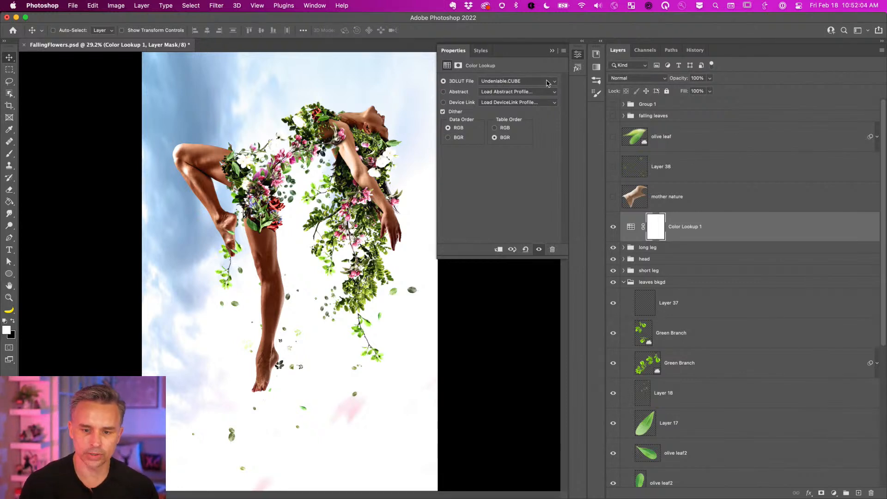
# Review the available 3D LUTs, switch to Finder to search the recent files for 2Strip.look, and return to Photoshop
pyautogui.click(547, 82)
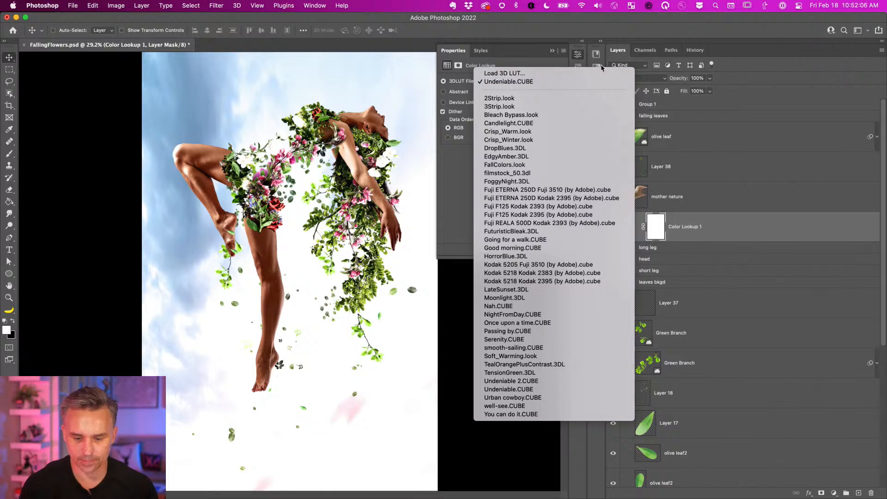
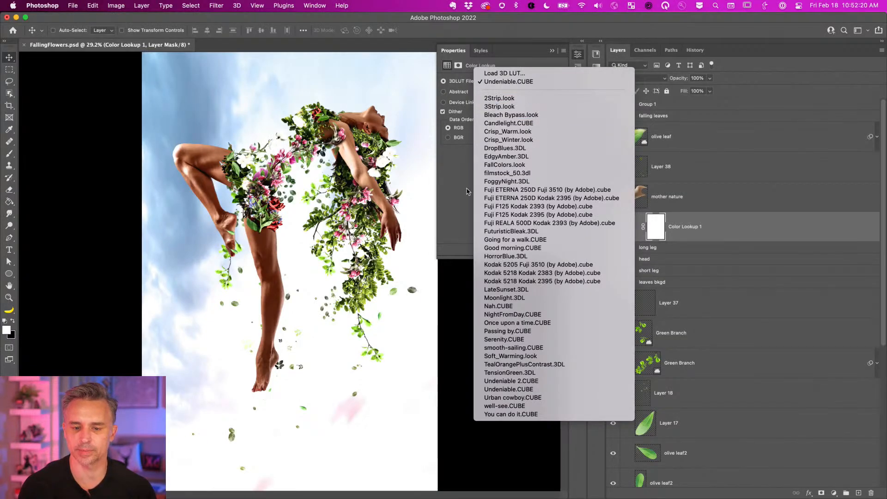
pyautogui.click(462, 196)
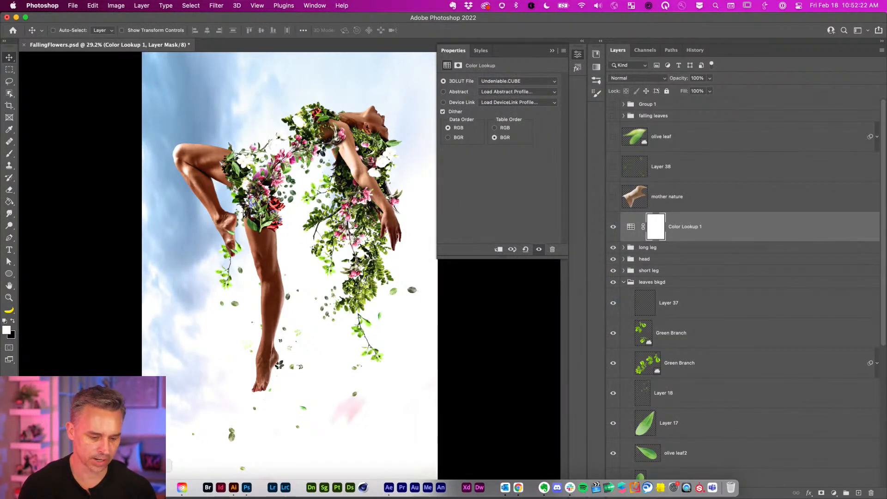
pyautogui.click(182, 488)
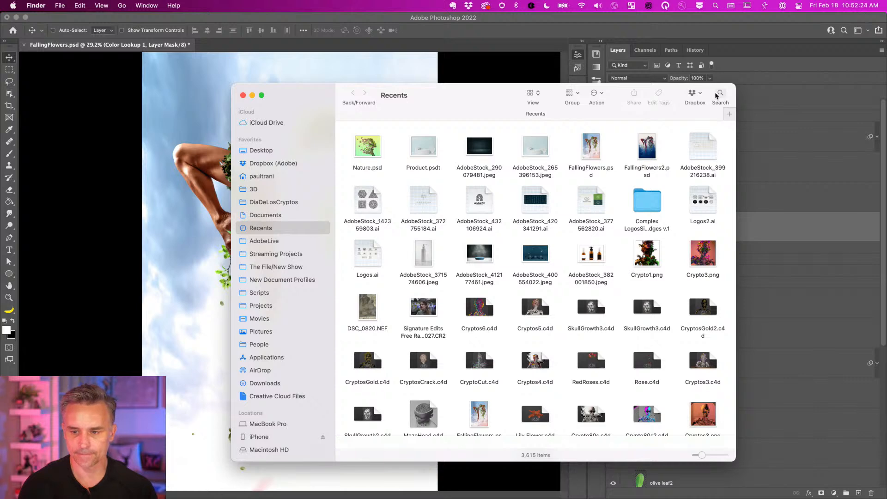
pyautogui.click(719, 94)
pyautogui.write('2')
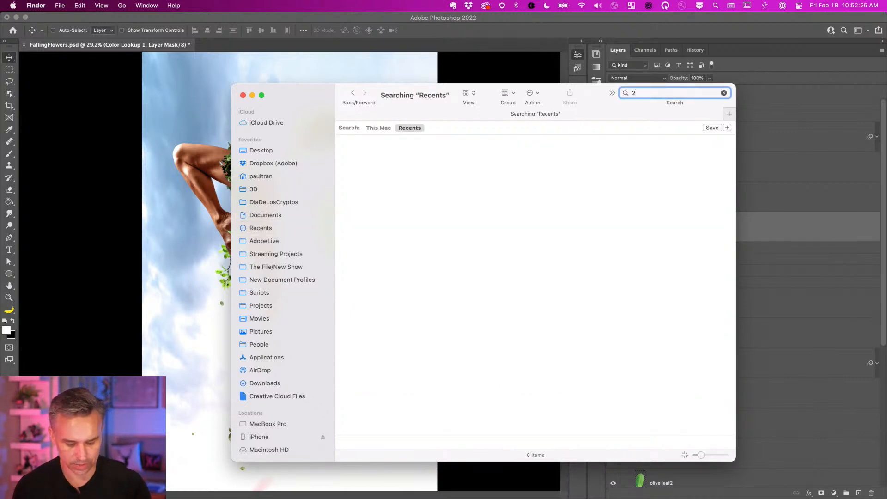
pyautogui.write('Stri')
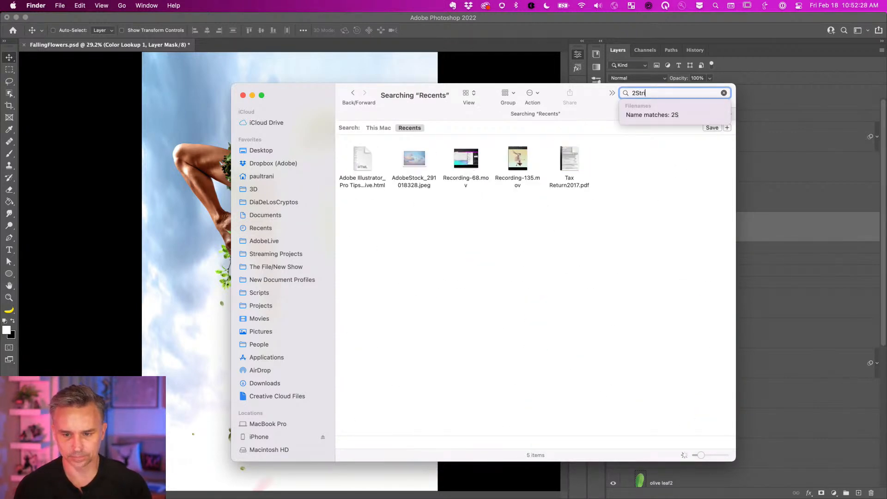
pyautogui.write('p.loo')
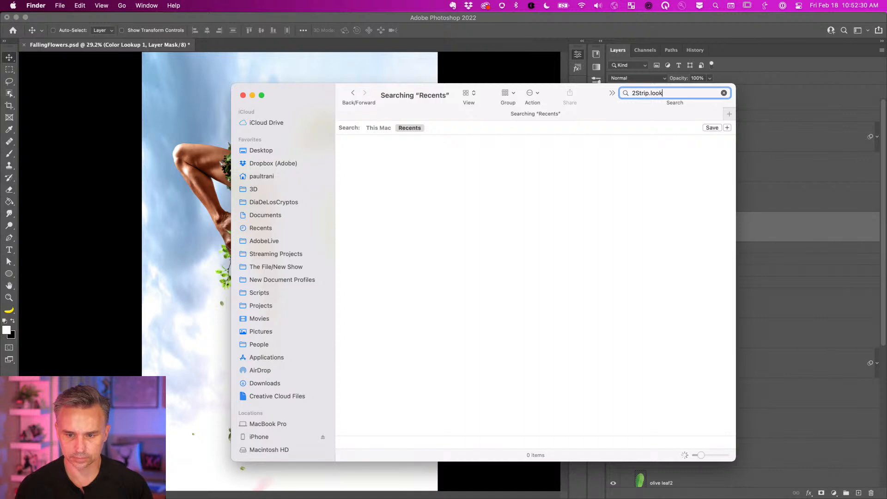
pyautogui.write('k')
pyautogui.press('Return')
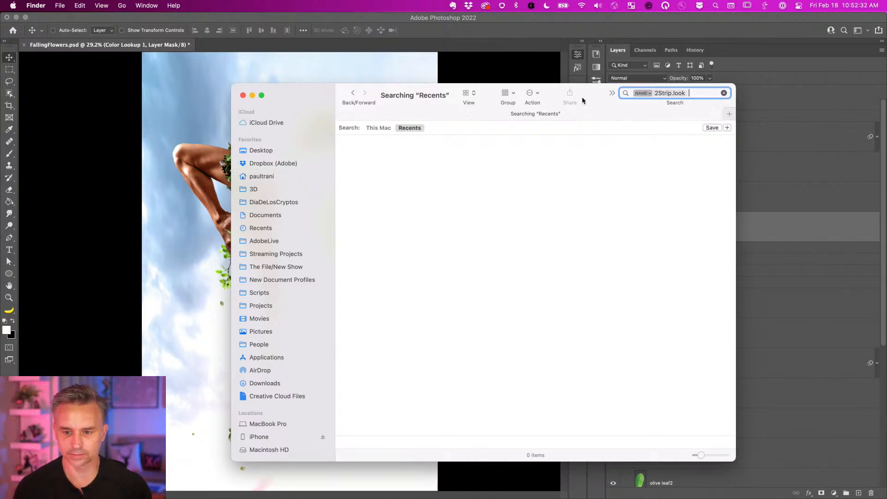
pyautogui.moveTo(586, 88); pyautogui.dragTo(563, 80)
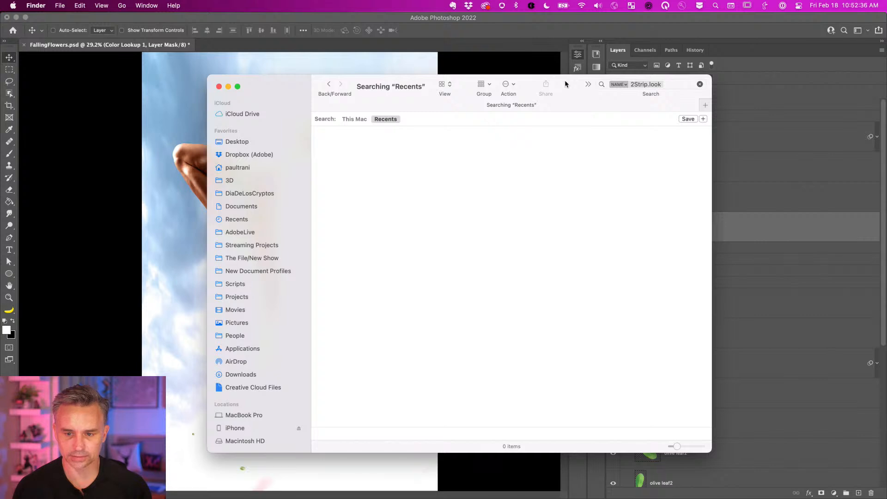
pyautogui.click(581, 30)
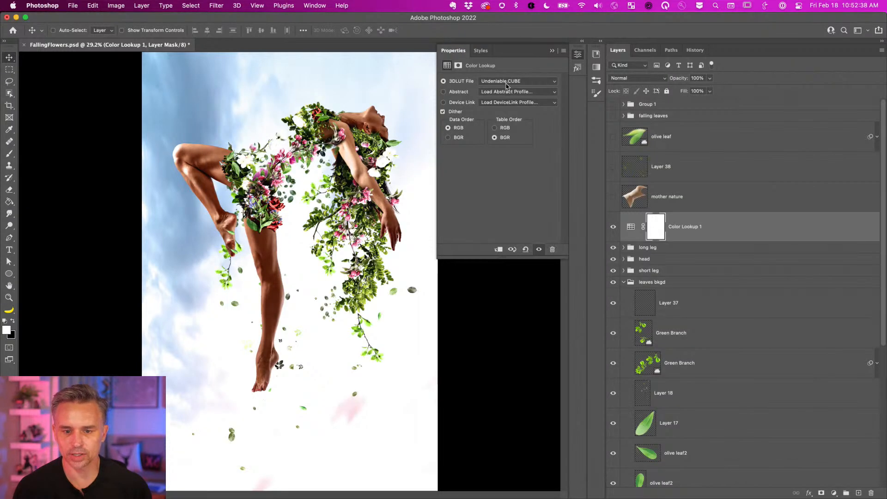
# Recheck the LUT's name in the 3DLUT list, and repeat the Finder search for 2Strip.look restricted to file names
pyautogui.click(508, 83)
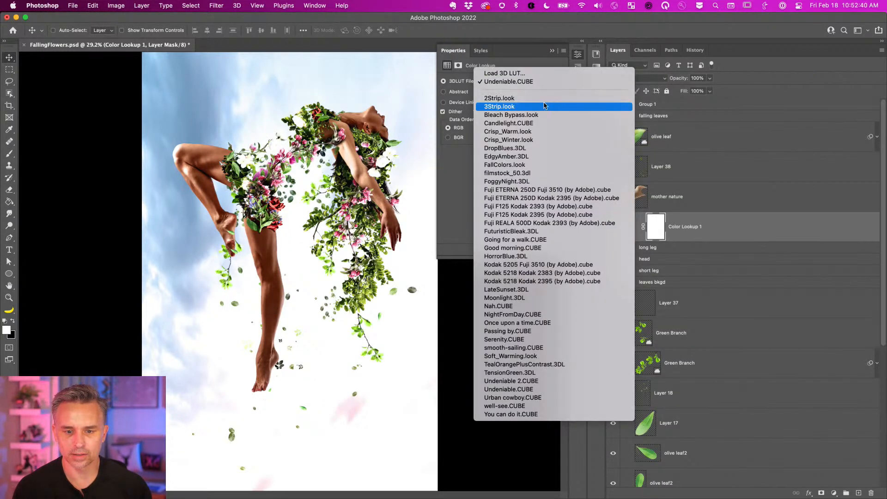
pyautogui.moveTo(311, 498)
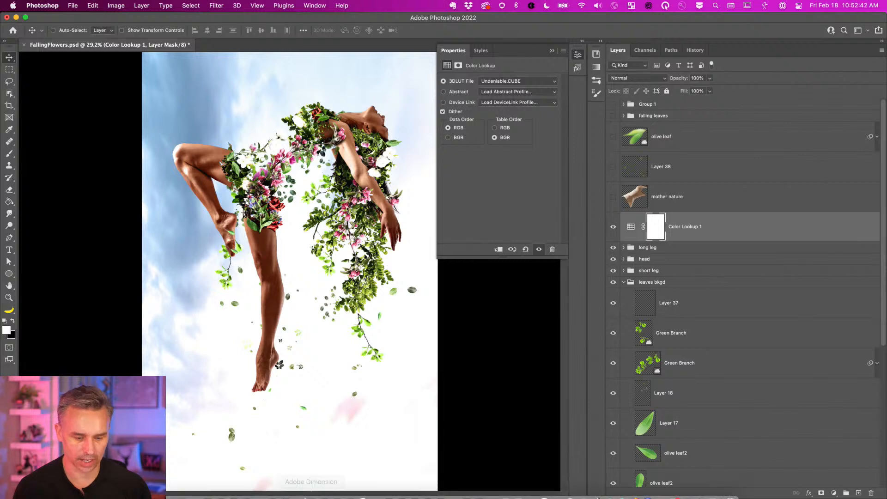
pyautogui.click(158, 488)
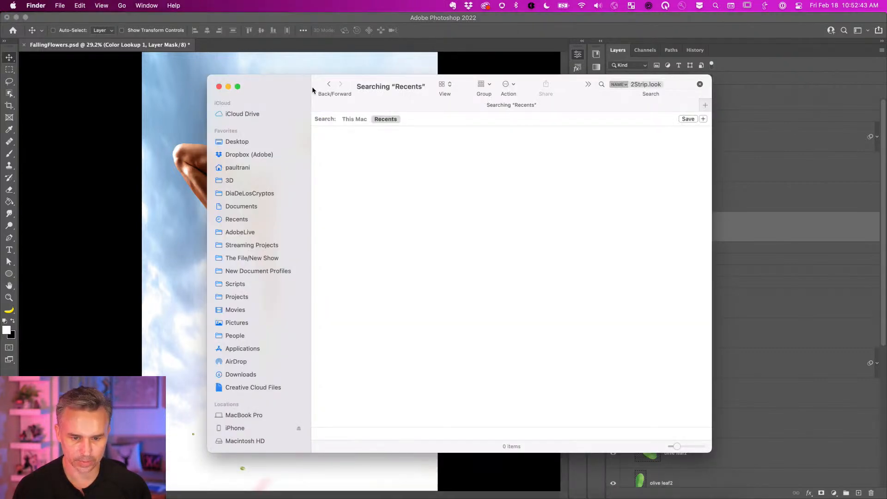
pyautogui.click(665, 85)
pyautogui.click(625, 86)
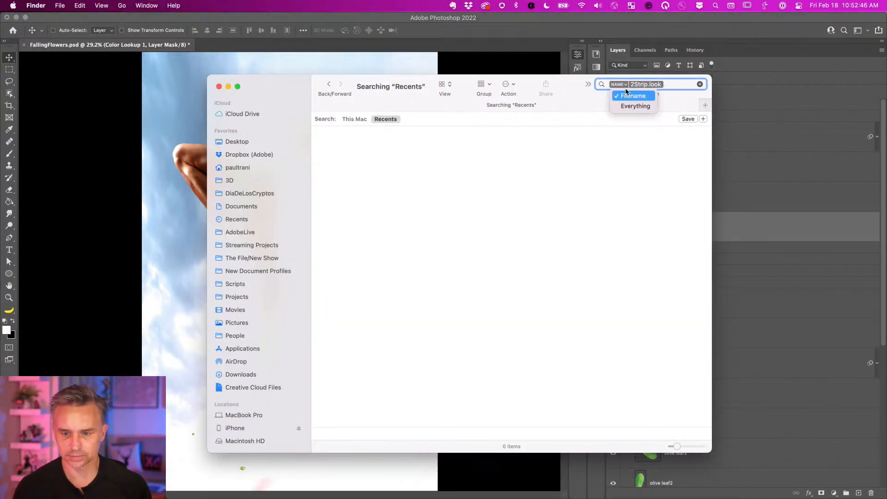
pyautogui.click(628, 96)
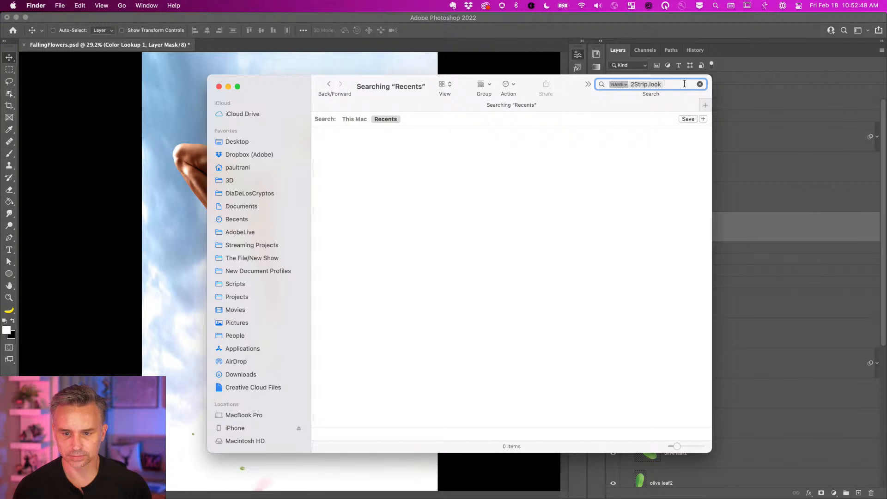
pyautogui.press('BackSpace')
pyautogui.write('2')
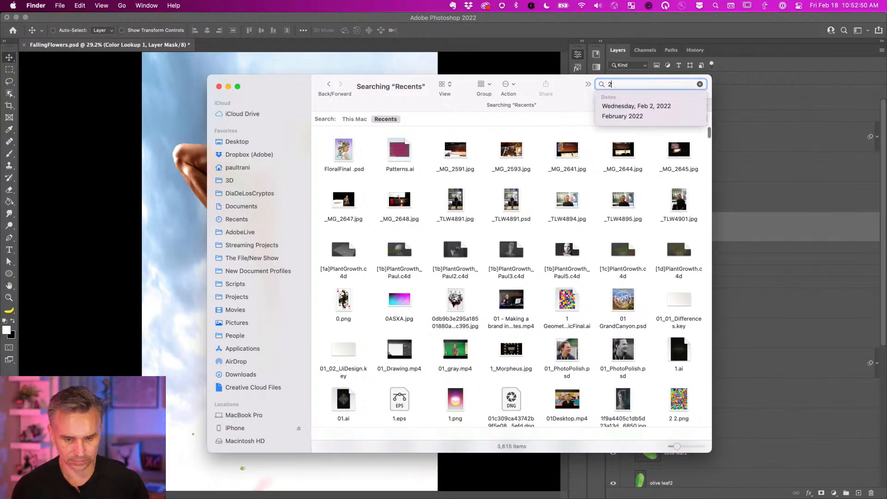
pyautogui.write('Strip')
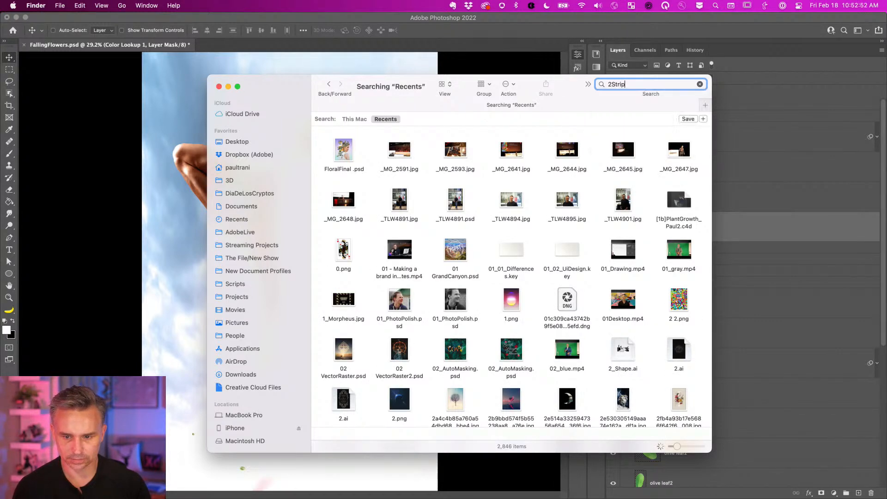
pyautogui.write('.look')
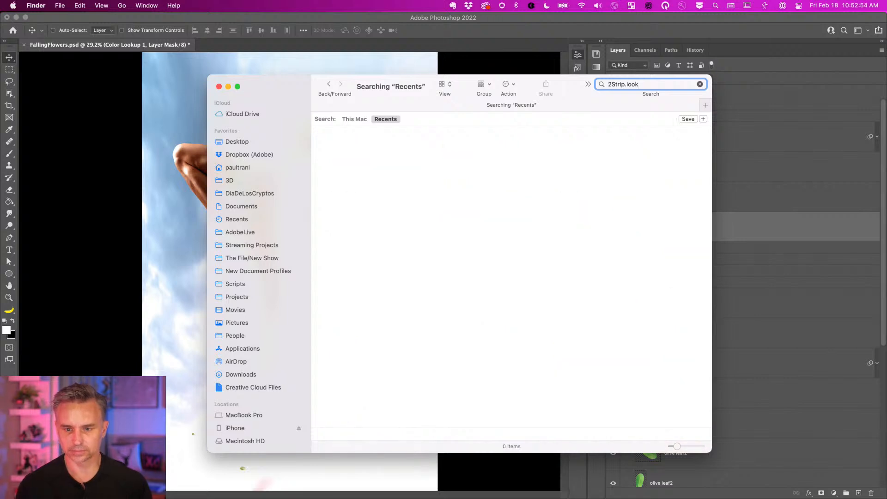
pyautogui.click(624, 107)
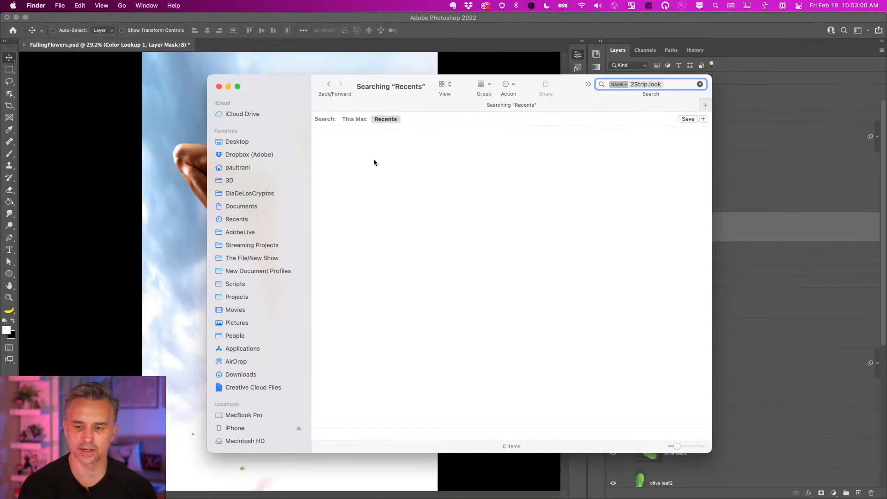
pyautogui.click(379, 161)
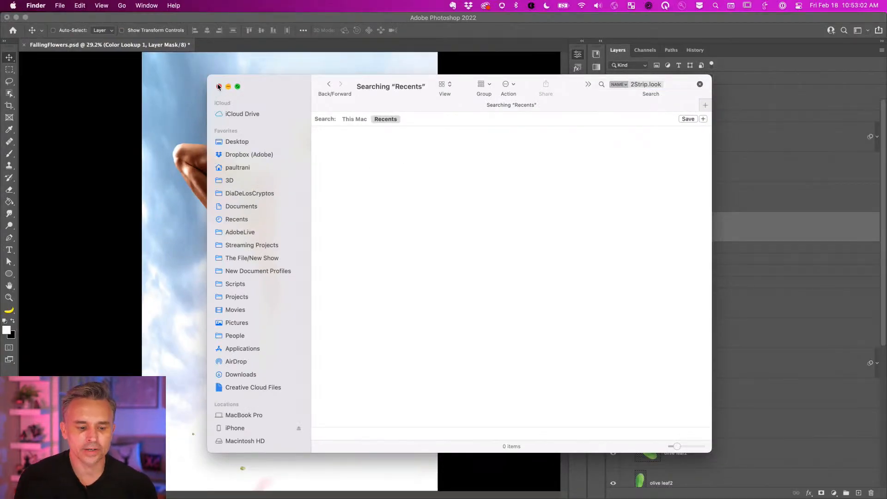
# Browse the Dropbox and home folders, enlarge the Finder window, and look through the home Library and its Accessibility folder for the LUT files
pyautogui.click(224, 156)
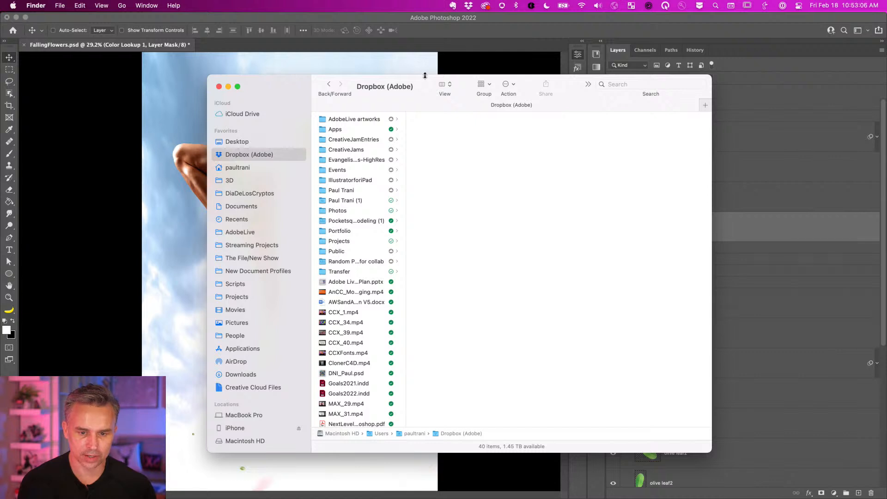
pyautogui.moveTo(425, 75); pyautogui.dragTo(425, 46)
pyautogui.click(233, 138)
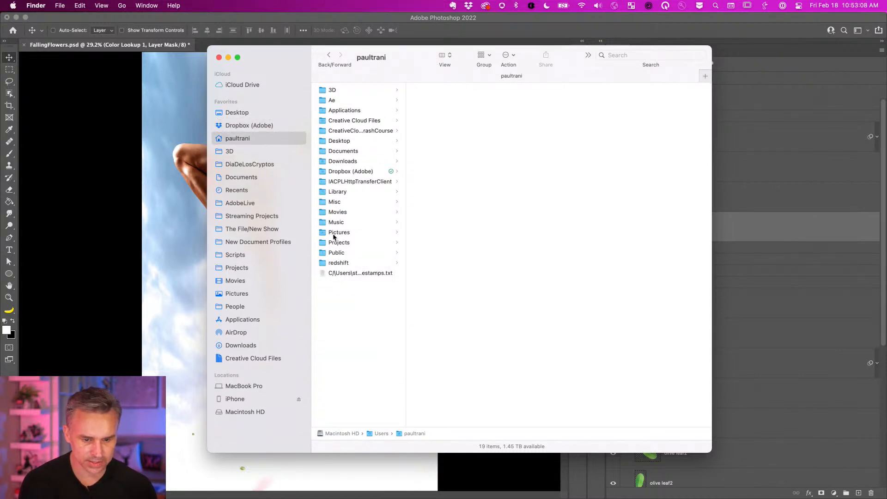
pyautogui.click(328, 192)
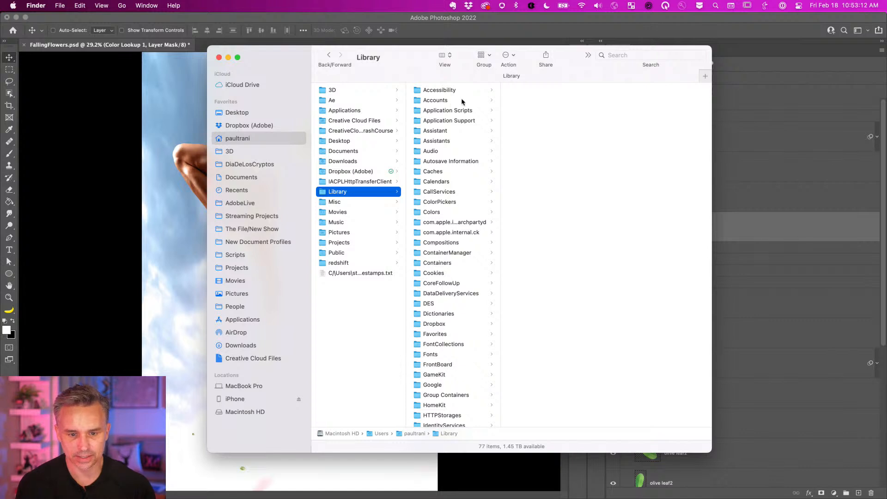
pyautogui.click(471, 90)
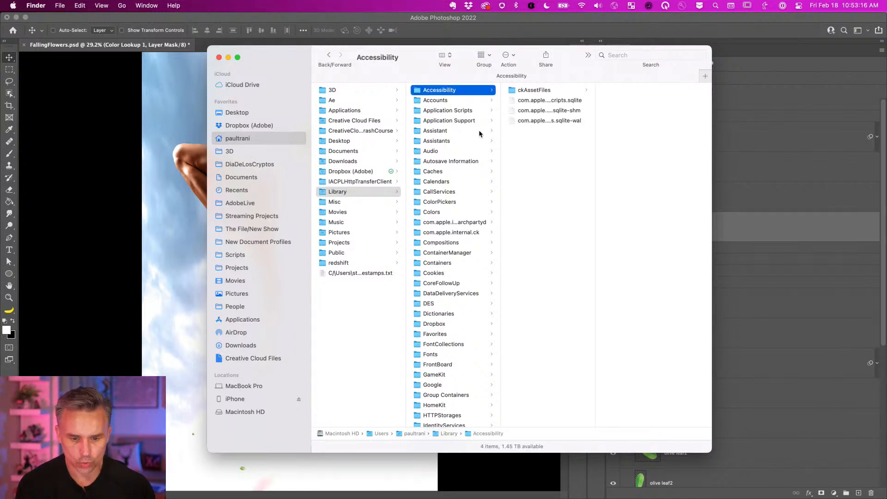
pyautogui.scroll(-10, 466, 142)
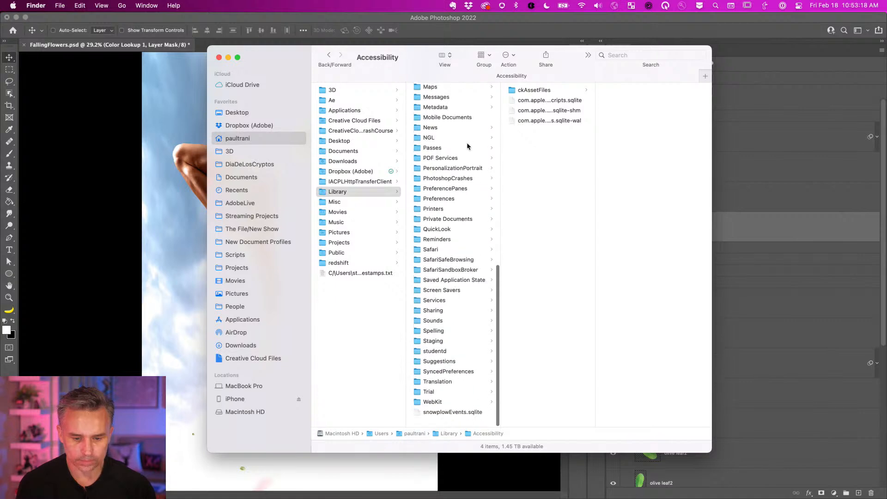
pyautogui.scroll(10, 467, 146)
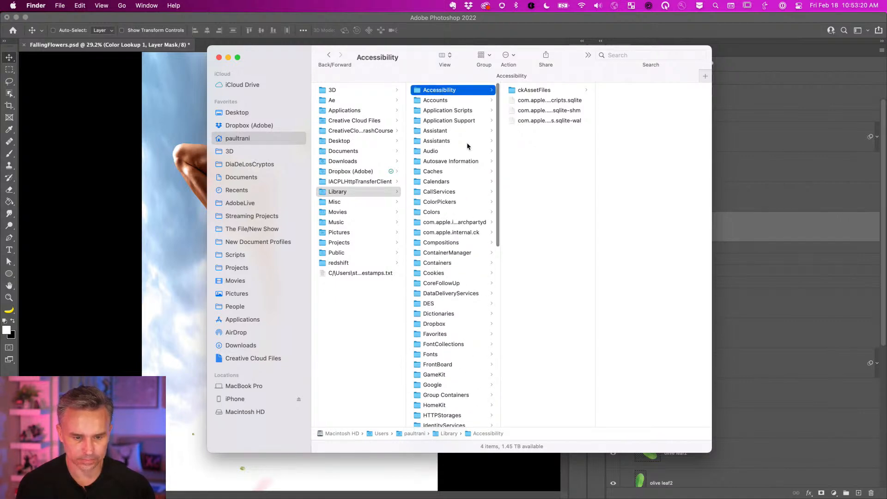
# Begin a Finder search of this Mac, clear its text, and switch to Photoshop to recheck the LUT names in the 3DLUT list
pyautogui.click(637, 52)
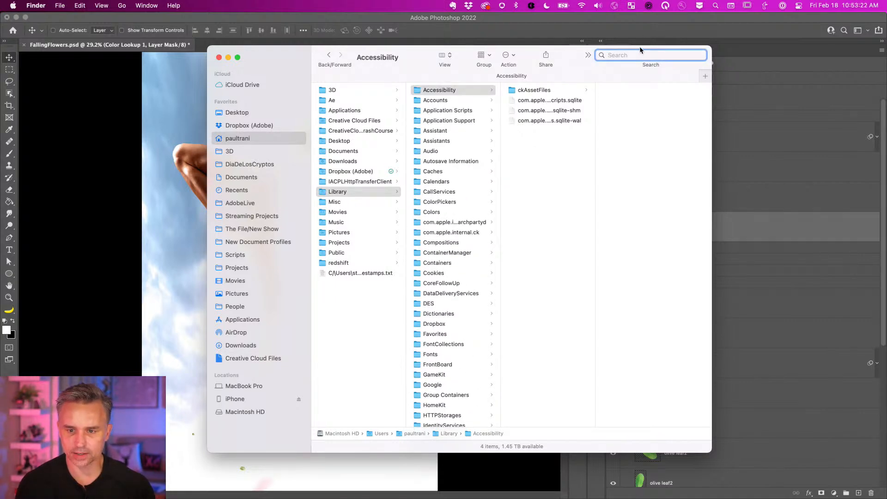
pyautogui.write('2')
pyautogui.press('BackSpace')
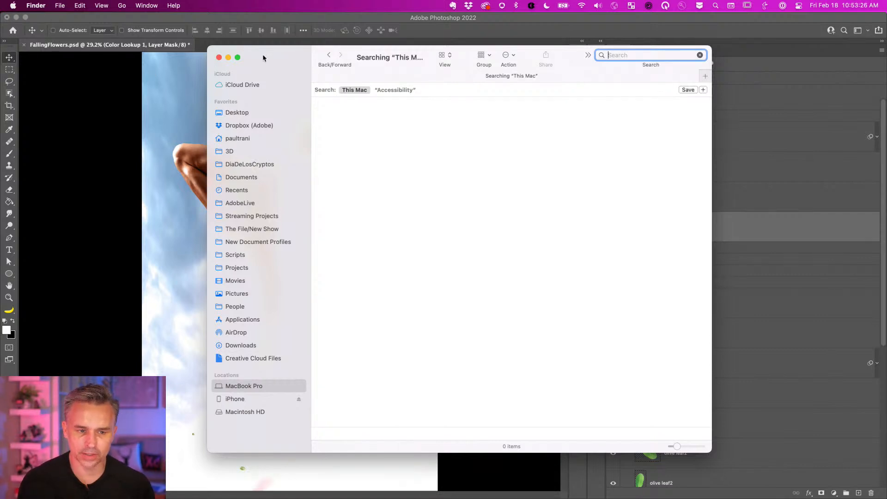
pyautogui.click(422, 32)
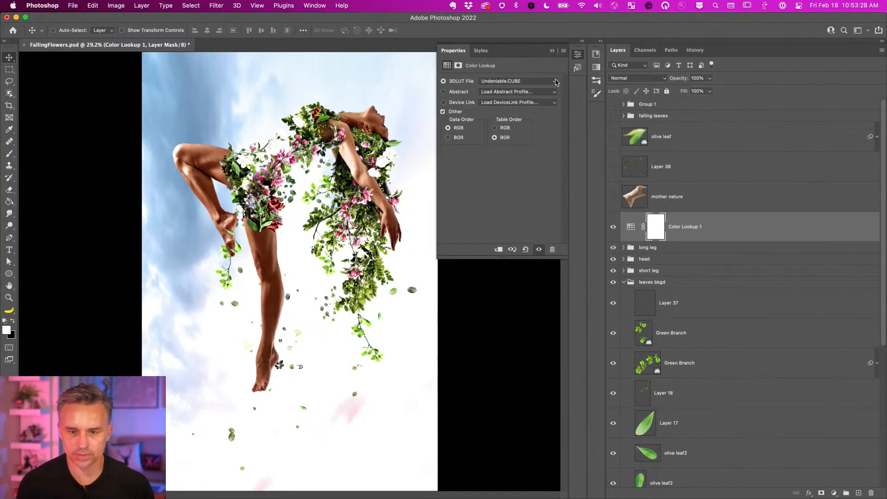
pyautogui.click(556, 81)
pyautogui.click(350, 374)
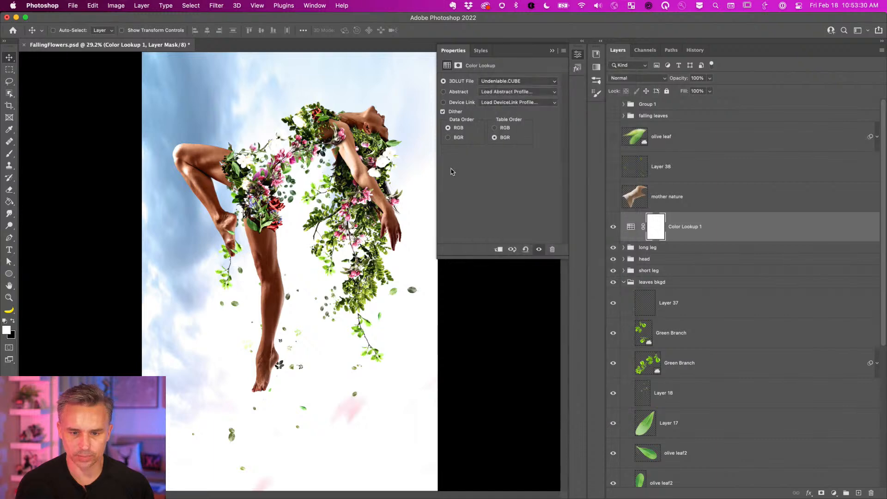
pyautogui.moveTo(294, 497)
# Return to Finder and search this Mac for 3Strip.look
pyautogui.click(159, 488)
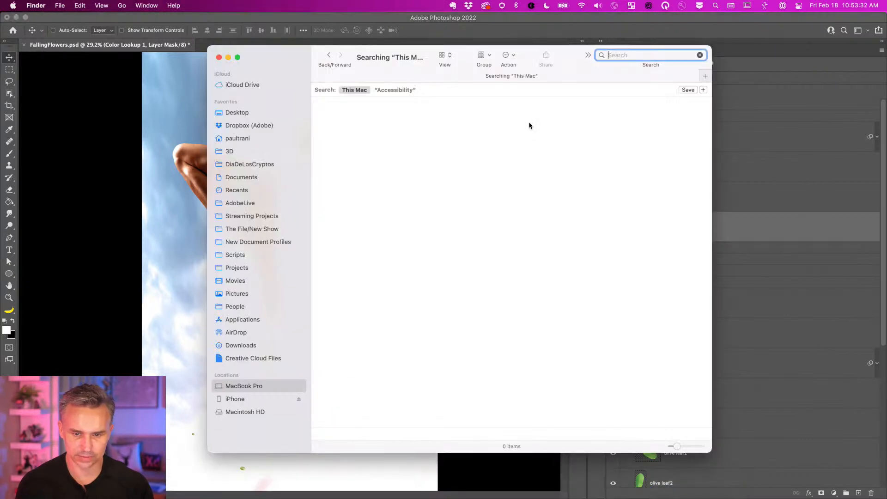
pyautogui.write('3')
pyautogui.press('BackSpace')
pyautogui.write('3')
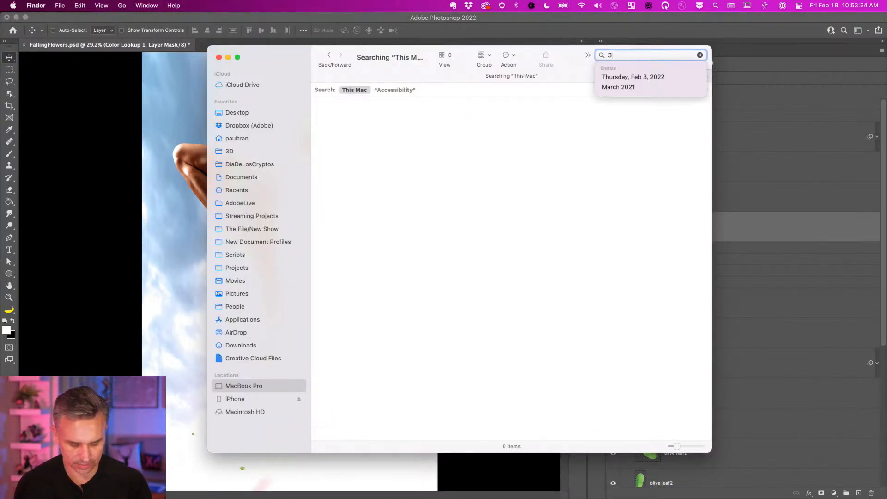
pyautogui.write('Strip.look')
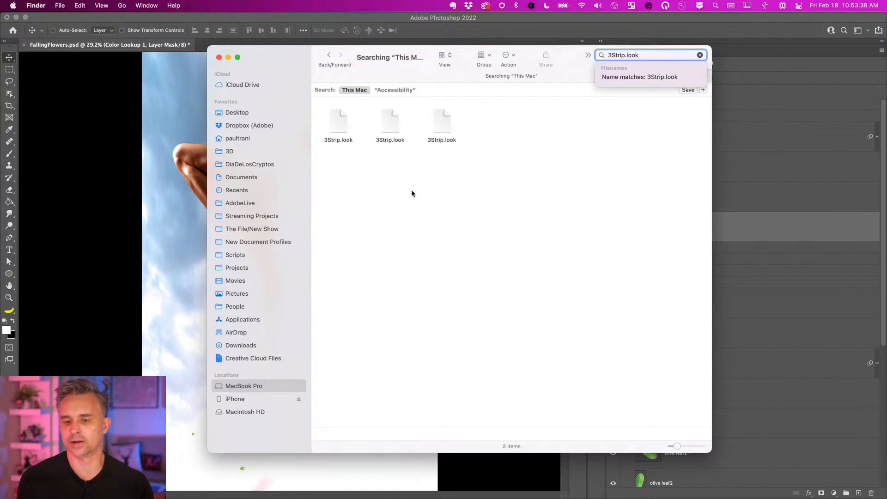
# Reveal the 3DLUTs folder containing the 3Strip.look copy in Adobe Photoshop 2022's Presets, and open that folder
pyautogui.click(437, 128)
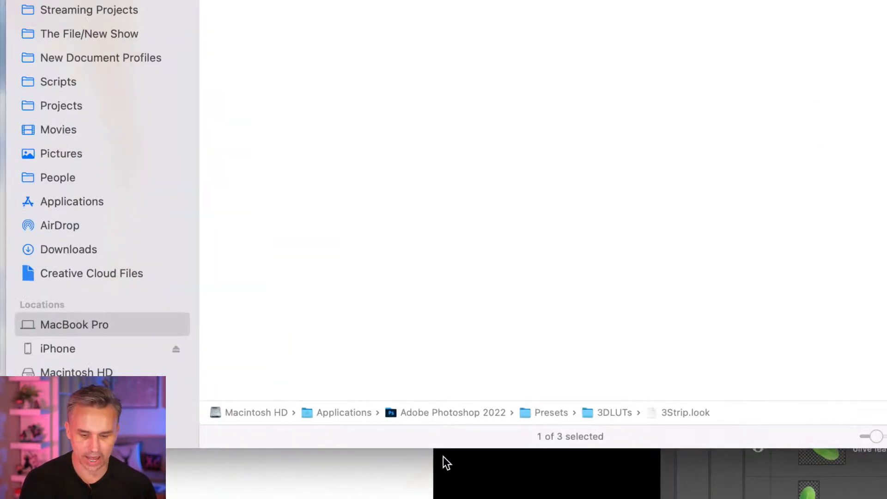
pyautogui.rightClick(588, 411)
pyautogui.click(601, 434)
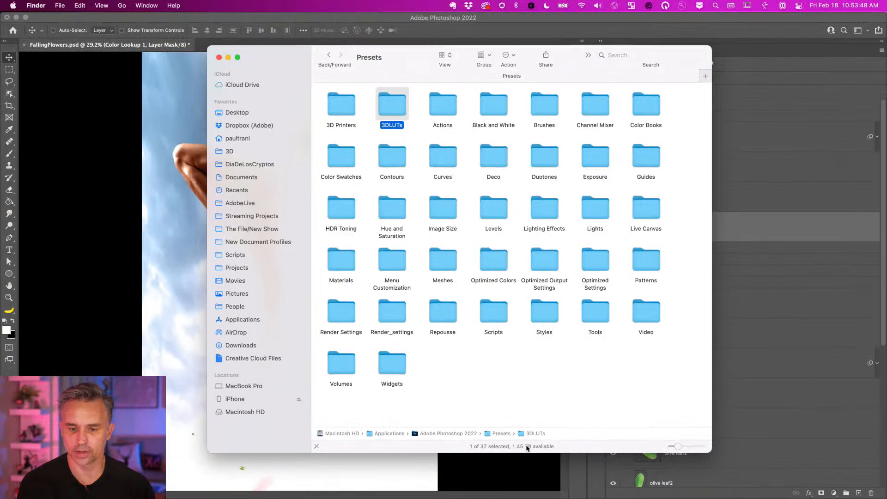
pyautogui.doubleClick(396, 105)
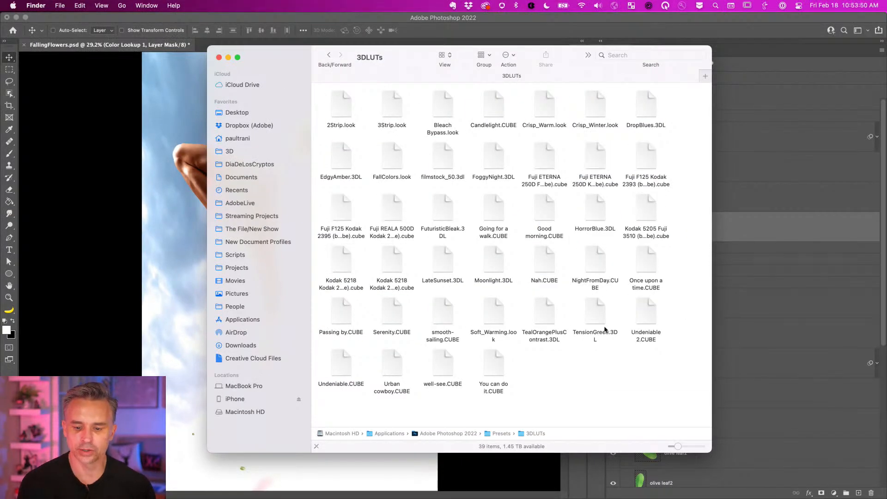
# Switch back to Photoshop and set the Color Lookup adjustment's 3D LUT to Once upon a time.CUBE
pyautogui.click(613, 26)
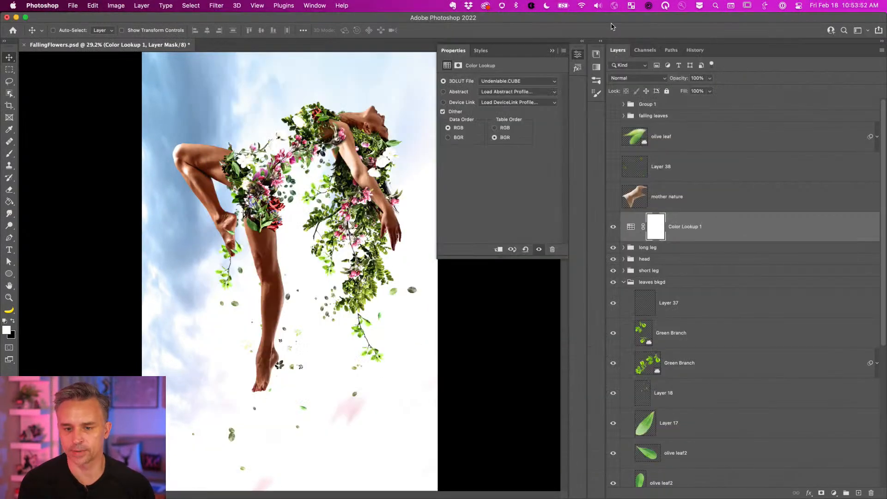
pyautogui.click(520, 83)
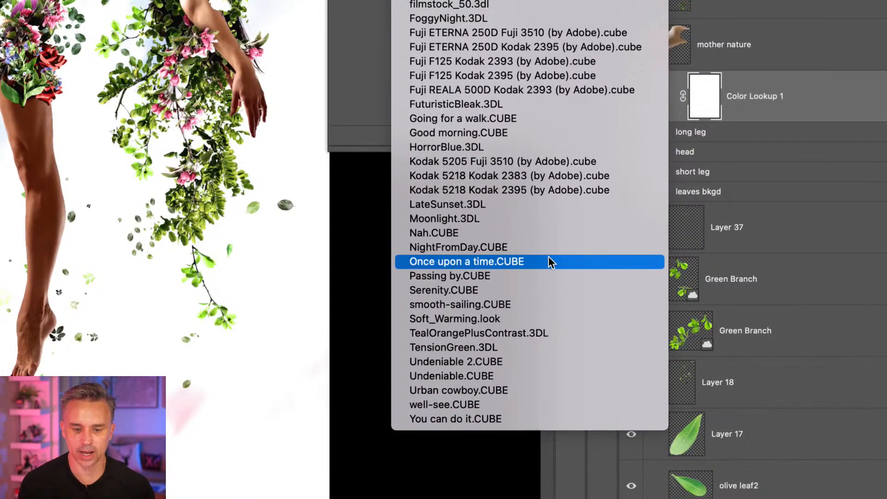
pyautogui.click(549, 262)
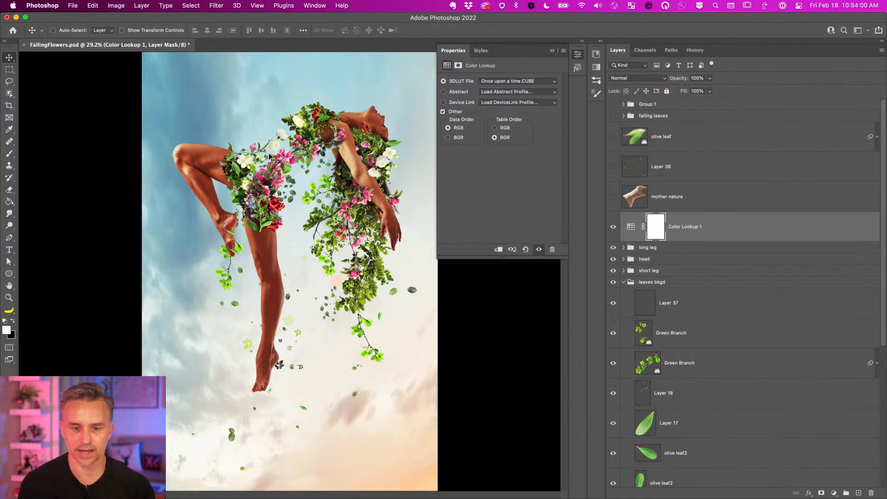
# Duplicate the Color Lookup layer with the lower copy hidden, and set the upper copy's 3D LUT to Urban cowboy.CUBE
pyautogui.press('super+j')
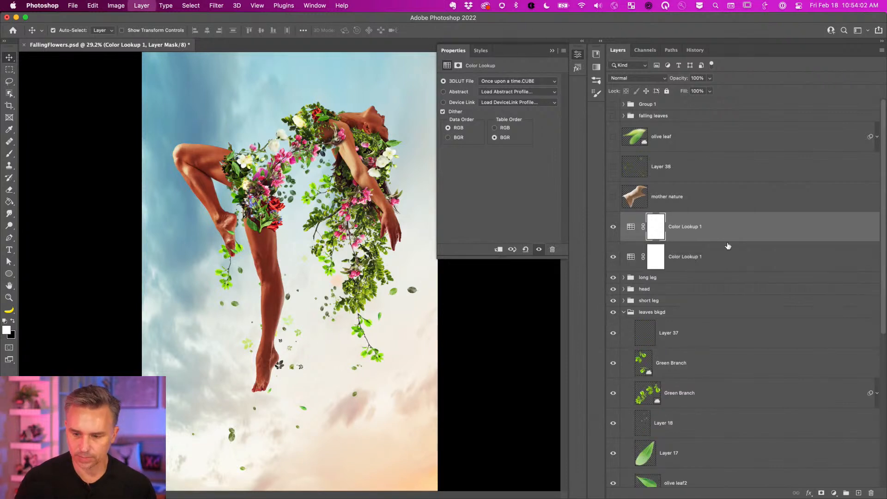
pyautogui.click(613, 256)
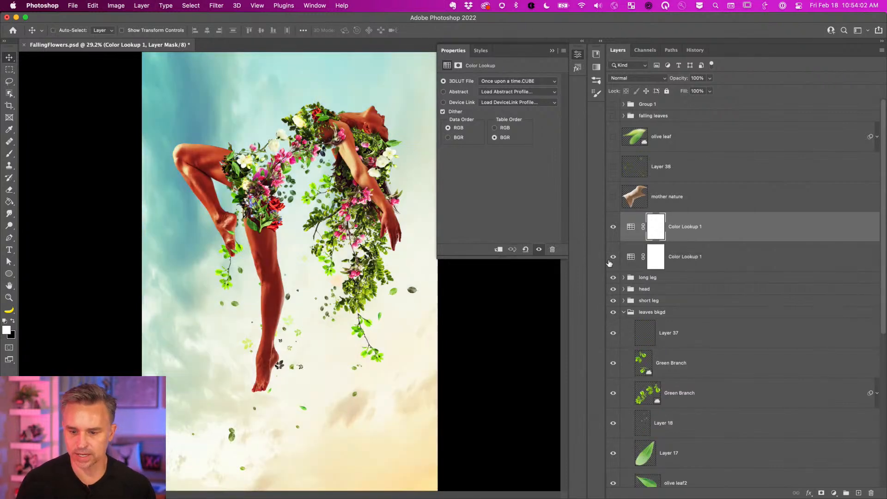
pyautogui.click(518, 82)
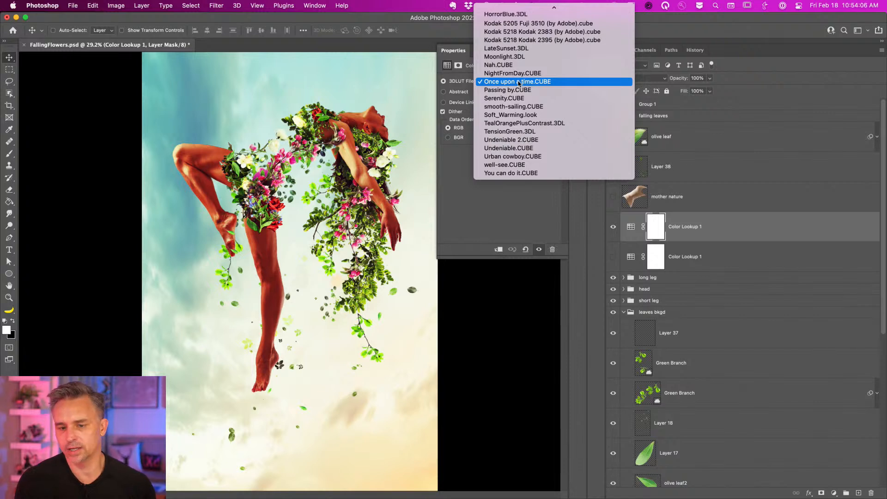
pyautogui.click(565, 160)
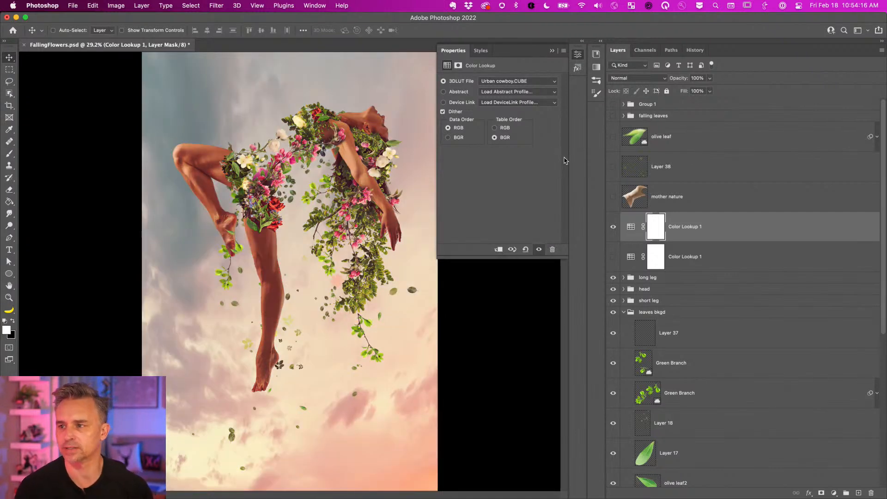
pyautogui.click(550, 52)
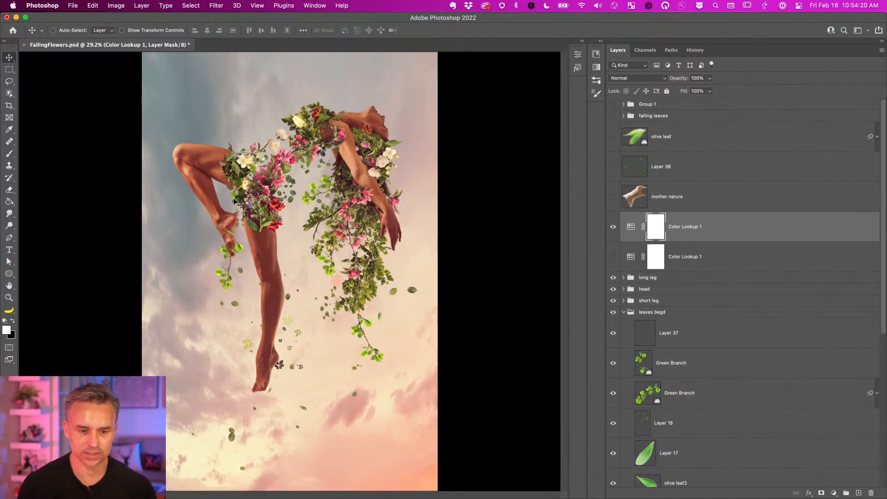
# Enlarge the artwork to 50%, show the figure's upper part, and narrow the Layers panel to widen the canvas area
pyautogui.press('super+equal')
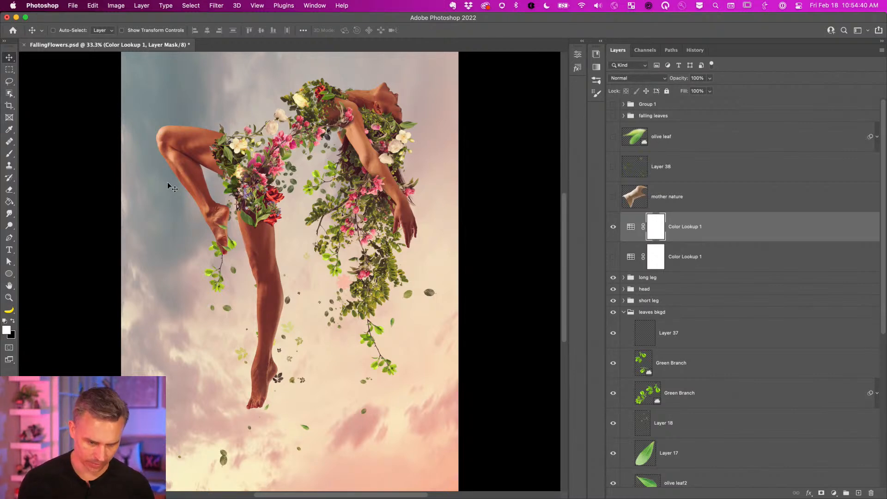
pyautogui.press('super+plus')
pyautogui.scroll(5, 230, 313)
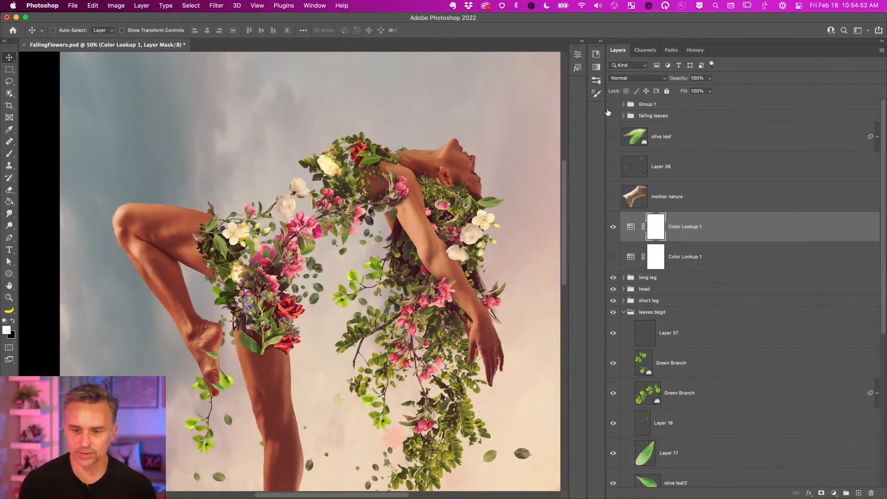
pyautogui.moveTo(607, 113); pyautogui.dragTo(744, 115)
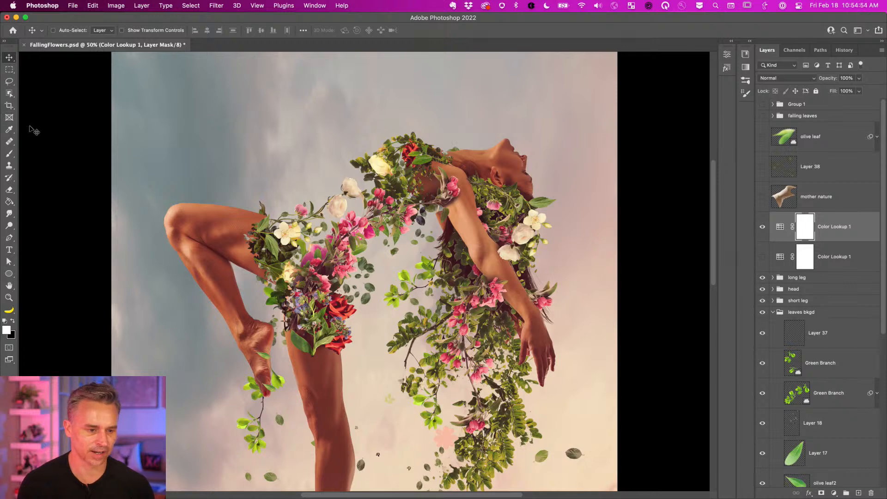
# Sample the blue-grey sky with the Eyedropper, first with the upper Color Lookup mask active and again with the mother nature layer selected
pyautogui.click(9, 201)
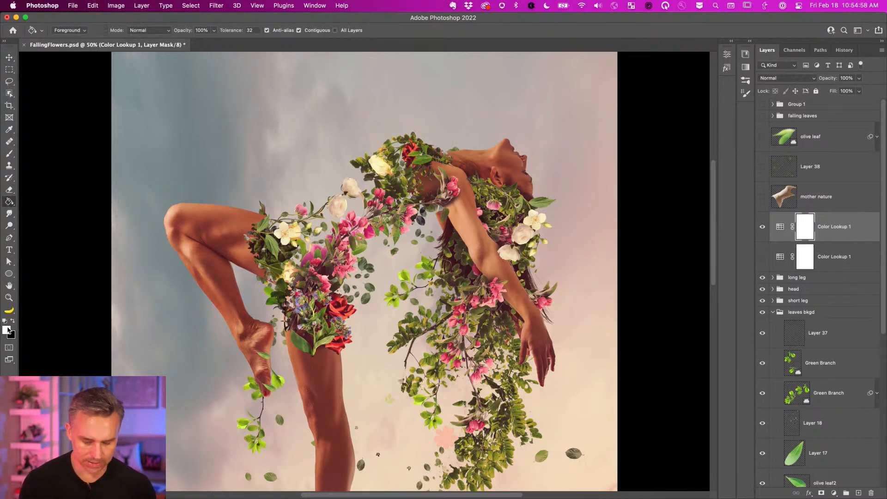
pyautogui.press('i')
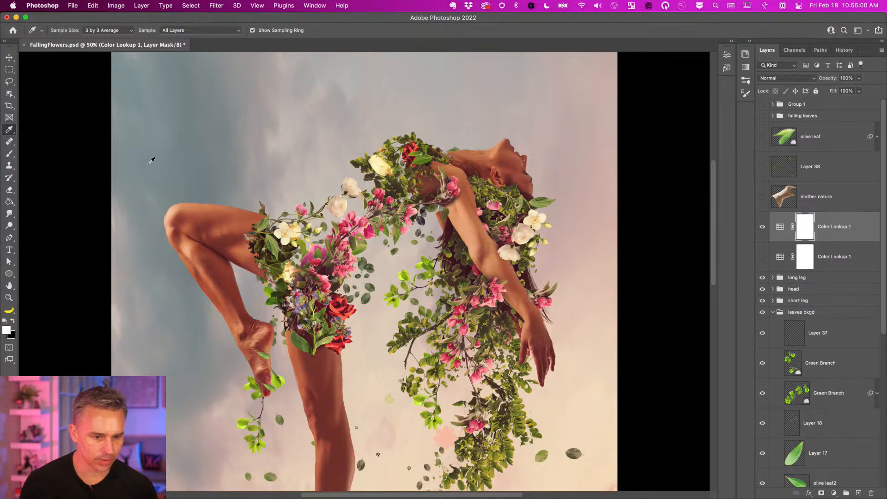
pyautogui.click(169, 156)
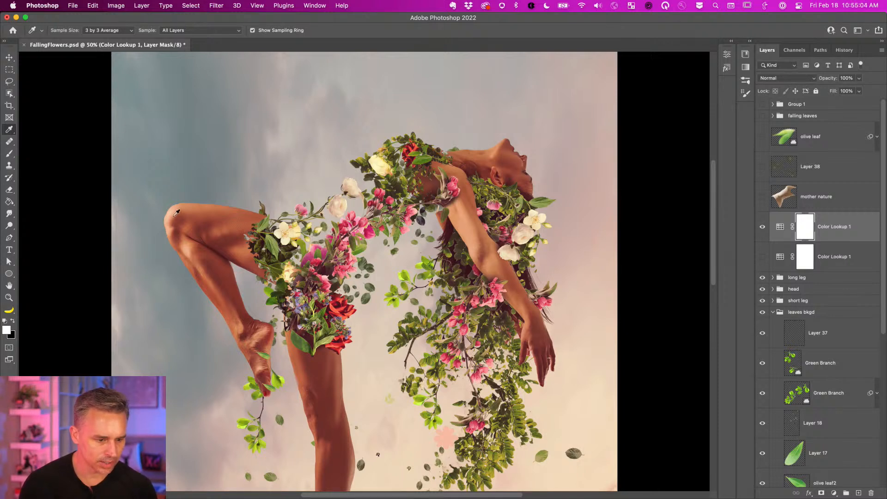
pyautogui.hotkey('alt', ']')
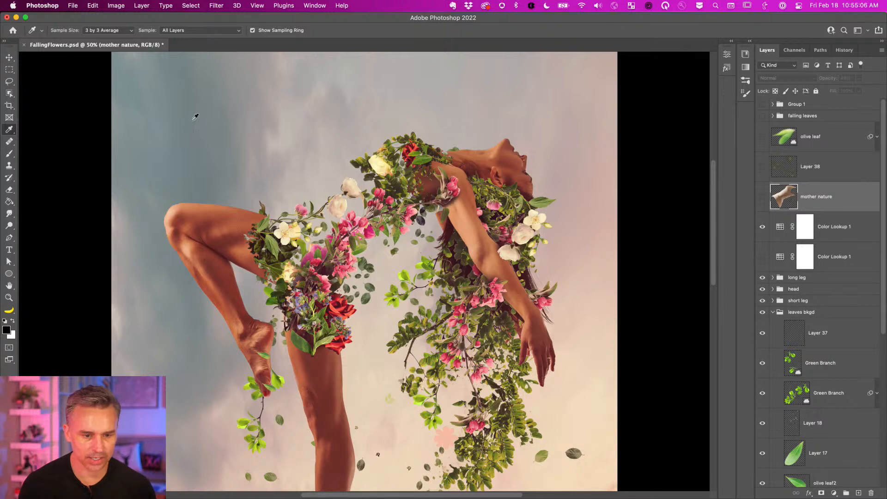
pyautogui.click(153, 127)
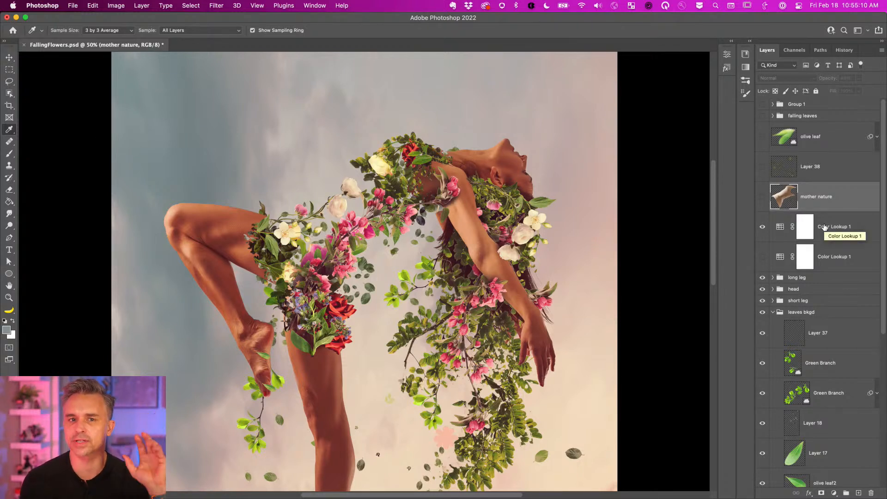
# Try sampling the sky with the upper Color Lookup layer's mask active, and reselect the mother nature layer
pyautogui.click(824, 226)
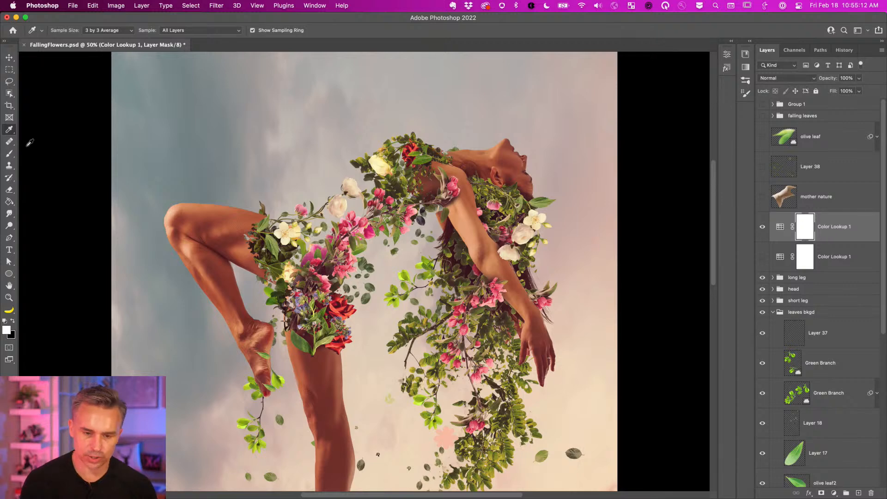
pyautogui.click(200, 141)
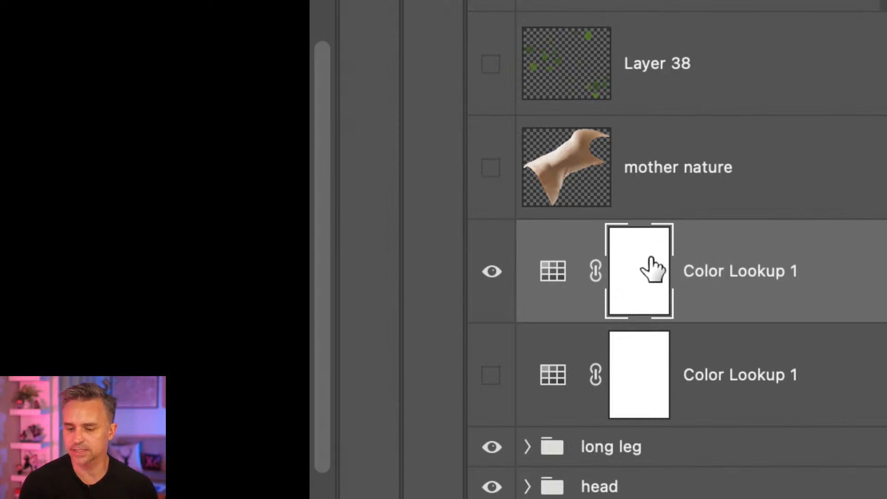
pyautogui.click(778, 191)
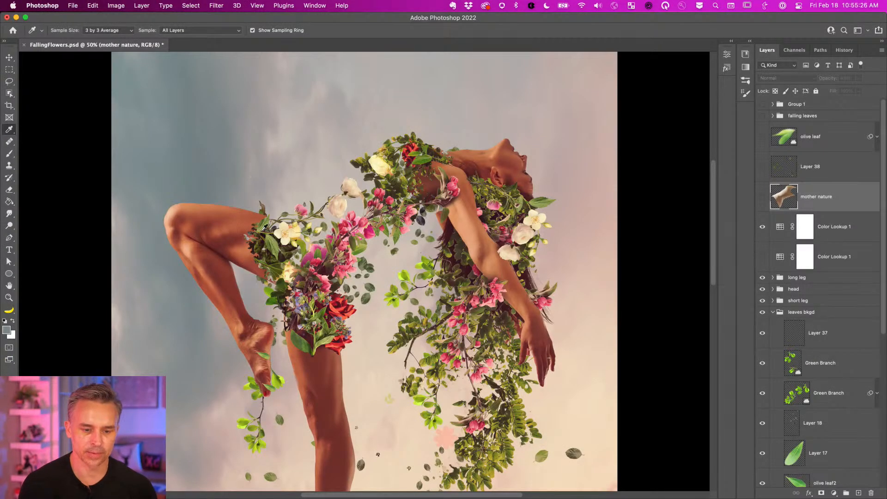
# Sample the blue-grey sky colour and fill the area surrounding the canvas with it using the Paint Bucket tool
pyautogui.click(192, 152)
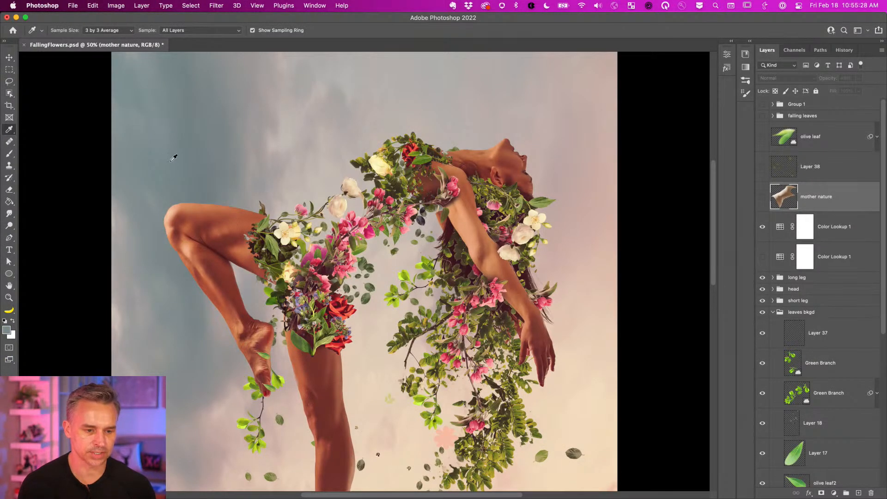
pyautogui.click(9, 202)
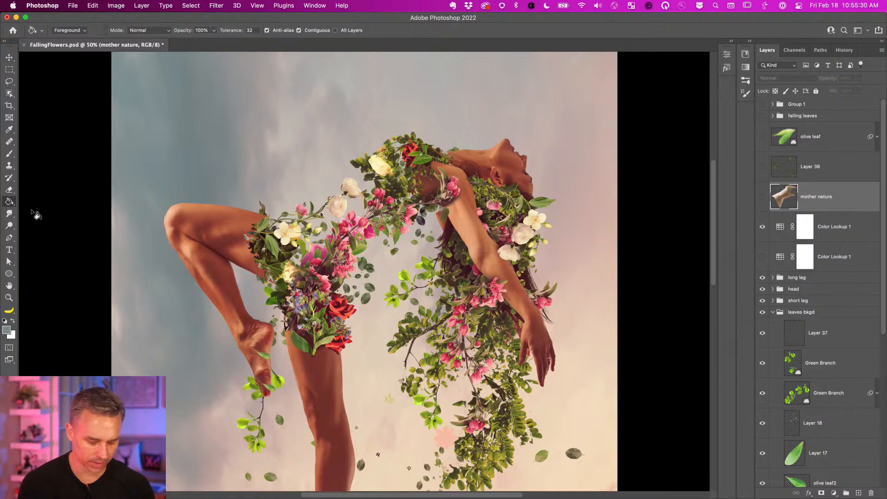
pyautogui.keyDown('shift'); pyautogui.click(64, 175); pyautogui.keyUp('shift')
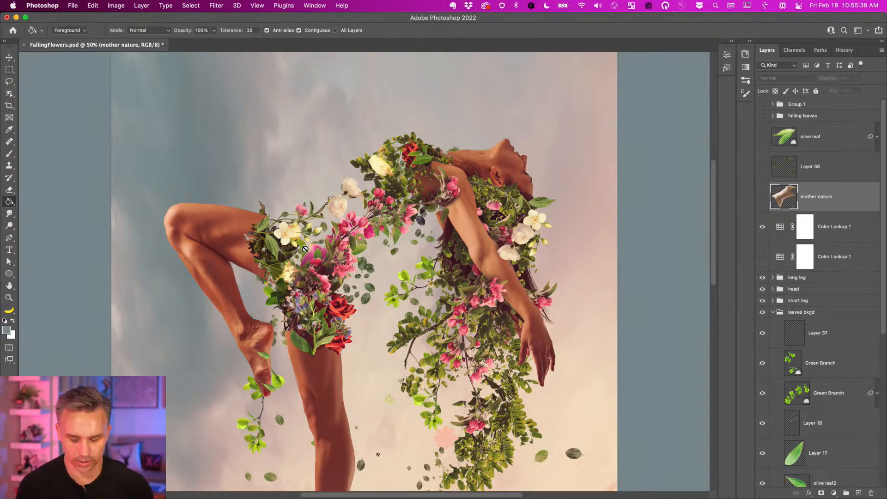
pyautogui.press('super+minus')
pyautogui.press('super+minus')
pyautogui.press('super+plus')
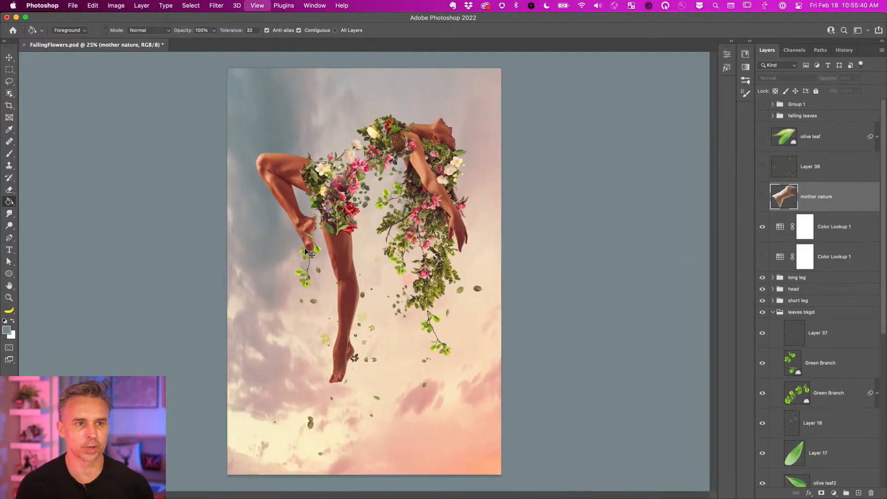
pyautogui.press('super+minus')
pyautogui.press('super+plus')
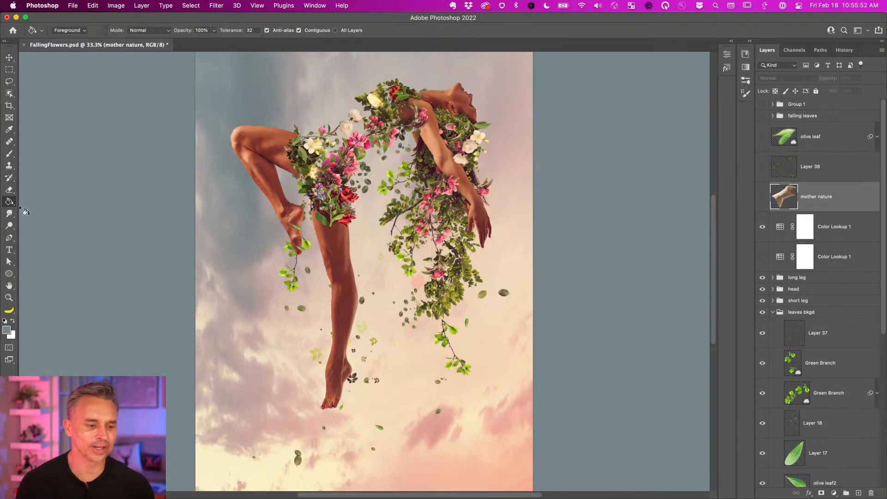
# Add an empty layer above mother nature and switch the Brush cursor between the precise crosshair and the brush-size outline
pyautogui.press('b')
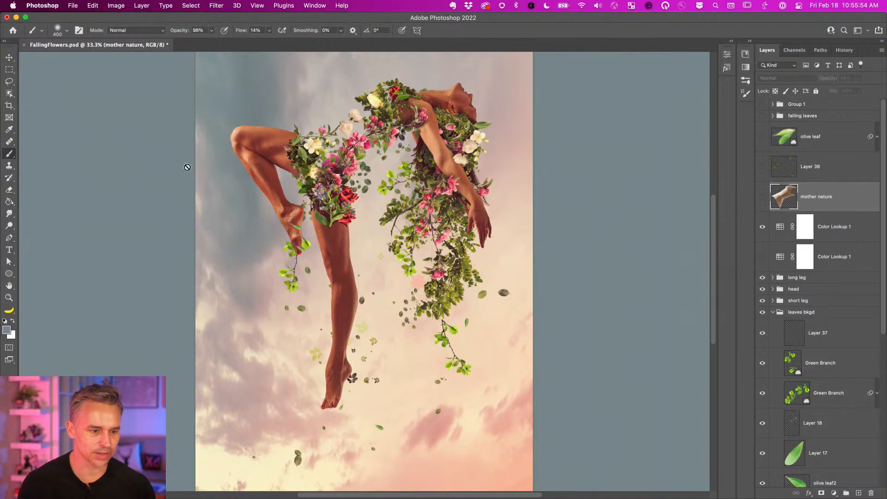
pyautogui.click(858, 492)
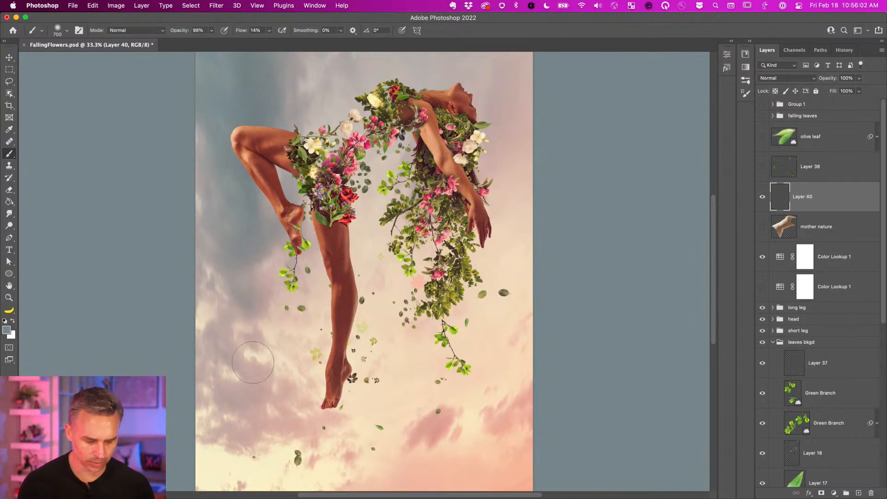
pyautogui.press('capslock')
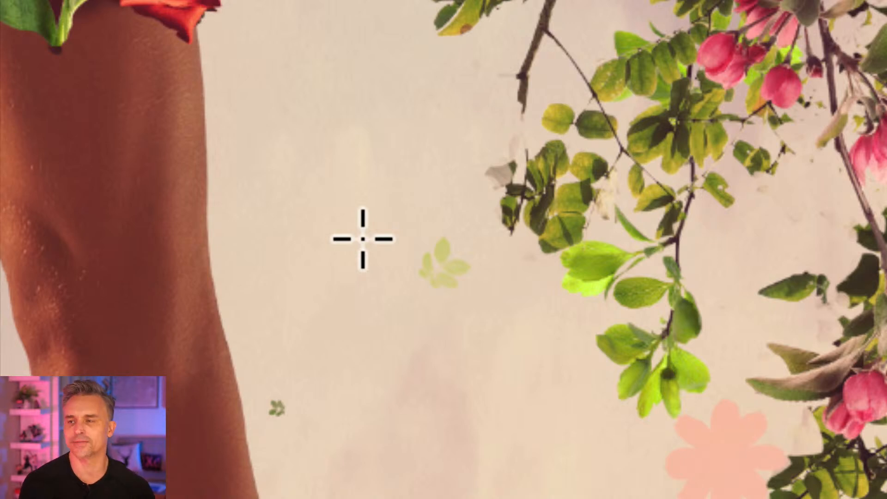
pyautogui.press('capslock')
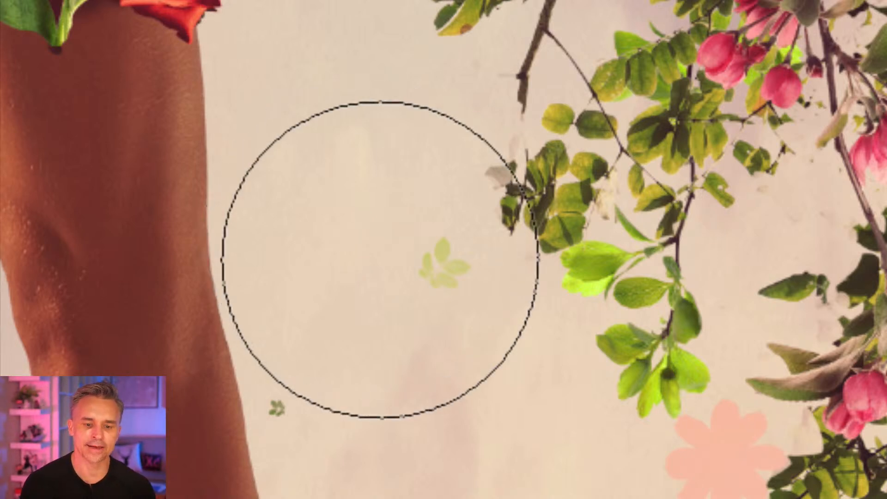
pyautogui.hscroll(-3, 390, 256)
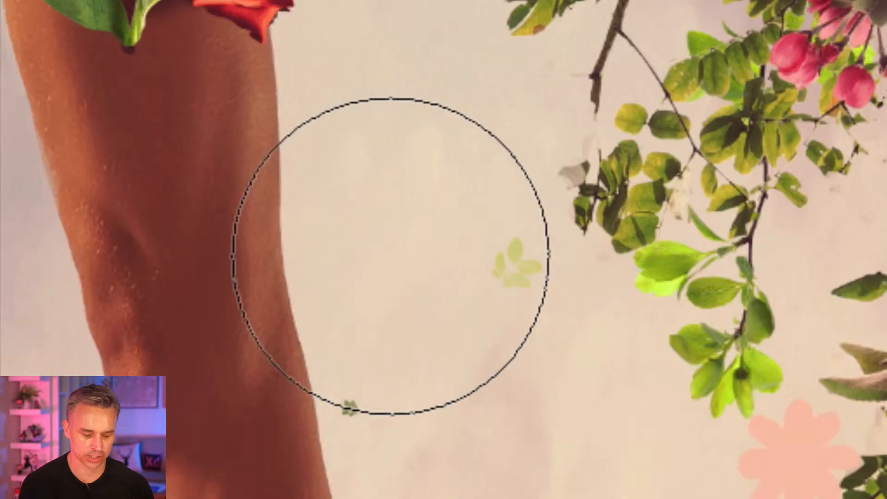
pyautogui.press('capslock')
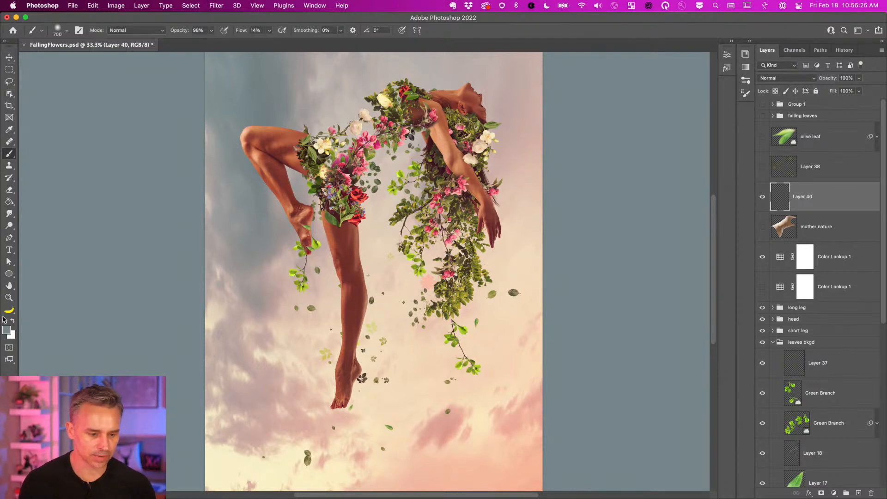
# Reset the colours to default black and white, and add a Soft Light layer filled with the neutral 50% gray
pyautogui.click(5, 321)
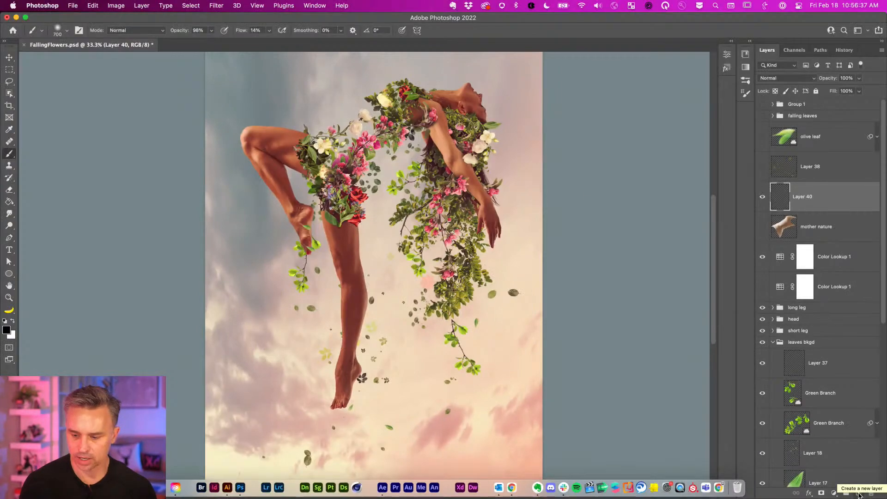
pyautogui.keyDown('alt'); pyautogui.click(858, 493); pyautogui.keyUp('alt')
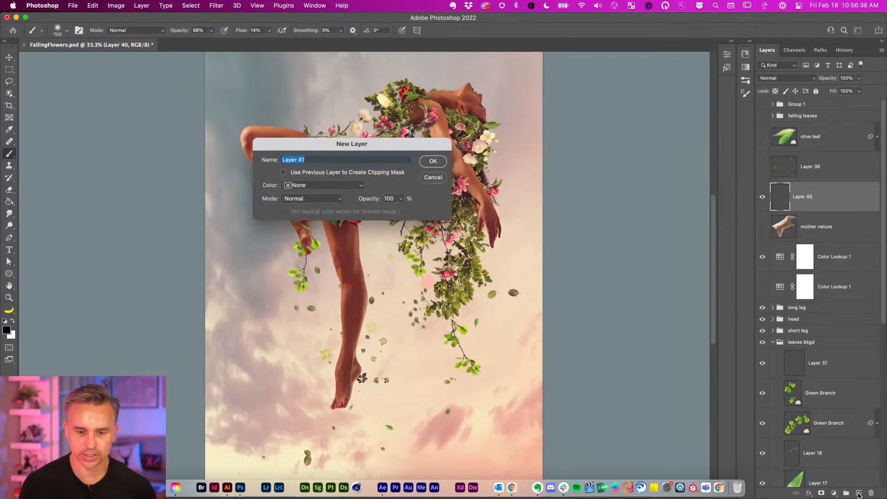
pyautogui.moveTo(388, 142); pyautogui.dragTo(477, 223)
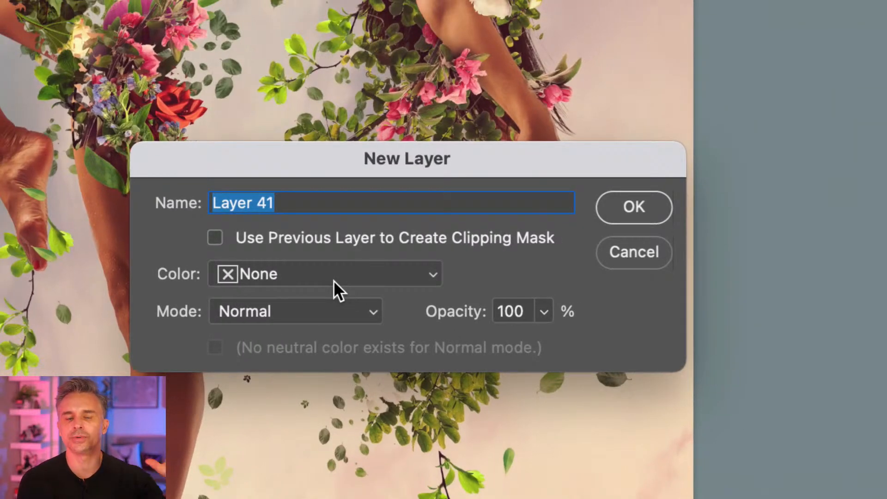
pyautogui.moveTo(292, 162); pyautogui.dragTo(359, 132)
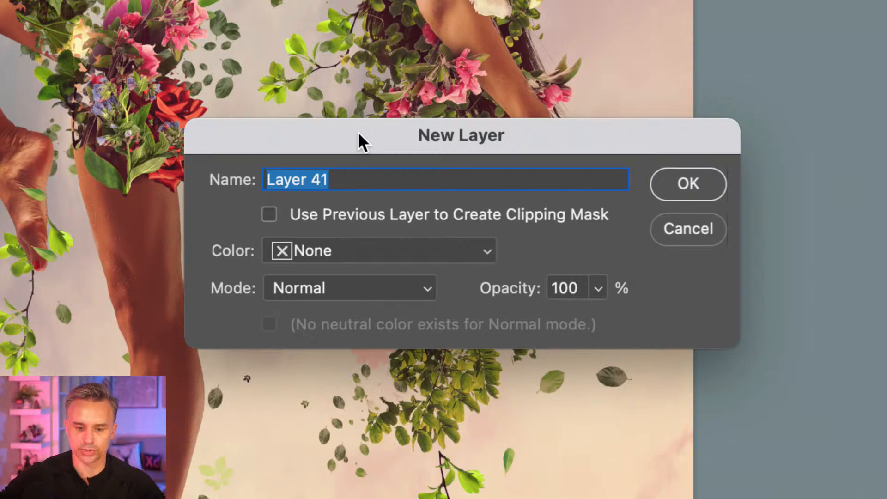
pyautogui.click(320, 284)
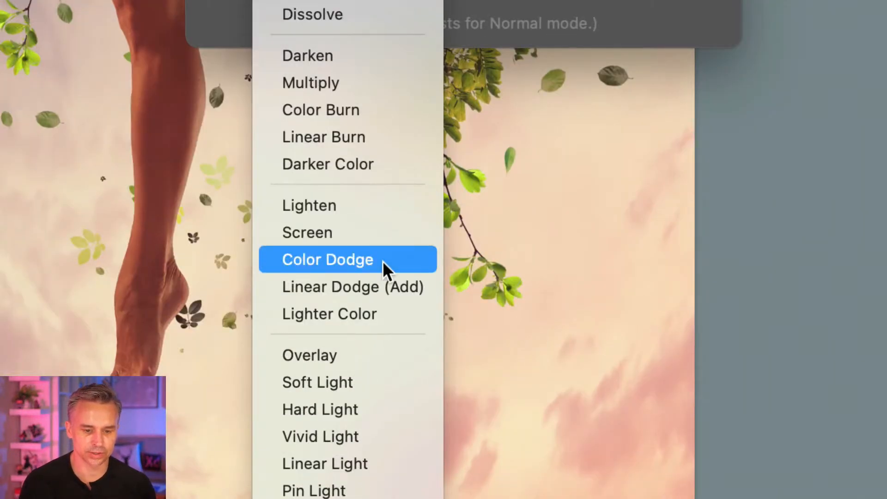
pyautogui.click(385, 384)
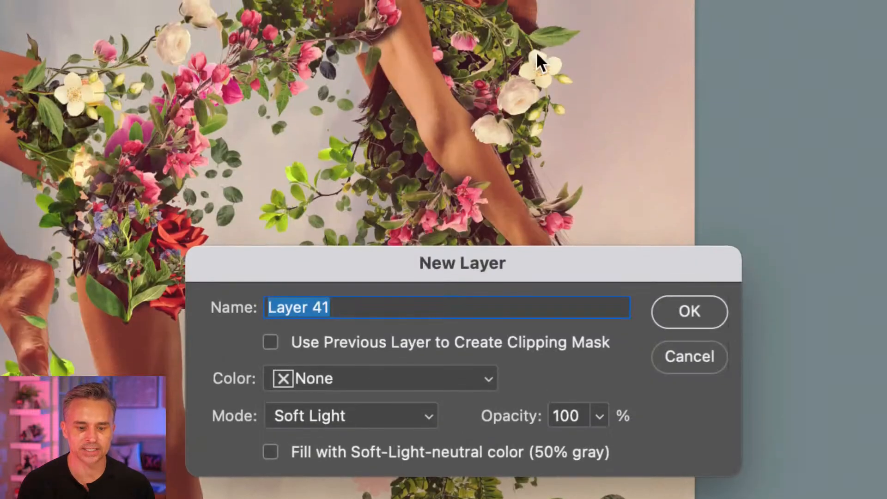
pyautogui.moveTo(483, 253); pyautogui.dragTo(503, 57)
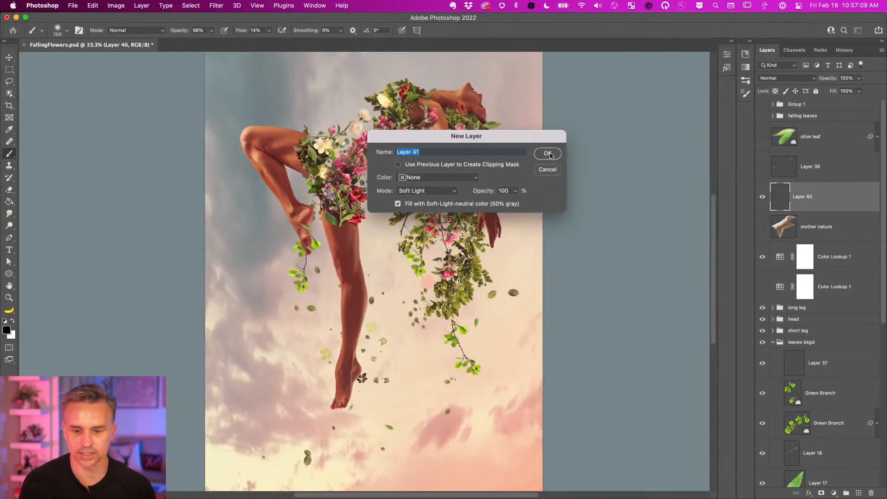
pyautogui.click(548, 154)
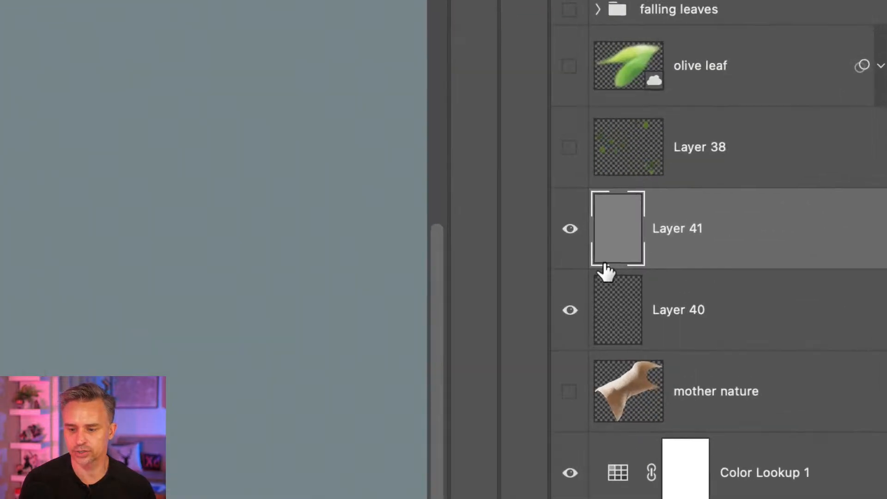
# Rename the gray-filled layer as soft light
pyautogui.doubleClick(799, 196)
pyautogui.write('sd')
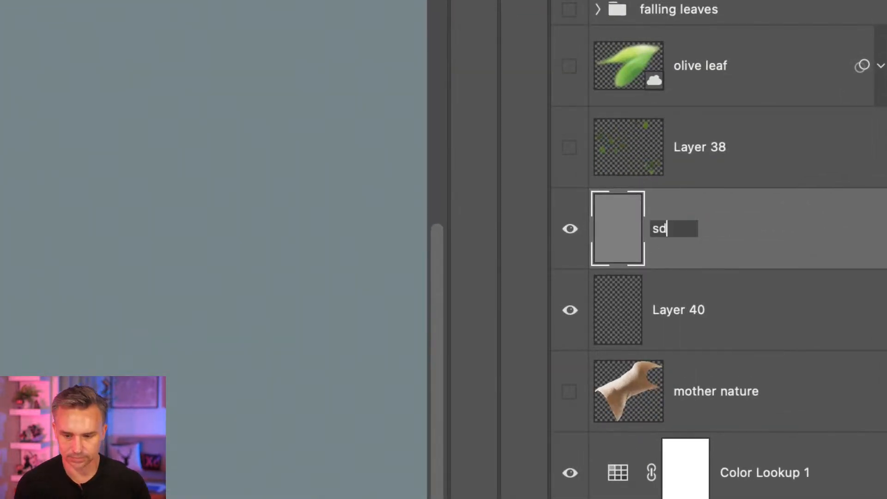
pyautogui.press('BackSpace')
pyautogui.press('BackSpace')
pyautogui.write('soft light')
pyautogui.press('Return')
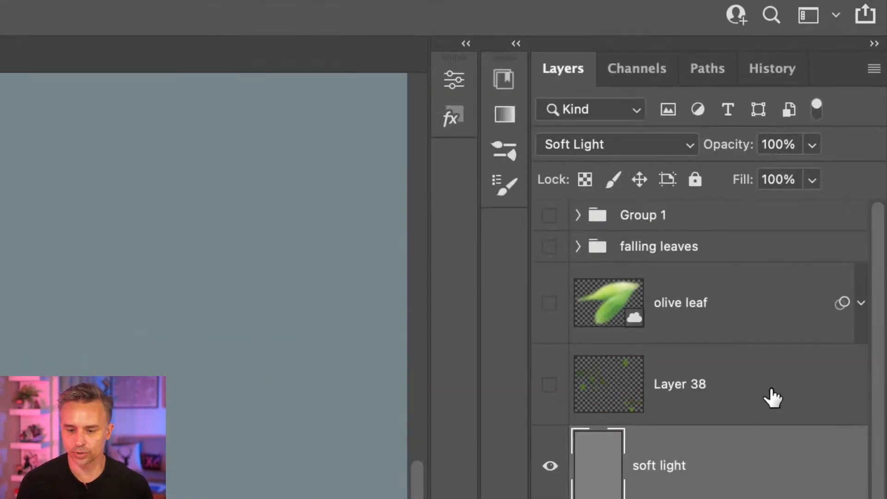
# Filter the layer list by the Attribute option so it lists only Visible layers
pyautogui.scroll(-3, 734, 458)
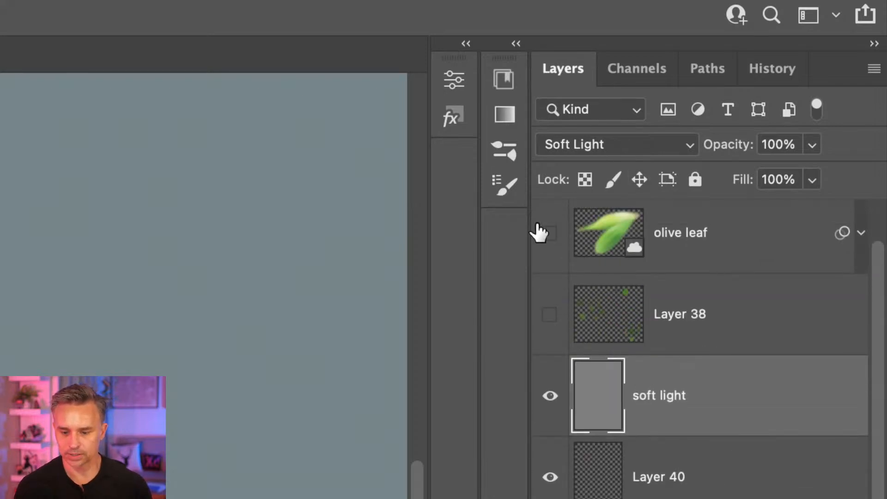
pyautogui.click(614, 113)
pyautogui.click(630, 195)
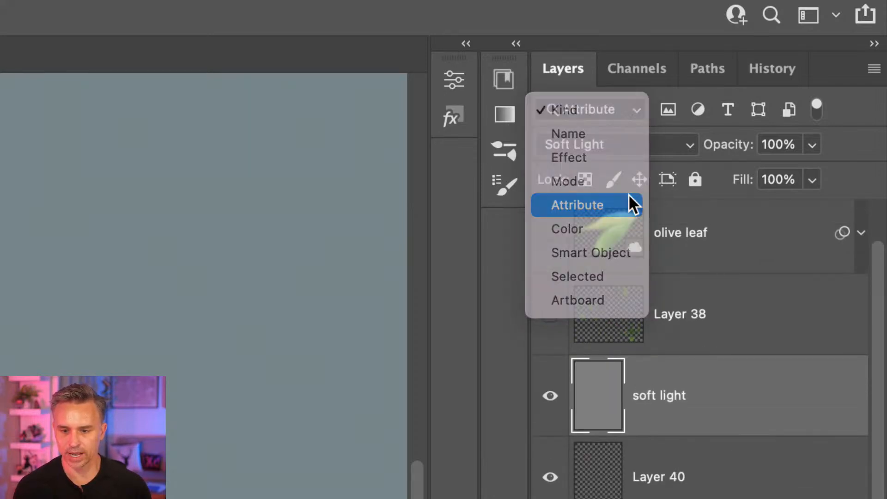
pyautogui.scroll(3, 700, 261)
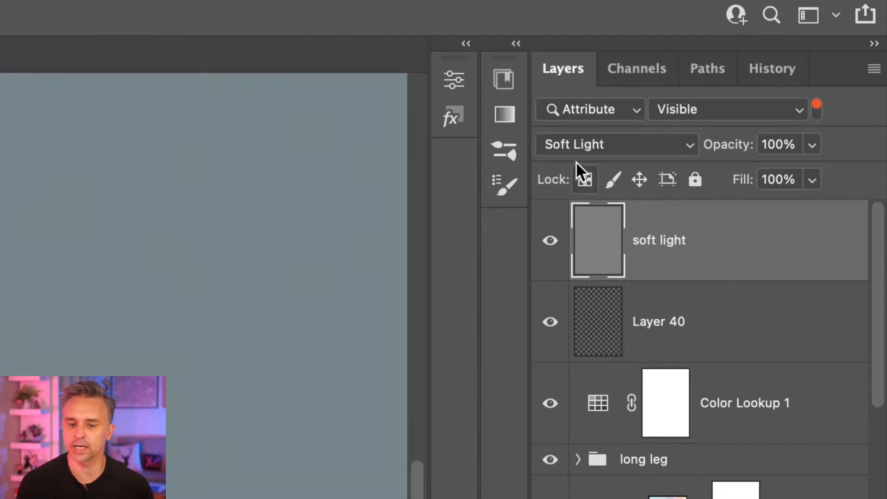
pyautogui.click(585, 180)
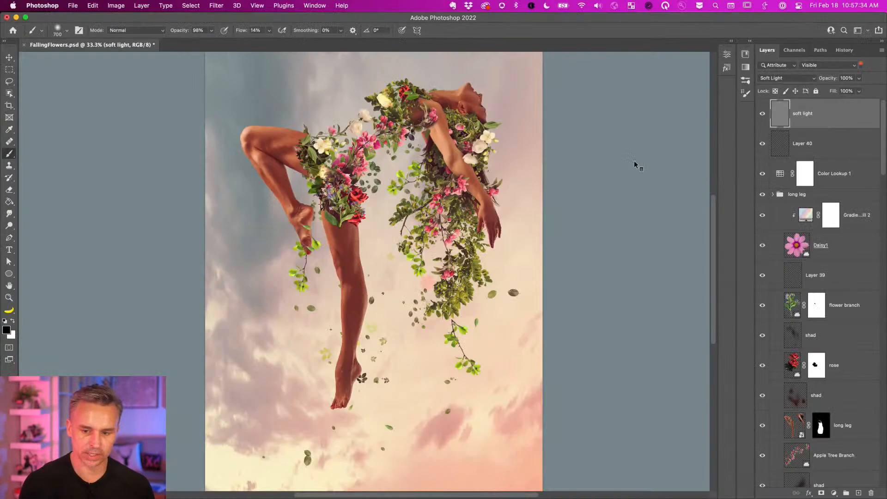
# Darken the figure's long leg by painting black on the soft light layer with a 300-pixel brush
pyautogui.press('[')
pyautogui.hscroll(2, 339, 227)
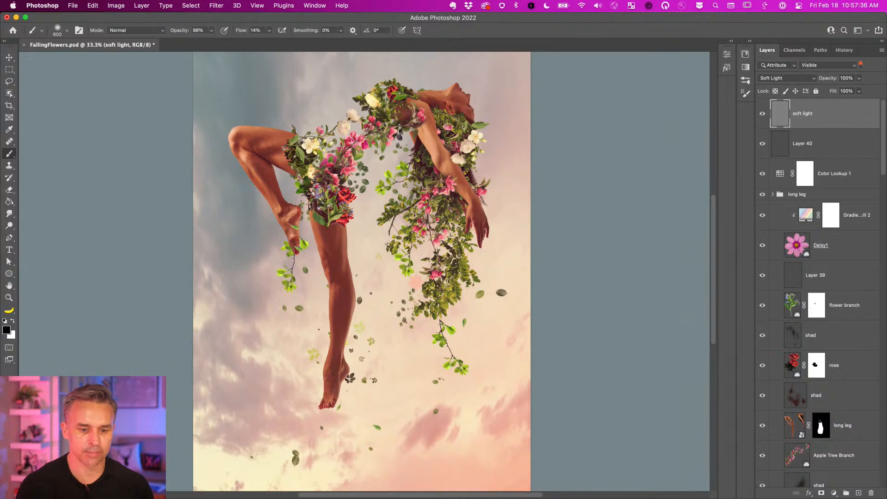
pyautogui.moveTo(317, 208)
pyautogui.mouseDown()
pyautogui.moveTo(280, 167)
pyautogui.moveTo(336, 306)
pyautogui.mouseUp()
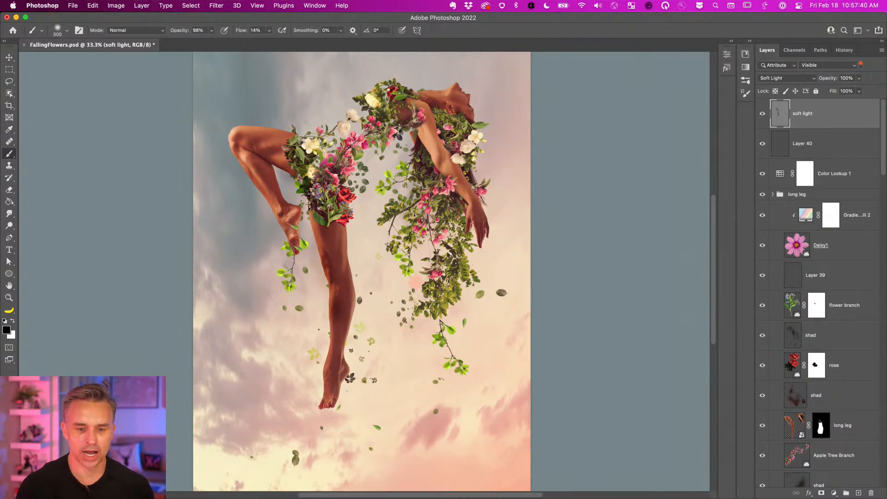
pyautogui.press('super+alt+shift+e')
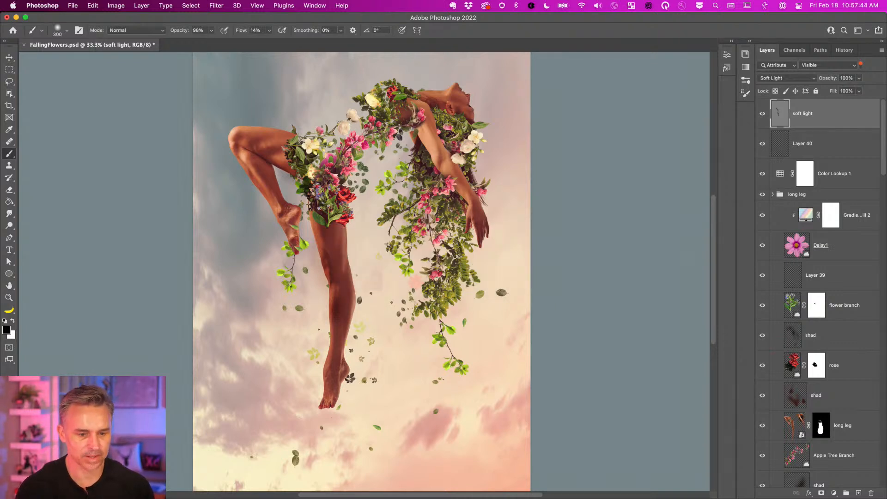
# Paint white on the soft light layer from the shoulder flowers toward the bent leg, and enlarge the brush to 600 pixels
pyautogui.press('x')
pyautogui.moveTo(392, 78)
pyautogui.mouseDown()
pyautogui.moveTo(450, 95)
pyautogui.moveTo(404, 102)
pyautogui.moveTo(336, 144)
pyautogui.moveTo(259, 132)
pyautogui.moveTo(302, 147)
pyautogui.mouseUp()
pyautogui.press(']')
pyautogui.press(']')
pyautogui.press(']')
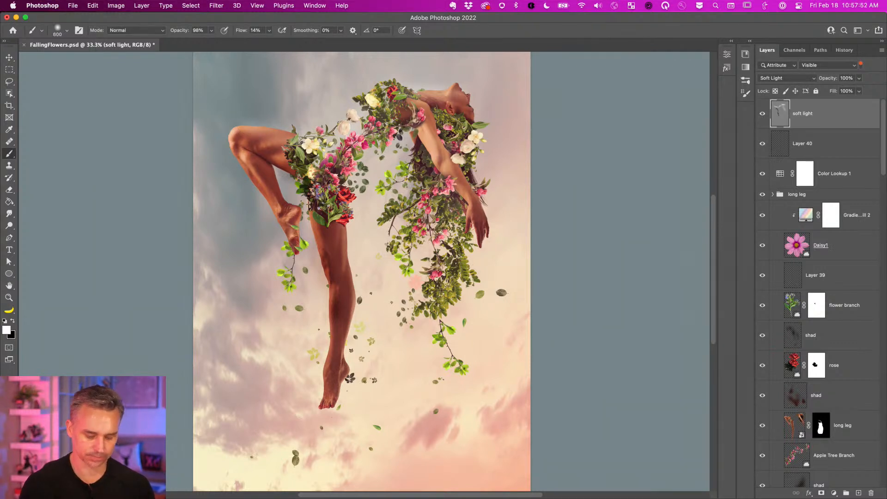
# Paint black with the 600-pixel brush over the hanging foliage, the torso flowers and the arm on the soft light layer
pyautogui.press('x')
pyautogui.press('x')
pyautogui.press('x')
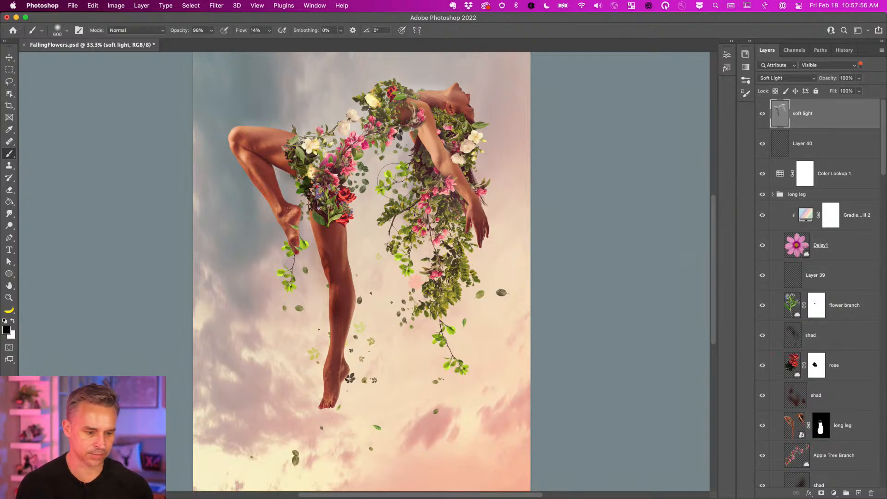
pyautogui.moveTo(412, 163); pyautogui.dragTo(433, 204)
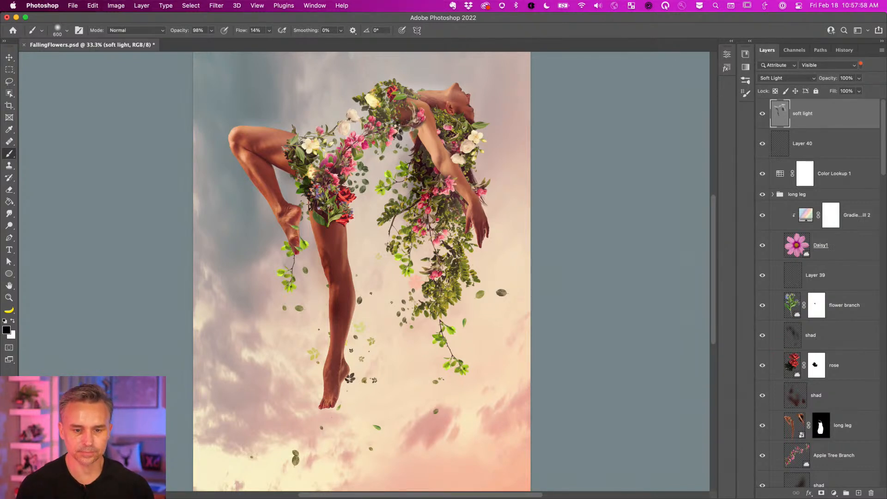
pyautogui.moveTo(416, 120); pyautogui.dragTo(346, 180)
pyautogui.moveTo(416, 129); pyautogui.dragTo(476, 221)
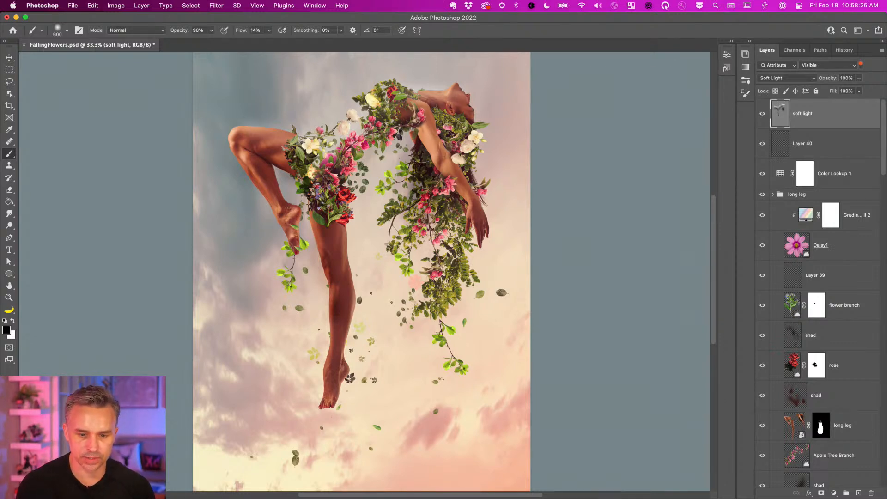
# Set the brush to 400 pixels and paint black over the flowers near the hip on the soft light layer
pyautogui.press(']')
pyautogui.press(']')
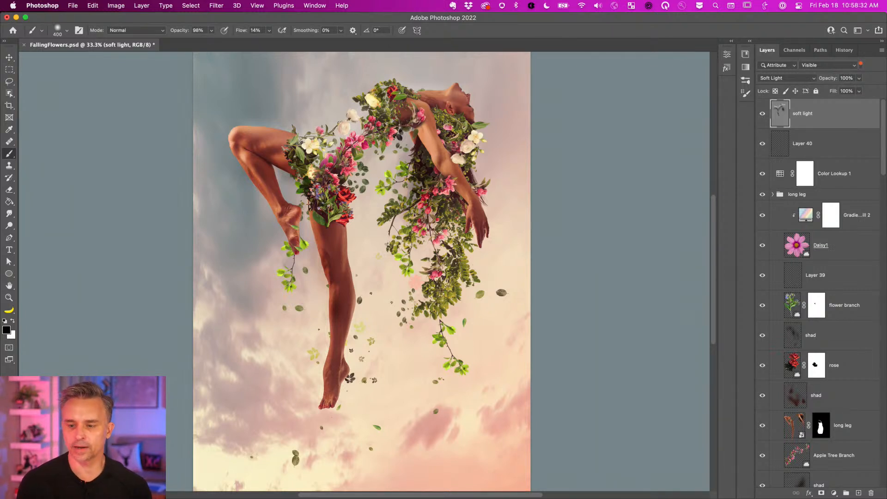
pyautogui.moveTo(322, 141); pyautogui.dragTo(330, 163)
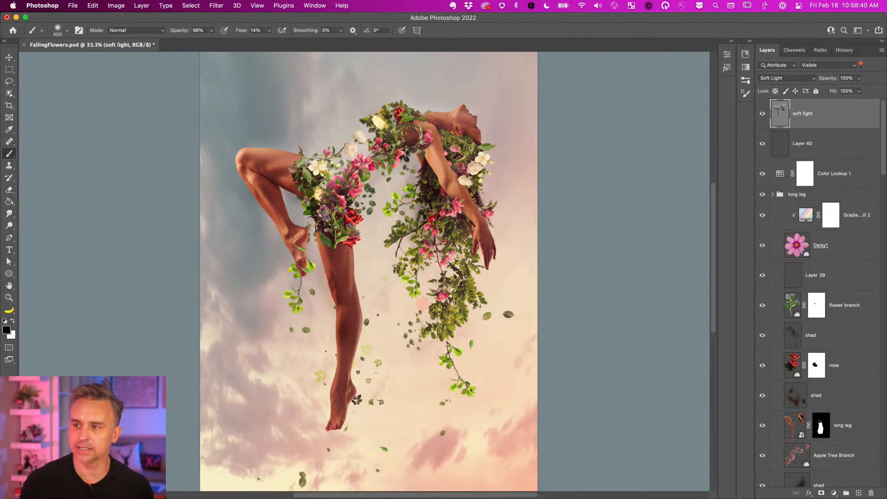
# Copy the merged artwork of the whole canvas and create a new blank document
pyautogui.press('super+a')
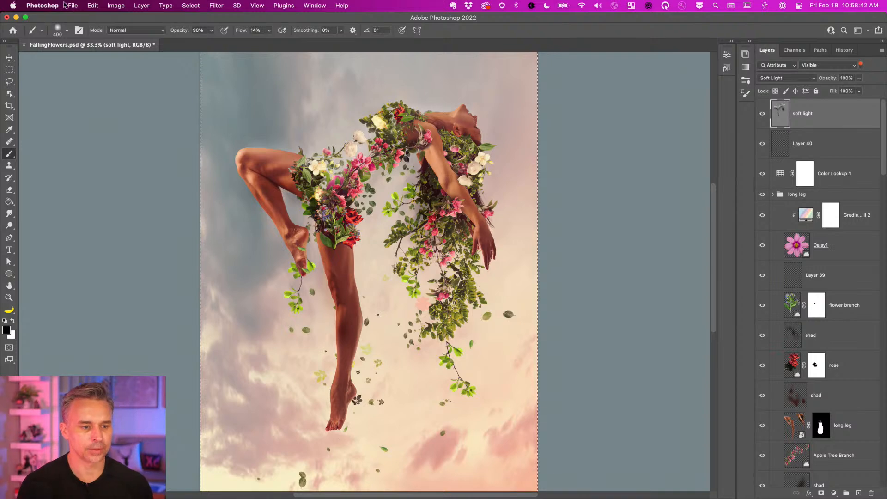
pyautogui.click(87, 6)
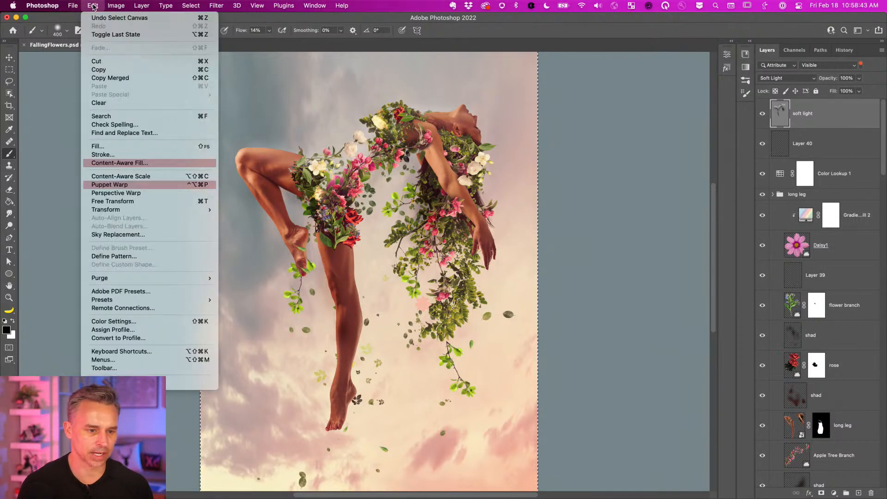
pyautogui.click(118, 80)
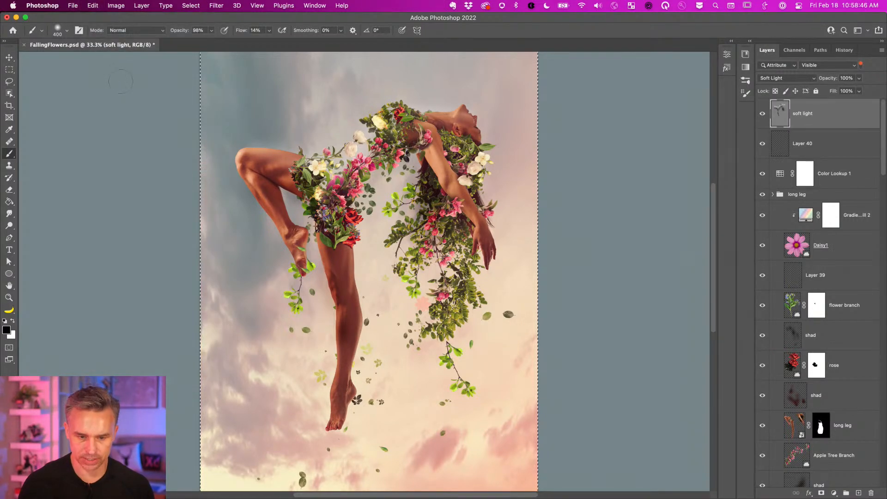
pyautogui.press('super+n')
pyautogui.press('Return')
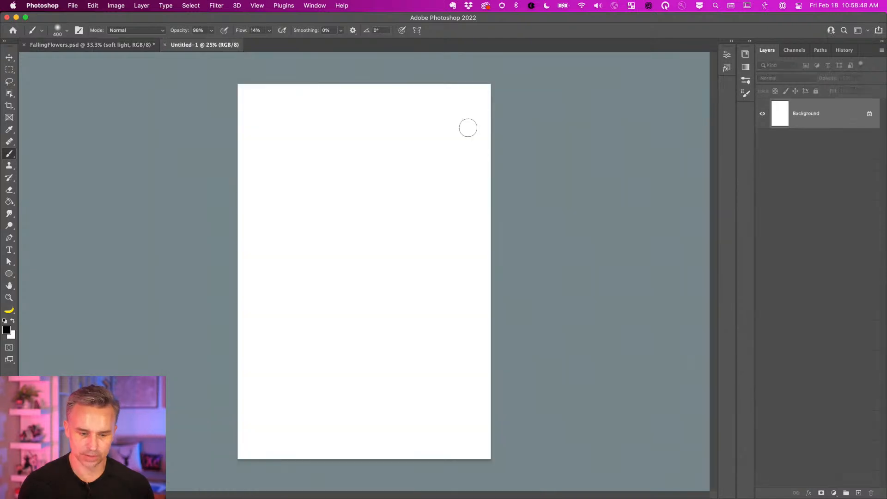
# Paste the copied artwork into the blank document and start HDR Toning on it, agreeing to flatten the document
pyautogui.press('super+v')
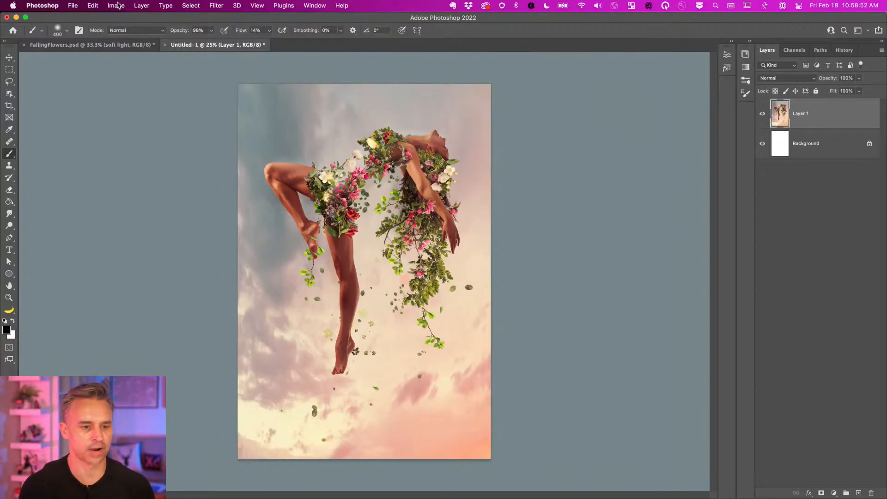
pyautogui.click(117, 6)
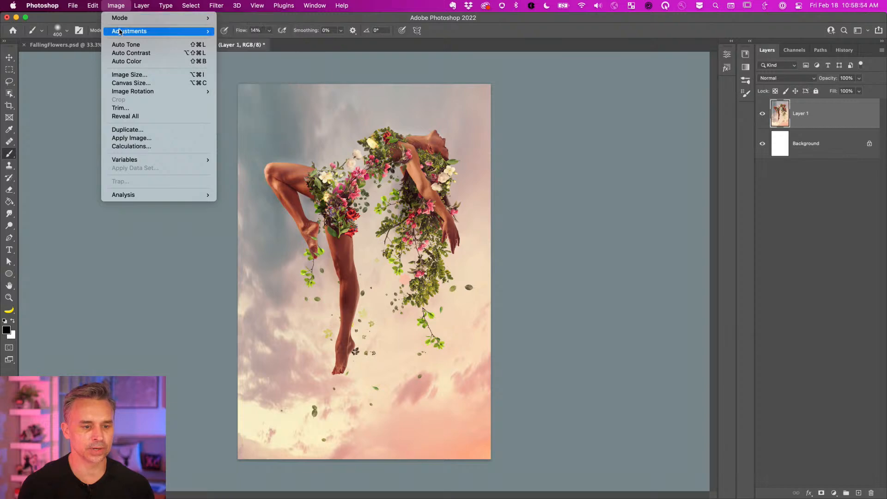
pyautogui.moveTo(119, 31)
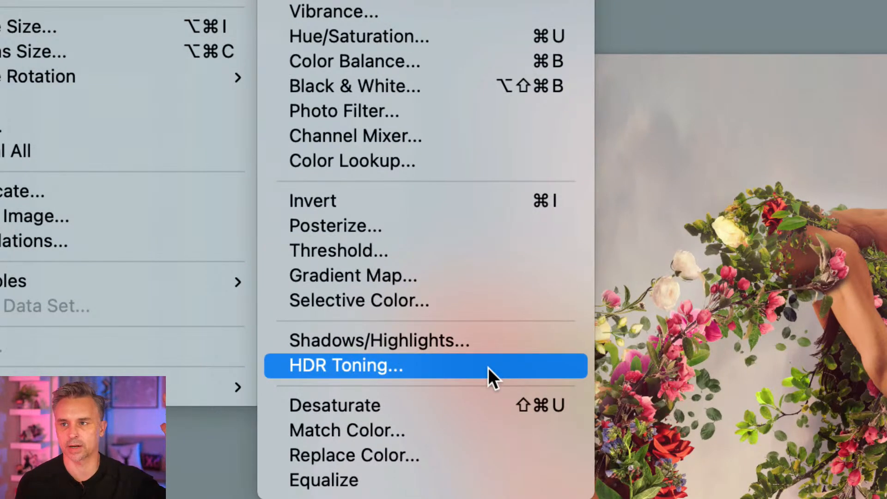
pyautogui.click(488, 367)
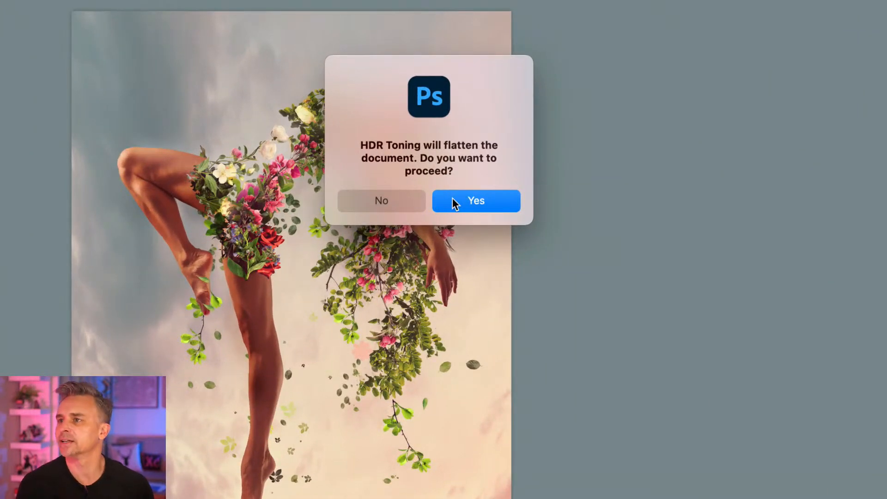
pyautogui.click(452, 201)
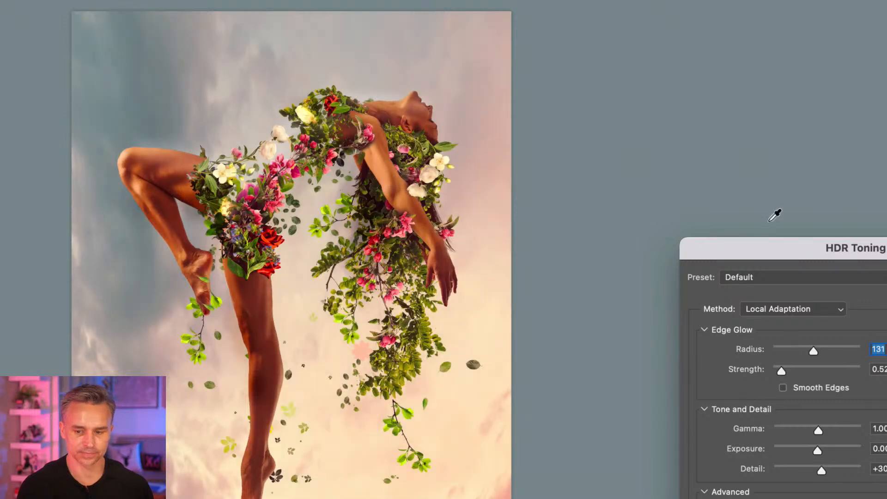
# Try the Photorealistic HDR Toning preset and compare it with the untoned image
pyautogui.moveTo(744, 248); pyautogui.dragTo(527, 48)
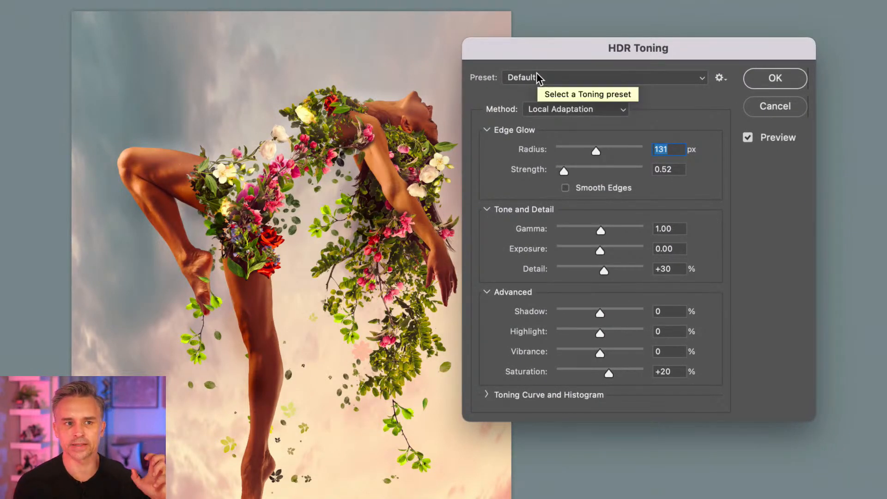
pyautogui.click(570, 78)
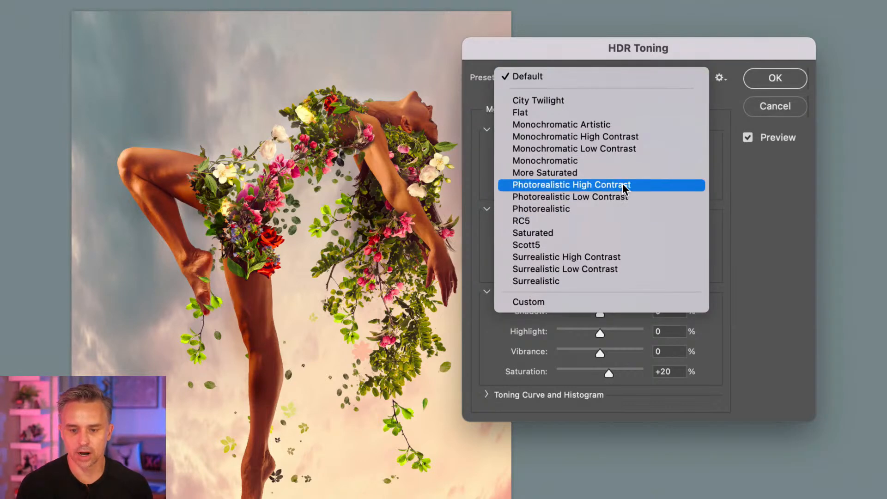
pyautogui.click(631, 211)
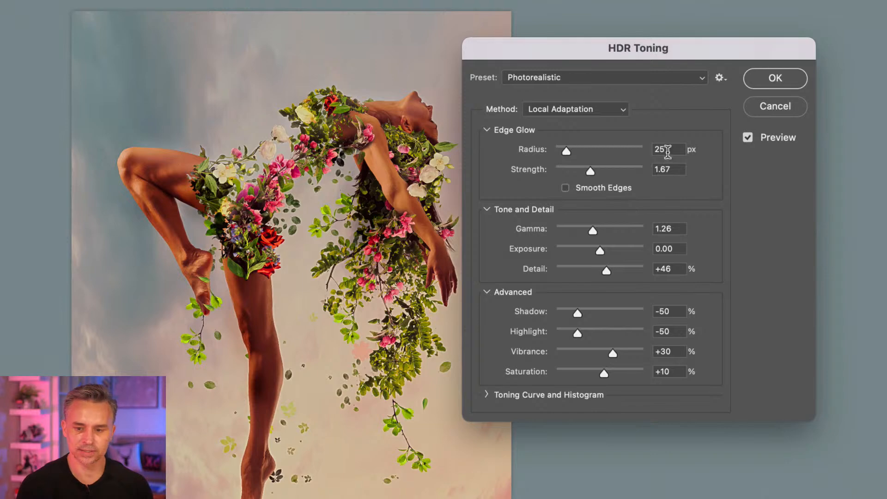
pyautogui.click(747, 137)
pyautogui.click(747, 138)
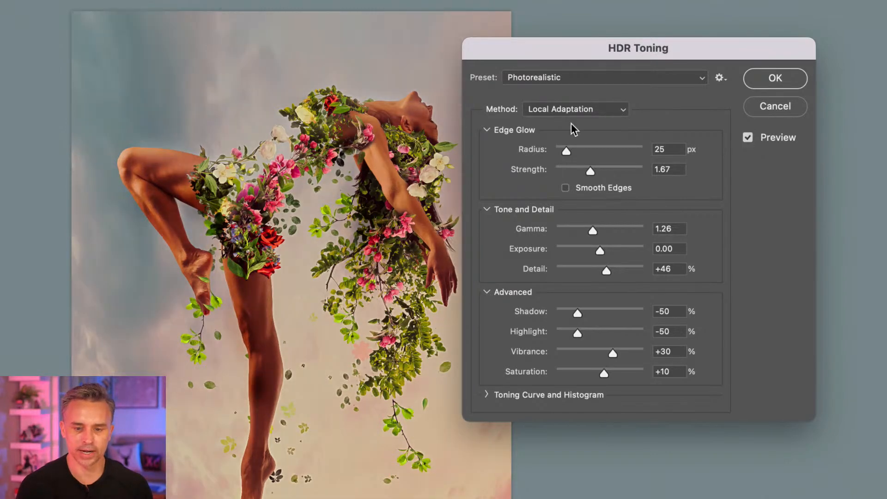
# Choose the Scott5 HDR Toning preset, compare it with the original, and apply it to the image
pyautogui.click(581, 78)
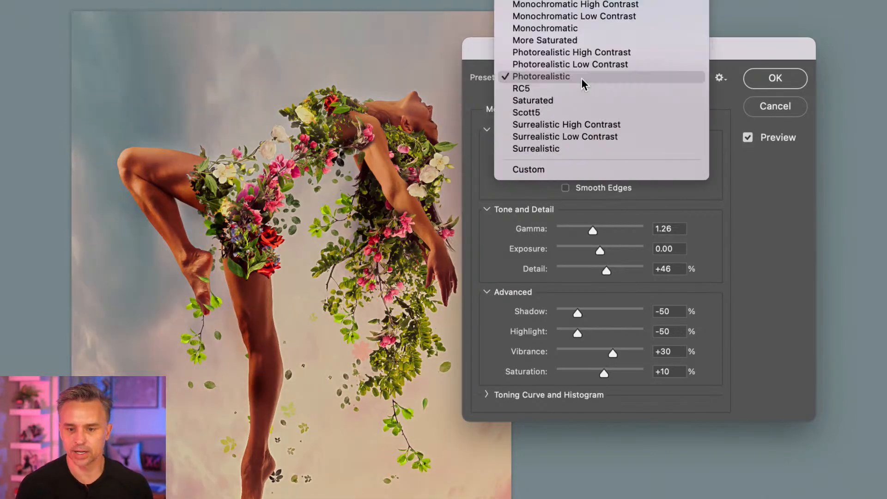
pyautogui.click(603, 115)
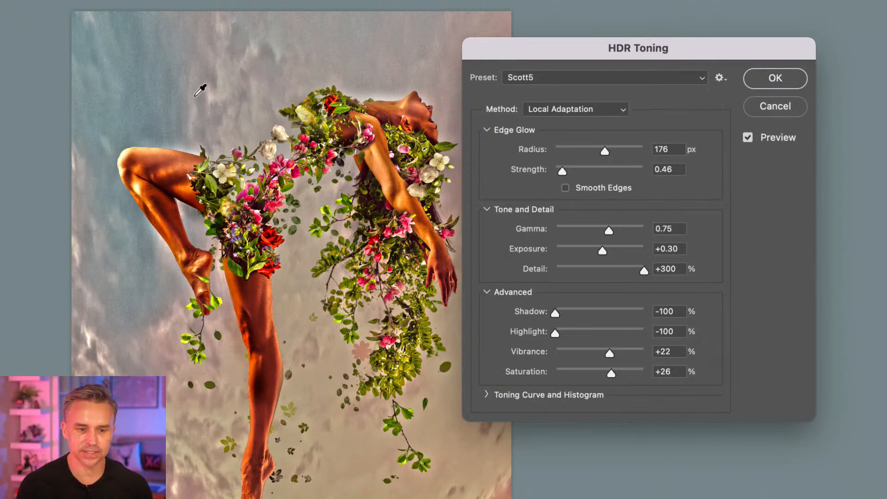
pyautogui.click(748, 138)
pyautogui.click(748, 138)
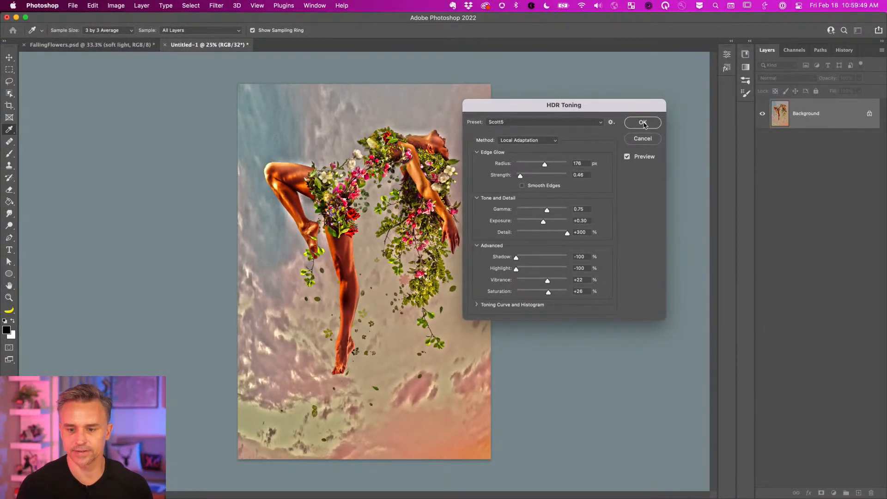
pyautogui.click(642, 123)
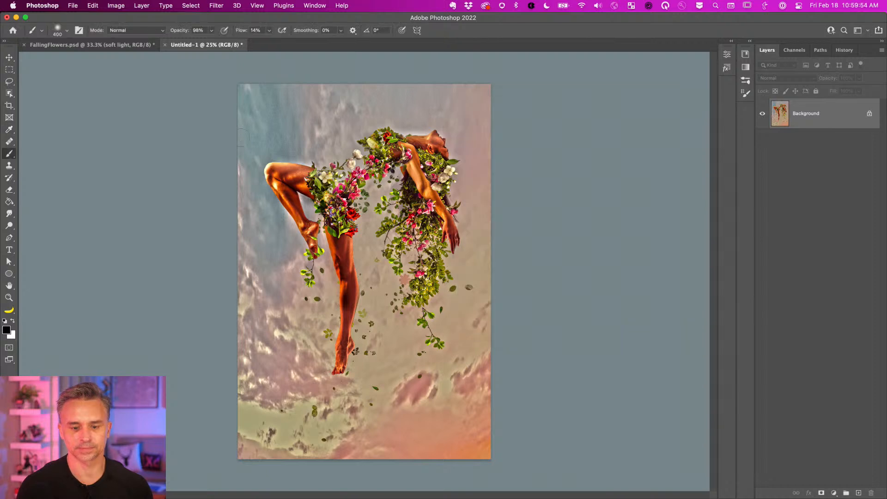
# Copy the entire toned image into FallingFlowers.psd as a new layer on top and set its blend mode to Lighten
pyautogui.press('super+a')
pyautogui.press('super+c')
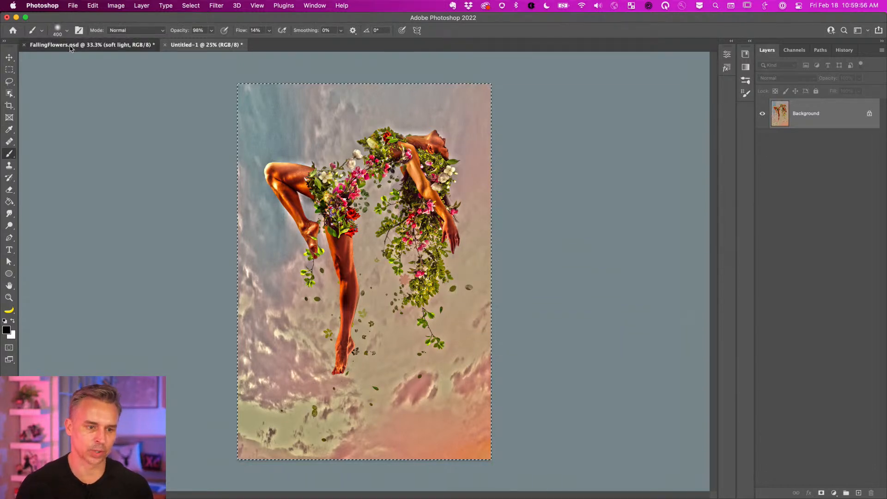
pyautogui.click(72, 45)
pyautogui.press('super+v')
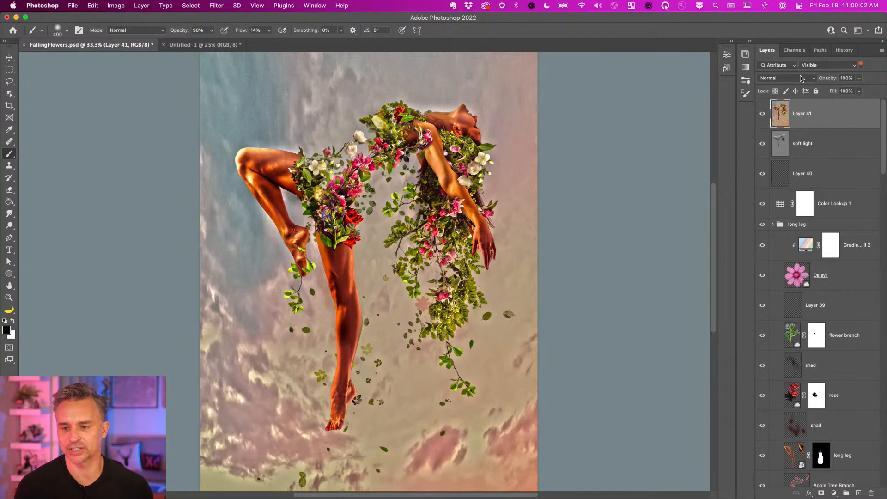
pyautogui.click(801, 78)
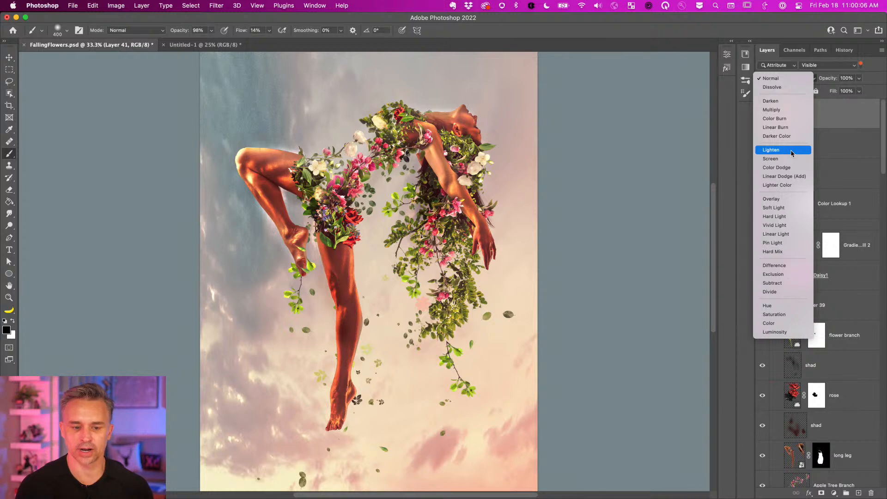
pyautogui.click(791, 154)
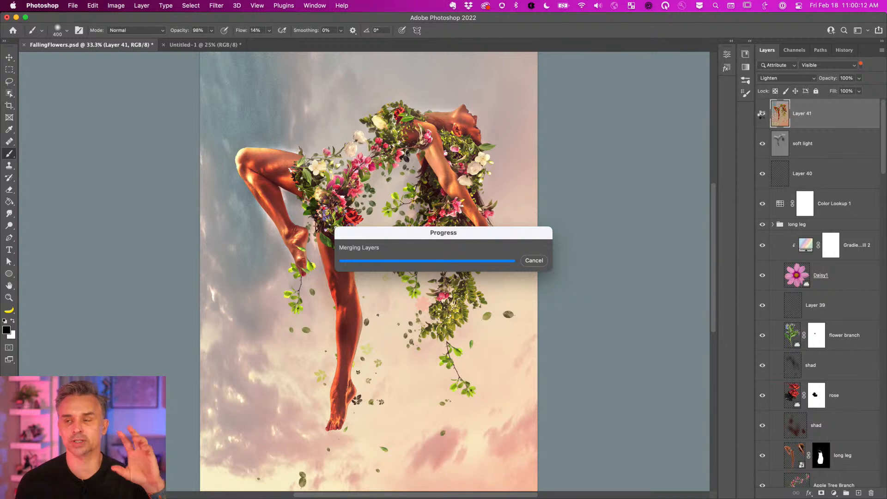
# Hide the toned layer, switch the layer filter from visible-only back to Kind, and show the toned layer again
pyautogui.press('Delete')
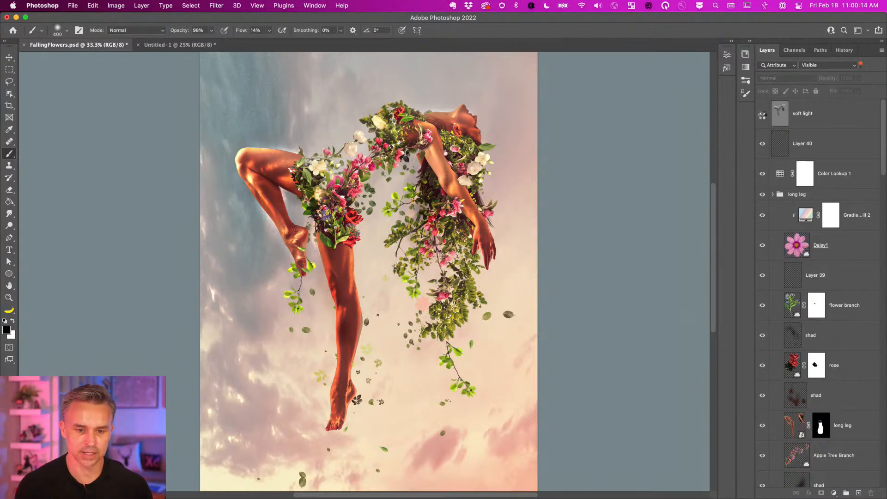
pyautogui.click(787, 65)
pyautogui.click(825, 67)
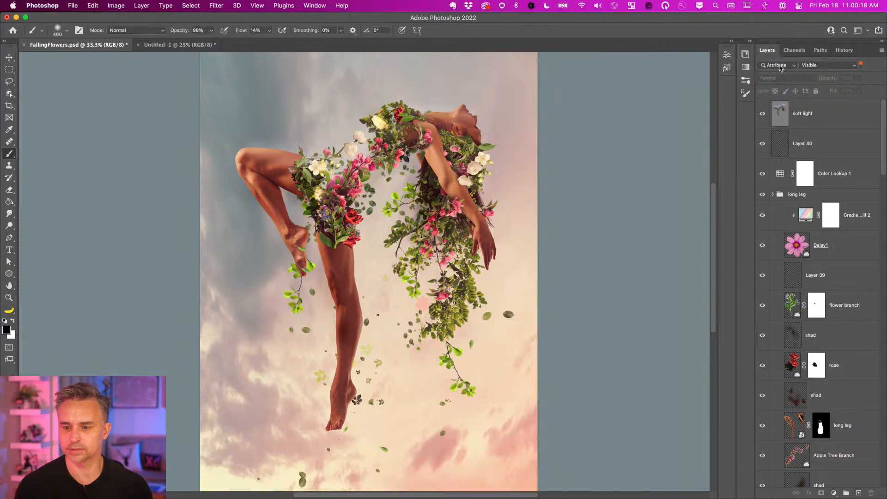
pyautogui.click(779, 67)
pyautogui.click(777, 32)
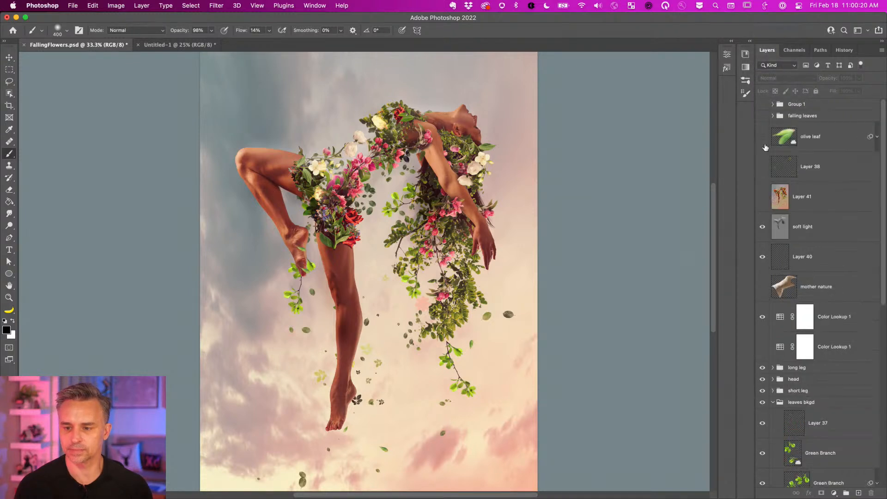
pyautogui.click(761, 197)
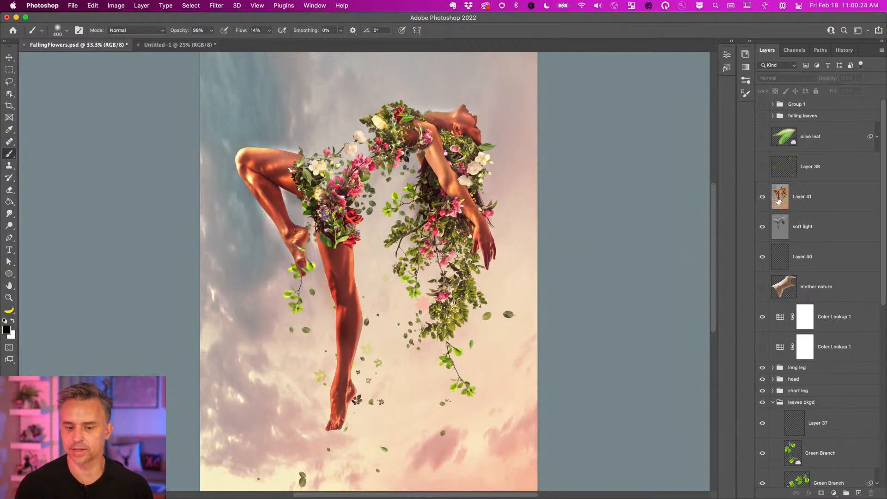
# Compare the figure up close with and without the toned Layer 41
pyautogui.press('super+plus')
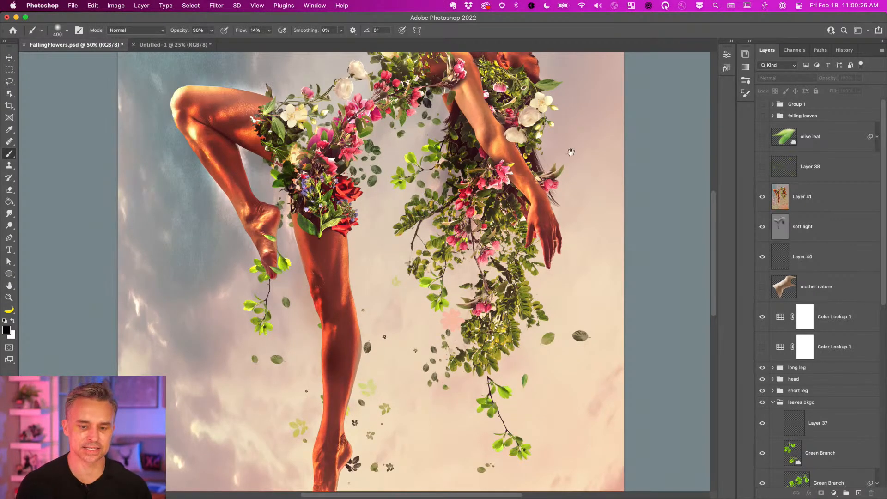
pyautogui.moveTo(381, 150); pyautogui.dragTo(406, 259)
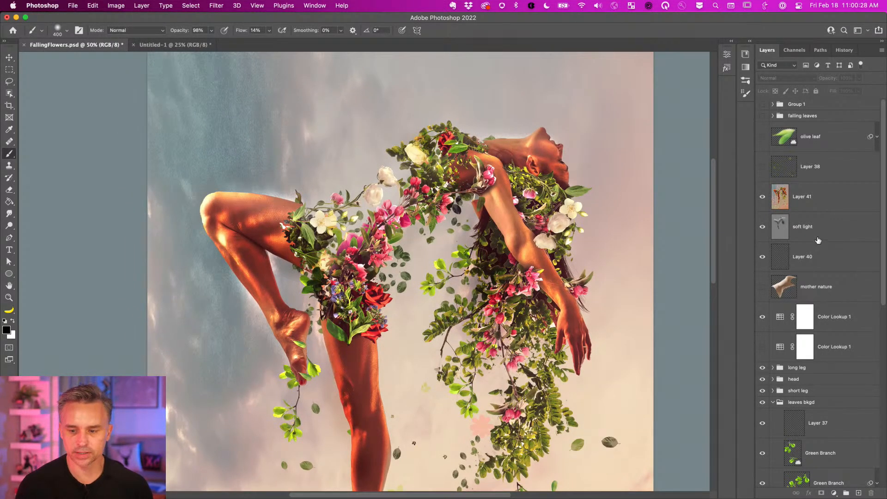
pyautogui.click(763, 196)
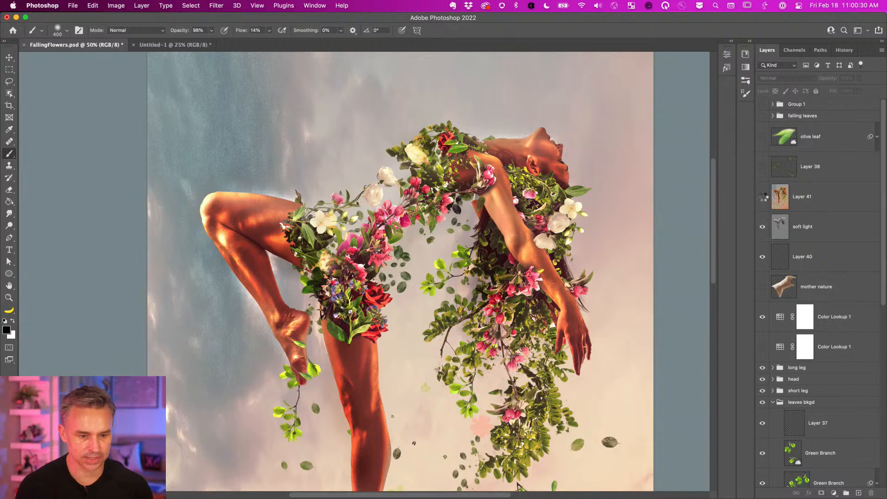
pyautogui.click(763, 197)
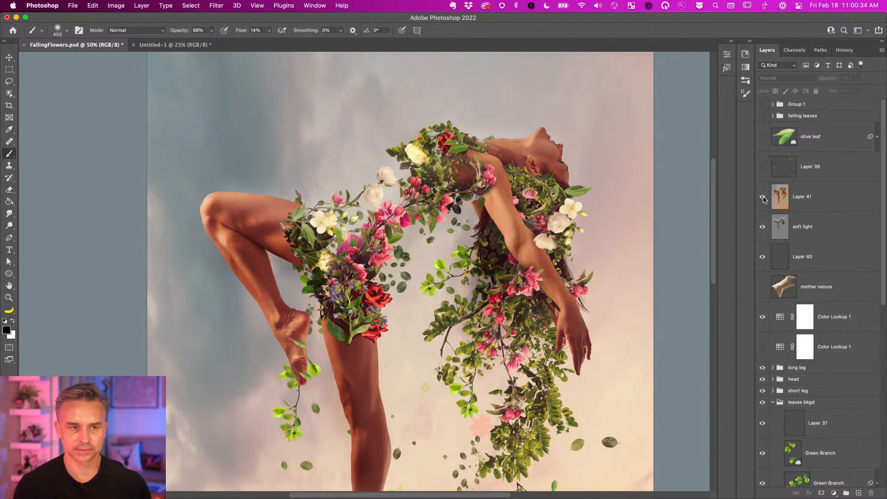
pyautogui.click(763, 197)
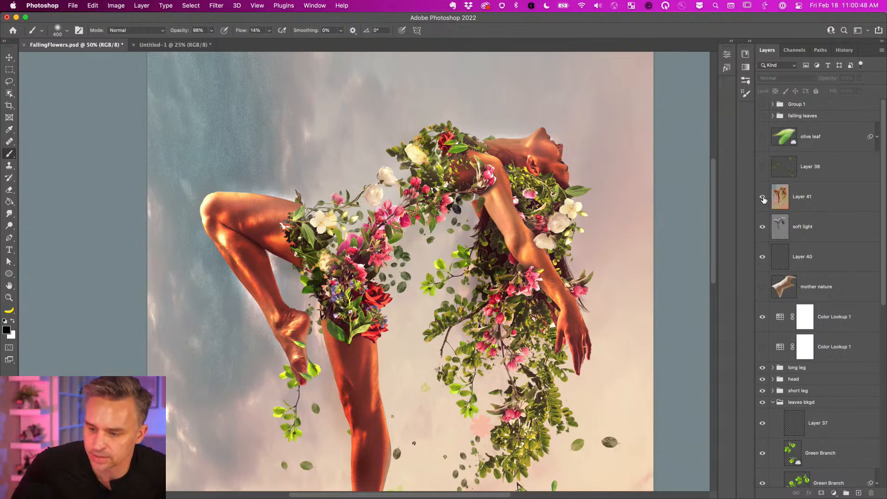
pyautogui.click(763, 197)
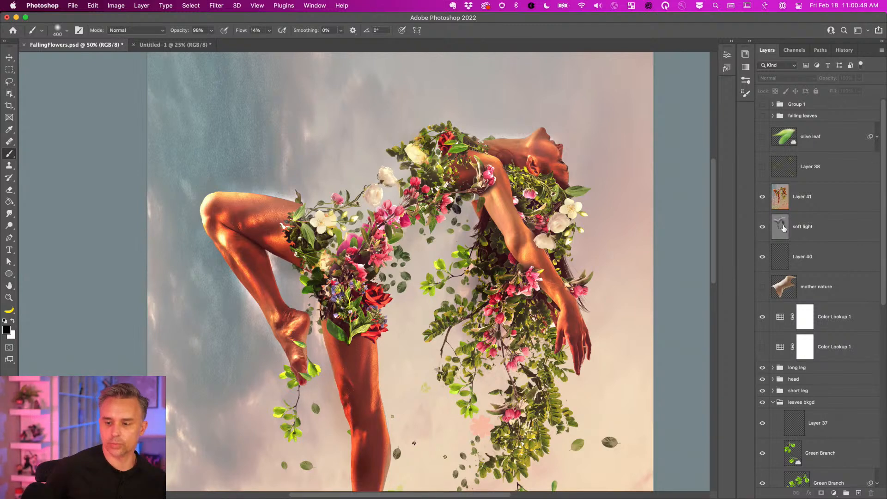
# Add a new layer directly above Layer 41 and stamp all visible layers into it
pyautogui.click(805, 203)
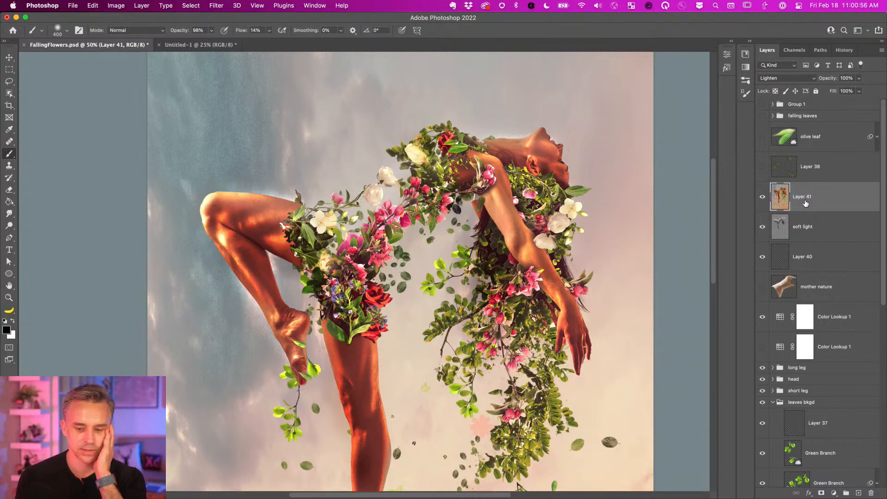
pyautogui.click(858, 493)
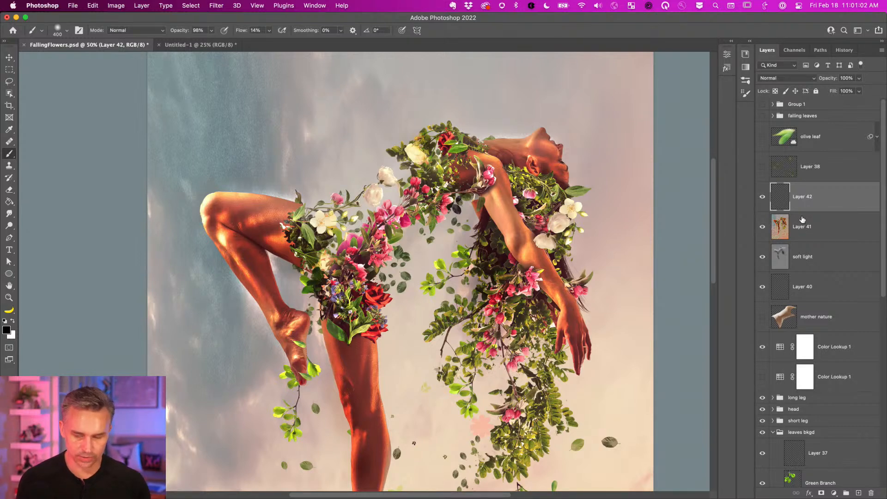
pyautogui.click(881, 51)
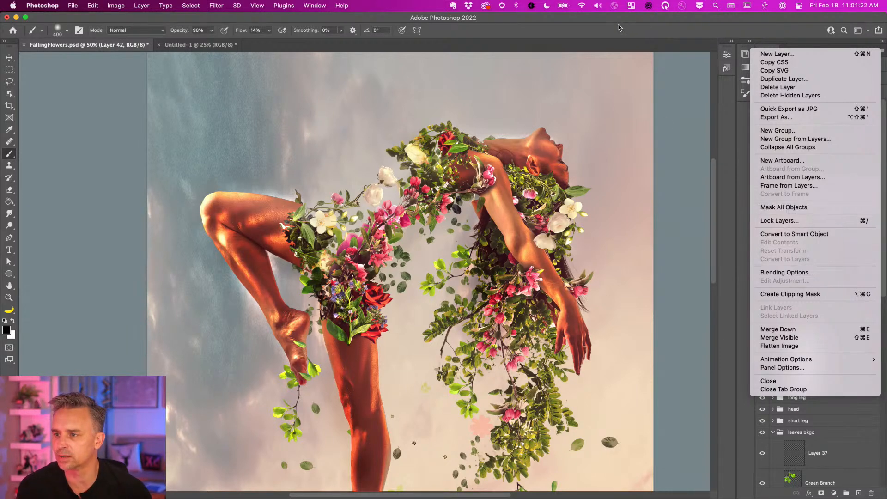
pyautogui.click(620, 30)
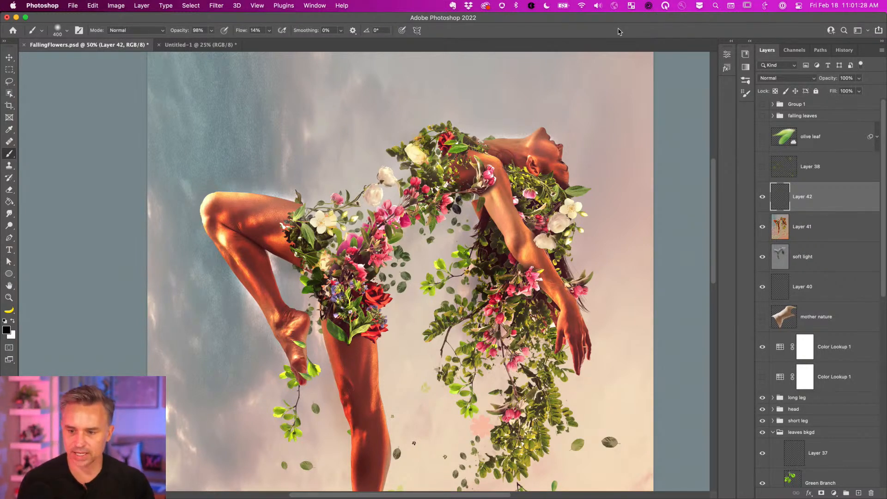
pyautogui.press('super+alt+shift+e')
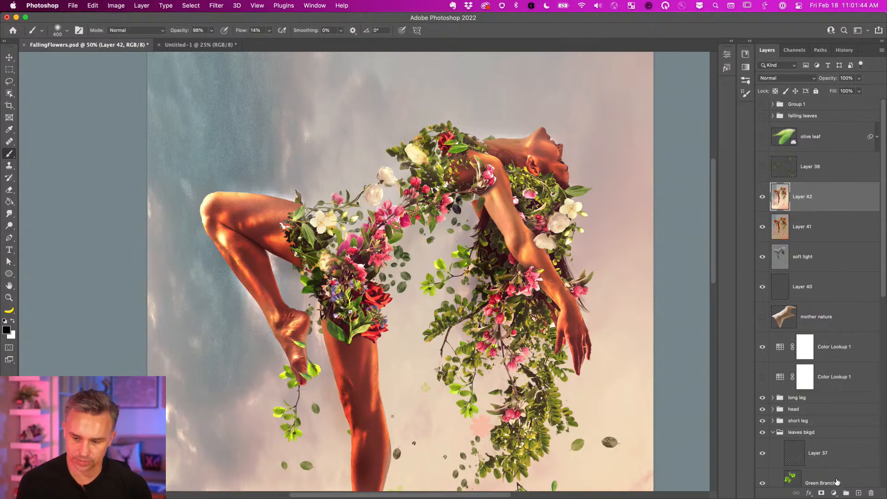
# Add an empty layer above the stamped layer, undo it, and redo it
pyautogui.click(858, 492)
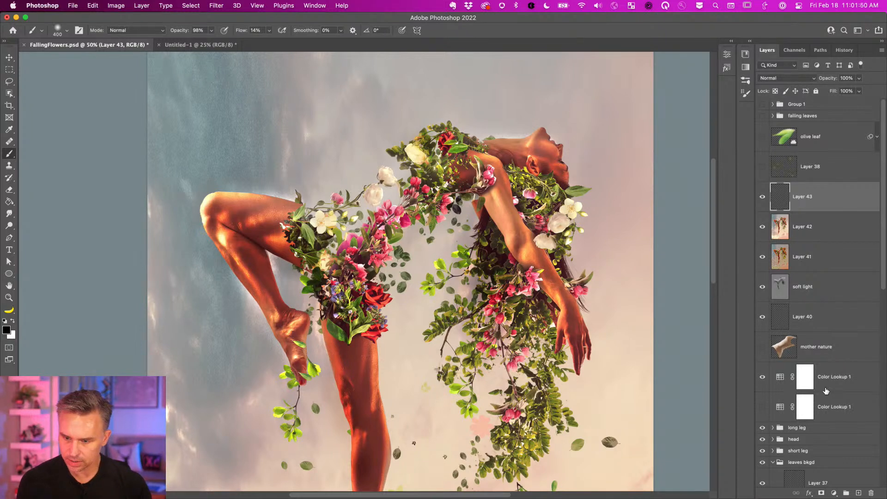
pyautogui.press('super+z')
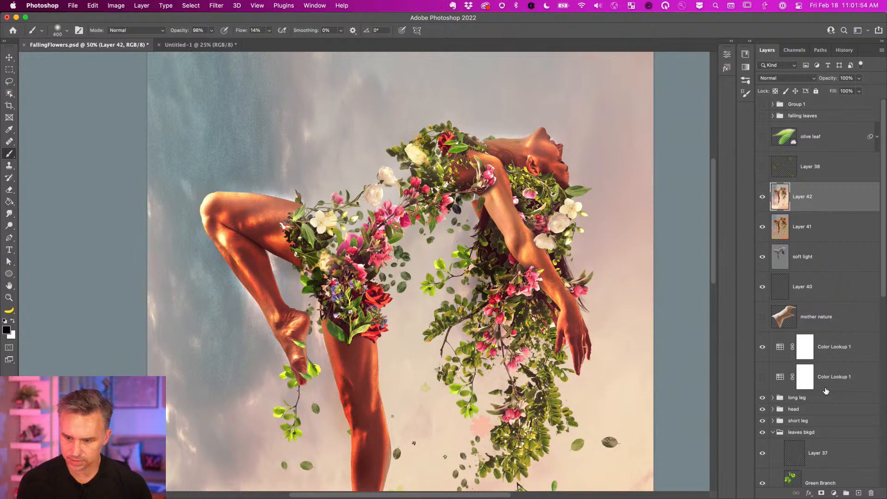
pyautogui.press('super+shift+z')
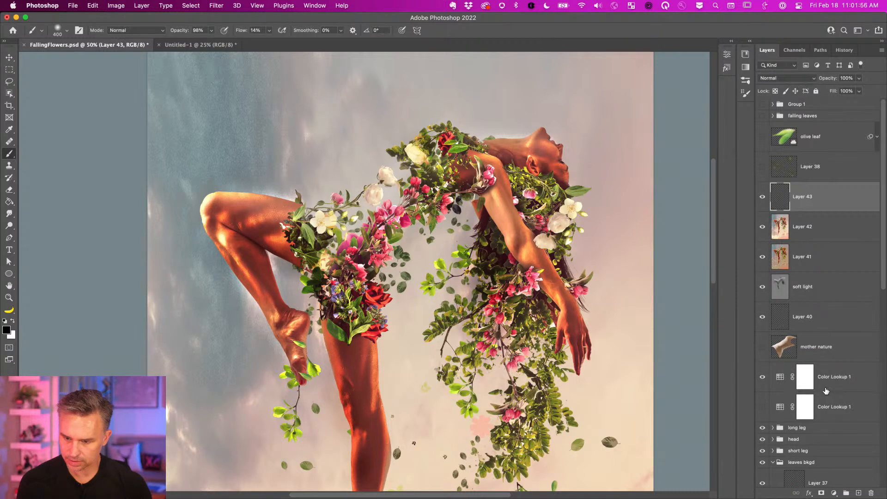
# Undo and redo the creation of the empty Layer 43, and duplicate that layer twice
pyautogui.press('super+z')
pyautogui.press('super+shift+z')
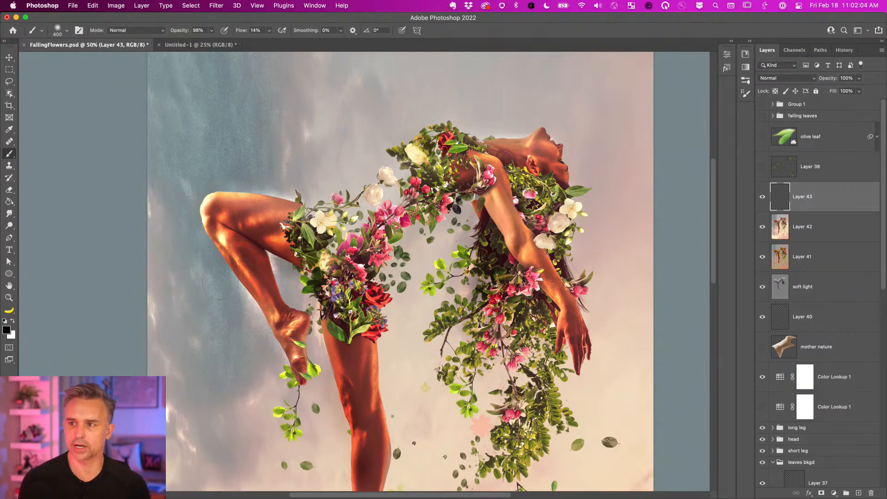
pyautogui.moveTo(323, 314); pyautogui.dragTo(311, 291)
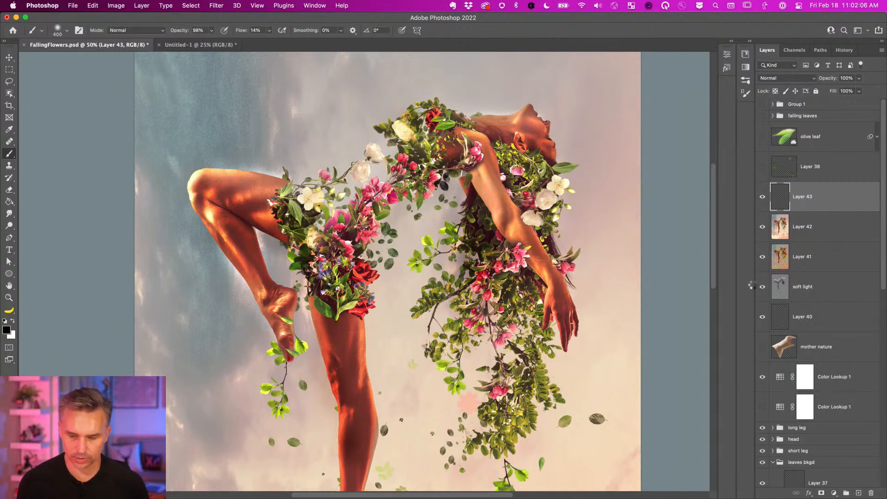
pyautogui.press('super+j')
pyautogui.press('super+j')
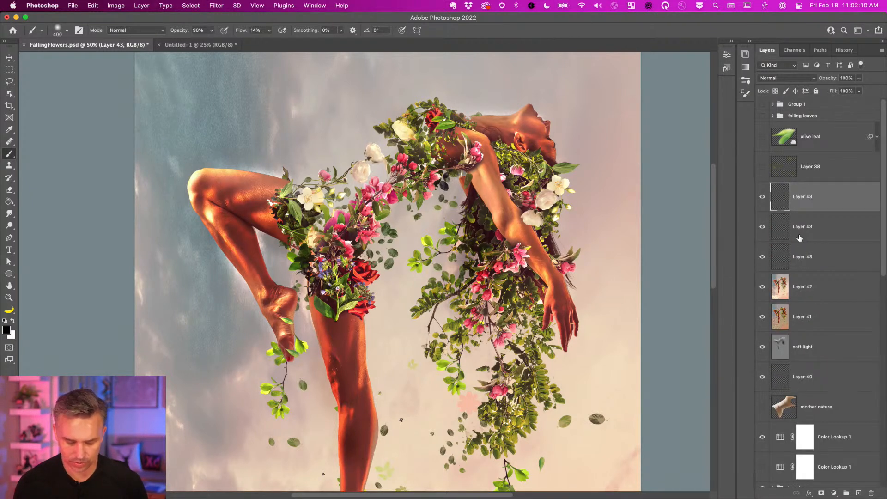
# Delete the two uppermost copies of the empty Layer 43, and undo the last deletion
pyautogui.scroll(-10, 783, 344)
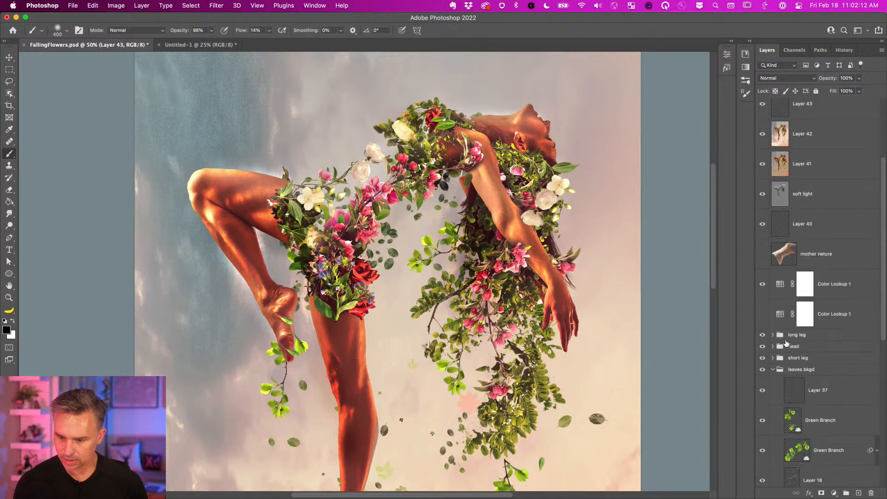
pyautogui.scroll(10, 786, 343)
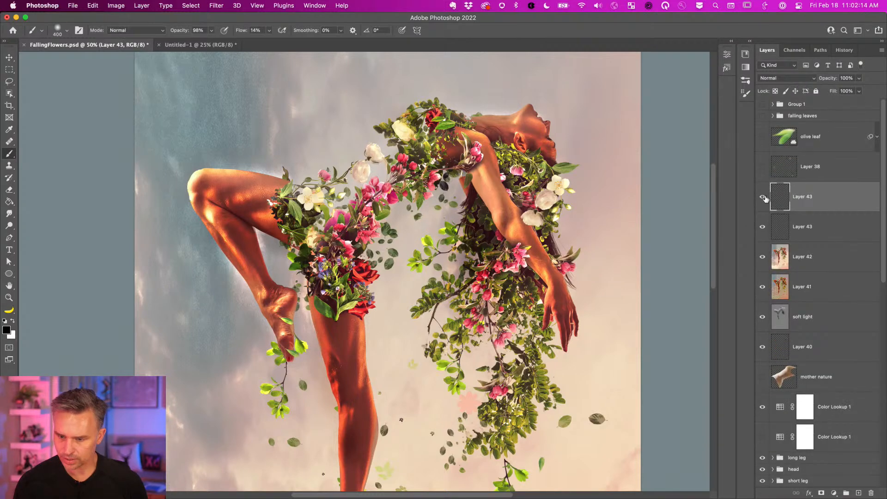
pyautogui.press('Delete')
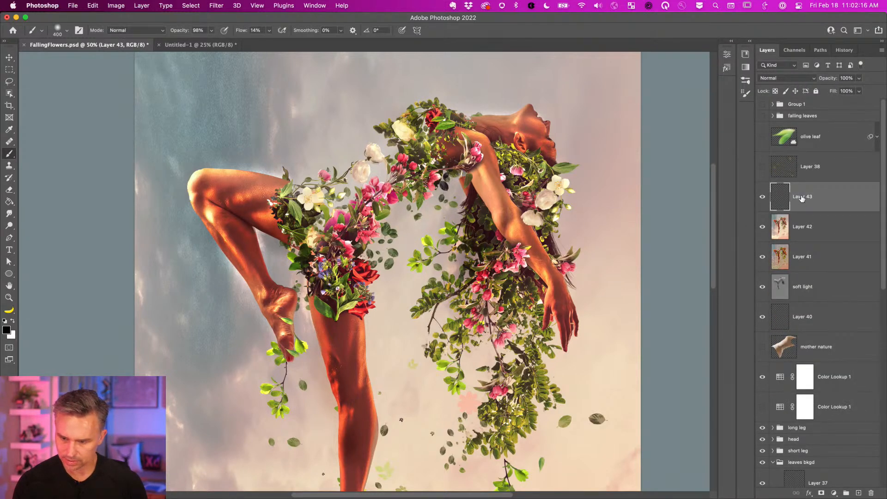
pyautogui.press('super+z')
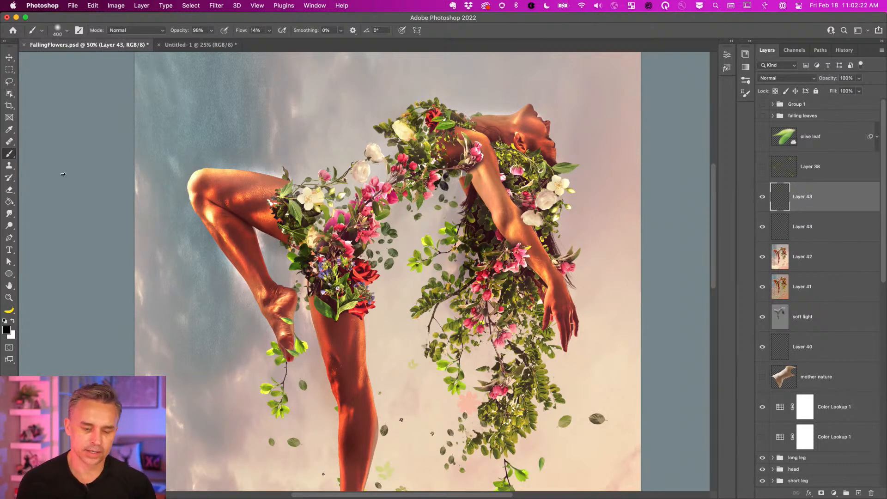
# Switch to the Move tool, hide every layer from the upper Layer 43 down to soft light, and select Layer 40
pyautogui.click(9, 57)
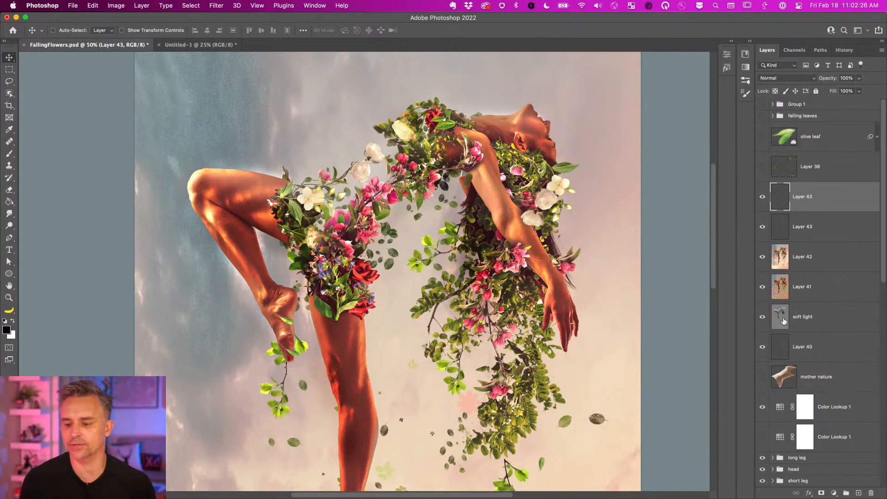
pyautogui.click(799, 320)
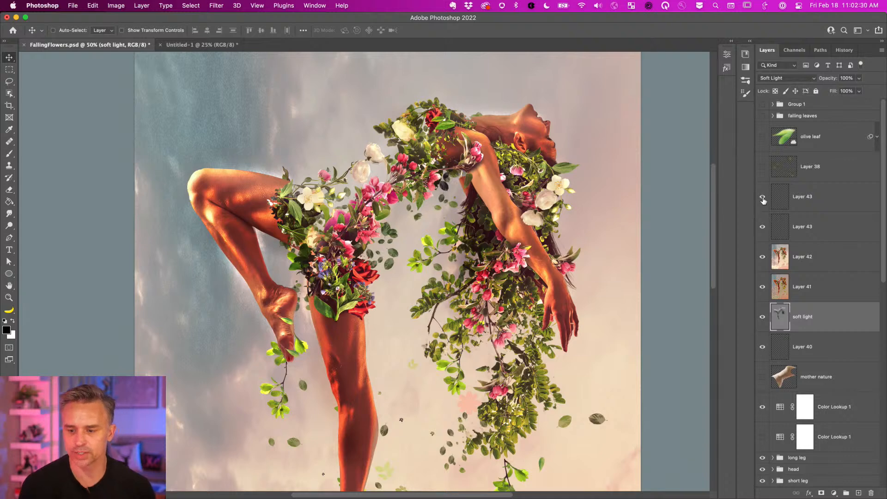
pyautogui.moveTo(763, 200); pyautogui.dragTo(763, 318)
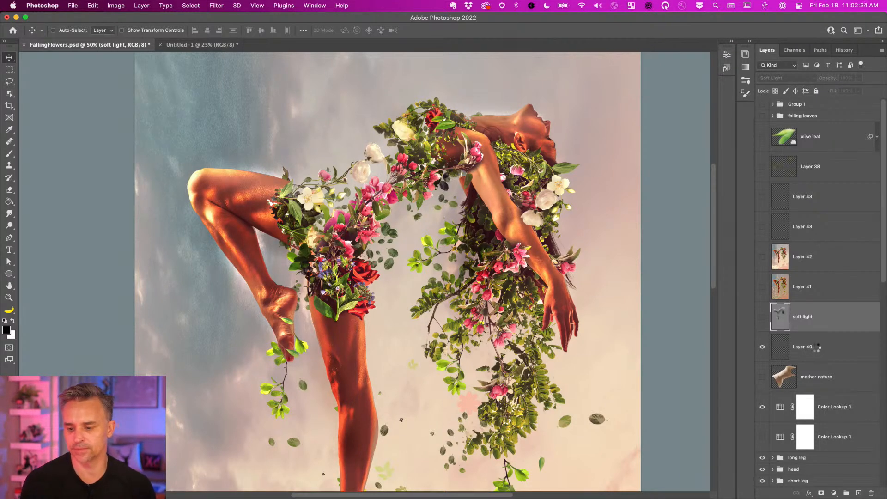
pyautogui.click(817, 349)
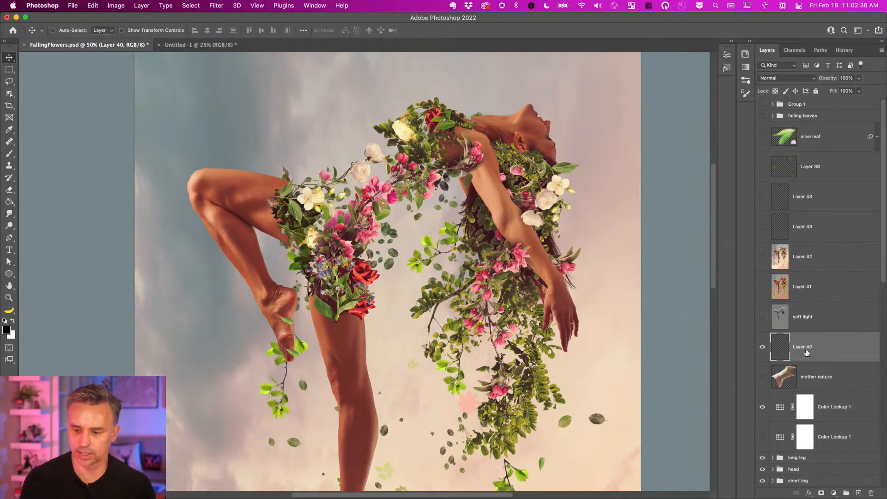
# Examine the figure, flowers and hanging foliage up close and in the overall composition without the toning layers
pyautogui.scroll(1, 340, 89)
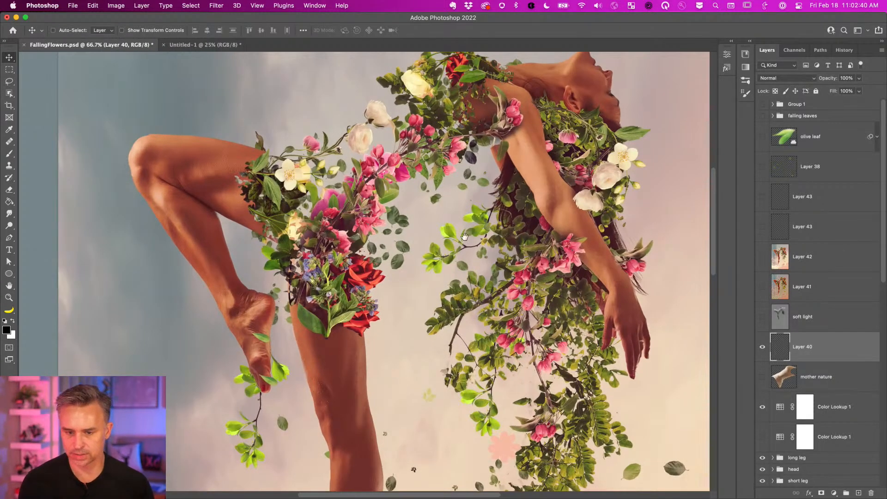
pyautogui.scroll(-2, 378, 143)
pyautogui.scroll(5, 383, 186)
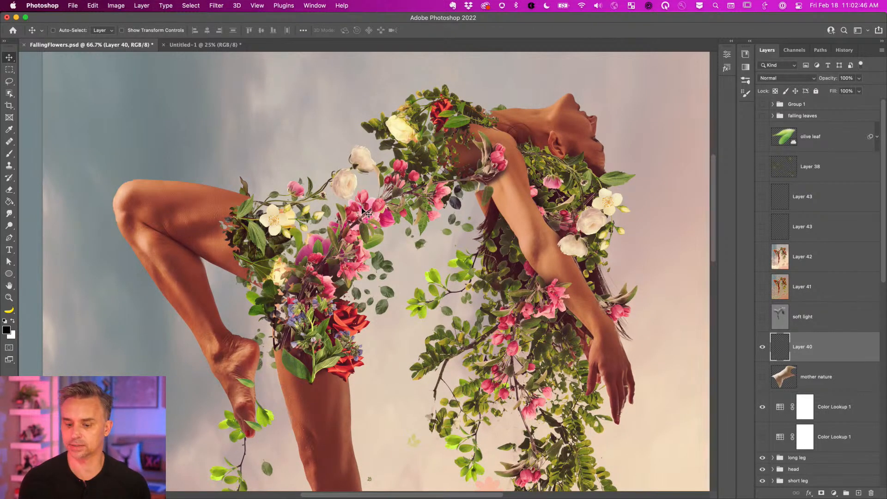
pyautogui.press('super+minus')
pyautogui.press('super+minus')
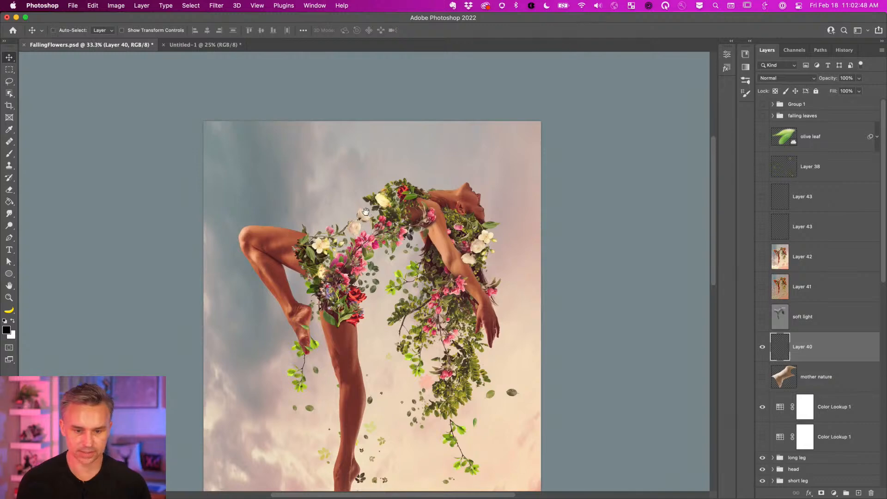
pyautogui.scroll(-5, 257, 227)
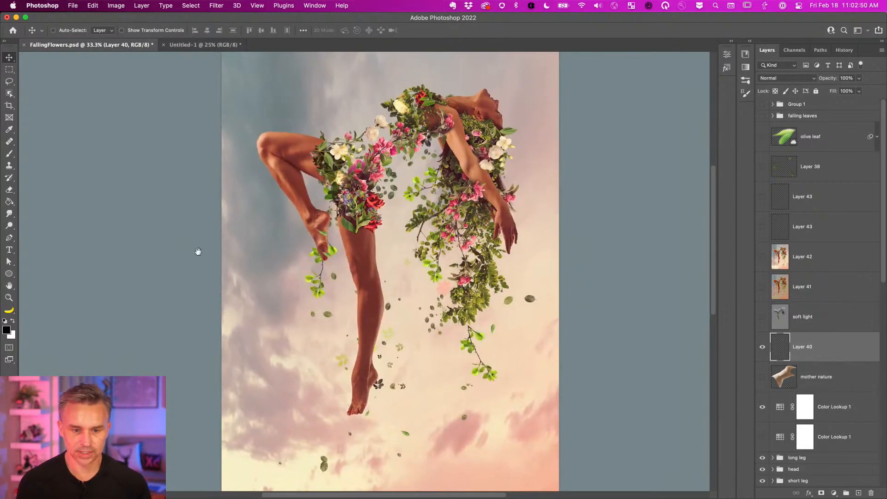
pyautogui.scroll(1, 318, 182)
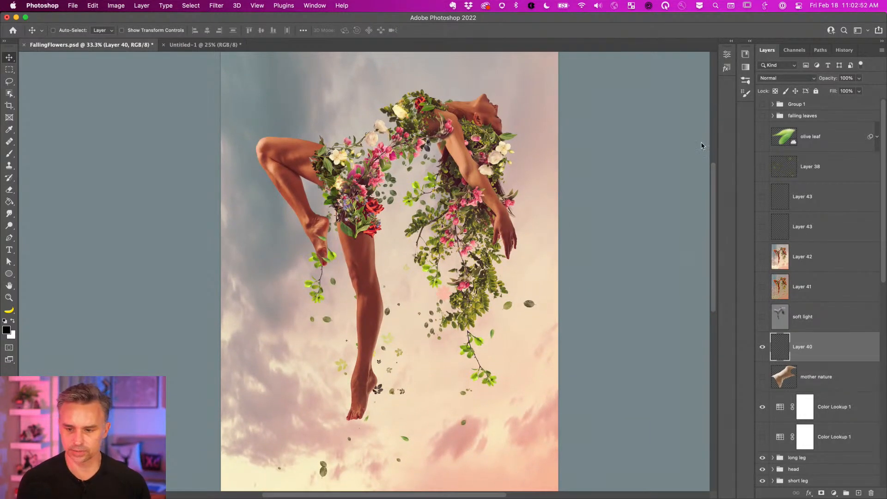
# Place the branch graphic from the Nature library over the figure's legs at its original size, and dismiss the save notice
pyautogui.click(750, 43)
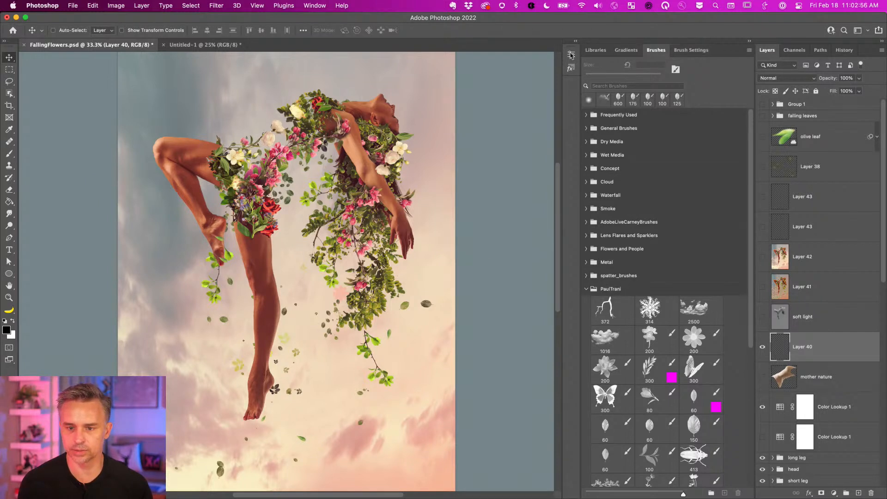
pyautogui.click(595, 49)
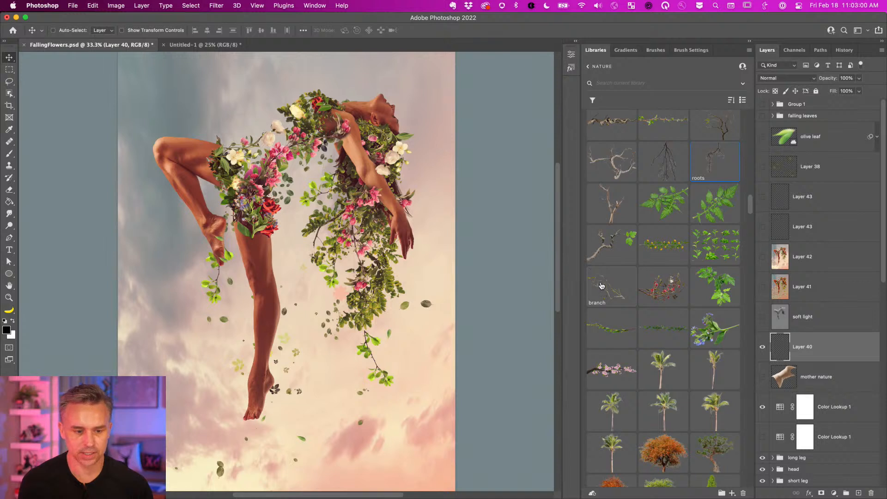
pyautogui.moveTo(603, 291); pyautogui.dragTo(193, 246)
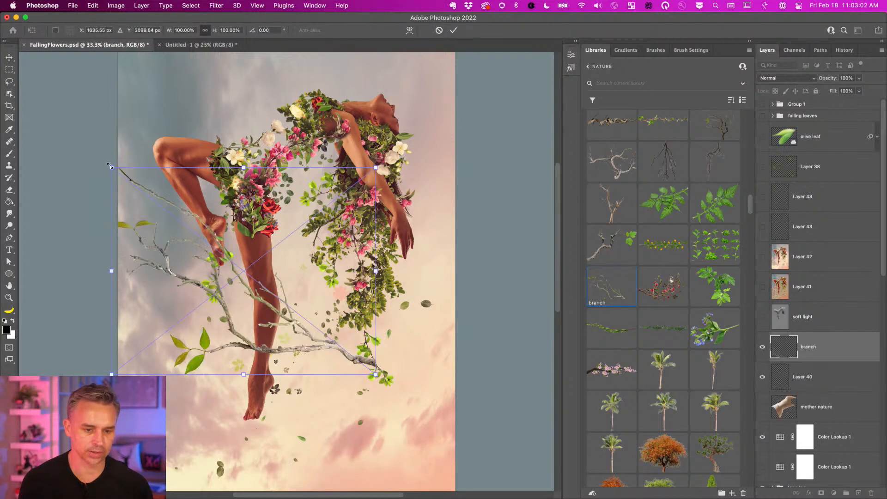
pyautogui.press('Return')
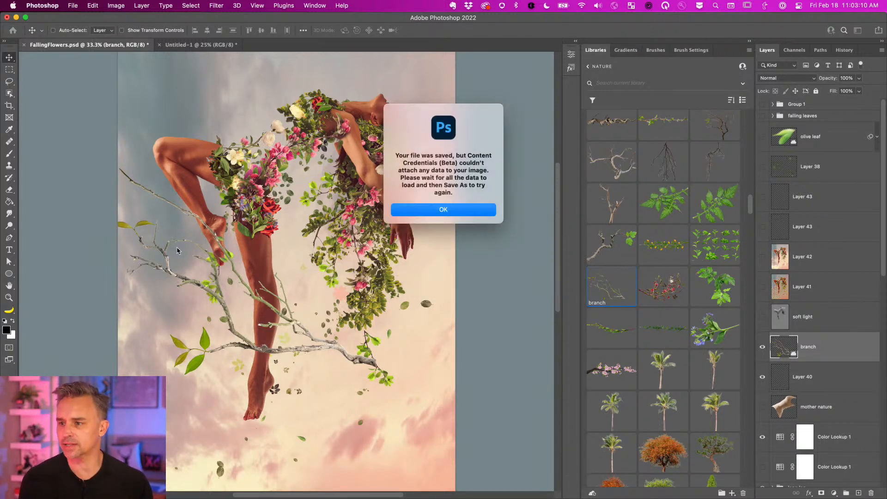
pyautogui.click(422, 210)
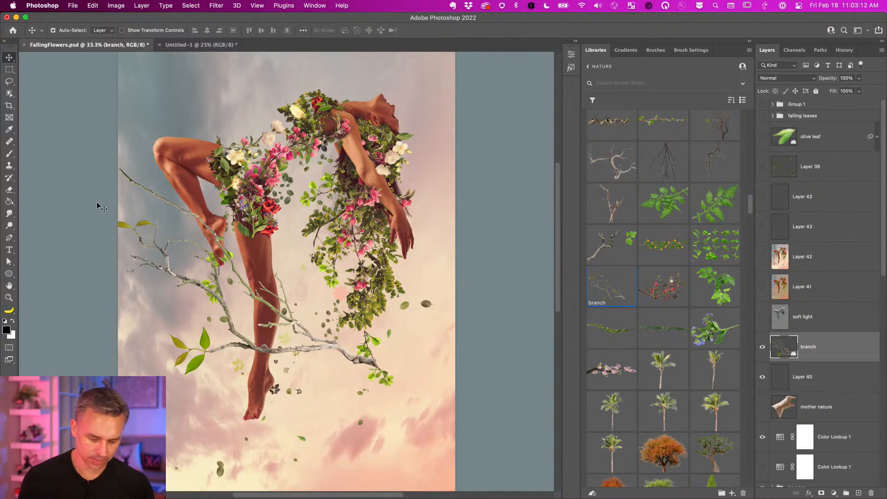
# Scale the branch to about 54%, rotate it to about -109°, and move it over the foliage hanging beneath the arm
pyautogui.press('super+t')
pyautogui.moveTo(113, 164); pyautogui.dragTo(270, 381)
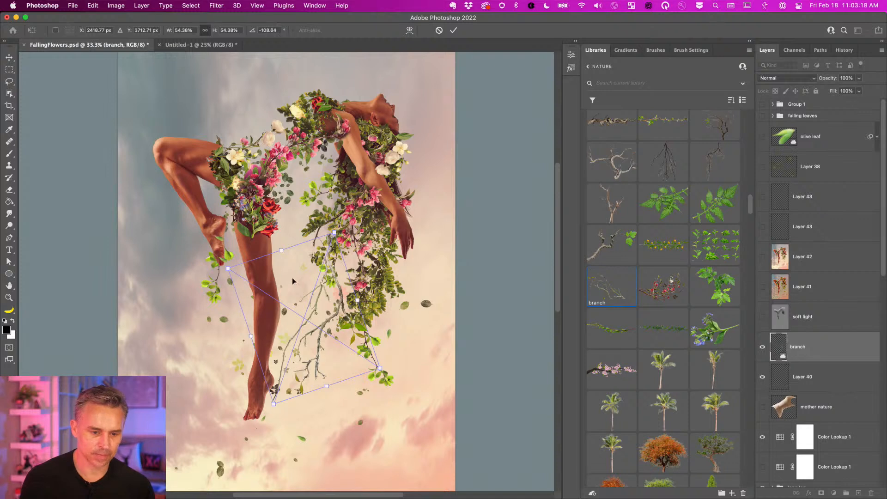
pyautogui.moveTo(317, 300); pyautogui.dragTo(343, 198)
pyautogui.press('Return')
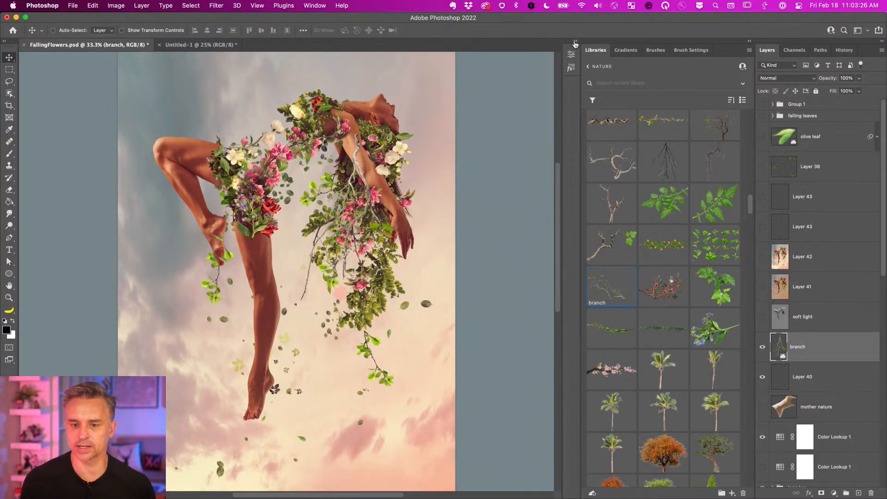
pyautogui.click(745, 43)
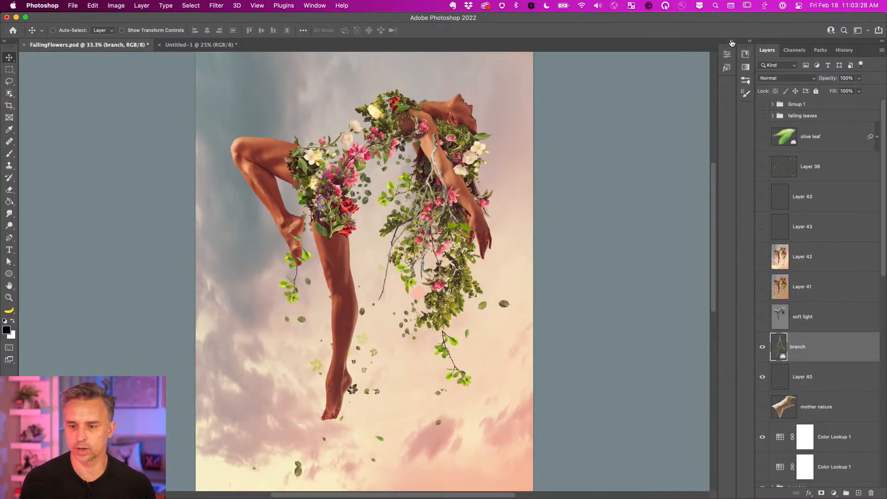
# Convert the linked branch smart object to layers with its transforms retained, and delete the converted branch layer
pyautogui.click(731, 41)
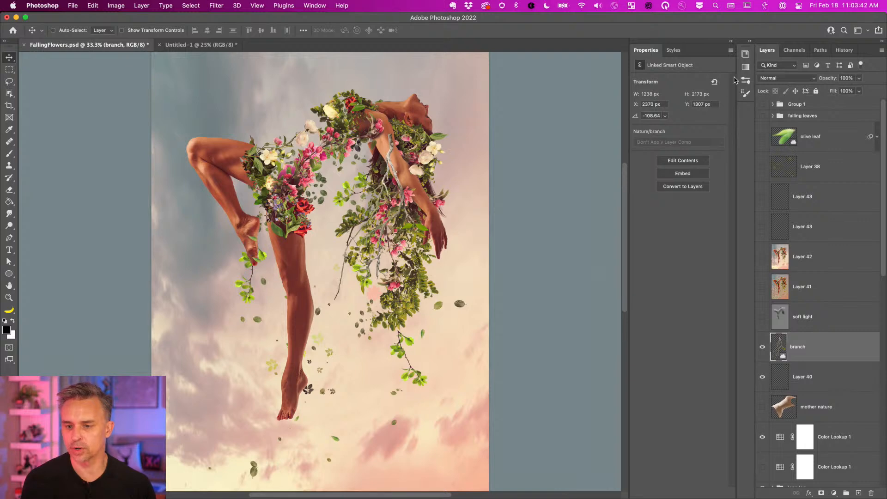
pyautogui.click(730, 41)
pyautogui.rightClick(829, 346)
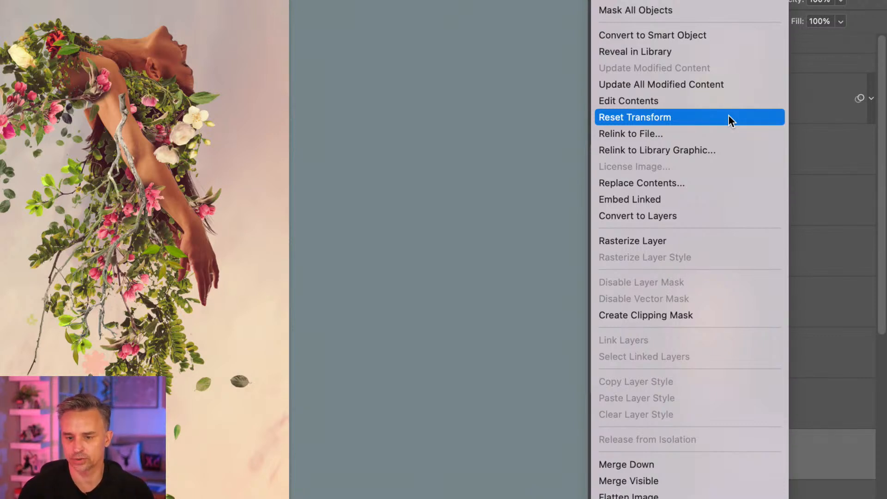
pyautogui.click(692, 220)
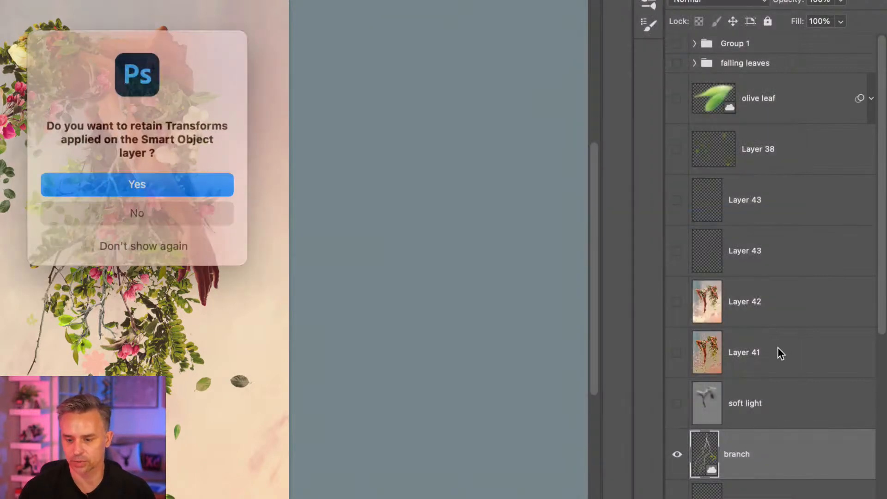
pyautogui.click(146, 184)
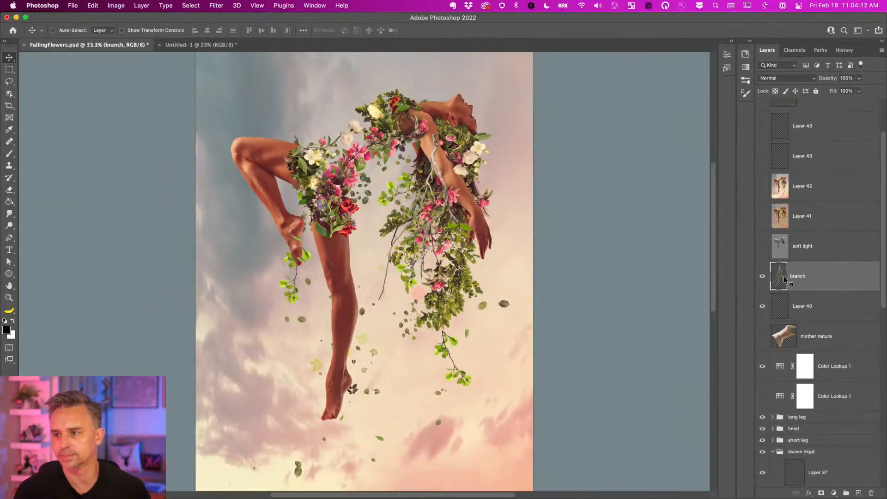
pyautogui.click(872, 492)
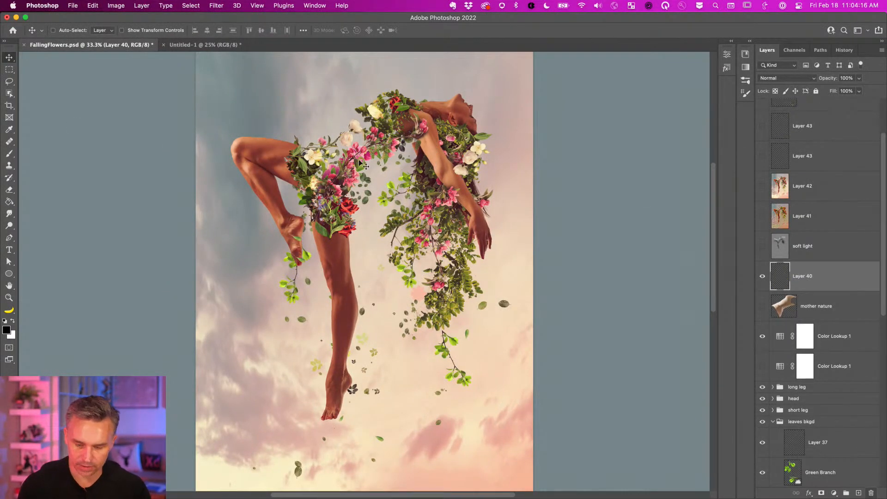
# Auto-select the green branches, leaves and pink flowers on the canvas one after another to locate their layers
pyautogui.click(390, 187)
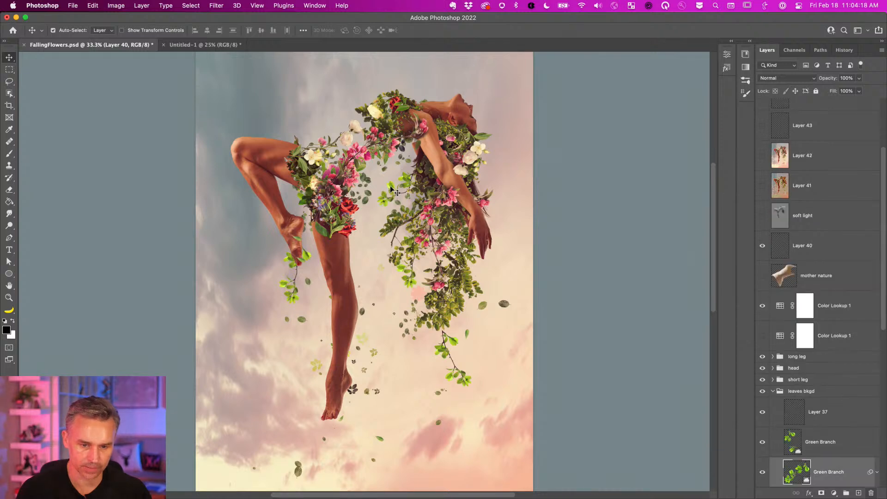
pyautogui.press('super')
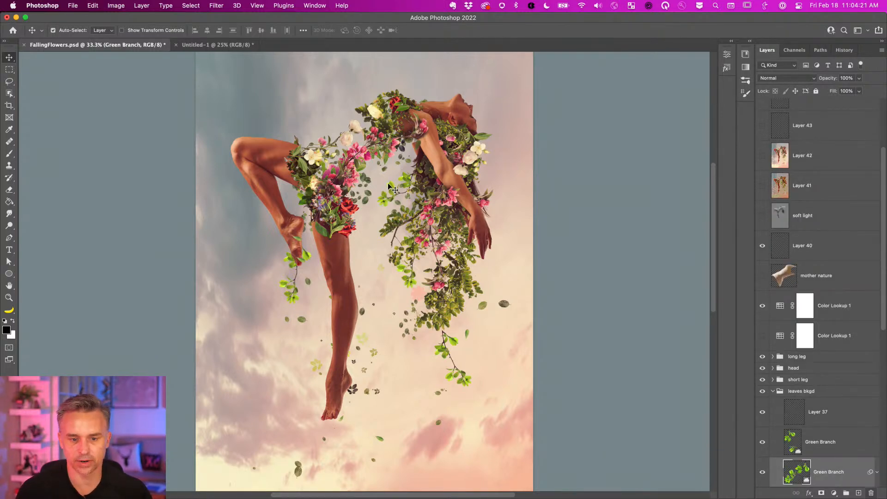
pyautogui.click(291, 290)
pyautogui.click(386, 204)
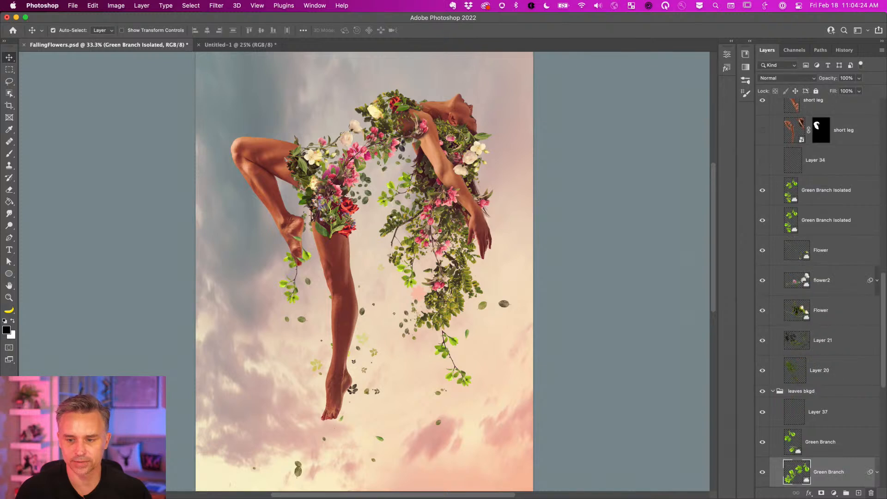
pyautogui.click(398, 232)
pyautogui.click(400, 273)
pyautogui.click(393, 245)
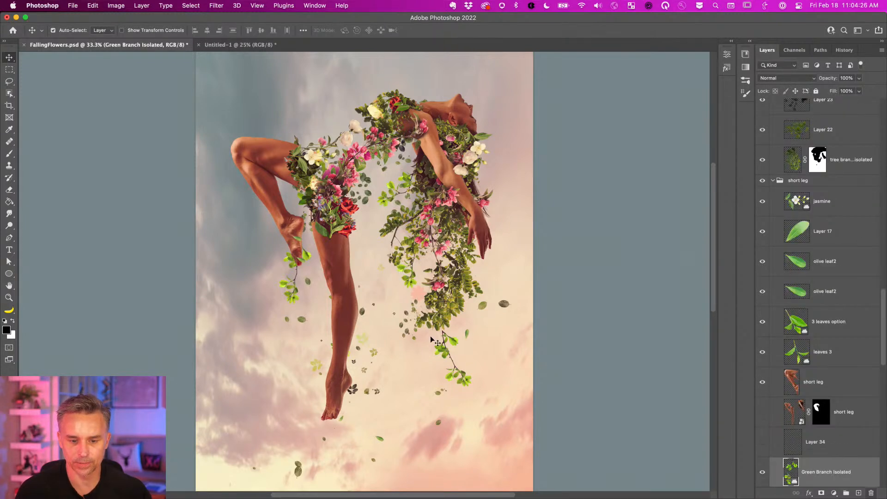
pyautogui.click(374, 194)
pyautogui.click(357, 145)
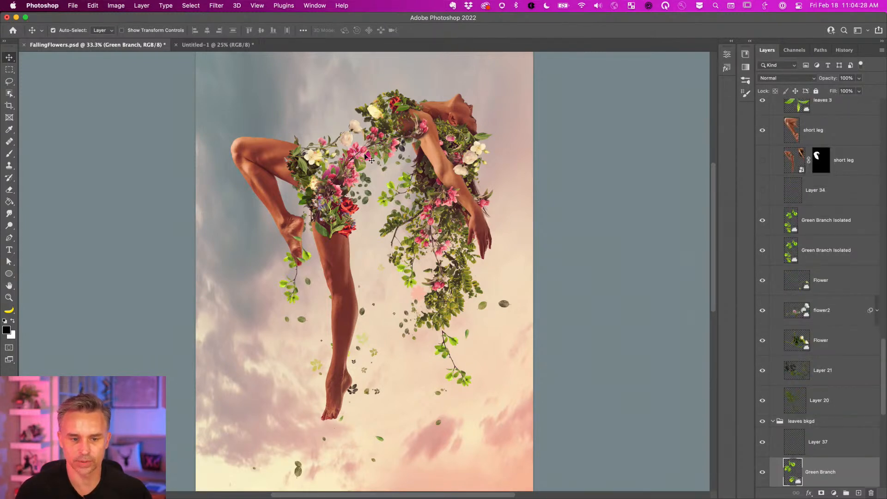
pyautogui.click(367, 156)
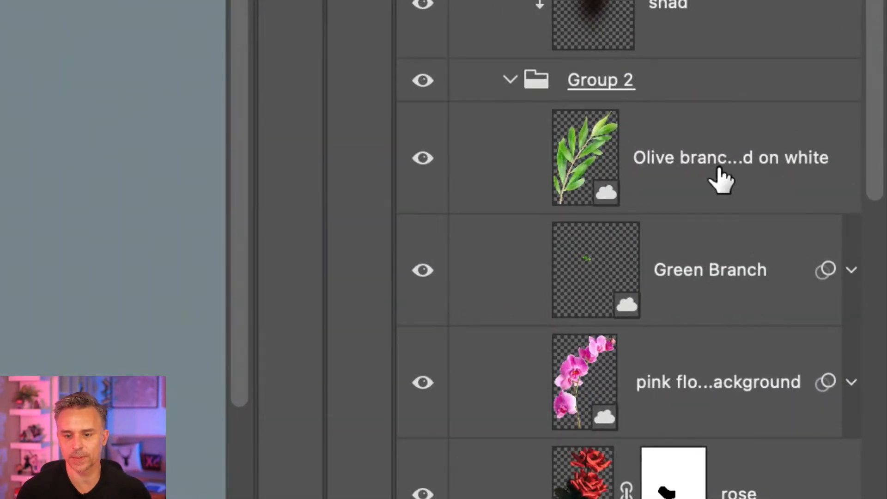
# Zoom the canvas to the contents of the olive branch, pink orchid and Layer 29 layers in turn, briefly hiding and reshowing the olive branch
pyautogui.click(656, 168)
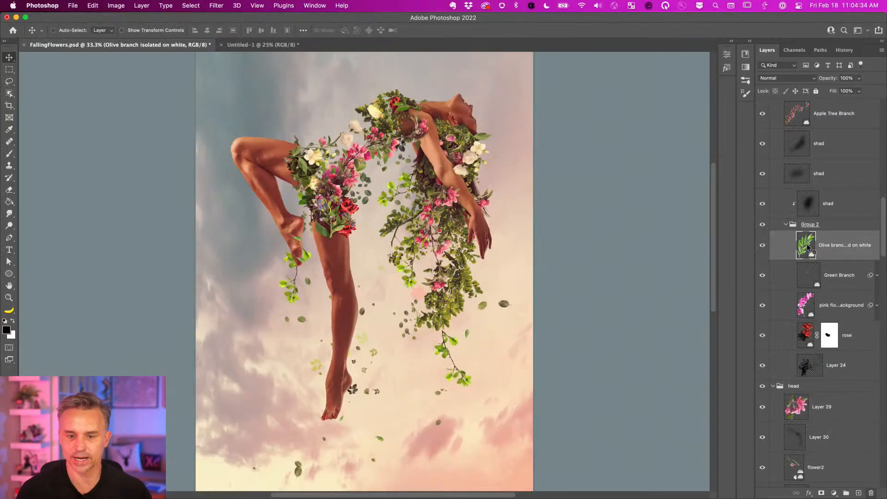
pyautogui.keyDown('alt'); pyautogui.click(805, 247); pyautogui.keyUp('alt')
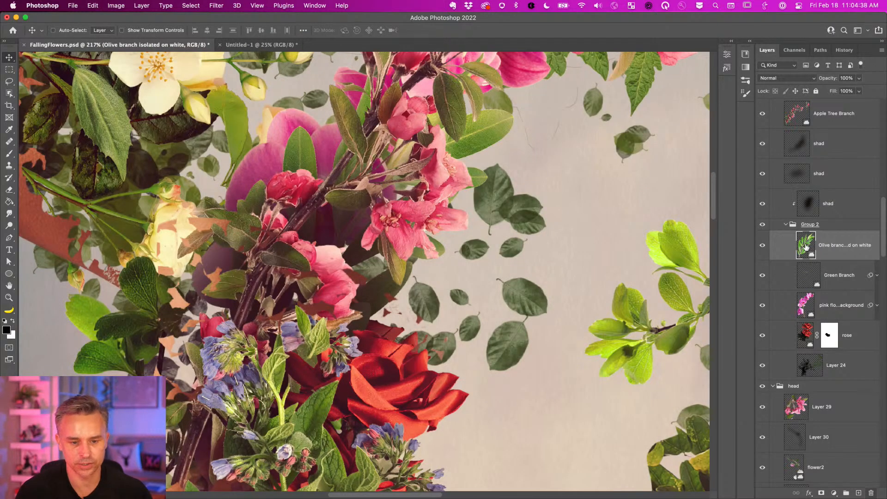
pyautogui.click(762, 246)
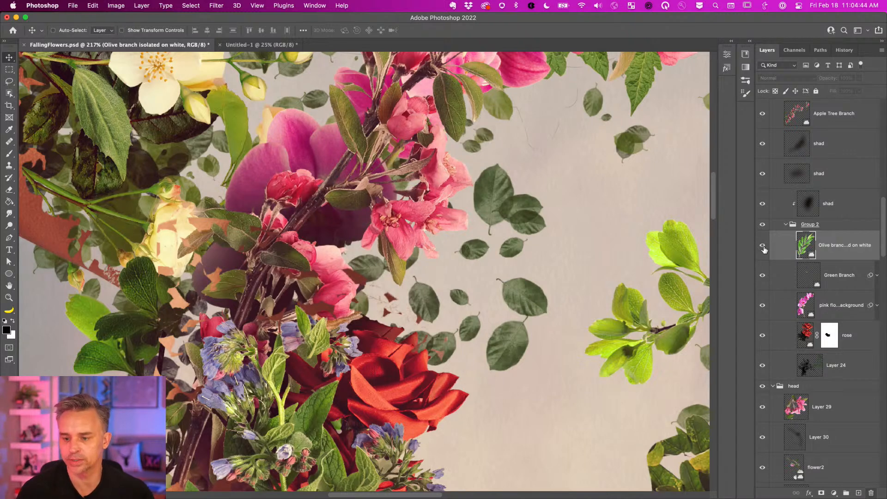
pyautogui.click(763, 247)
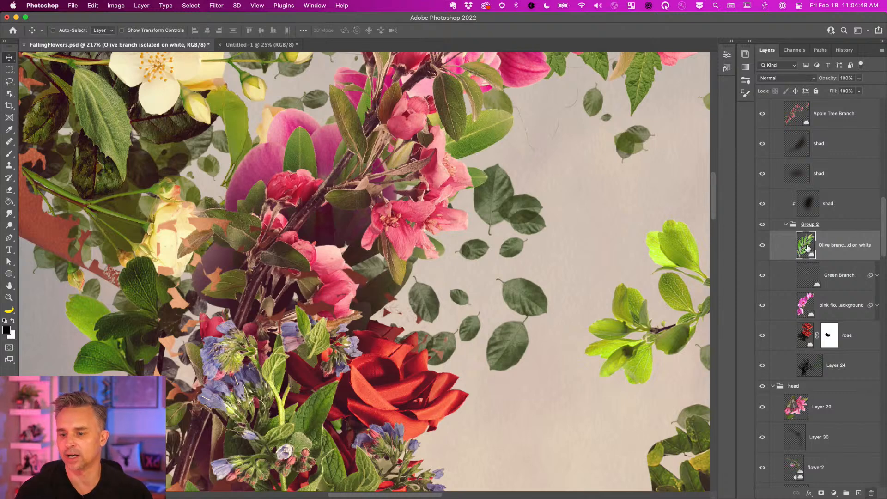
pyautogui.click(805, 305)
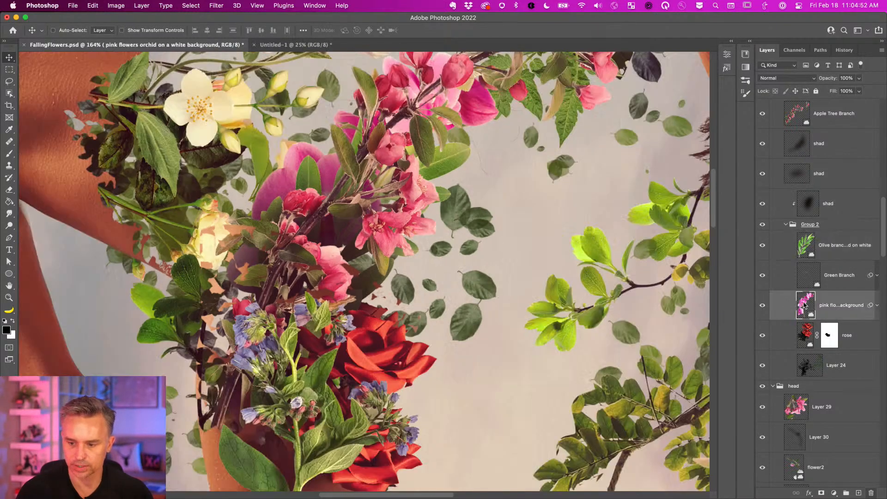
pyautogui.click(795, 412)
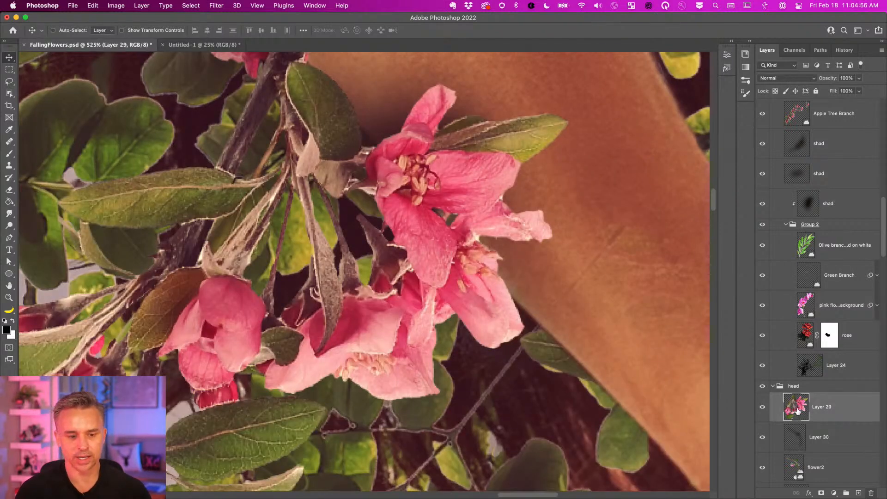
# Fit the whole image in the window, show only Layer 29, and restore the visibility of all other layers
pyautogui.press('super+0')
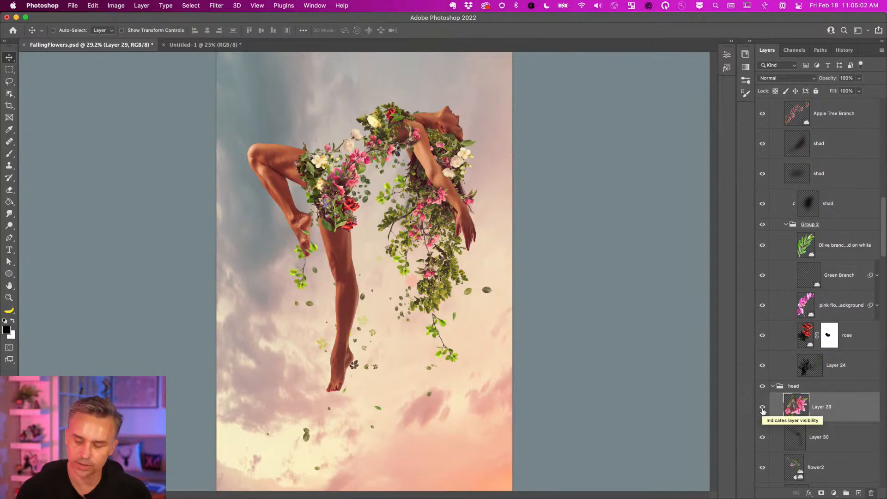
pyautogui.keyDown('alt'); pyautogui.click(762, 409); pyautogui.keyUp('alt')
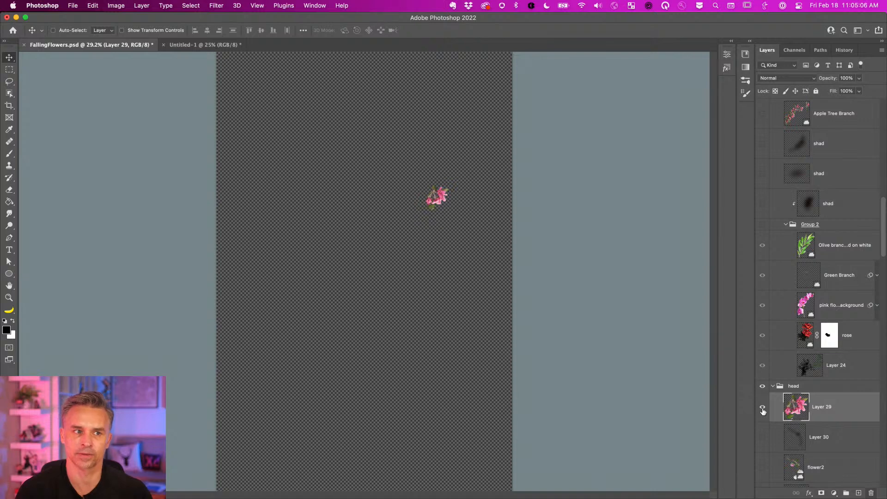
pyautogui.keyDown('alt'); pyautogui.click(762, 409); pyautogui.keyUp('alt')
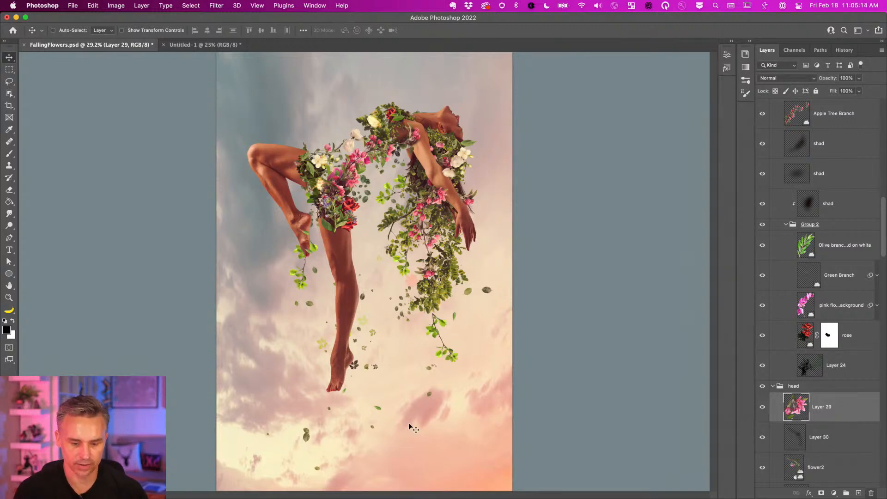
# Switch to the Photoshop Overlooked Features 2022 document in Chrome and go to its Shortcuts section
pyautogui.moveTo(432, 491)
pyautogui.click(512, 488)
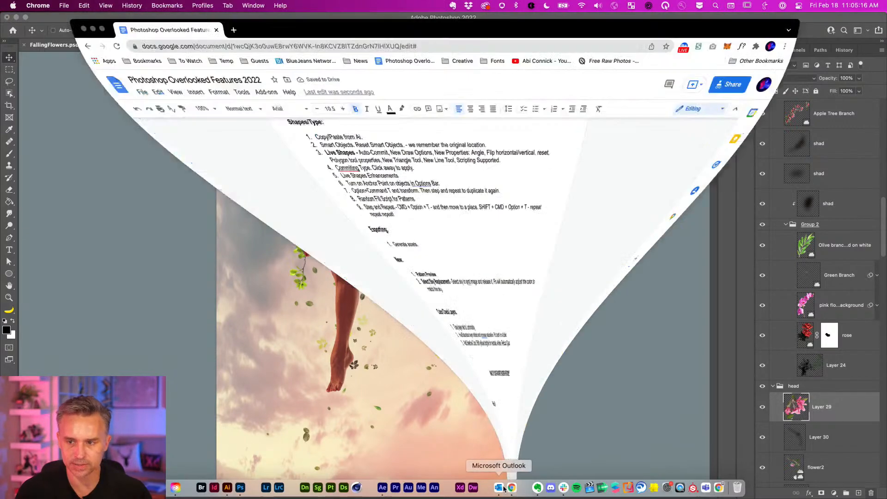
pyautogui.scroll(10, 336, 365)
pyautogui.scroll(5, 336, 365)
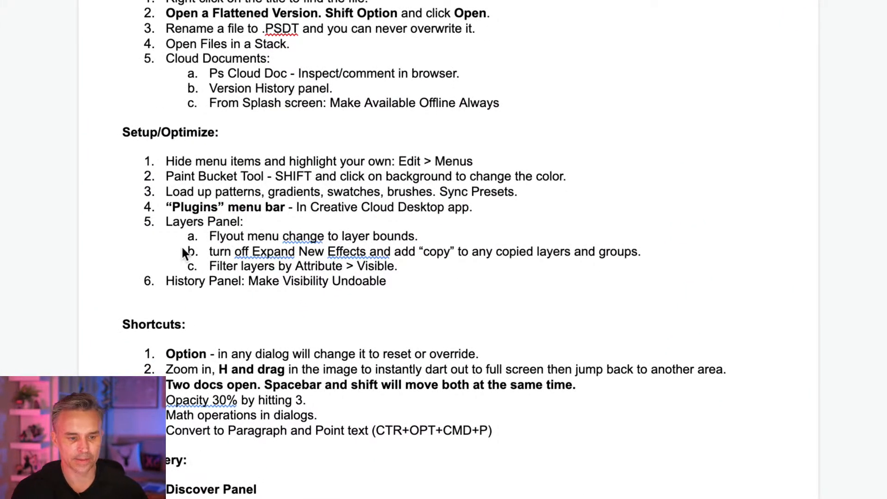
pyautogui.scroll(-5, 238, 287)
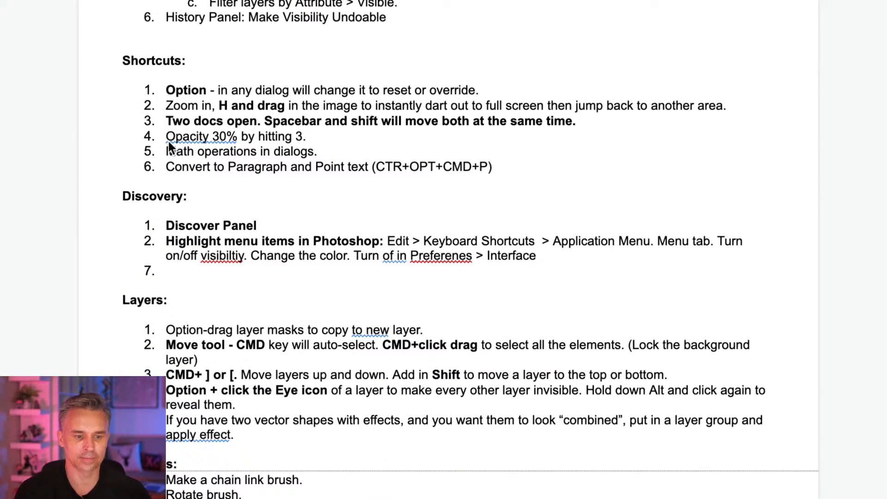
# Review the Shortcuts notes on opacity, math operations in dialogs, and converting between paragraph and point text, highlighting the last two
pyautogui.click(219, 135)
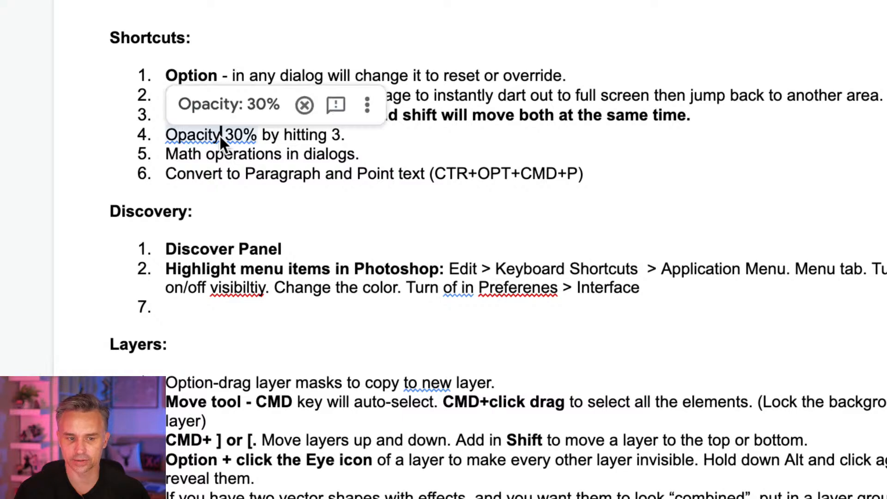
pyautogui.click(369, 139)
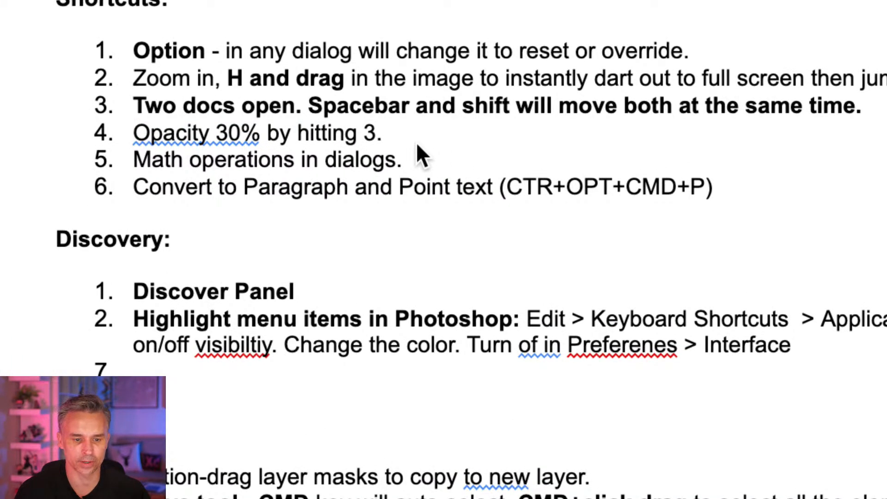
pyautogui.moveTo(409, 162); pyautogui.dragTo(134, 160)
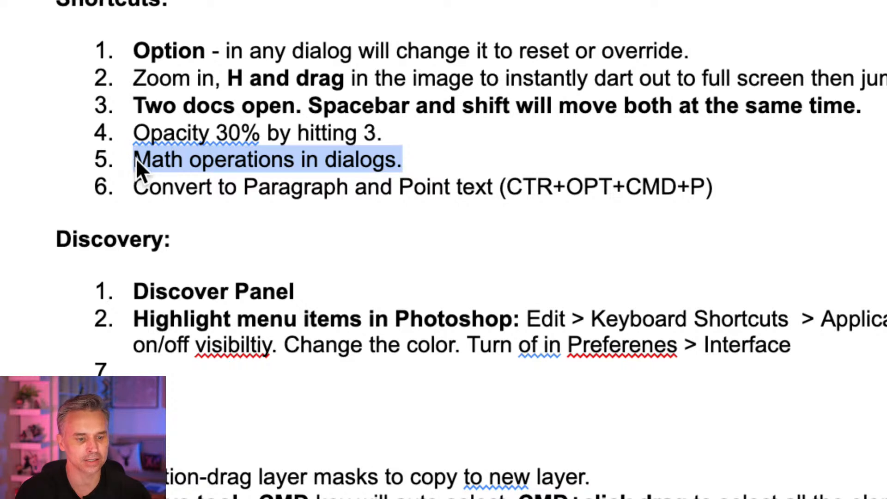
pyautogui.click(136, 162)
pyautogui.moveTo(734, 185); pyautogui.dragTo(138, 174)
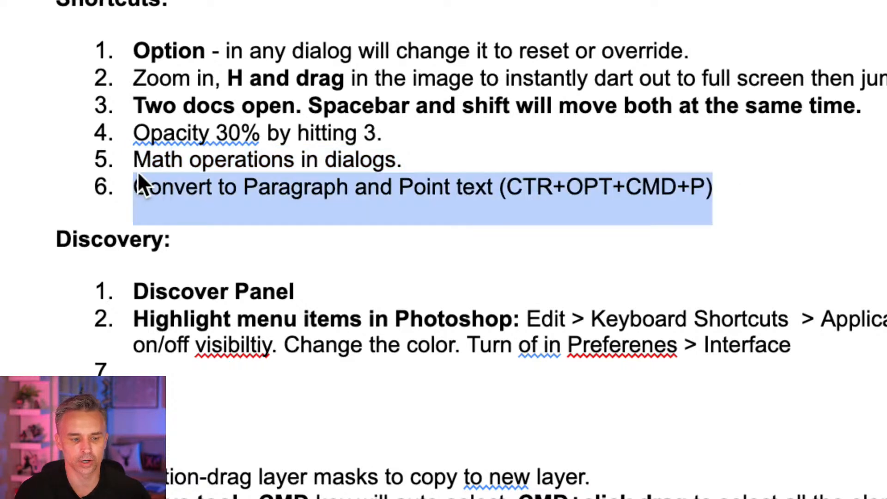
pyautogui.click(290, 185)
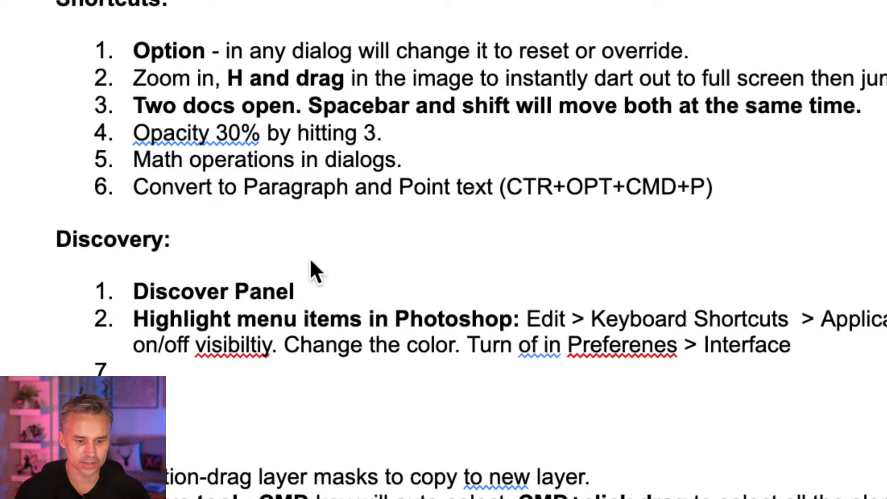
# Highlight the Discover Panel note, and delete the empty list item 7 under the Discovery heading
pyautogui.moveTo(296, 257); pyautogui.dragTo(74, 284)
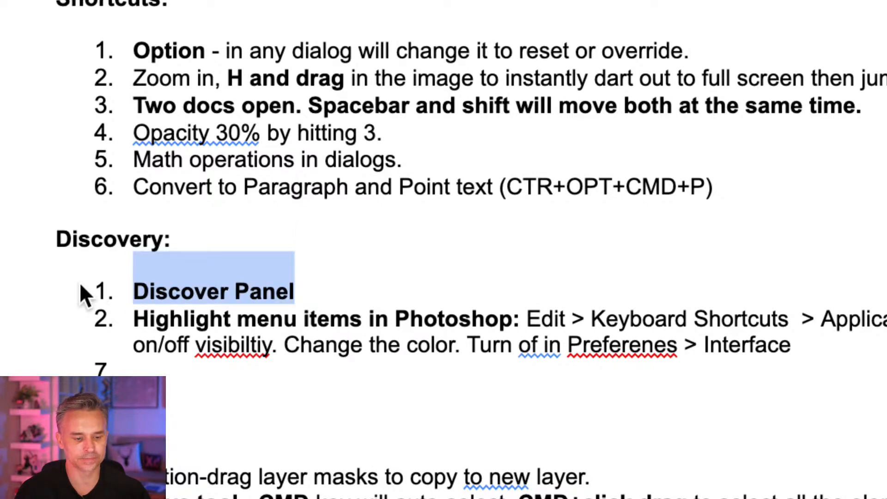
pyautogui.click(202, 379)
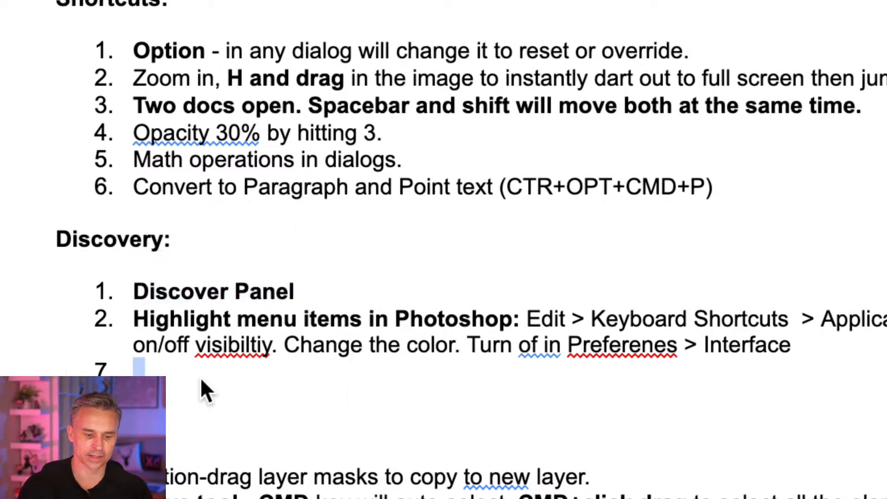
pyautogui.press('BackSpace')
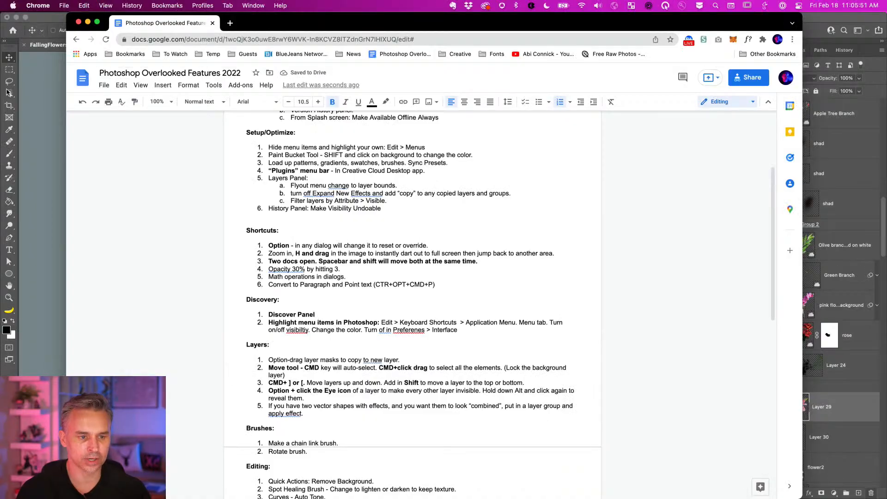
# Switch back to Photoshop, search Discover for "rotate", check the menu location of Rotate Transform, and move the Discover window aside
pyautogui.press('super+Tab')
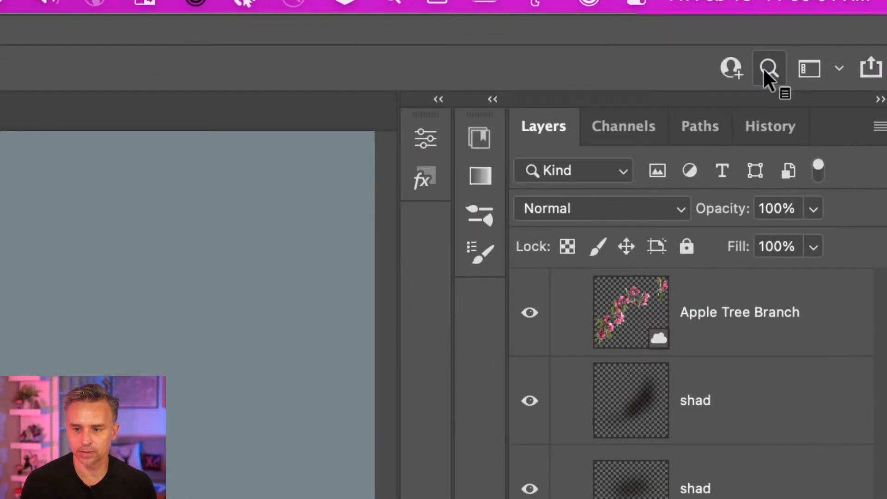
pyautogui.click(767, 70)
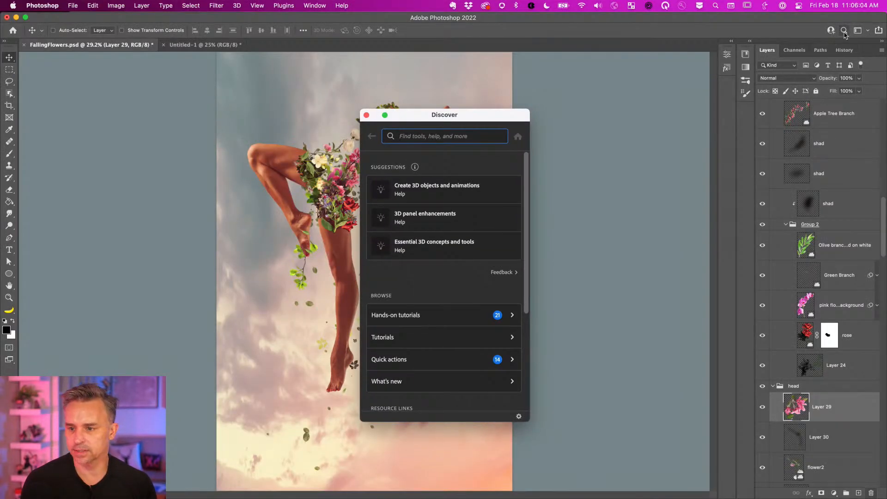
pyautogui.moveTo(406, 123); pyautogui.dragTo(381, 113)
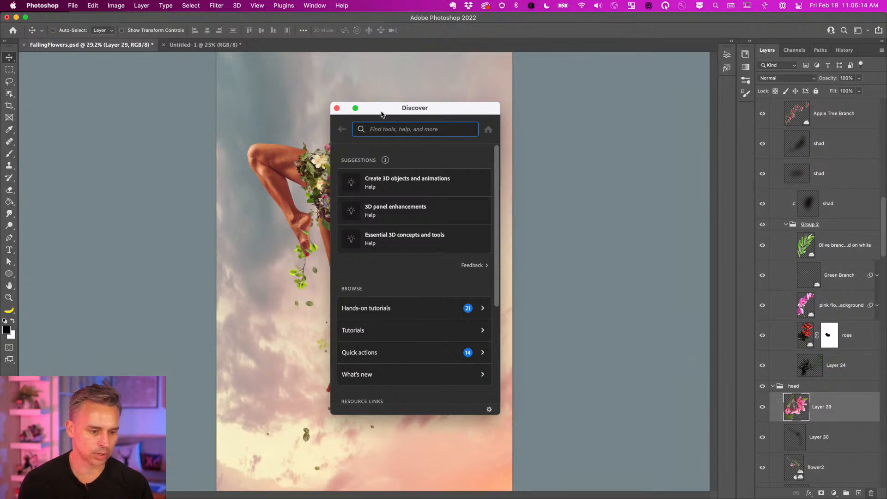
pyautogui.write('rorate')
pyautogui.press('BackSpace')
pyautogui.press('BackSpace')
pyautogui.press('BackSpace')
pyautogui.press('BackSpace')
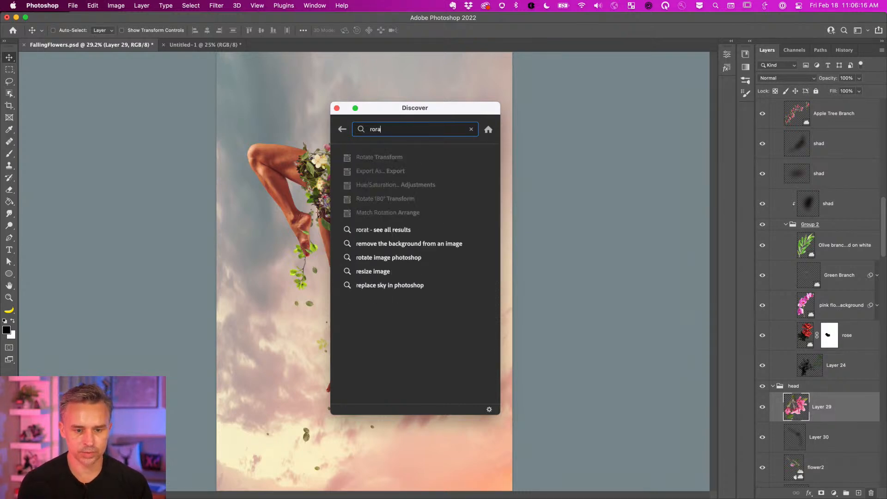
pyautogui.write('tate')
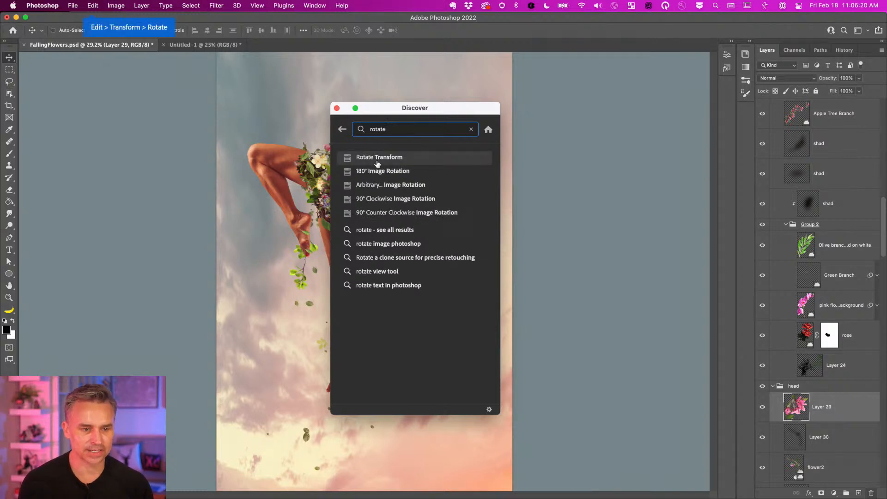
pyautogui.moveTo(376, 111); pyautogui.dragTo(259, 77)
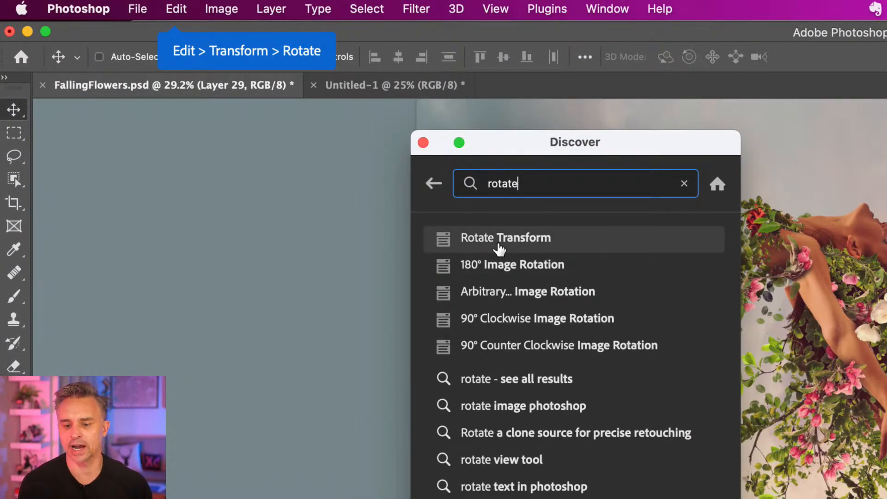
# Search Discover for "smudge" to find the Smudge Tool, reposition the window over the canvas, and close it
pyautogui.doubleClick(546, 181)
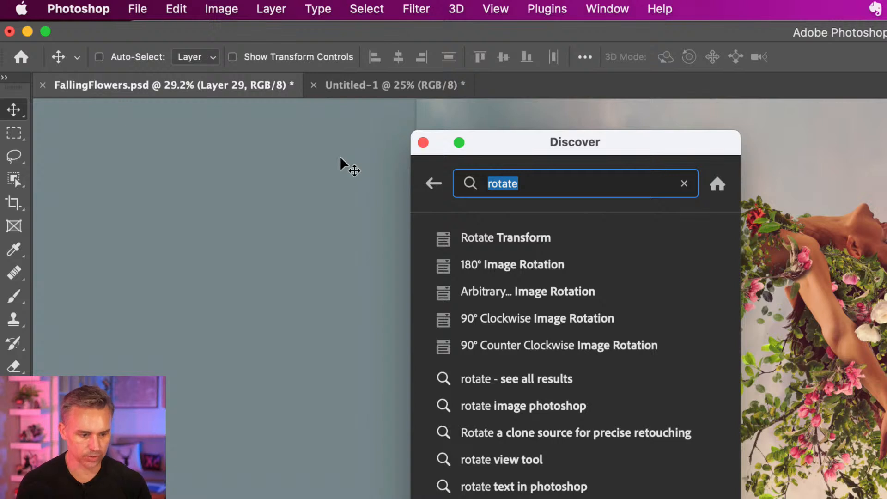
pyautogui.write('smudge')
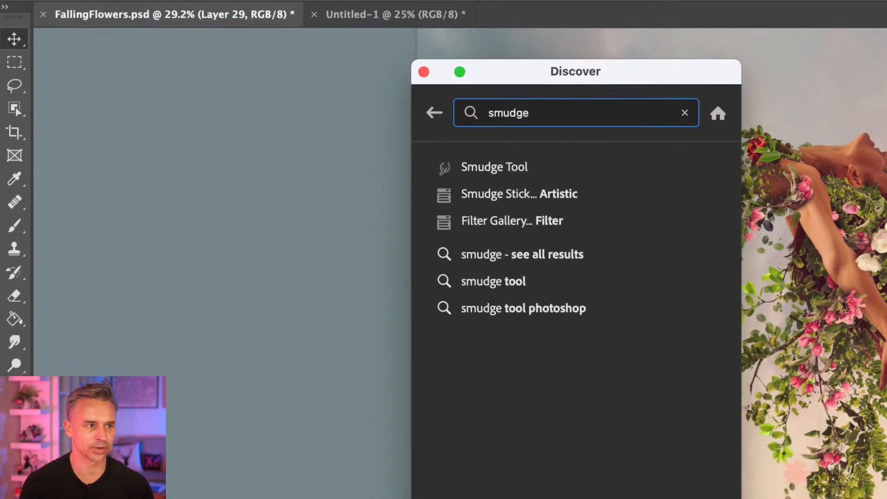
pyautogui.moveTo(523, 157); pyautogui.dragTo(503, 157)
pyautogui.moveTo(503, 74); pyautogui.dragTo(267, 137)
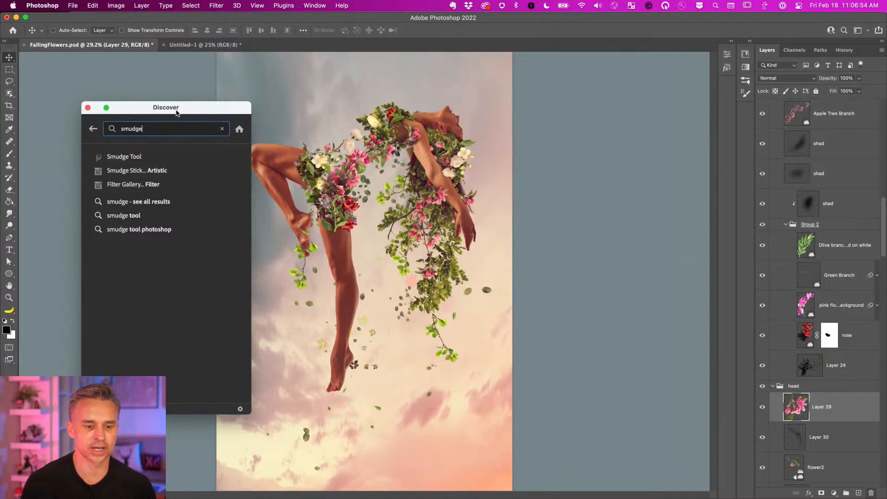
pyautogui.moveTo(339, 47); pyautogui.dragTo(886, 0)
pyautogui.moveTo(480, 86); pyautogui.dragTo(494, 89)
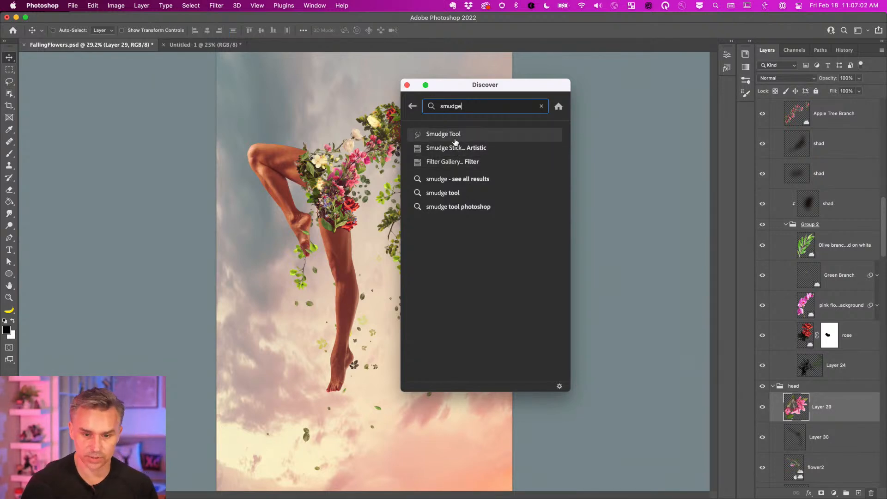
pyautogui.click(407, 85)
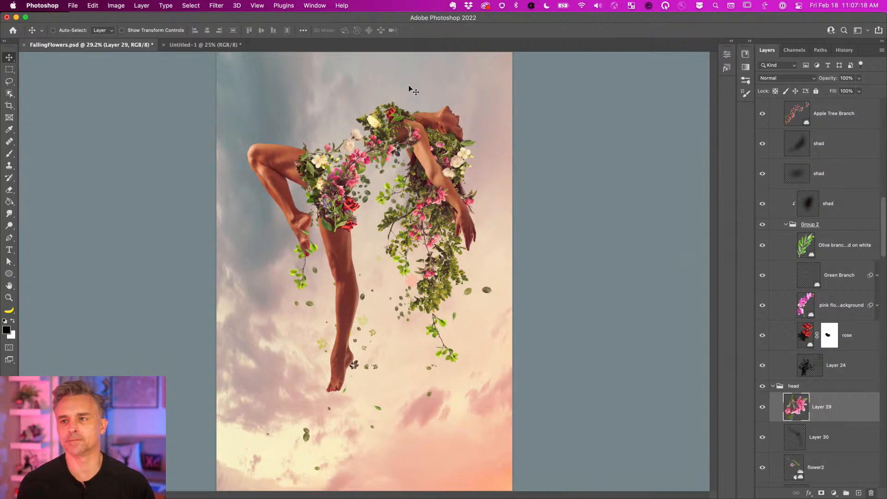
# Expand the Libraries and browse the NATURE library's assets, selecting the Holly image and the green tree beside the pine
pyautogui.click(748, 43)
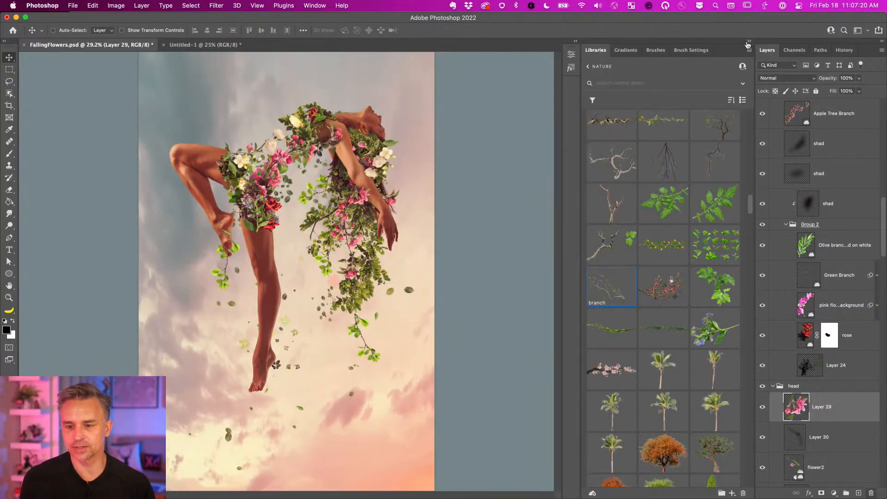
pyautogui.scroll(-6, 637, 441)
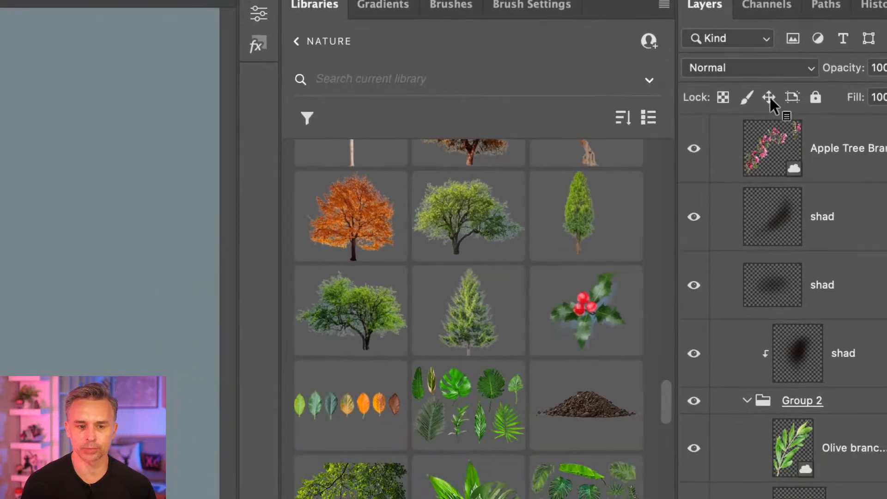
pyautogui.click(451, 237)
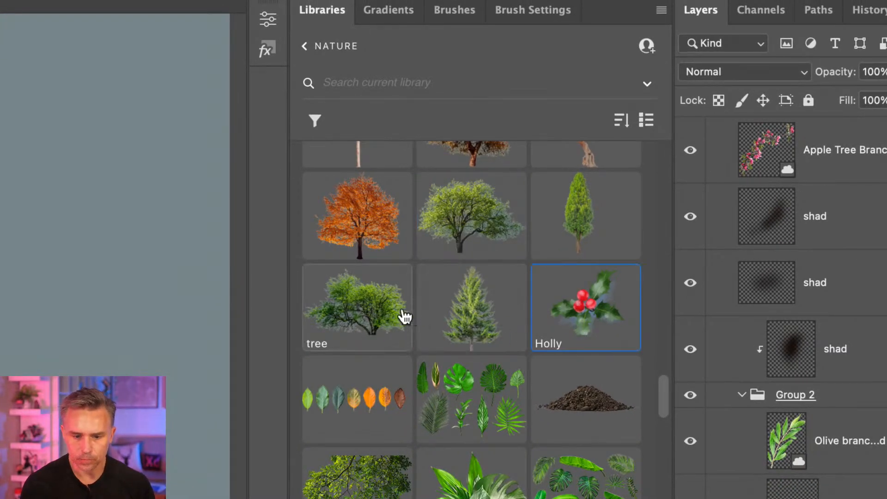
pyautogui.click(340, 313)
# Set the library search scope to Adobe Stock, search for "tree", and clear the query
pyautogui.click(421, 82)
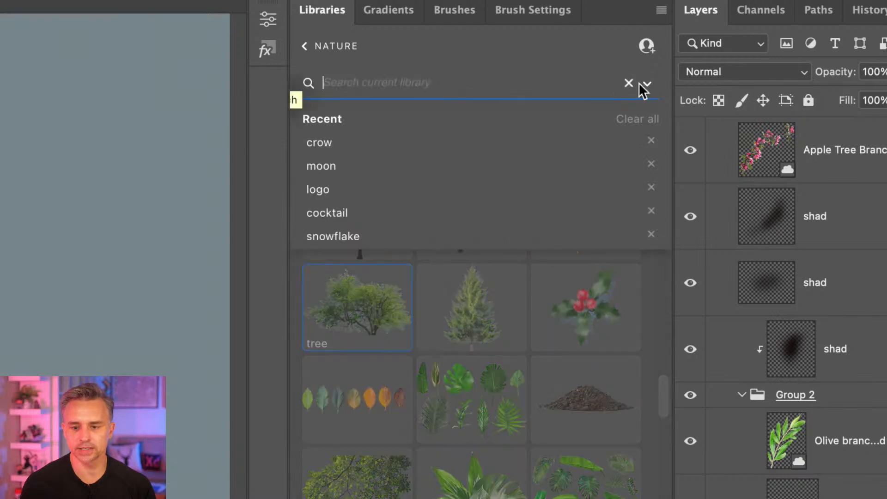
pyautogui.click(648, 85)
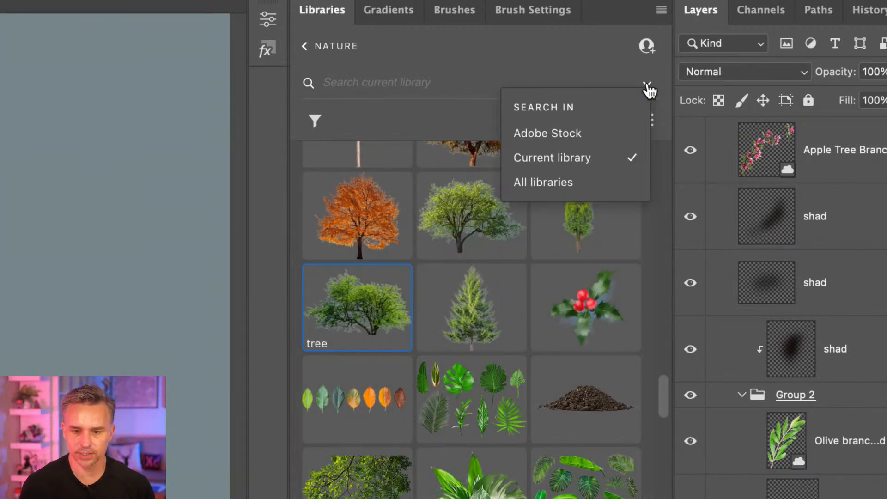
pyautogui.click(545, 131)
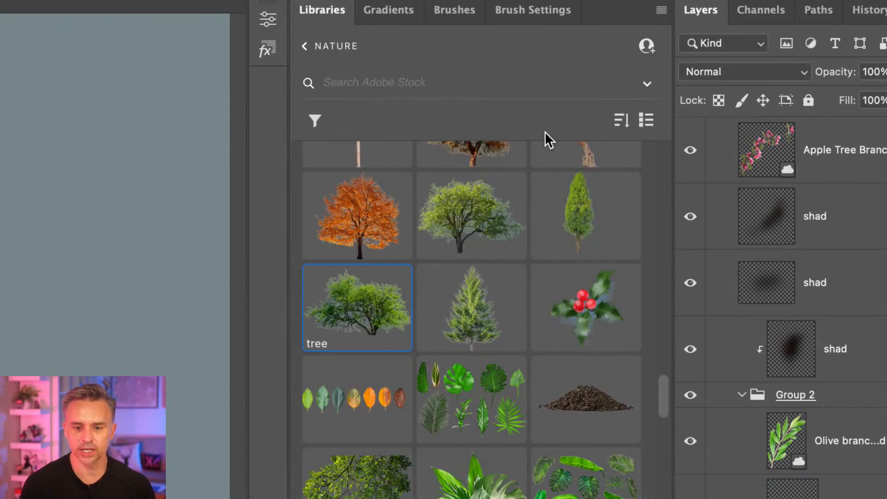
pyautogui.click(430, 81)
pyautogui.write('tree')
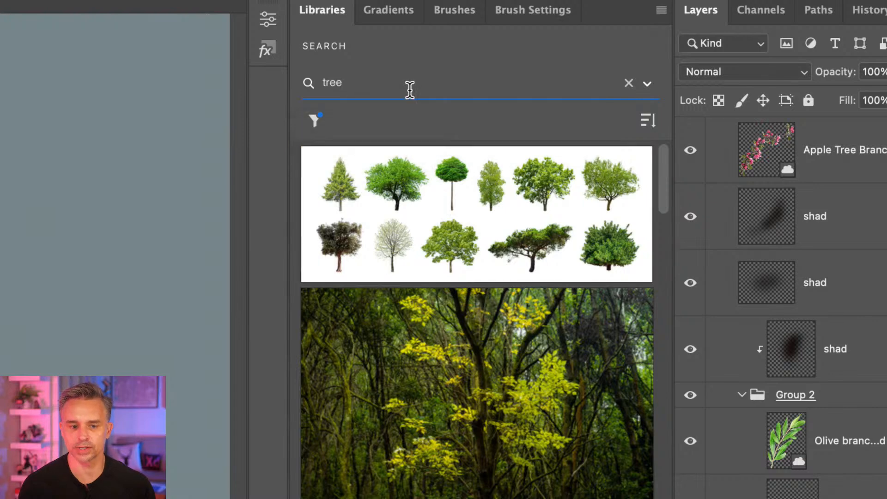
pyautogui.click(629, 84)
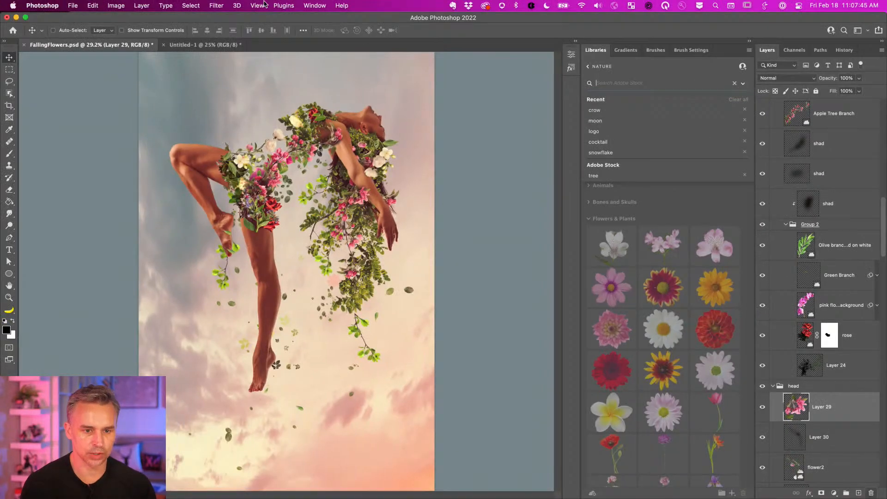
# Open the Photoshop plugin marketplace in Creative Cloud, dismissing the clipboard alert, and reposition its window over the document
pyautogui.click(283, 5)
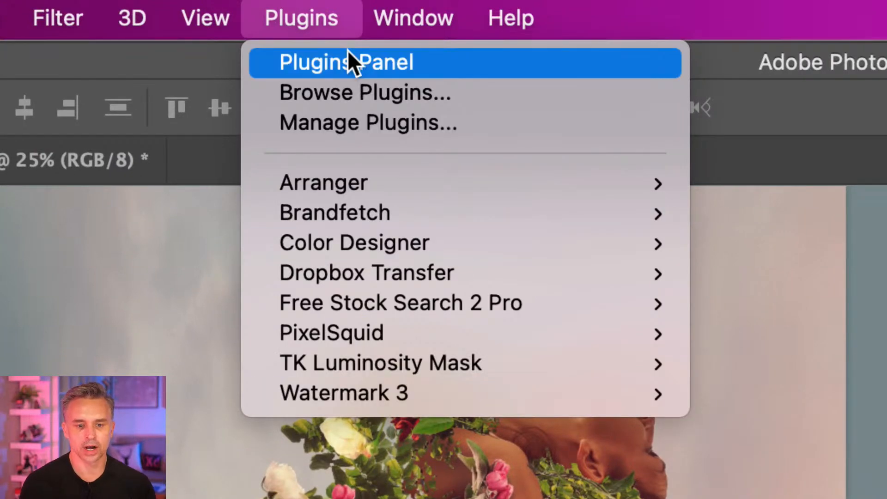
pyautogui.click(370, 93)
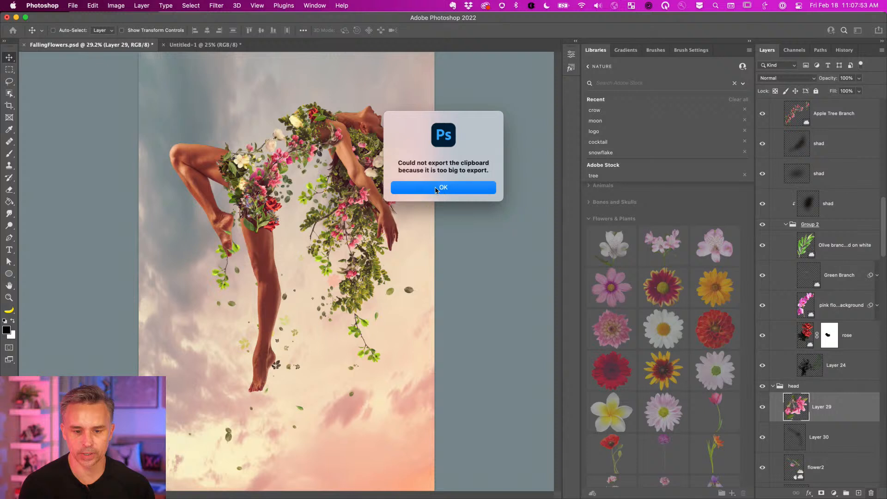
pyautogui.click(436, 188)
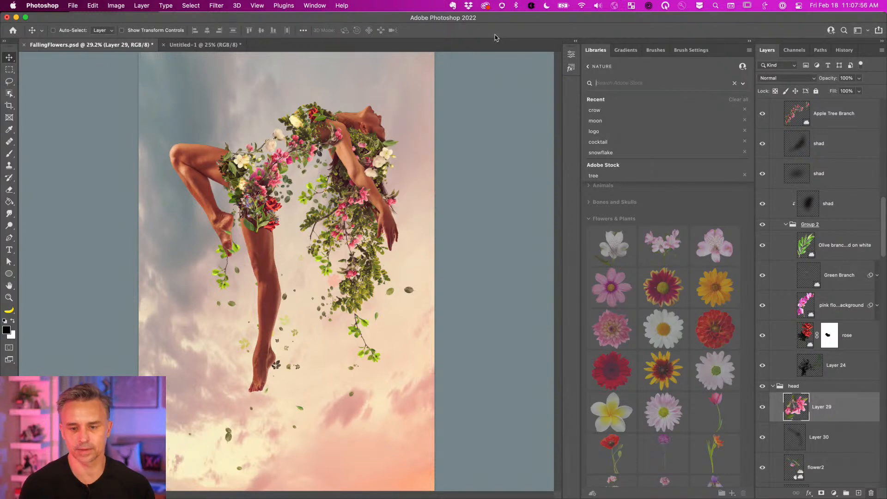
pyautogui.click(282, 5)
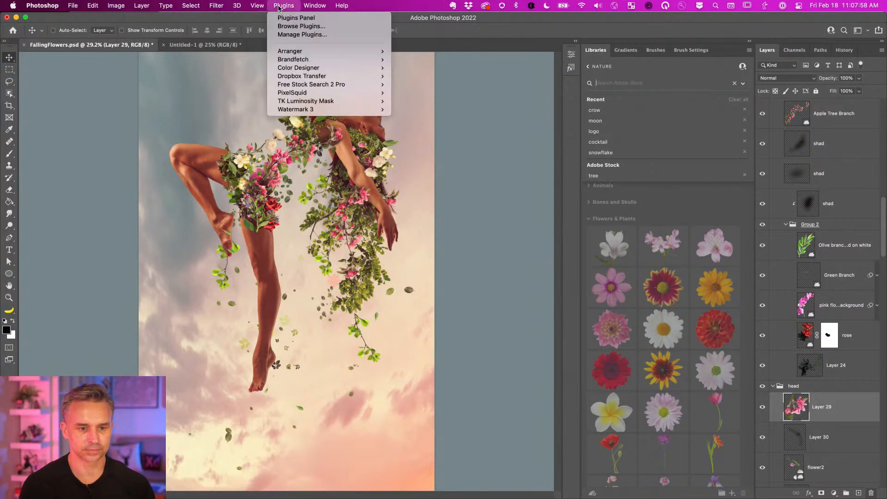
pyautogui.click(294, 27)
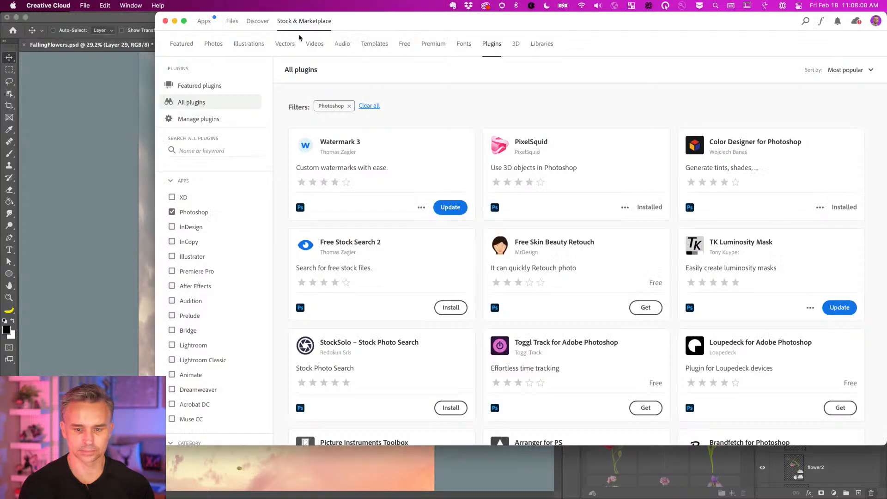
pyautogui.moveTo(394, 22); pyautogui.dragTo(330, 46)
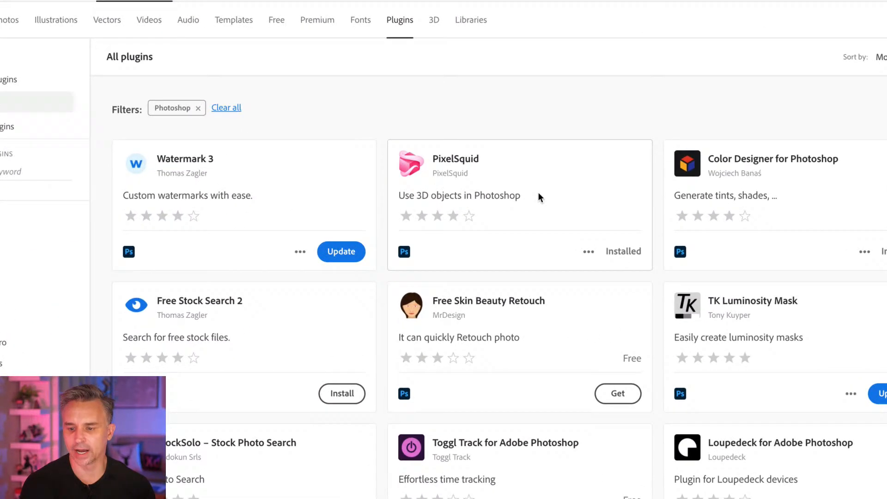
# Examine the marketplace listing of Photoshop plugins, checking what each one does and which are installed, free or updatable
pyautogui.scroll(-3, 776, 351)
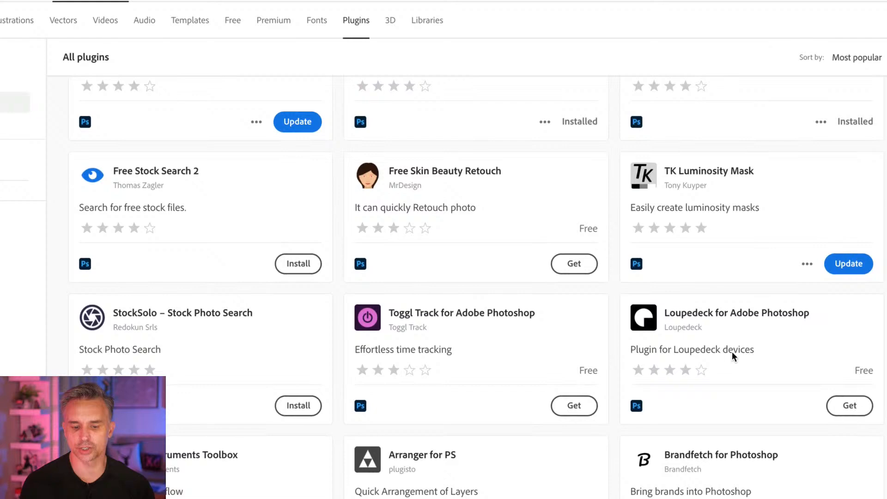
pyautogui.scroll(-3, 733, 353)
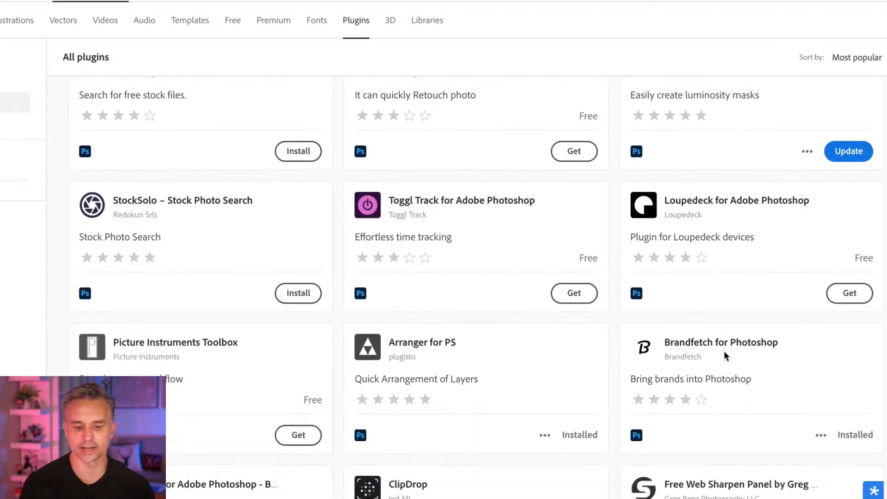
pyautogui.scroll(4, 727, 350)
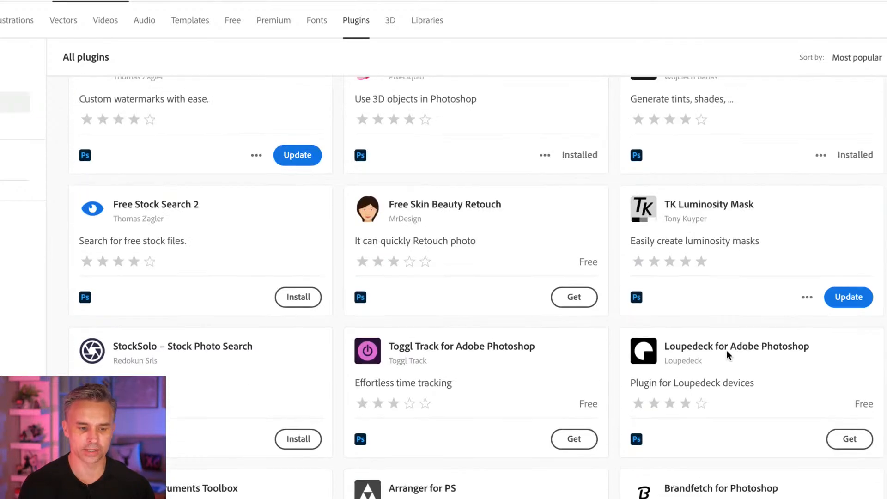
pyautogui.scroll(1, 727, 353)
pyautogui.scroll(1, 728, 355)
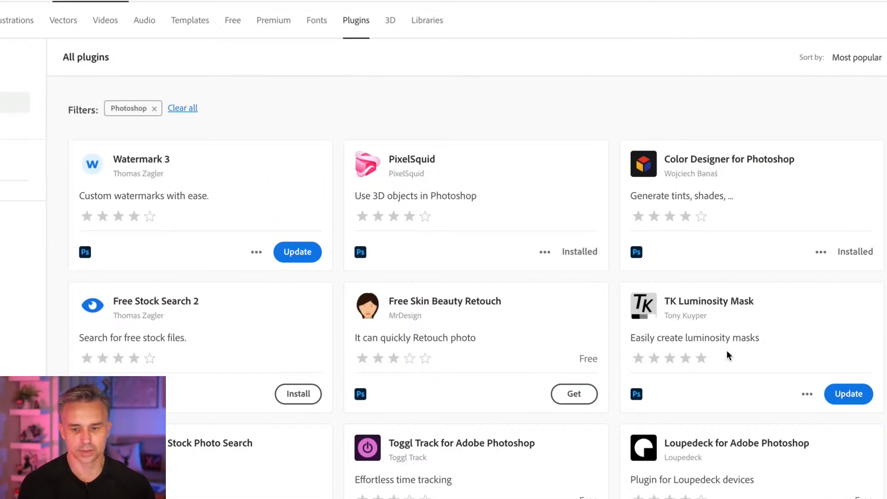
pyautogui.scroll(-3, 728, 351)
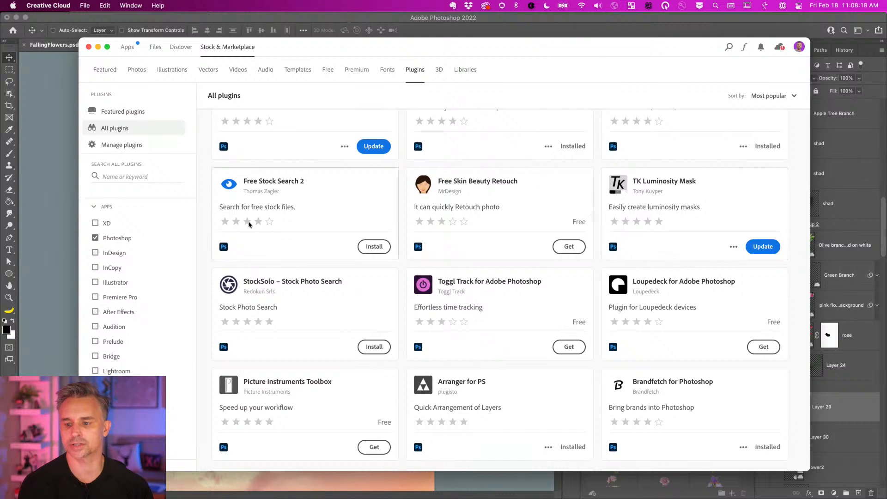
pyautogui.scroll(-3, 652, 381)
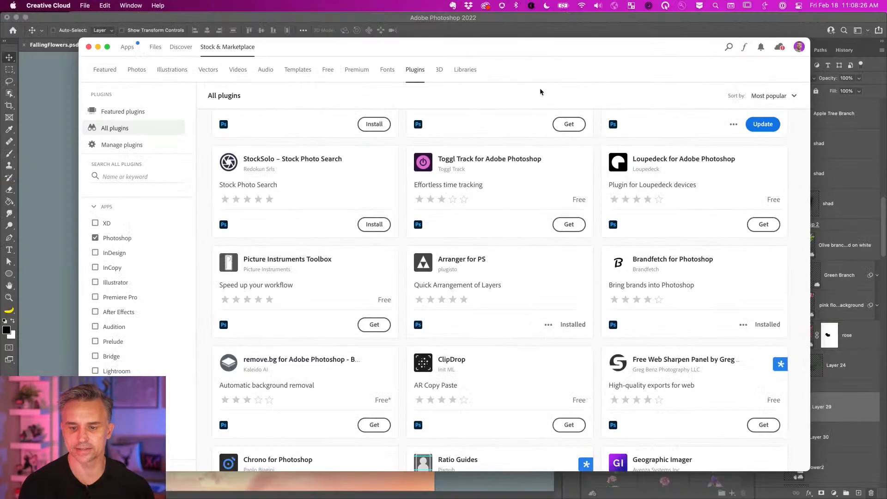
# Switch back to Photoshop, open the installed Free Stock Search 2 Pro plugin, and move it aside over the canvas
pyautogui.click(177, 19)
pyautogui.click(280, 5)
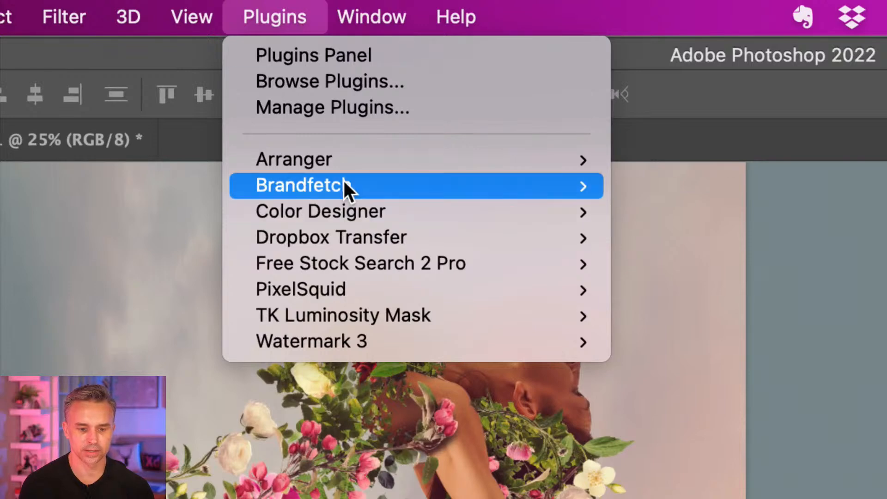
pyautogui.moveTo(326, 58)
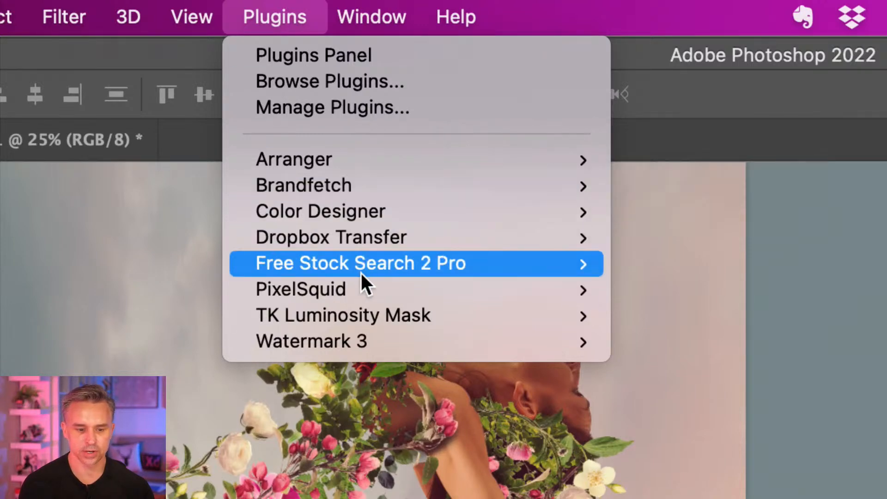
pyautogui.moveTo(358, 265)
pyautogui.click(670, 262)
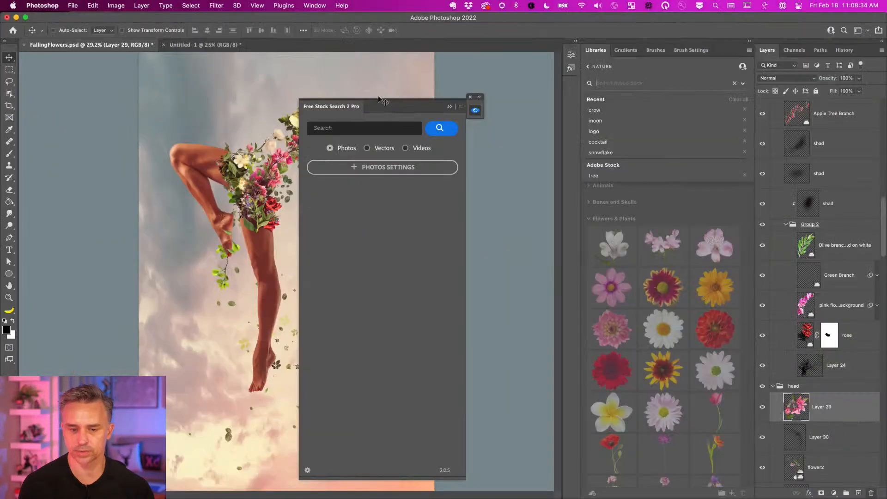
pyautogui.moveTo(388, 96); pyautogui.dragTo(455, 95)
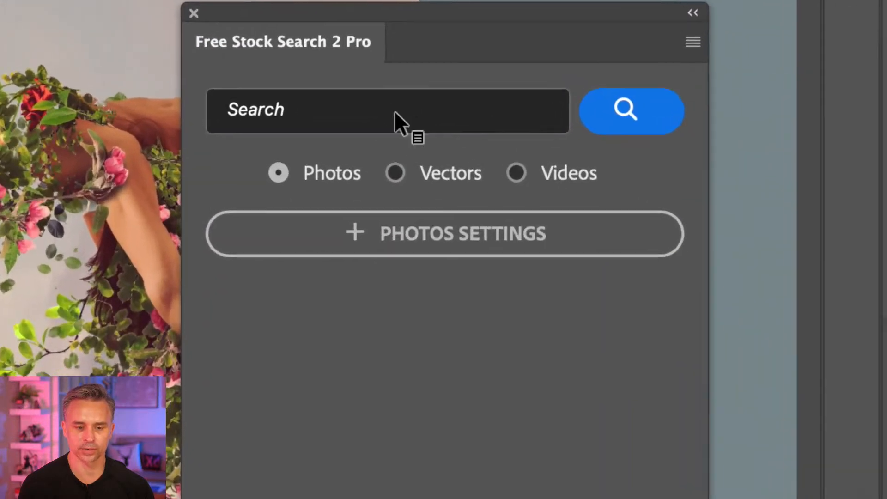
# Search Free Stock Search 2 Pro for "tree" photos and browse through the resulting free stock images
pyautogui.click(427, 117)
pyautogui.write('tree')
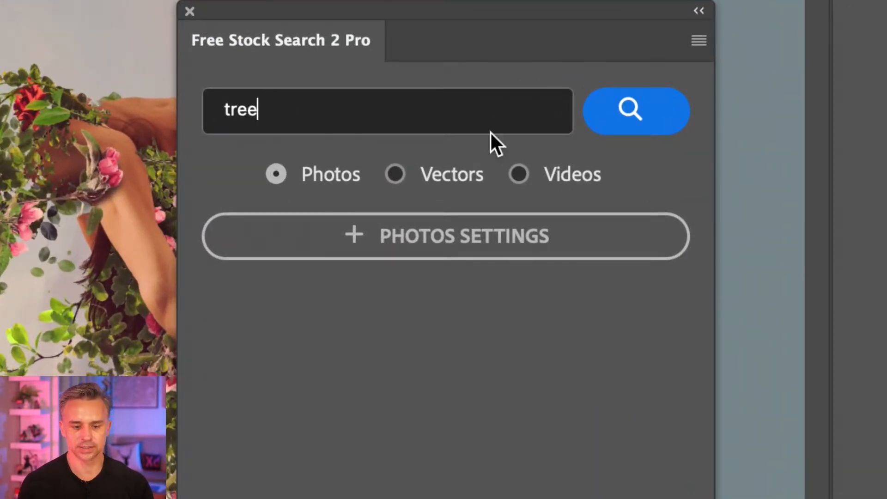
pyautogui.click(630, 118)
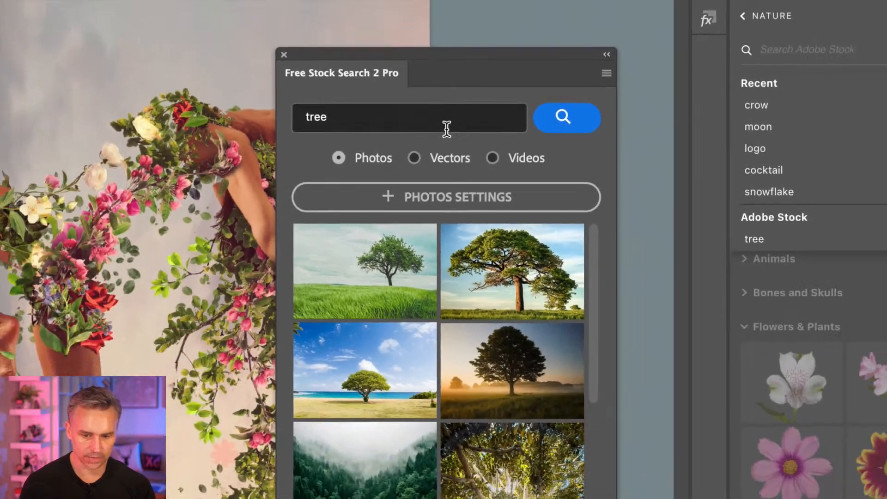
pyautogui.scroll(-3, 406, 438)
pyautogui.click(401, 297)
pyautogui.click(385, 325)
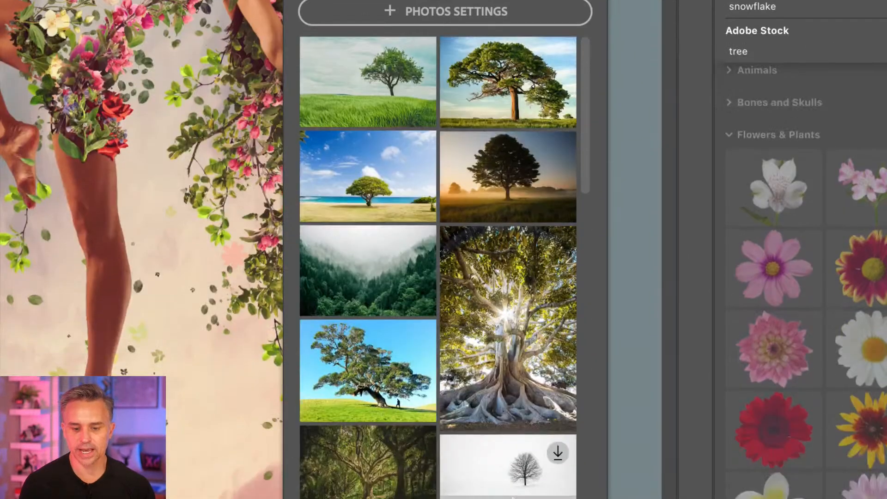
pyautogui.scroll(-3, 503, 384)
pyautogui.scroll(-5, 510, 392)
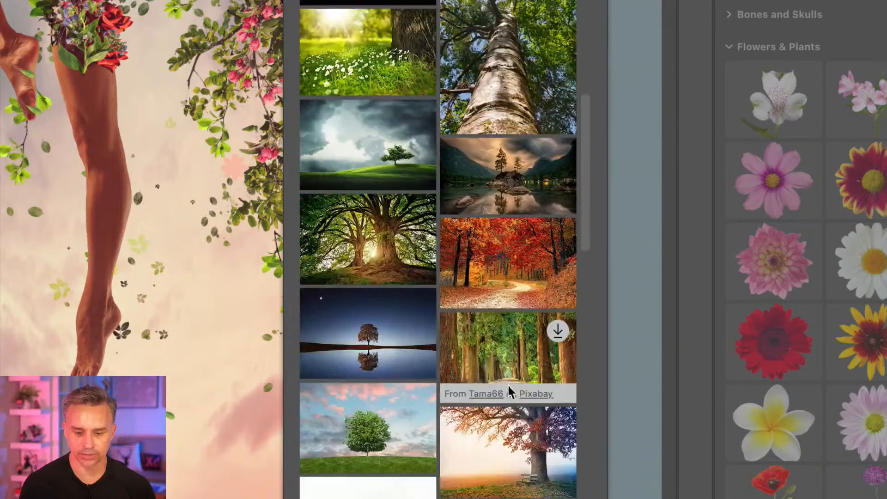
pyautogui.scroll(8, 508, 388)
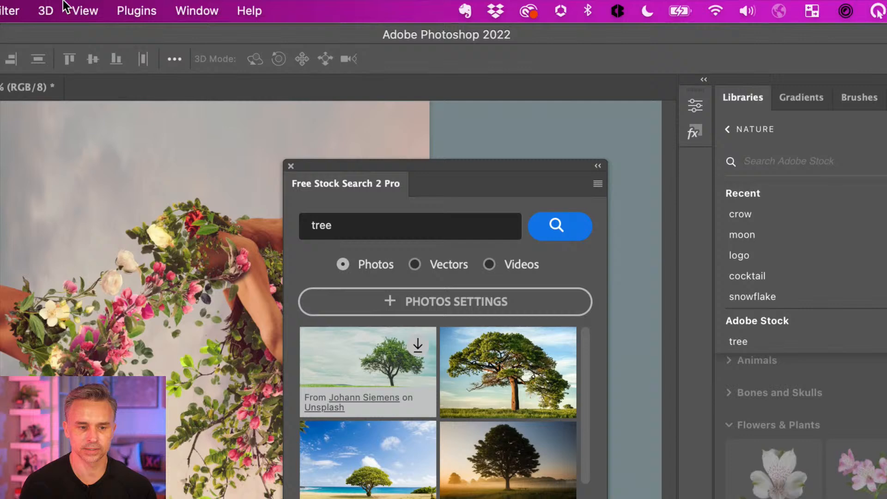
# Open the Brandfetch plugin alongside the Free Stock Search 2 Pro plugin
pyautogui.click(137, 11)
pyautogui.moveTo(171, 117)
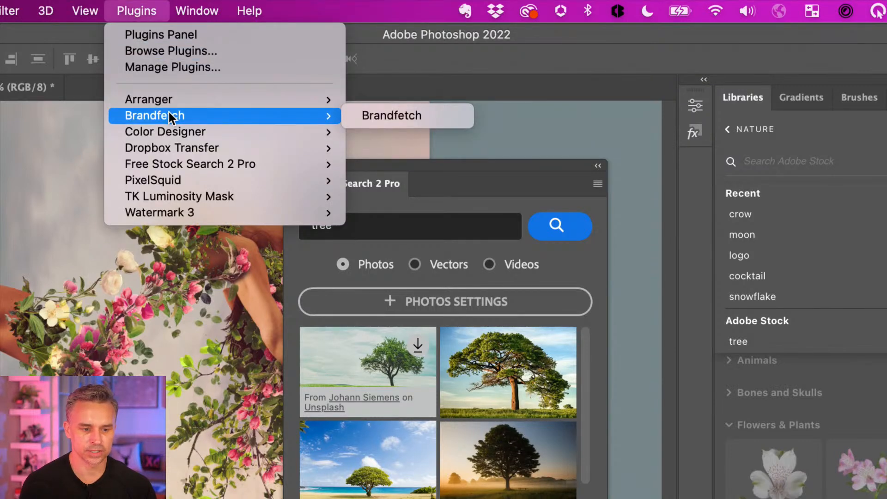
pyautogui.click(420, 115)
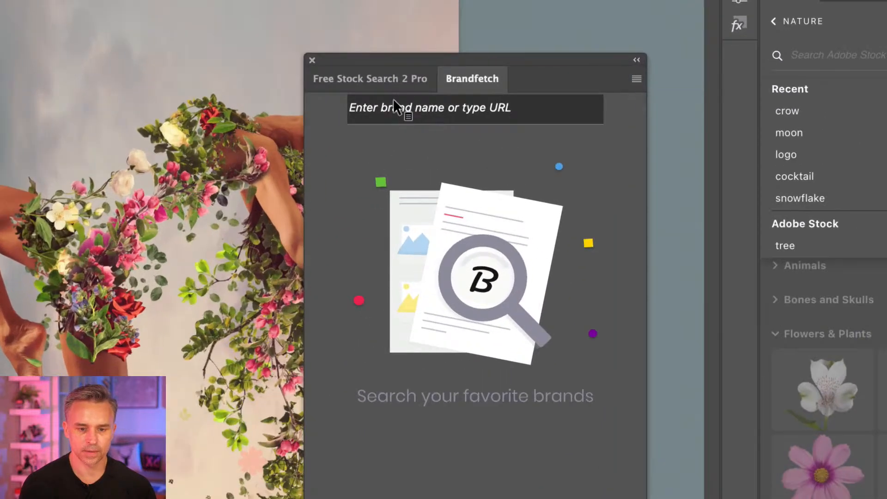
# Try a Brandfetch brand search for "Photoshop", and clear the query
pyautogui.click(403, 110)
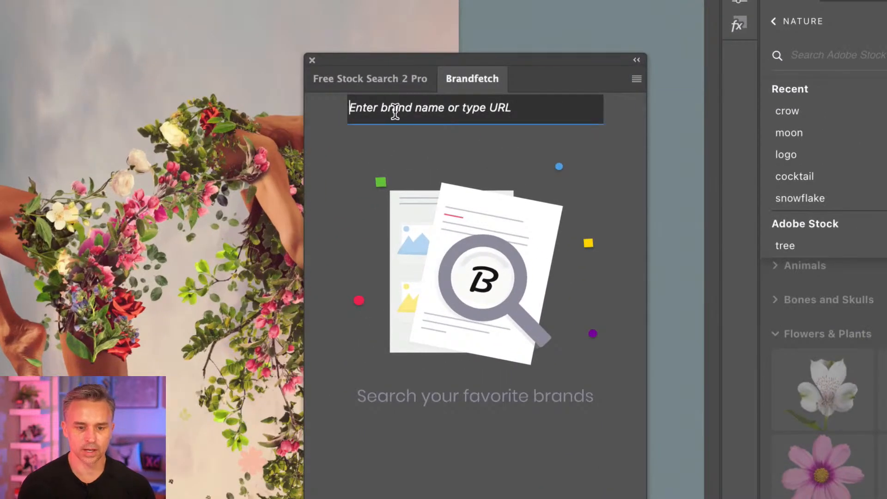
pyautogui.write('Photoshop')
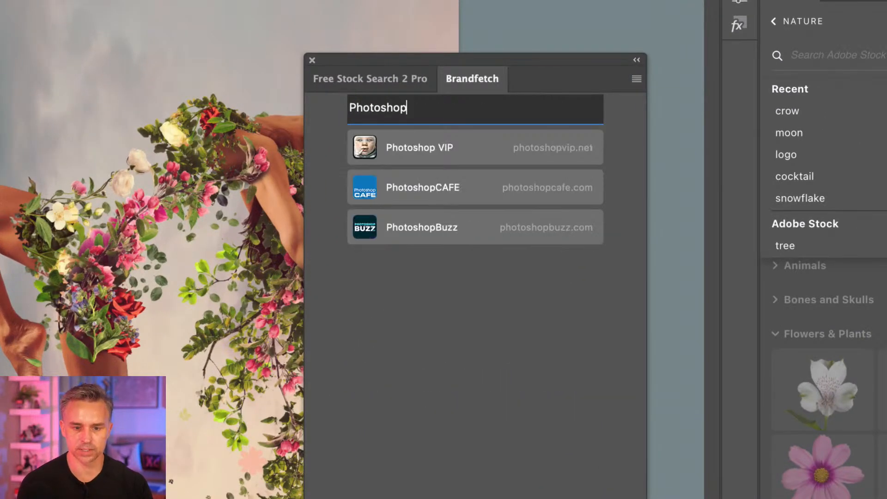
pyautogui.press('Return')
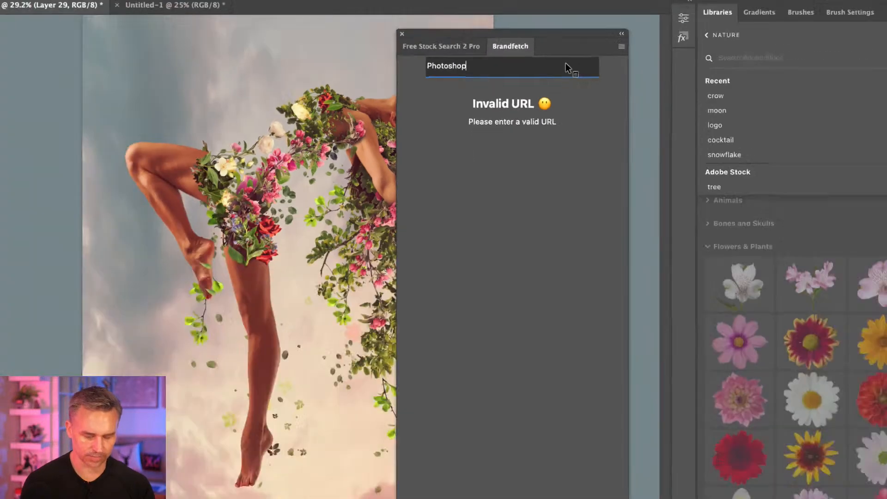
pyautogui.press('super+a')
pyautogui.press('BackSpace')
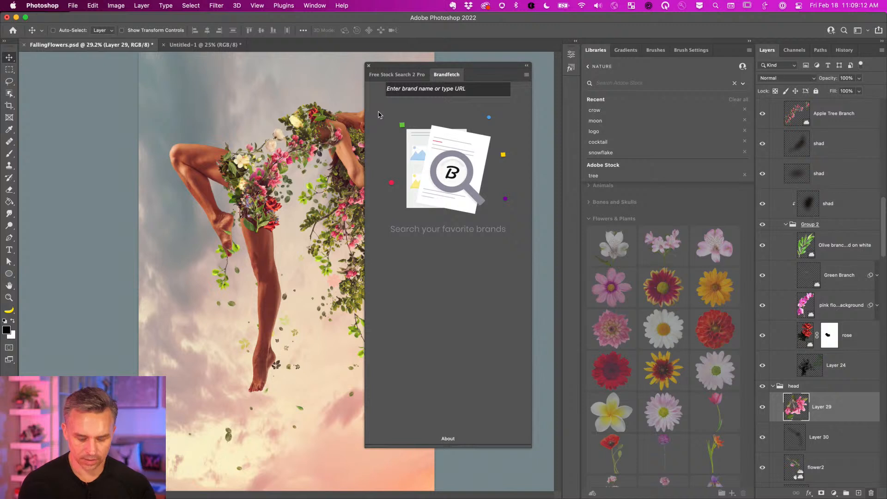
# Try a Brandfetch brand search for "adobe", and shrink the floating plugin window's height
pyautogui.write('adobe')
pyautogui.press('Return')
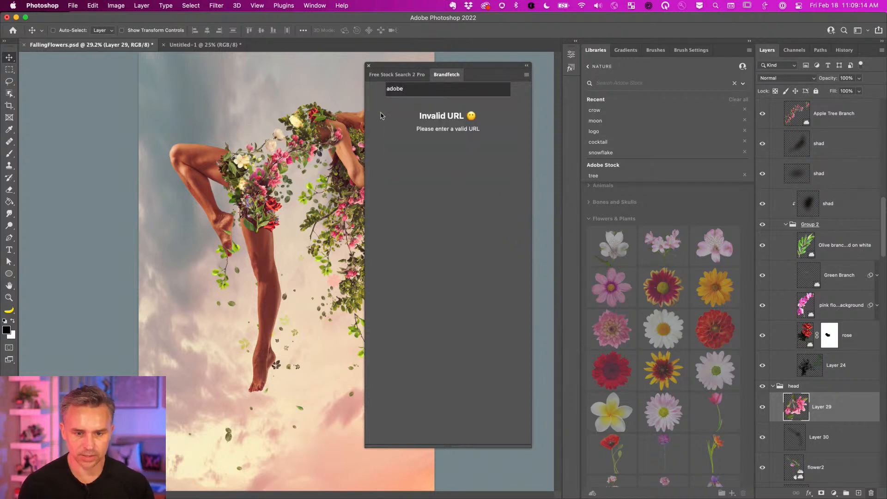
pyautogui.click(526, 76)
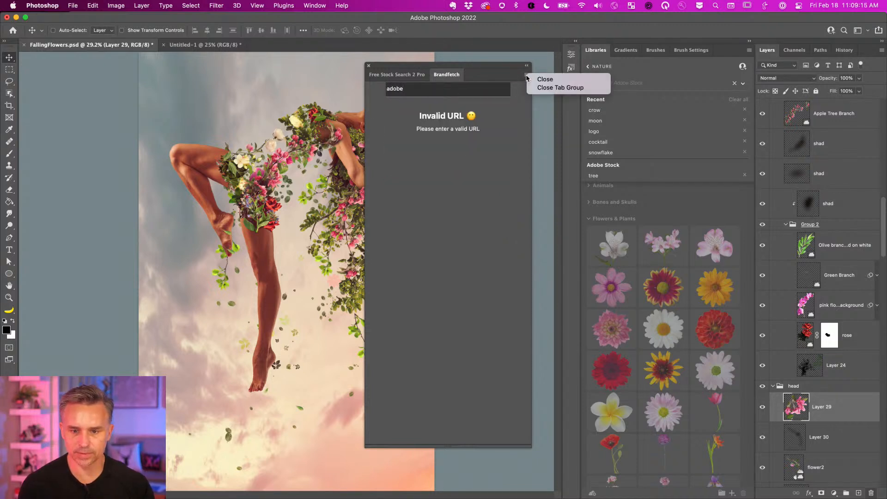
pyautogui.click(391, 133)
pyautogui.moveTo(530, 450); pyautogui.dragTo(519, 286)
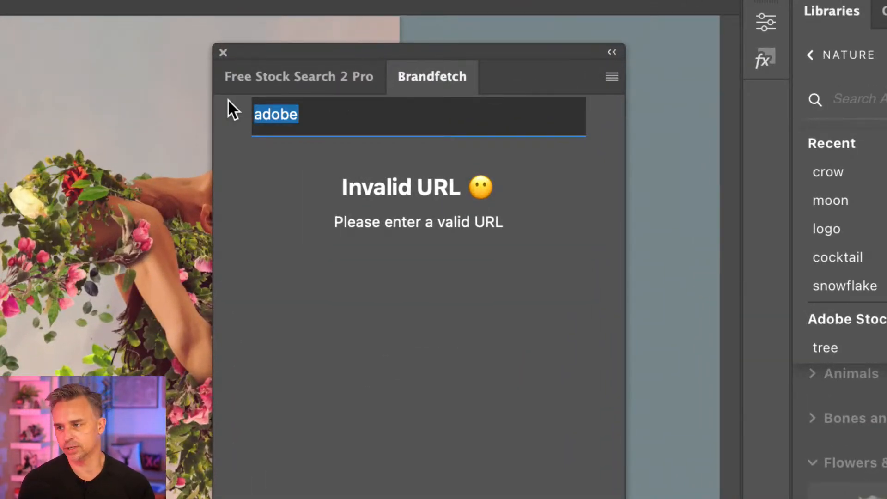
# Look up Photobucket in Brandfetch to view its brand logos, colors and fonts, and clear the search
pyautogui.write('photo')
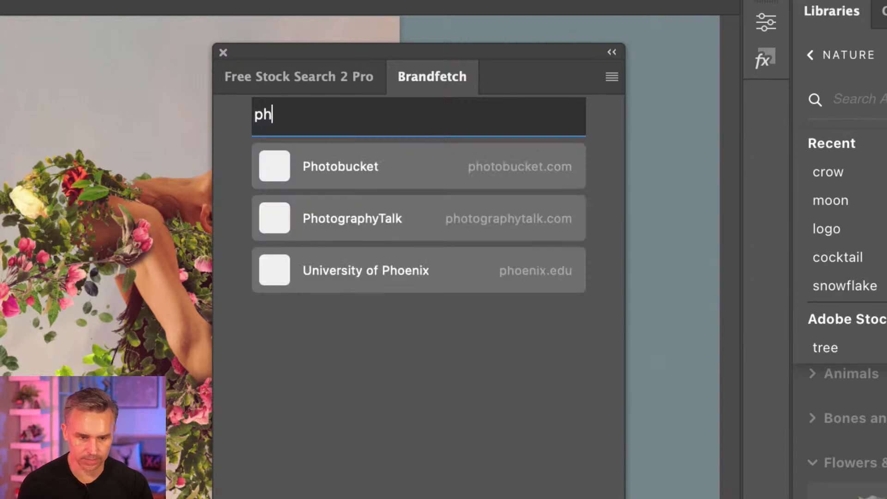
pyautogui.click(323, 172)
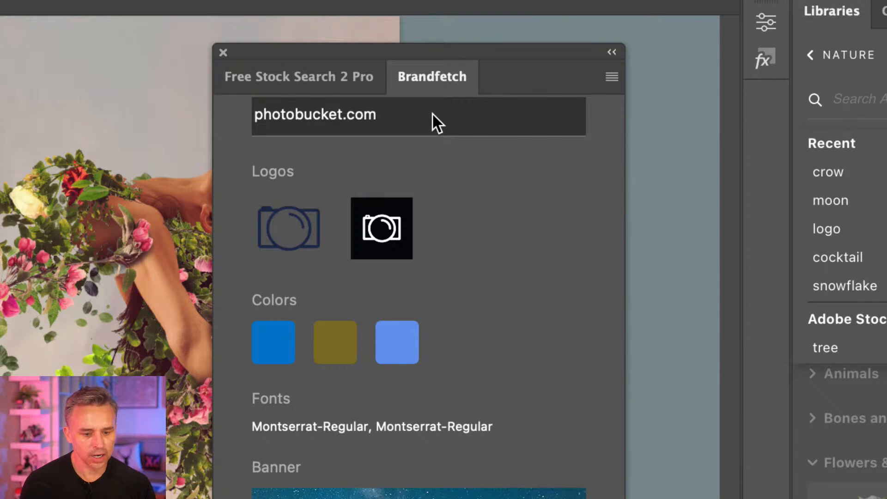
pyautogui.moveTo(442, 110); pyautogui.dragTo(240, 109)
pyautogui.write('dobe.')
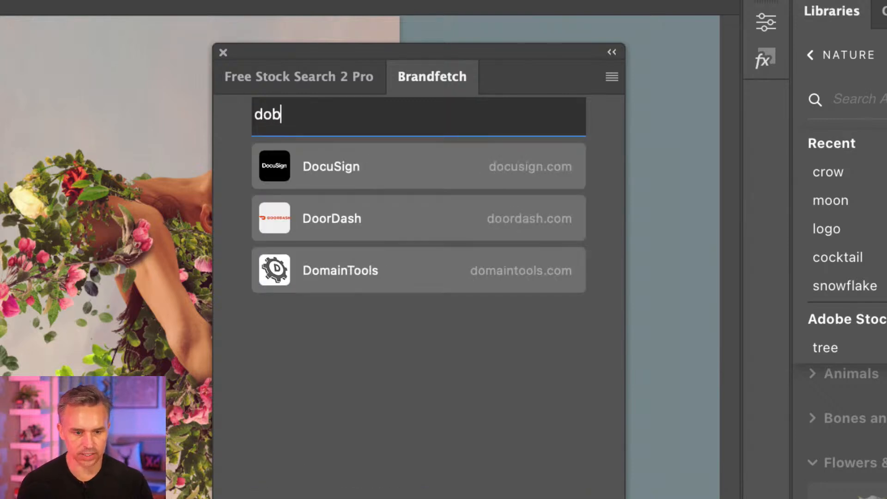
pyautogui.press('BackSpace')
pyautogui.press('BackSpace')
pyautogui.press('BackSpace')
pyautogui.press('BackSpace')
pyautogui.press('BackSpace')
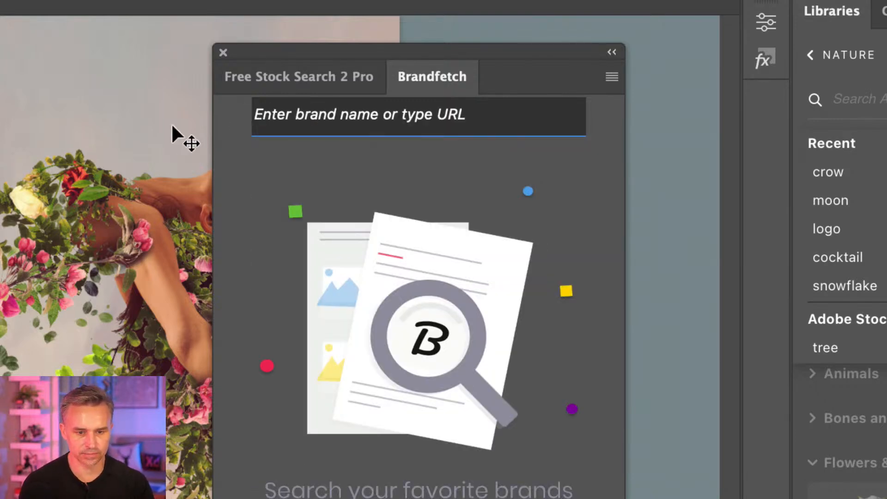
# Search Brandfetch for the brand assets of "photoshop.com"
pyautogui.click(390, 121)
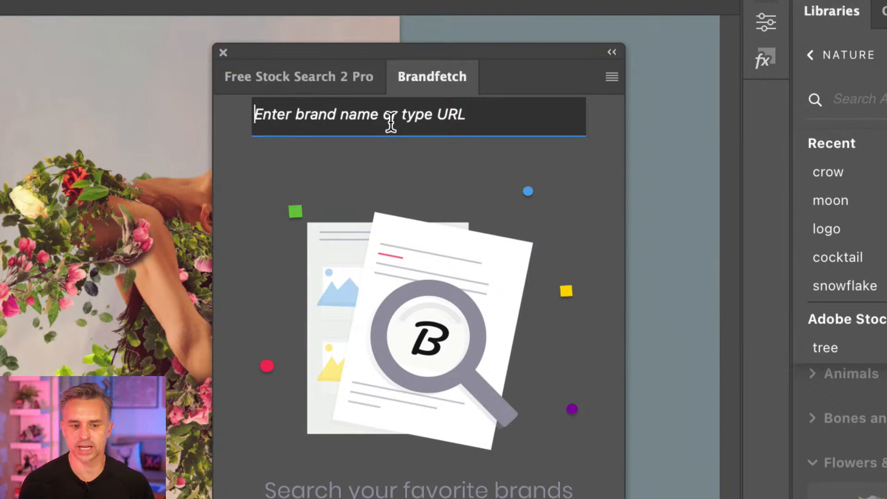
pyautogui.write('pho')
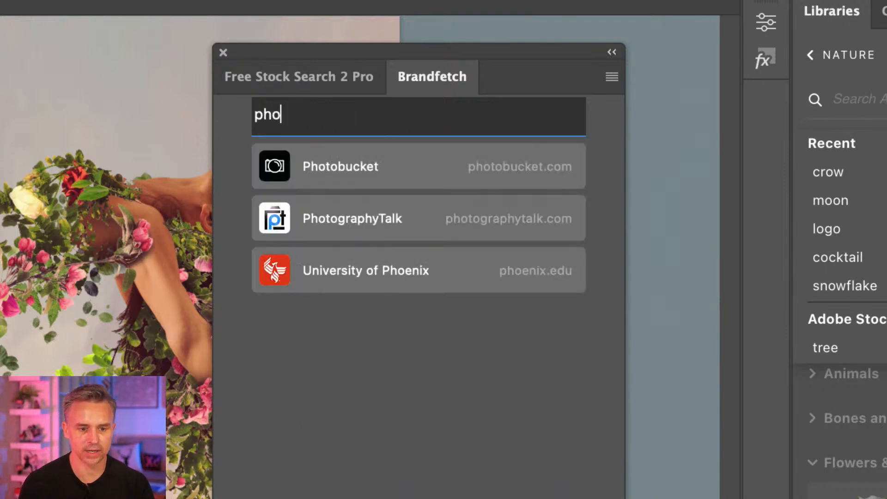
pyautogui.write('toshop.com')
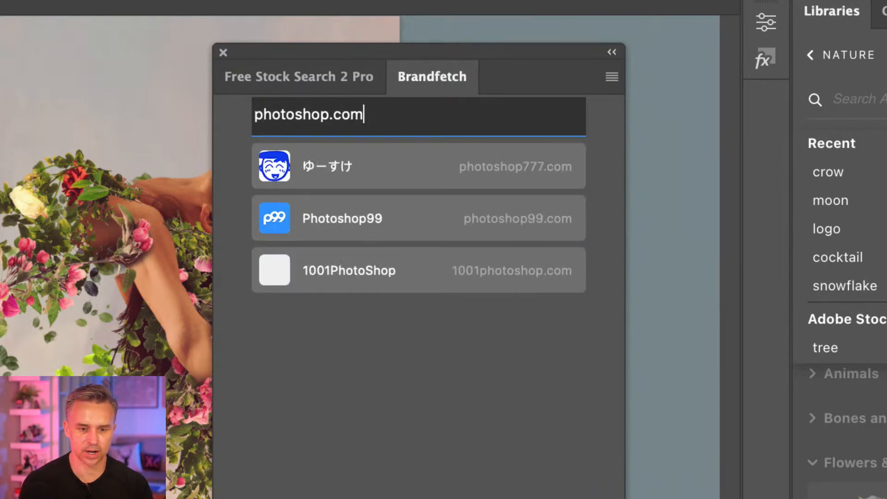
pyautogui.press('Return')
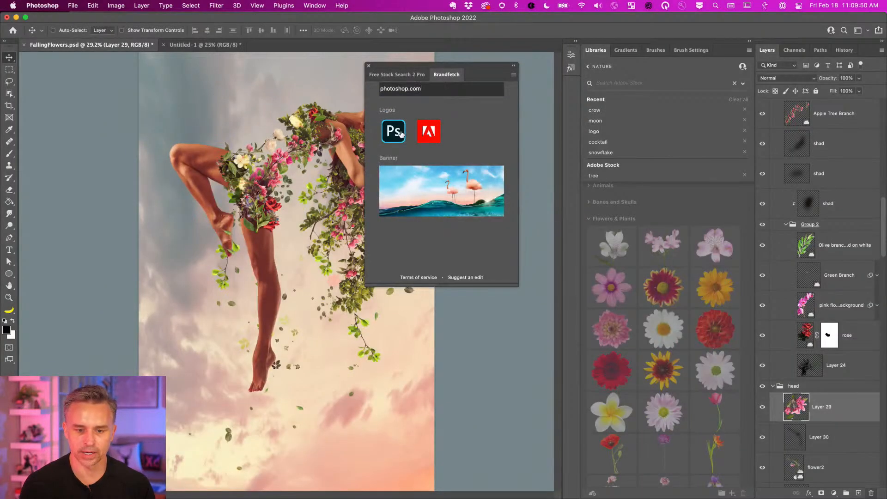
# Place the Photoshop logo from Brandfetch in the lower-left corner of the FallingFlowers image and scale it down to about half size
pyautogui.moveTo(401, 134); pyautogui.dragTo(254, 254)
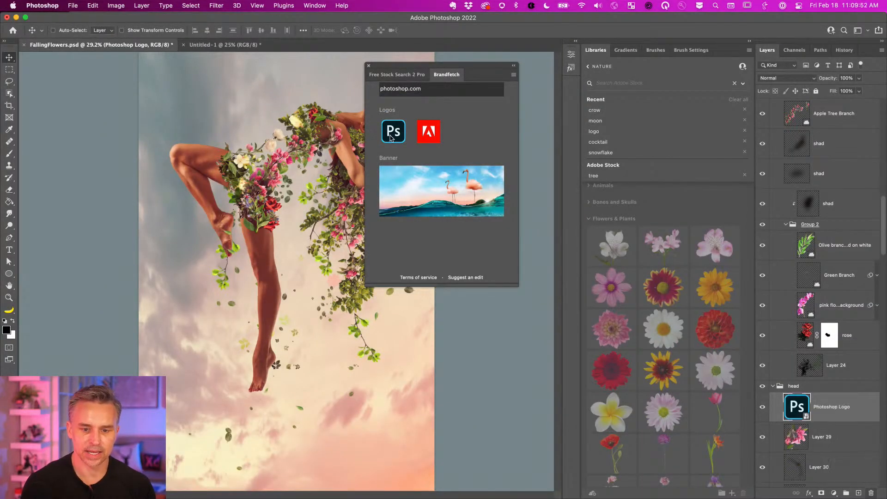
pyautogui.moveTo(291, 309); pyautogui.dragTo(204, 480)
pyautogui.press('super+t')
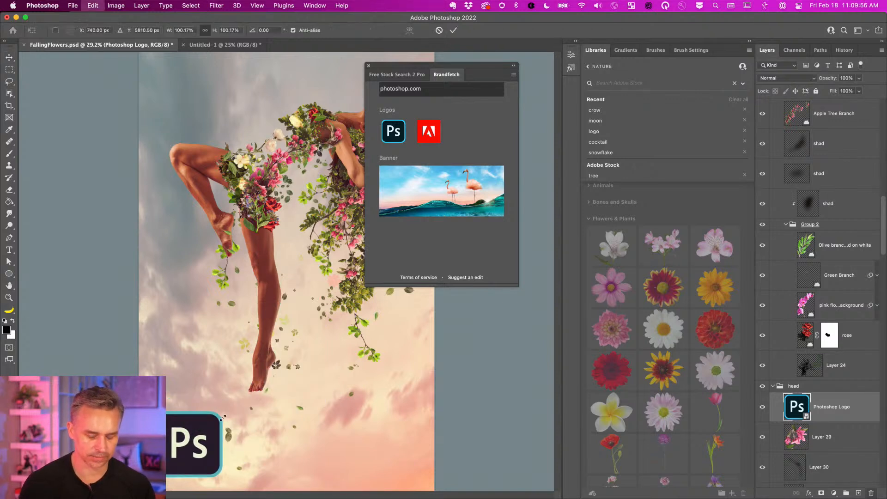
pyautogui.moveTo(221, 414); pyautogui.dragTo(184, 452)
pyautogui.press('Return')
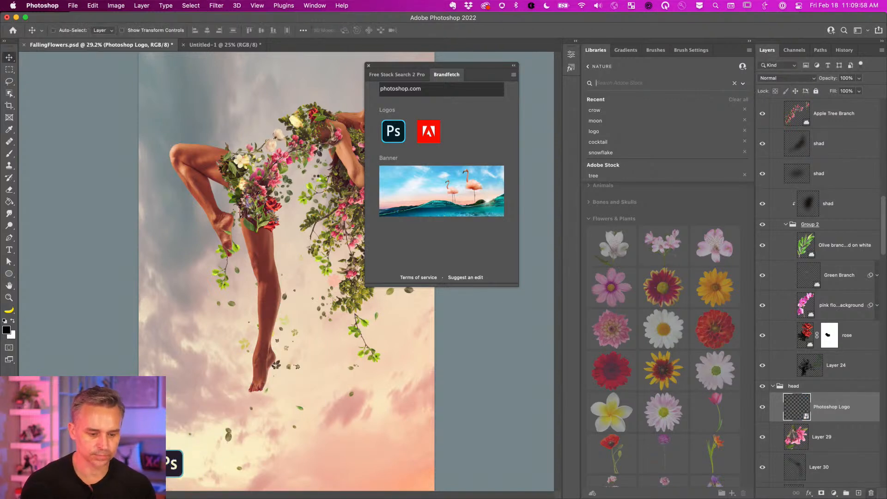
# Close the floating plugin window and delete the Photoshop Logo layer
pyautogui.click(369, 67)
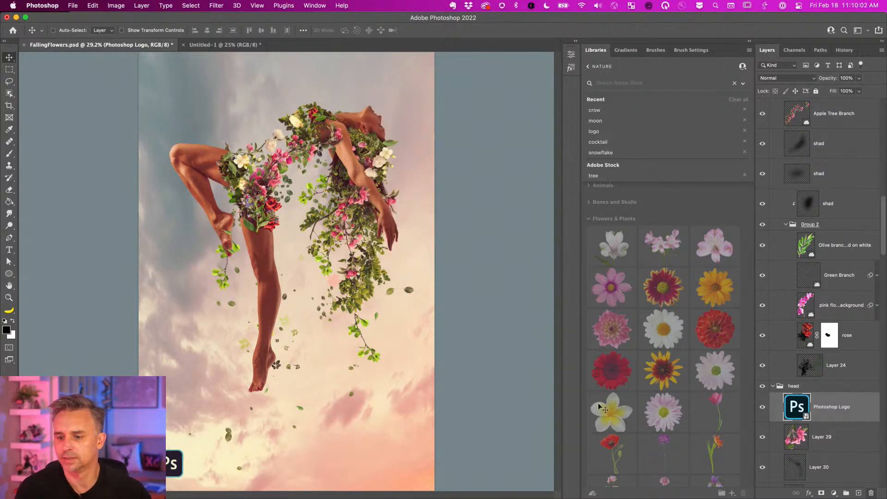
pyautogui.click(870, 493)
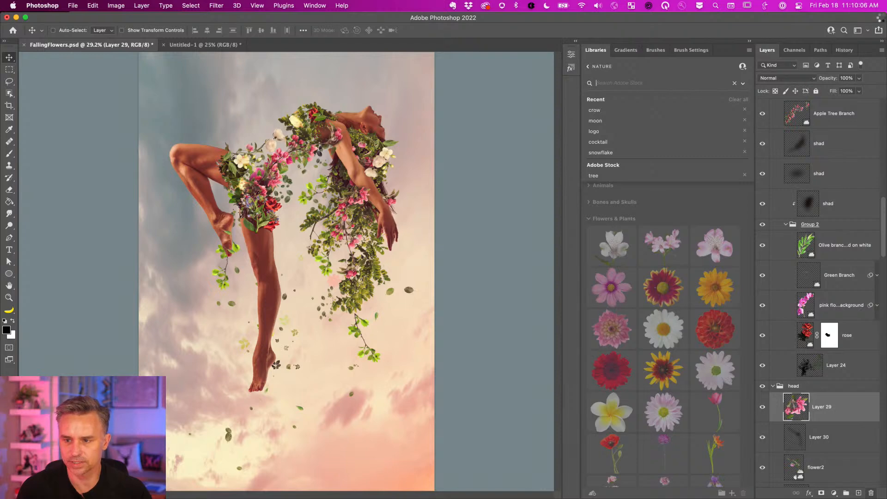
# Switch to Finder, look through the Downloads and Projects folders, and open the Current Projects folder on the desktop
pyautogui.moveTo(221, 489)
pyautogui.click(178, 486)
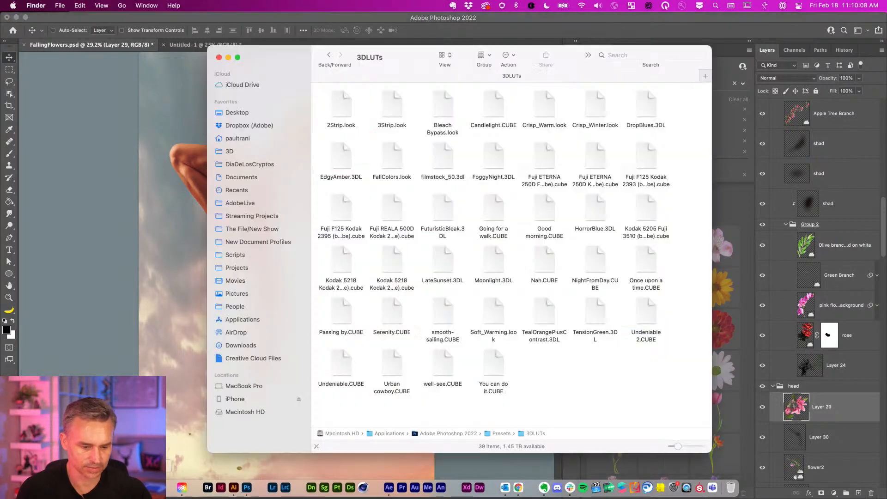
pyautogui.click(229, 347)
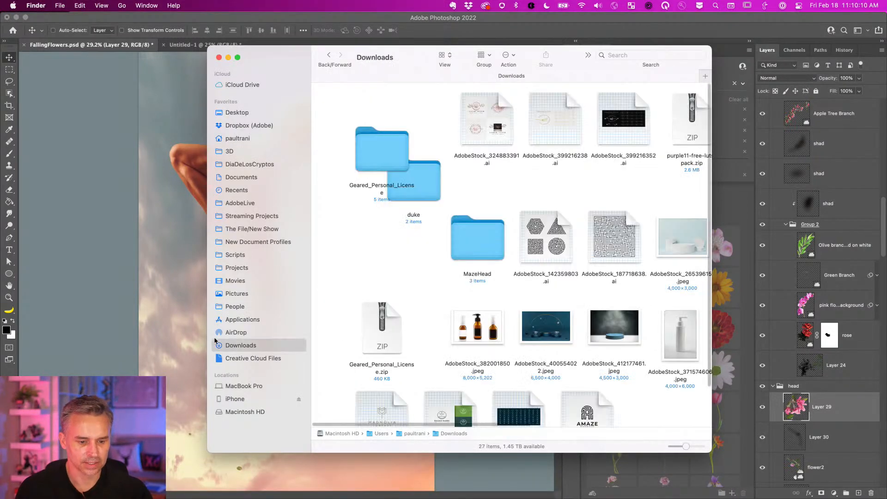
pyautogui.click(233, 267)
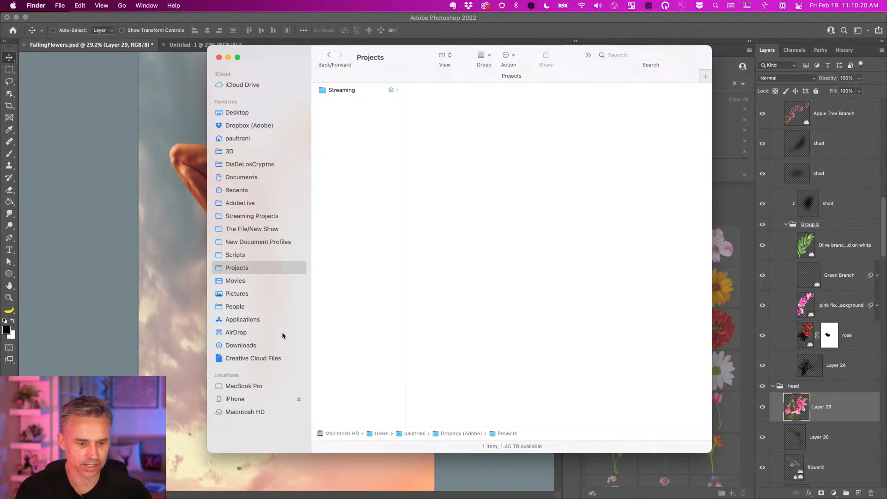
pyautogui.click(15, 17)
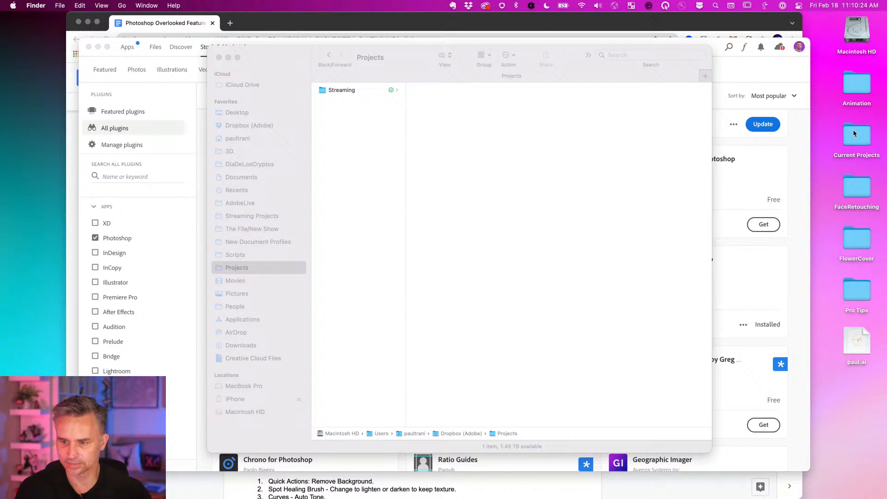
pyautogui.doubleClick(853, 133)
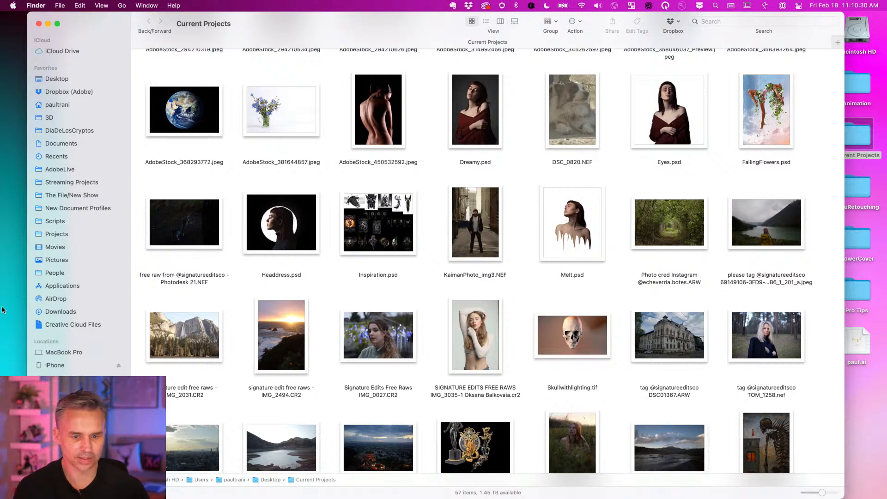
# Check the contents of the Pro Tips desktop folder and close it
pyautogui.click(851, 295)
pyautogui.doubleClick(852, 295)
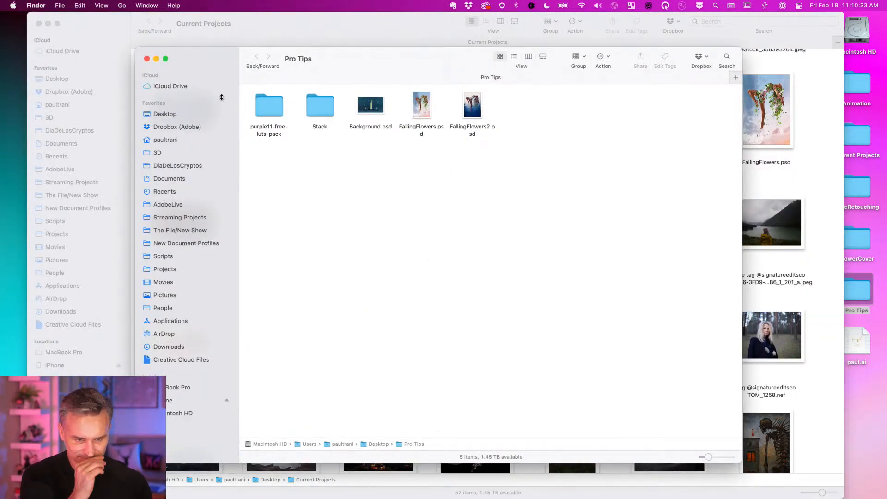
pyautogui.click(147, 58)
# Find the rose stems photo AdobeStock_345262597.jpeg in the Current Projects folder and open it in Photoshop
pyautogui.scroll(10, 298, 253)
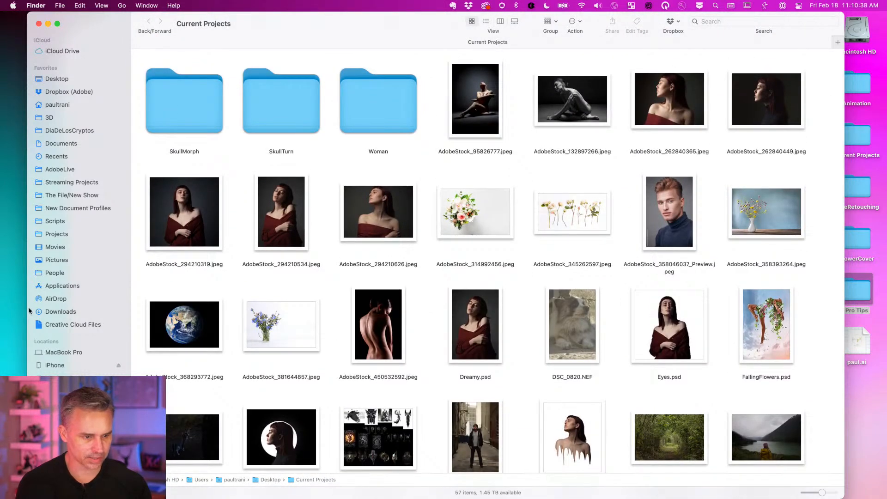
pyautogui.click(558, 222)
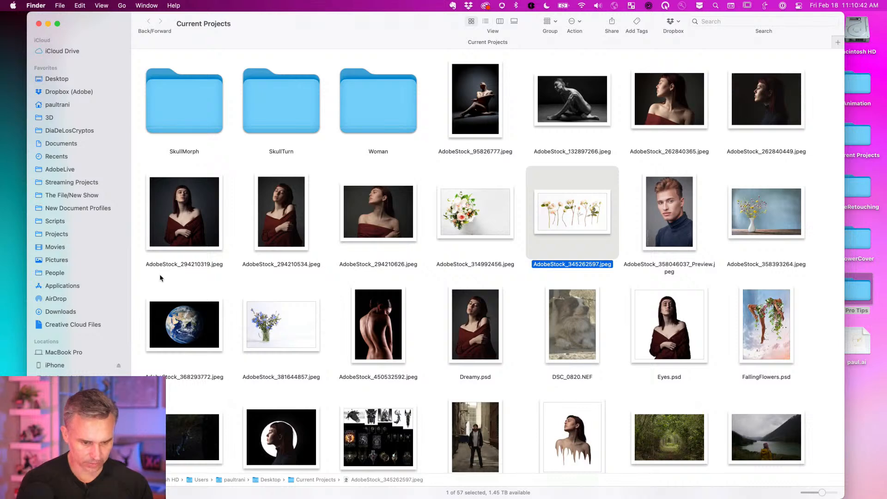
pyautogui.scroll(-4, 160, 277)
pyautogui.scroll(4, 161, 276)
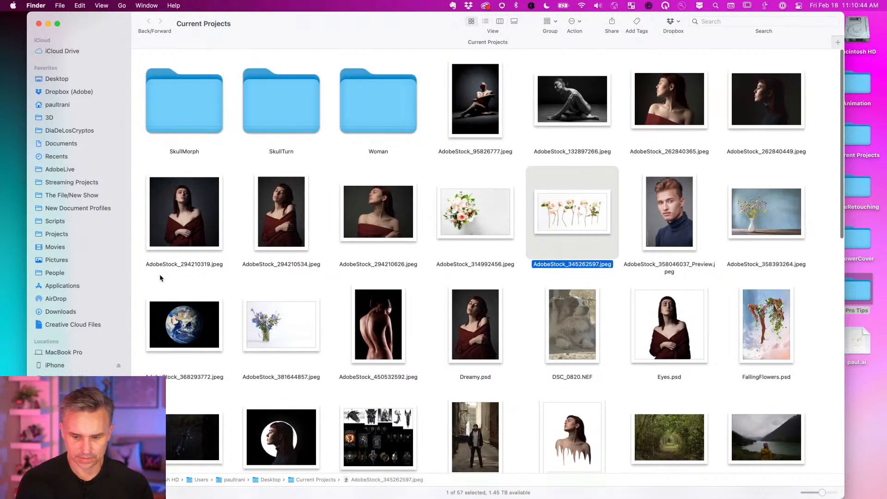
pyautogui.moveTo(220, 489)
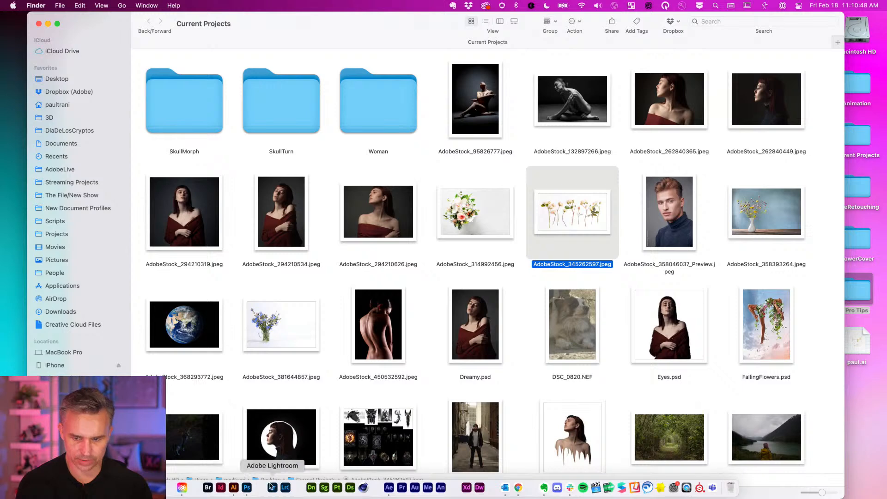
pyautogui.doubleClick(554, 213)
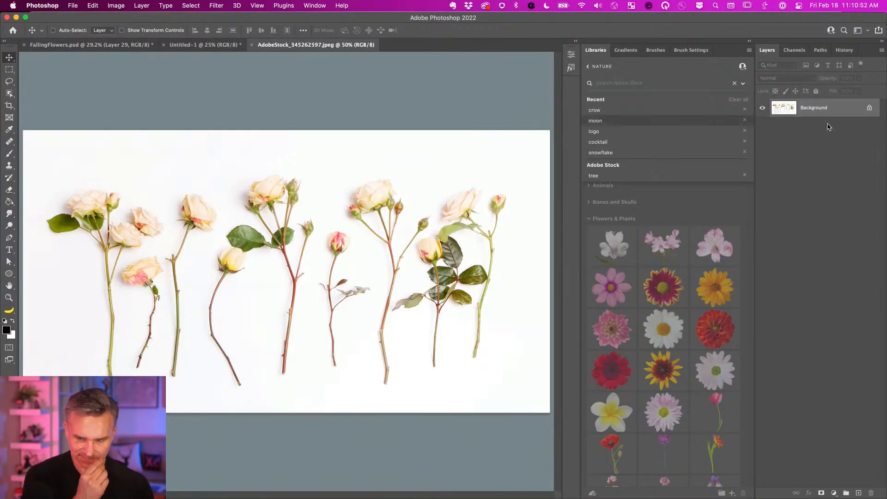
# Unlock the Background layer and select the third rose from the left, including its stem, using the Object Selection tool's Object Finder
pyautogui.click(869, 108)
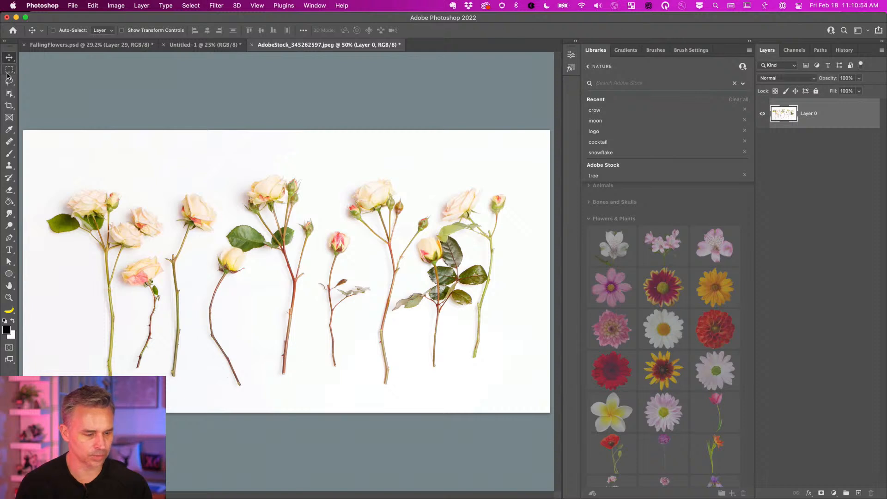
pyautogui.click(8, 94)
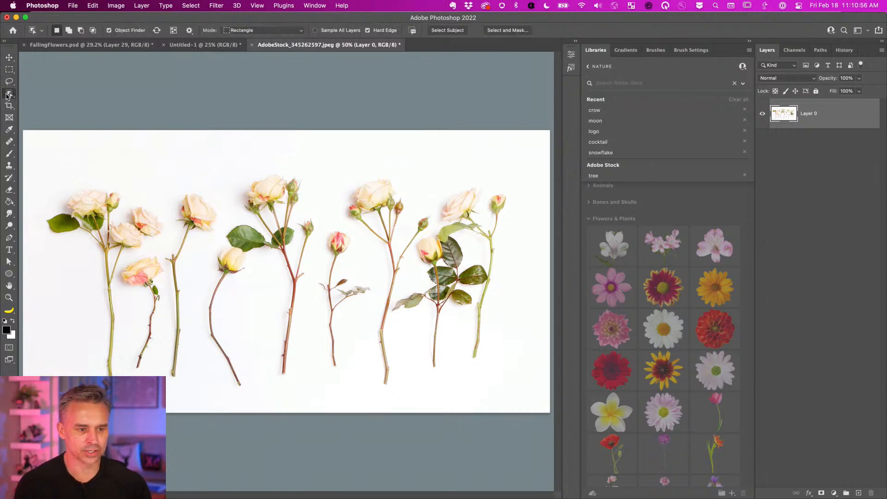
pyautogui.click(8, 95)
pyautogui.click(50, 93)
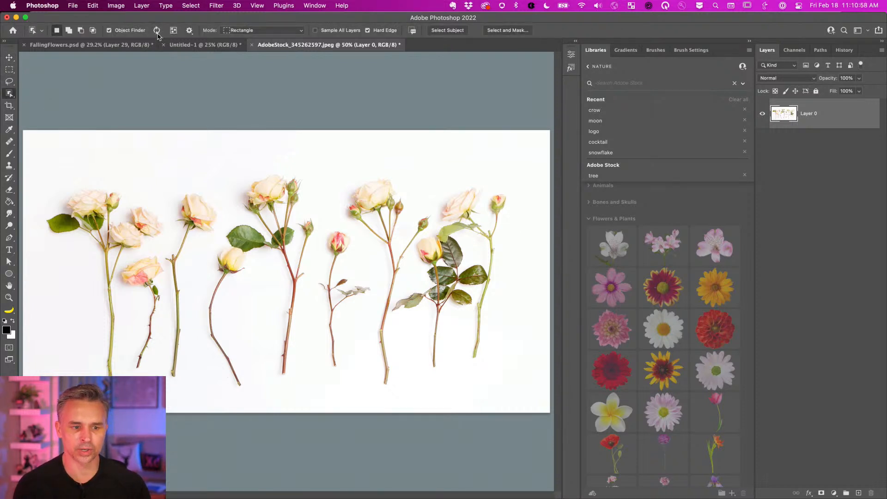
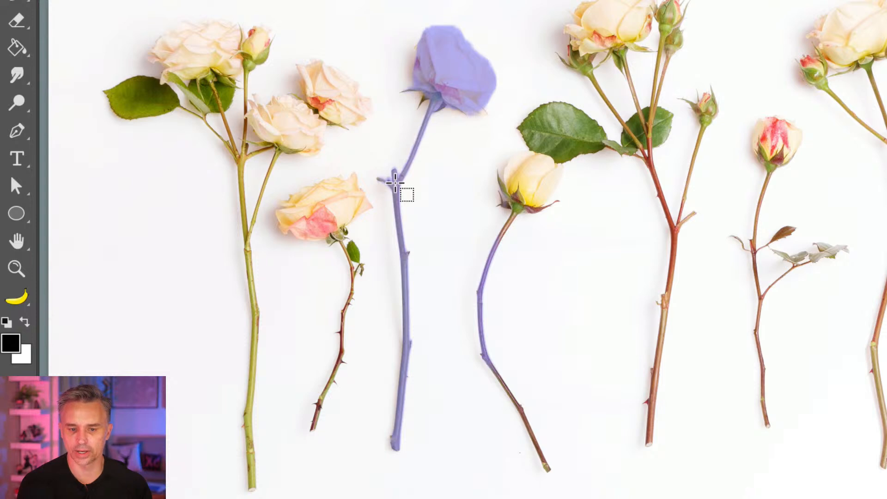
pyautogui.click(395, 184)
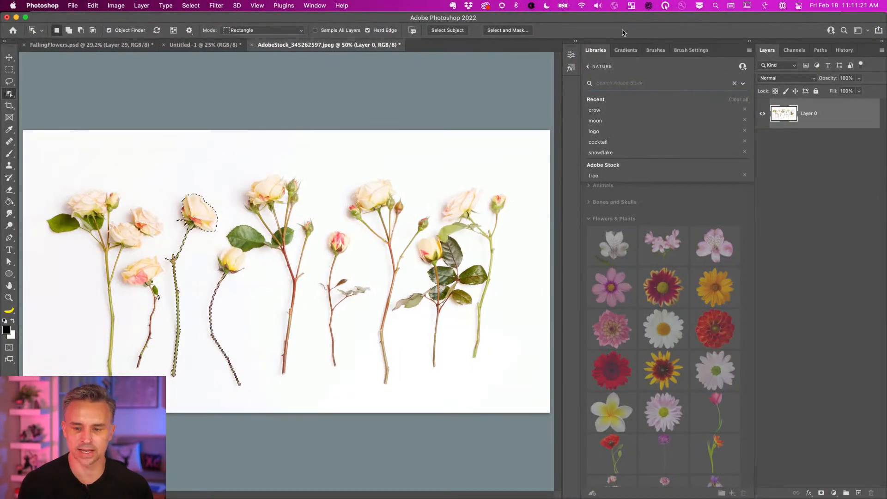
# Display the layer's properties, clear the rose selection, and deselect Layer 0 to show the document properties
pyautogui.click(569, 50)
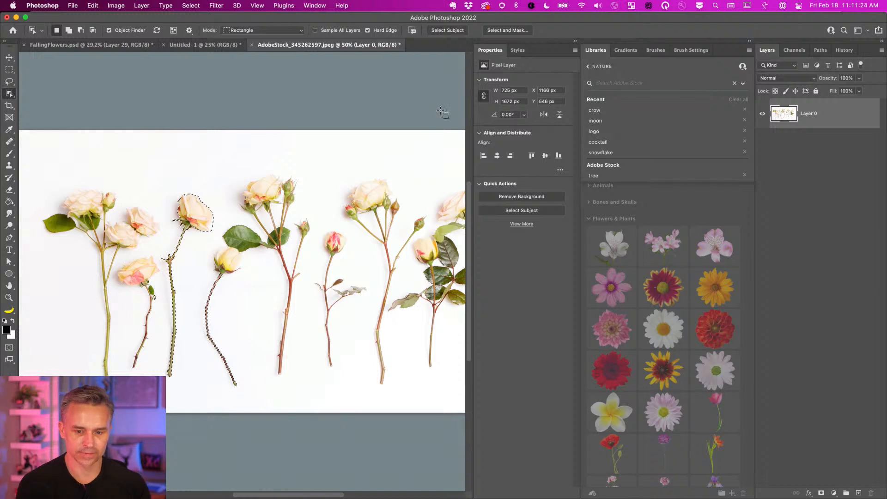
pyautogui.press('super+d')
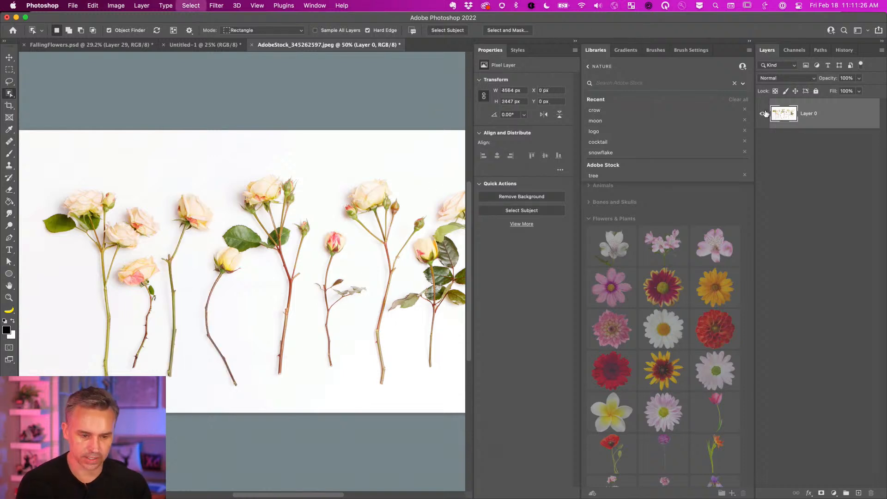
pyautogui.click(779, 266)
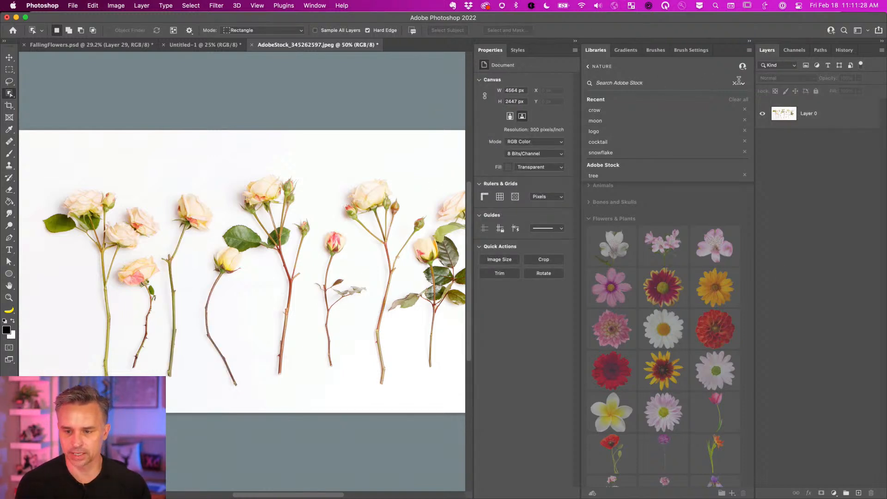
# Collapse the Libraries area and mask out Layer 0's white backdrop with the Remove Background quick action
pyautogui.click(740, 83)
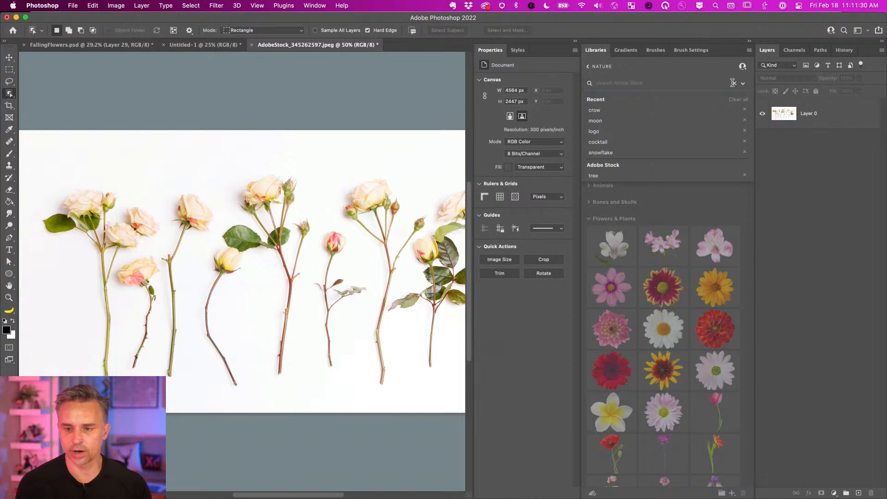
pyautogui.click(749, 41)
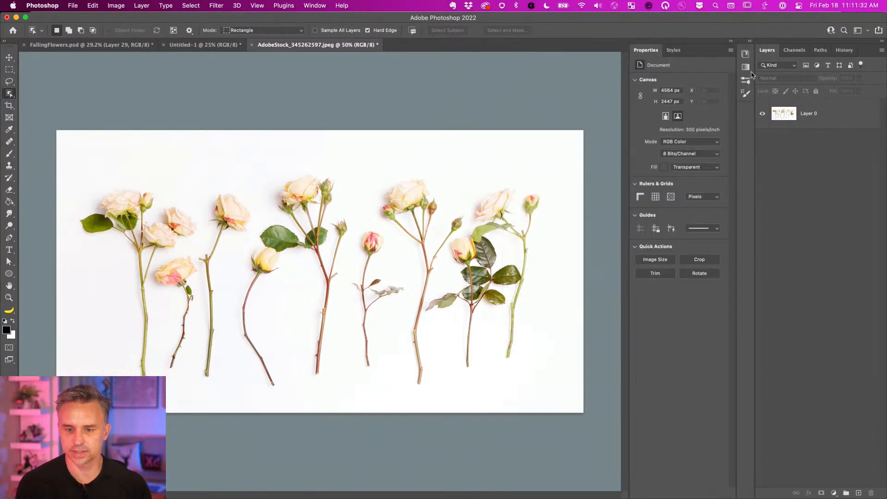
pyautogui.click(833, 115)
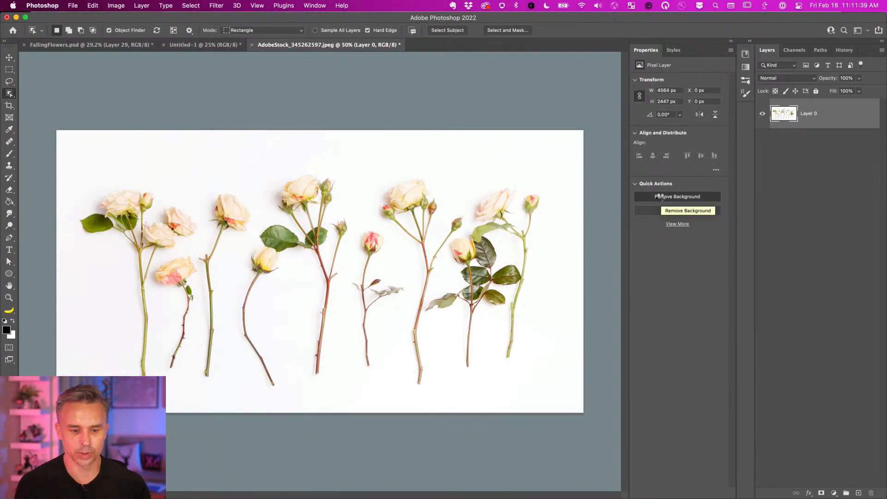
pyautogui.click(659, 197)
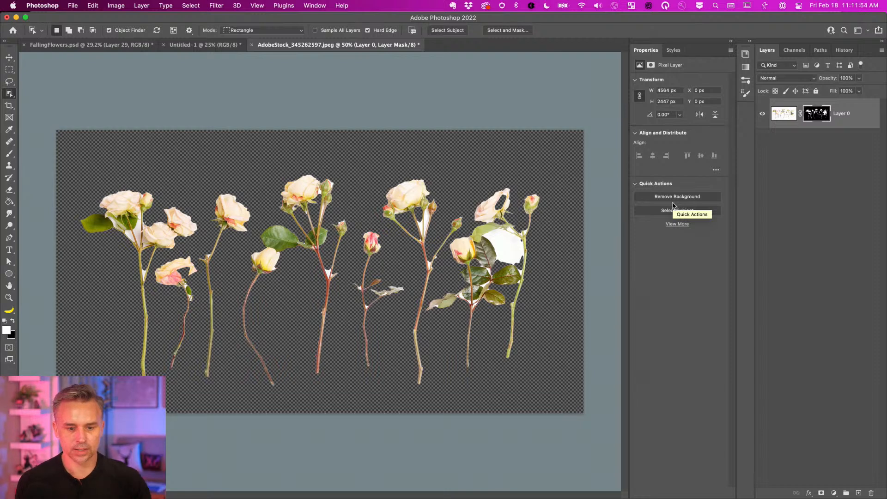
# Examine the edges of the cut-out roses and review the Matting commands available for Layer 0's image
pyautogui.press('super+equal')
pyautogui.press('super+equal')
pyautogui.press('super+equal')
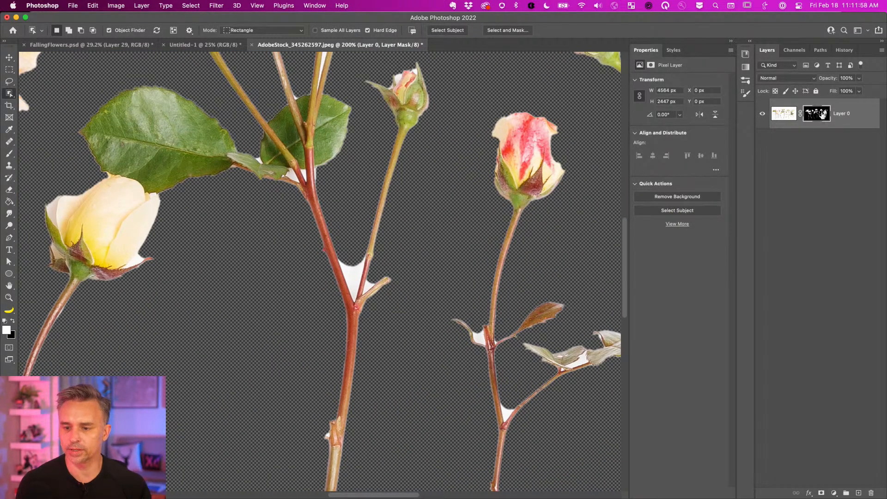
pyautogui.click(821, 115)
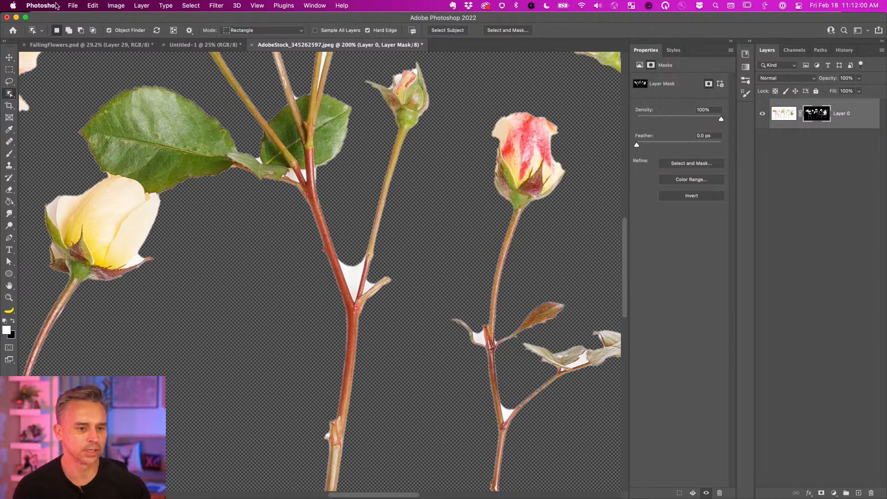
pyautogui.click(137, 6)
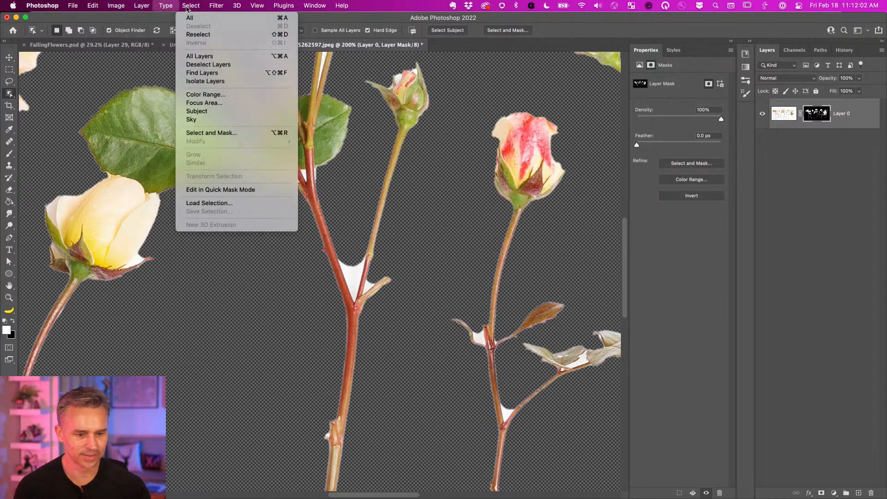
pyautogui.moveTo(215, 7)
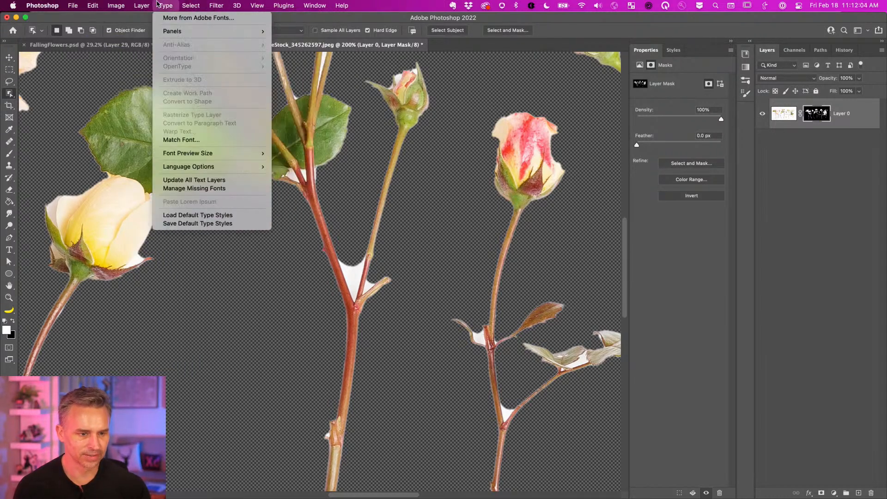
pyautogui.moveTo(148, 3)
pyautogui.moveTo(121, 5)
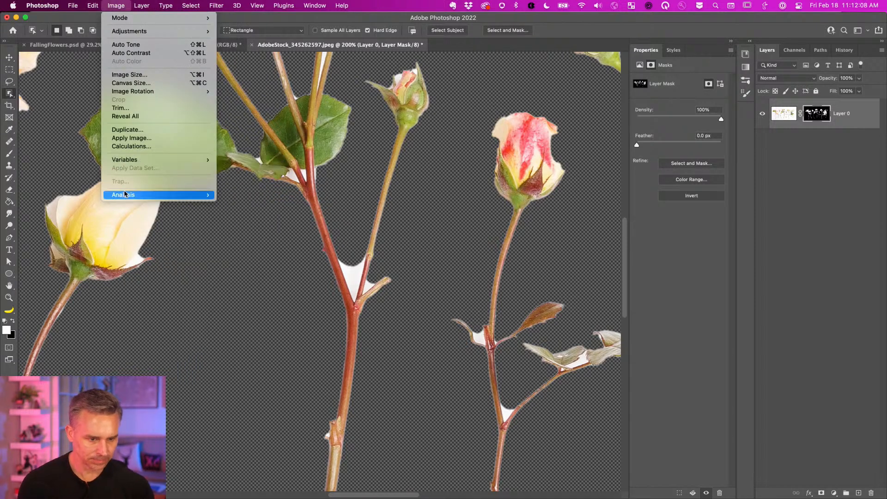
pyautogui.moveTo(126, 195)
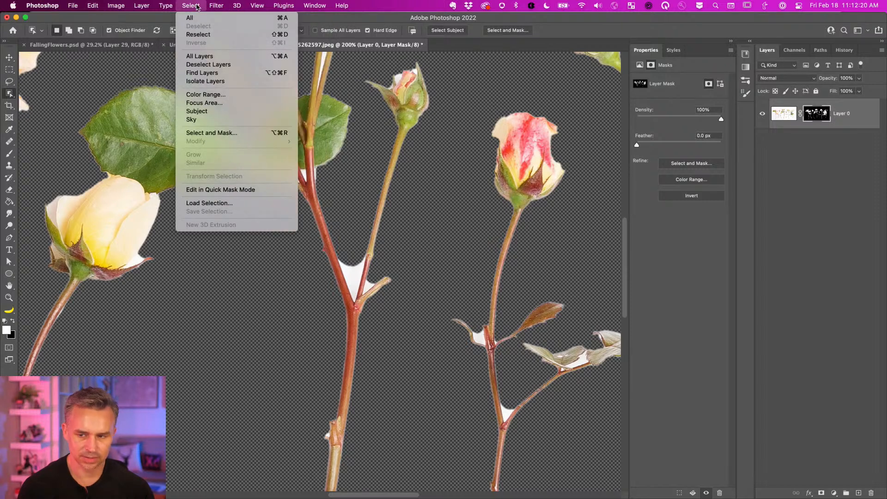
pyautogui.click(197, 7)
pyautogui.click(772, 115)
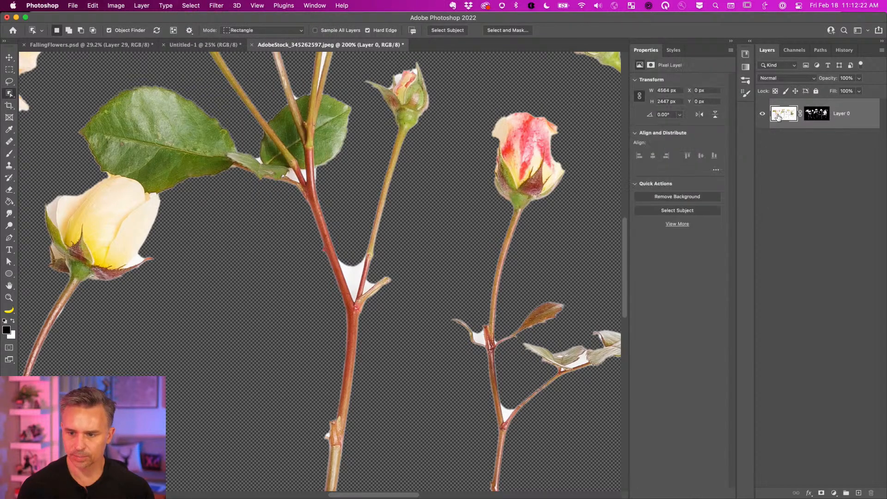
pyautogui.click(162, 6)
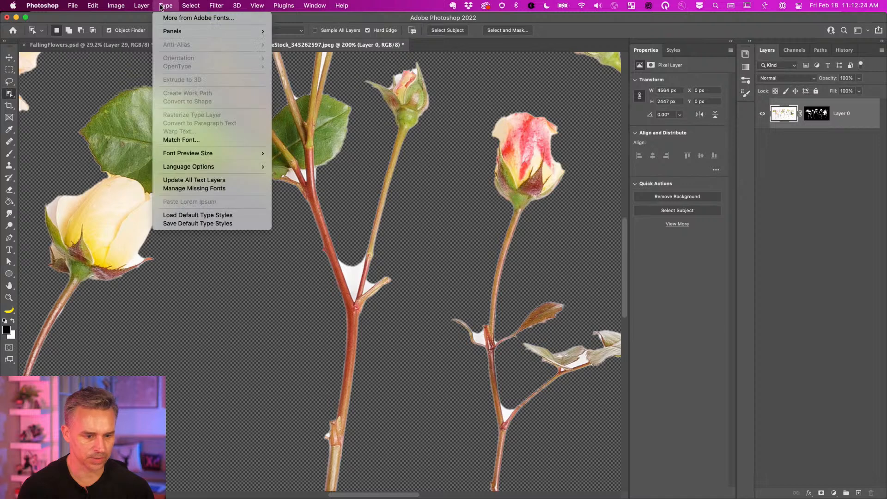
pyautogui.moveTo(148, 6)
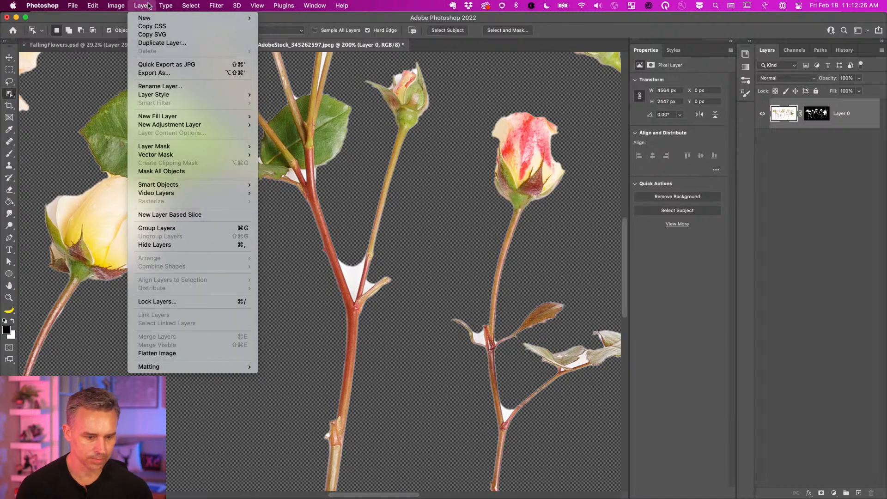
pyautogui.moveTo(157, 367)
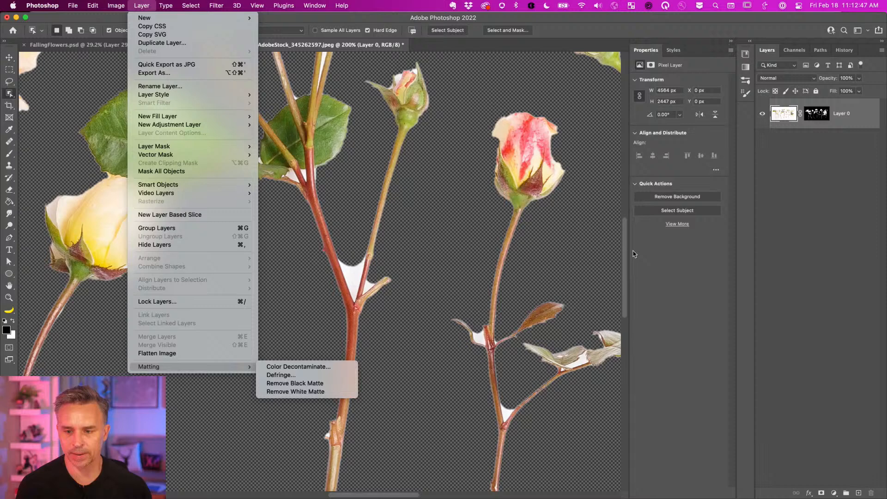
pyautogui.click(549, 451)
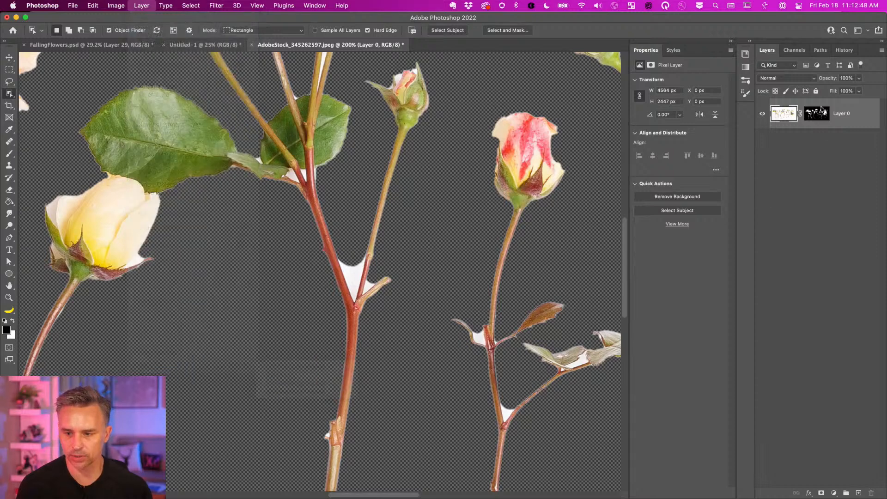
# Refine Layer 0's mask in Select and Mask, brushing over the white gap at the red stem's fork and setting Shift Edge to -98%
pyautogui.doubleClick(816, 116)
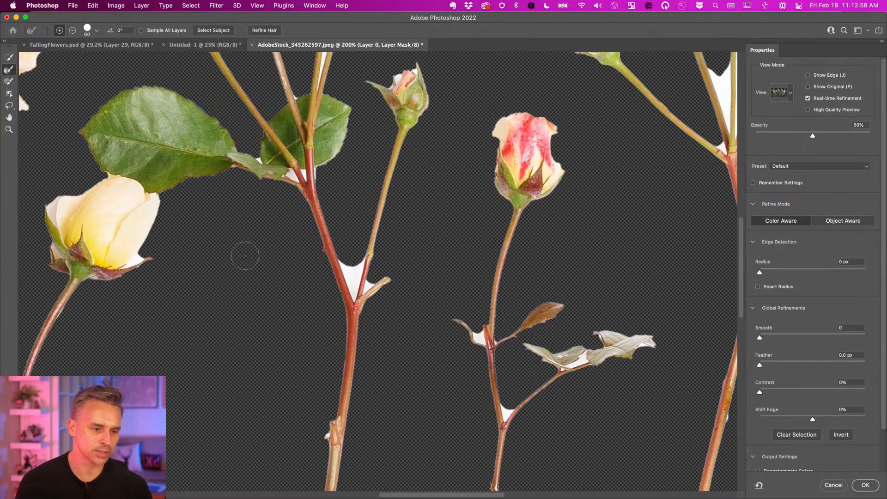
pyautogui.moveTo(358, 250); pyautogui.dragTo(353, 296)
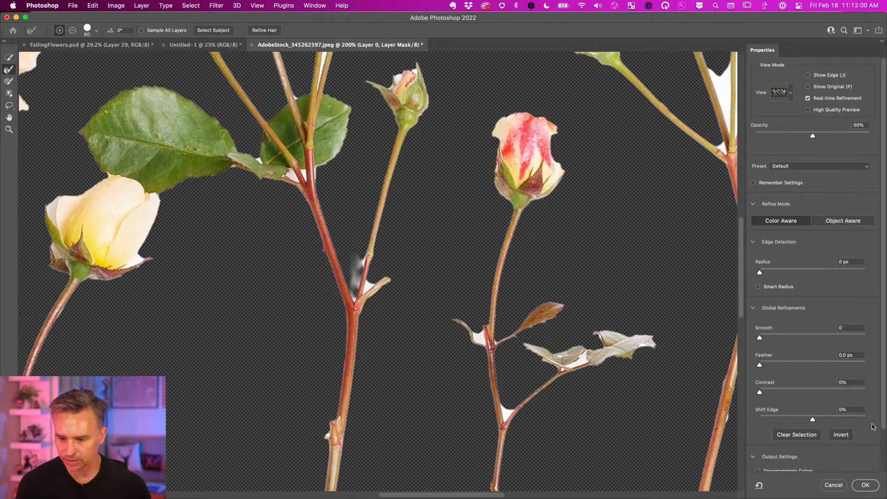
pyautogui.scroll(-2, 852, 453)
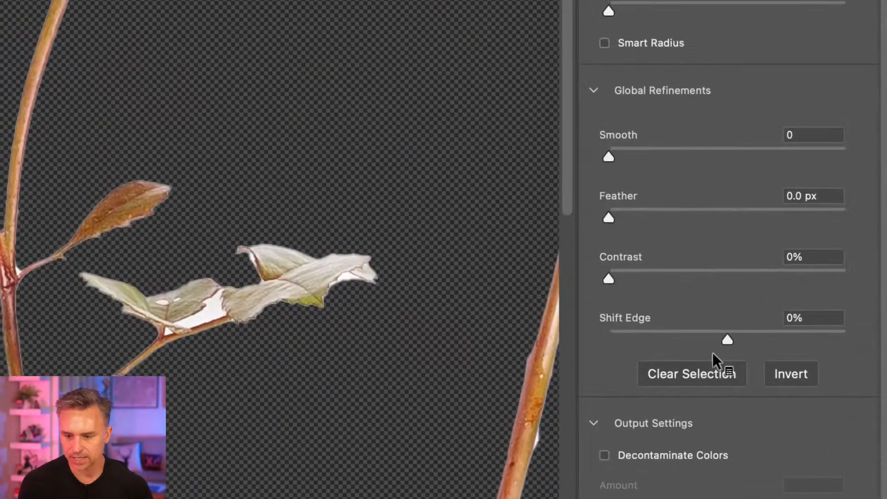
pyautogui.moveTo(729, 338); pyautogui.dragTo(611, 339)
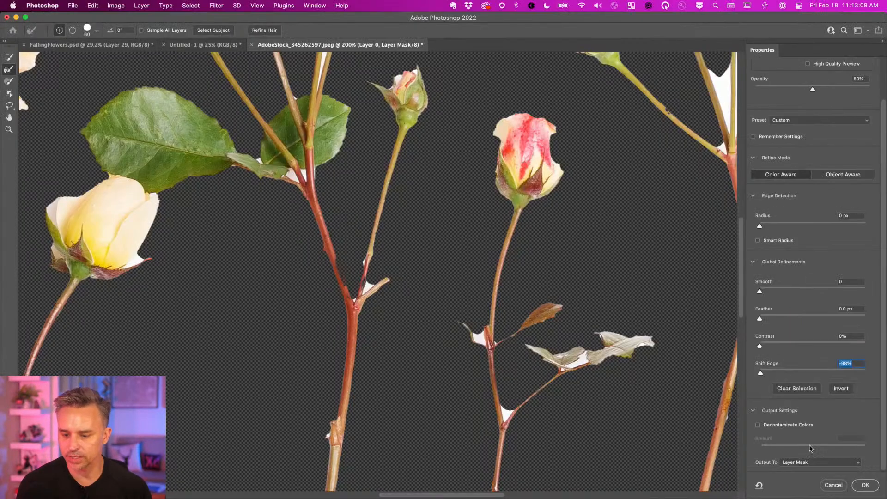
pyautogui.click(866, 485)
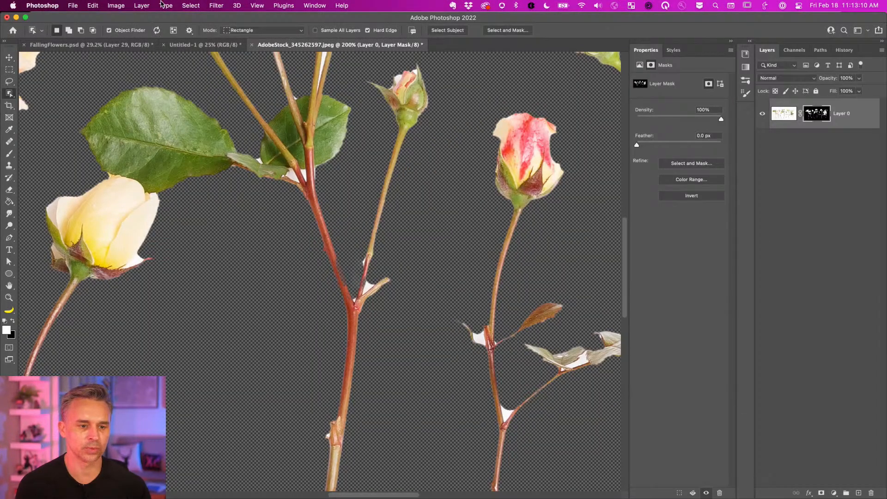
# Target Layer 0's image instead of its mask and try the Matting commands, including Remove White Matte, on the flower edges
pyautogui.click(191, 6)
pyautogui.moveTo(215, 5)
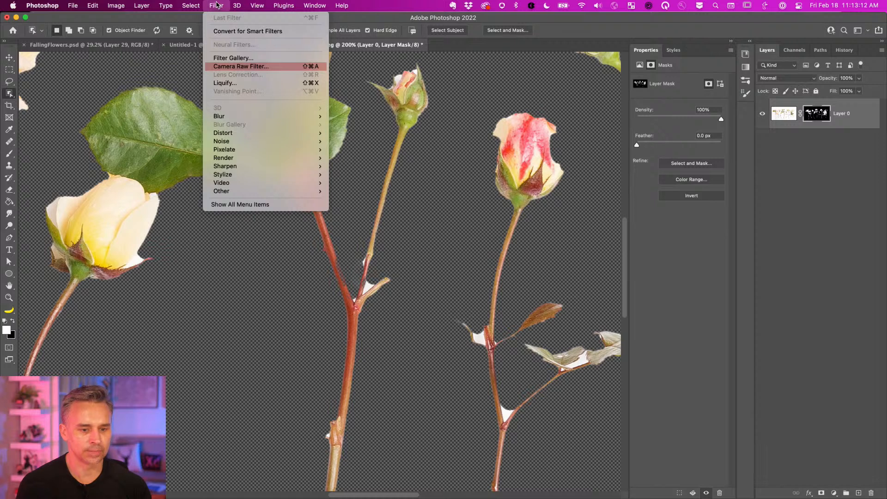
pyautogui.click(189, 5)
pyautogui.click(783, 116)
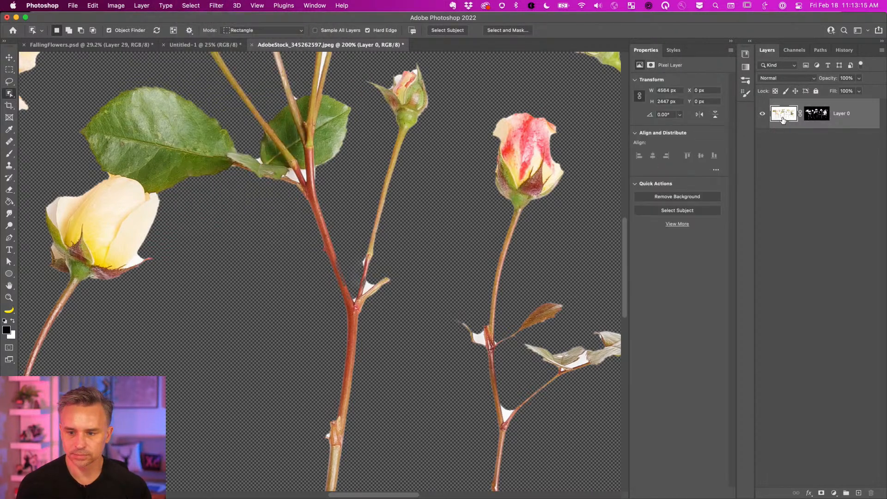
pyautogui.click(198, 5)
pyautogui.moveTo(144, 5)
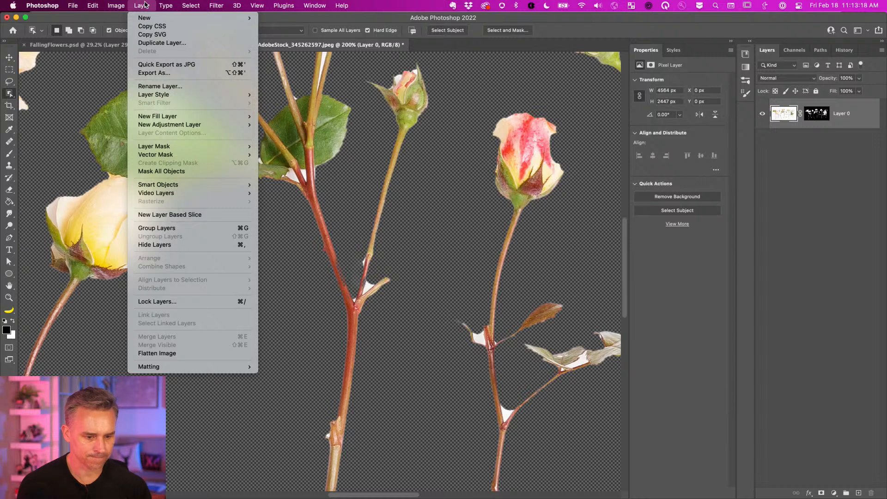
pyautogui.moveTo(139, 366)
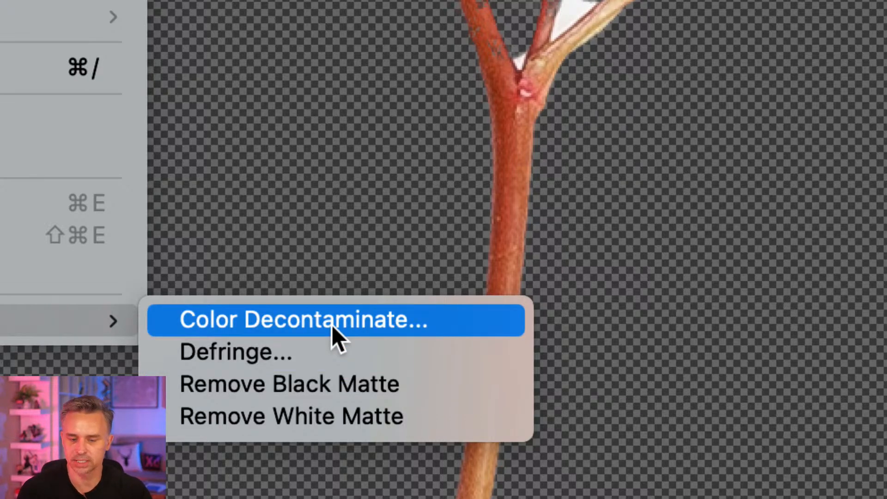
pyautogui.click(316, 376)
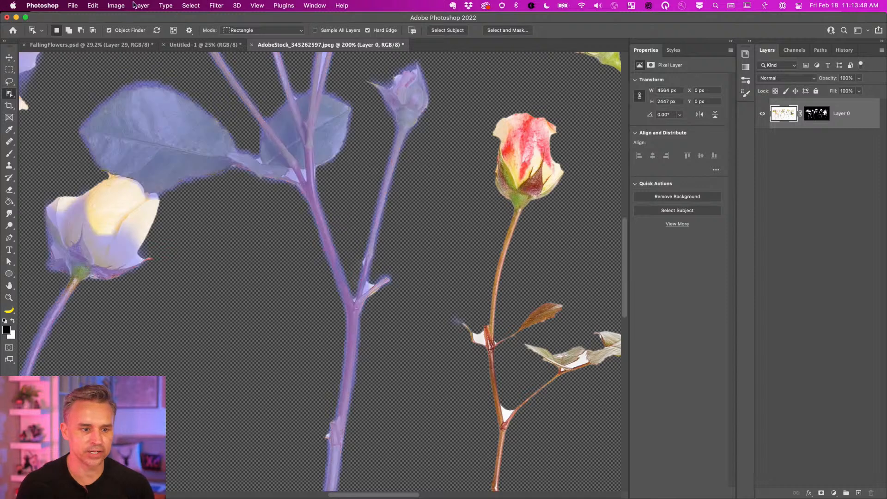
pyautogui.click(163, 5)
pyautogui.moveTo(141, 5)
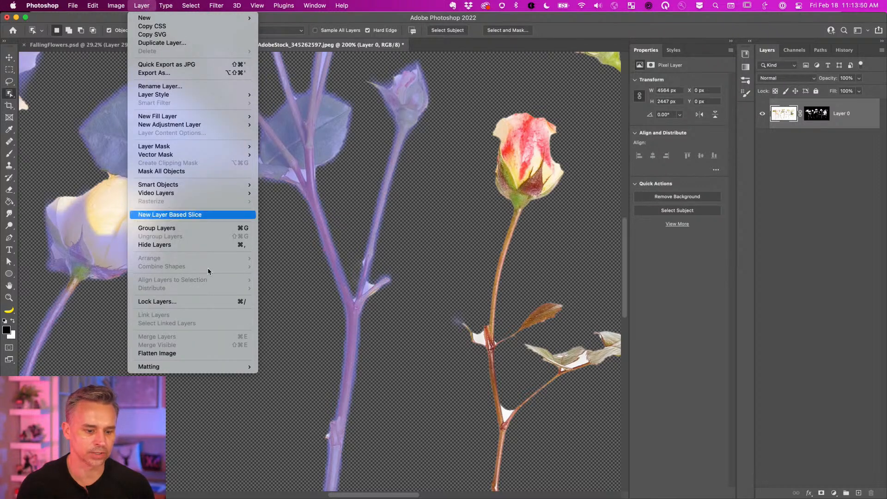
pyautogui.moveTo(198, 368)
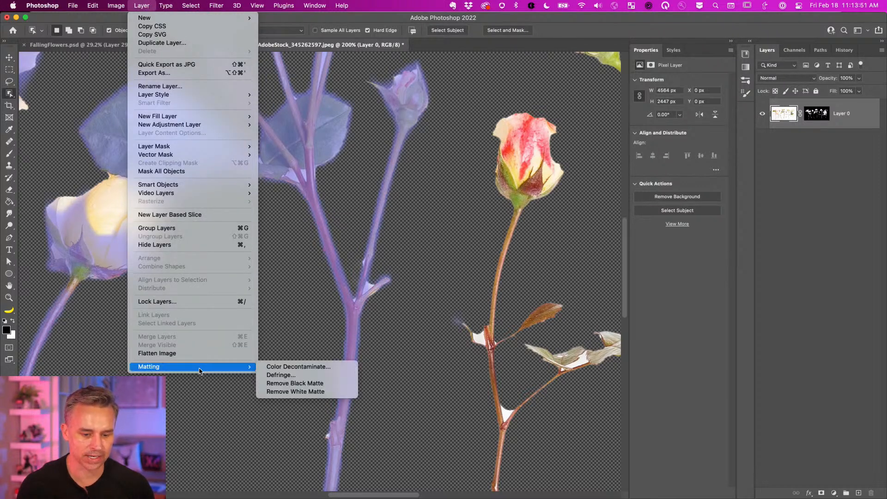
pyautogui.click(294, 391)
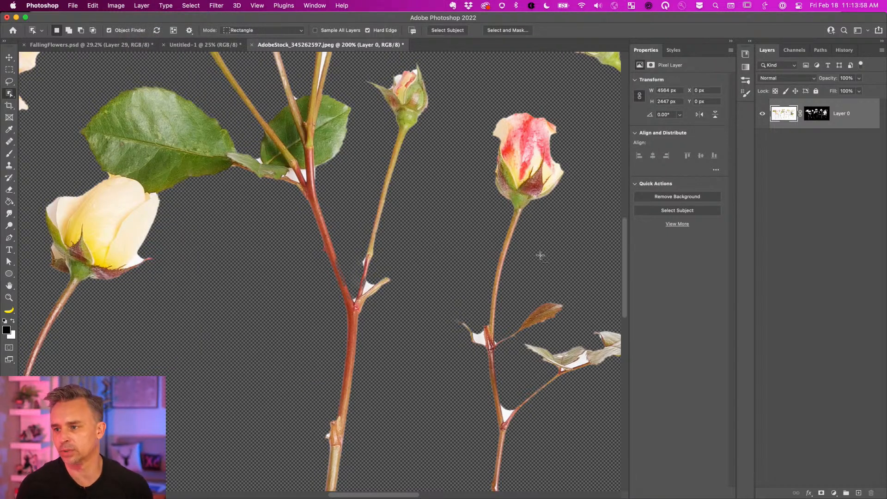
# Switch to the Photoshop Overlooked Features 2022 document in Chrome and make "H and drag" bold under Shortcuts
pyautogui.moveTo(441, 496)
pyautogui.click(519, 488)
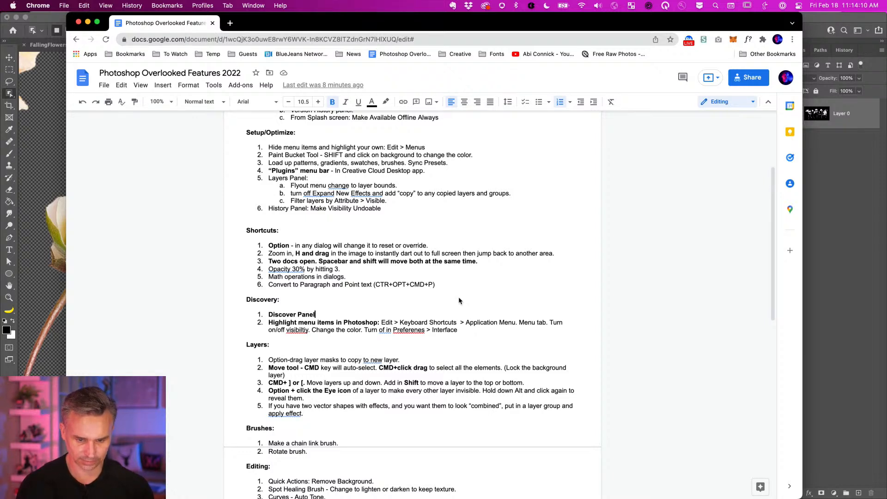
pyautogui.click(292, 249)
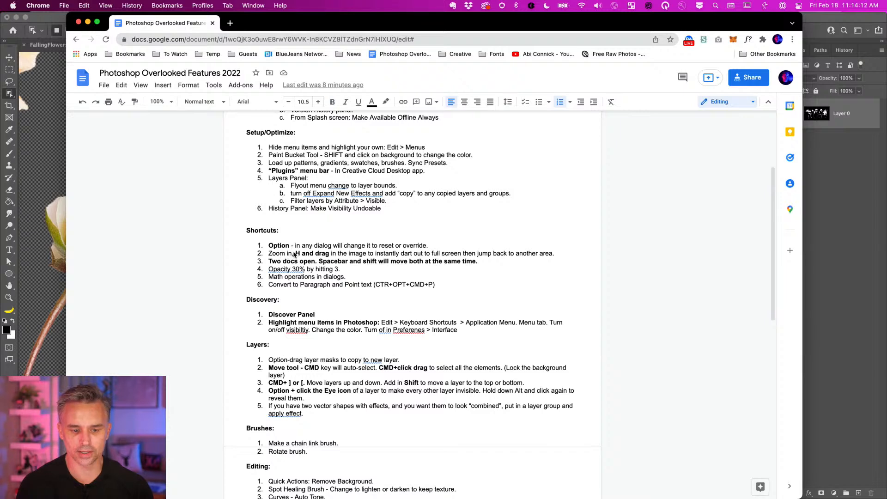
pyautogui.moveTo(294, 255); pyautogui.dragTo(327, 256)
pyautogui.press('super+b')
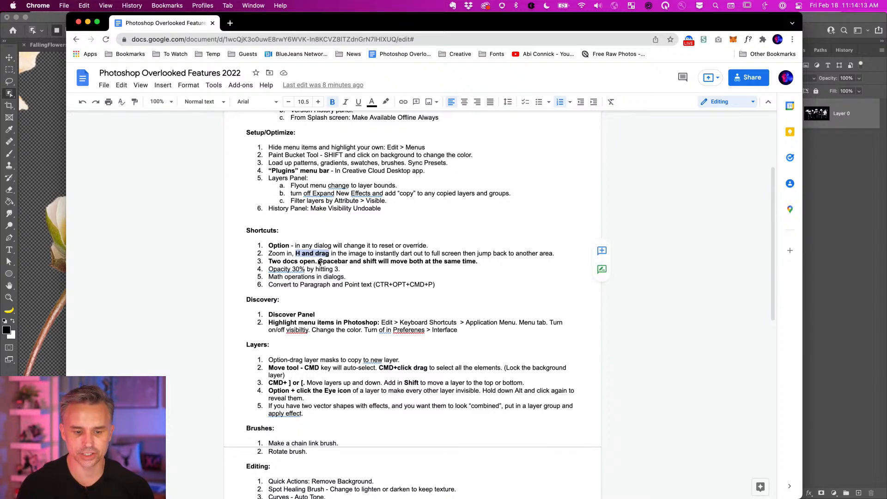
# Return to Photoshop, show FallingFlowers.psd and magnify it to 300% around the leg and the small falling leaves
pyautogui.click(60, 190)
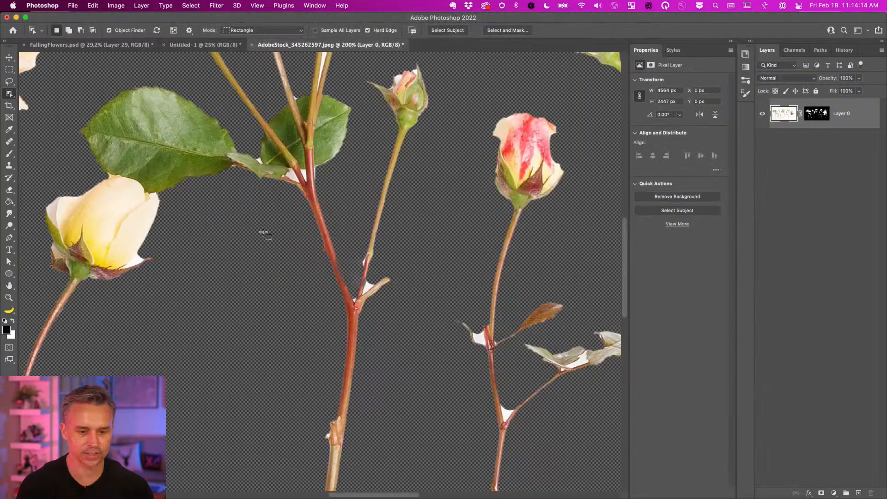
pyautogui.click(64, 45)
pyautogui.press('super+plus')
pyautogui.press('super+plus')
pyautogui.press('super+plus')
pyautogui.press('super+plus')
pyautogui.press('super+plus')
pyautogui.press('super+plus')
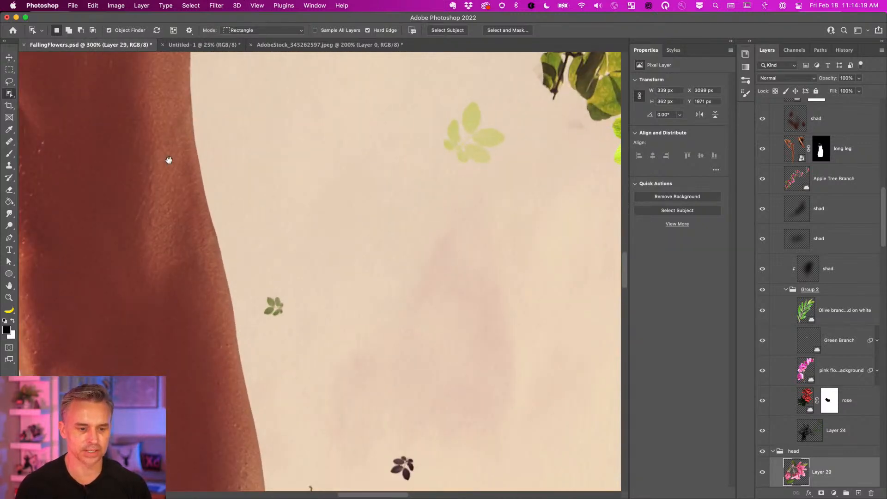
pyautogui.moveTo(168, 159); pyautogui.dragTo(388, 424)
# Use the Hand tool's temporary full-image view to jump from the leg area to the woman's head at 300%
pyautogui.press('h')
pyautogui.moveTo(327, 252); pyautogui.dragTo(324, 237)
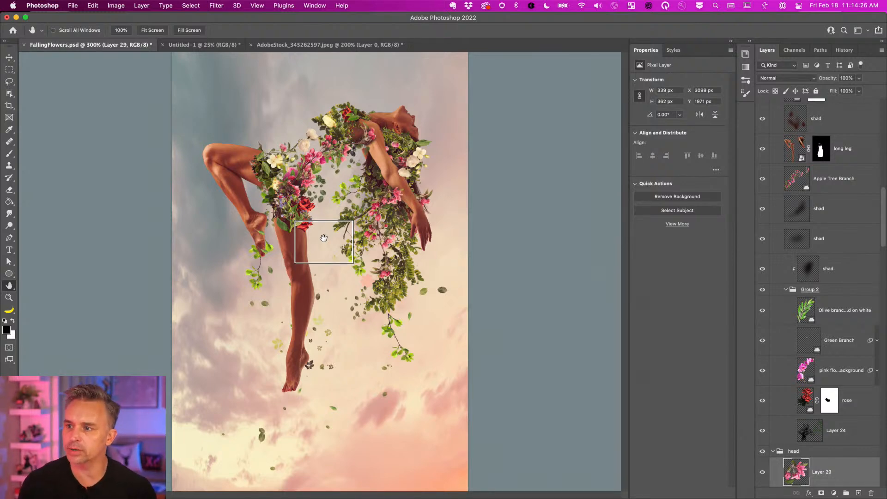
pyautogui.moveTo(324, 238); pyautogui.dragTo(405, 131)
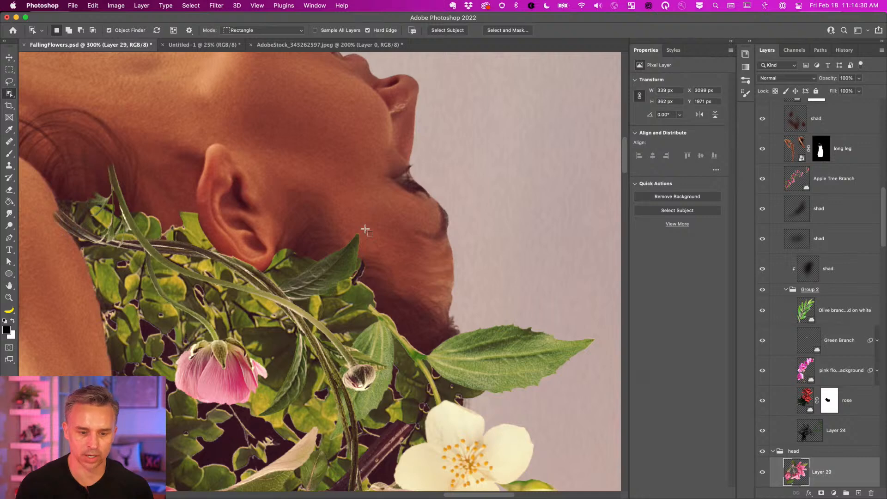
# Use the Hand tool's temporary full-image view to jump from the woman's head to the foot and hanging green branch at 300%
pyautogui.moveTo(192, 183); pyautogui.dragTo(311, 89)
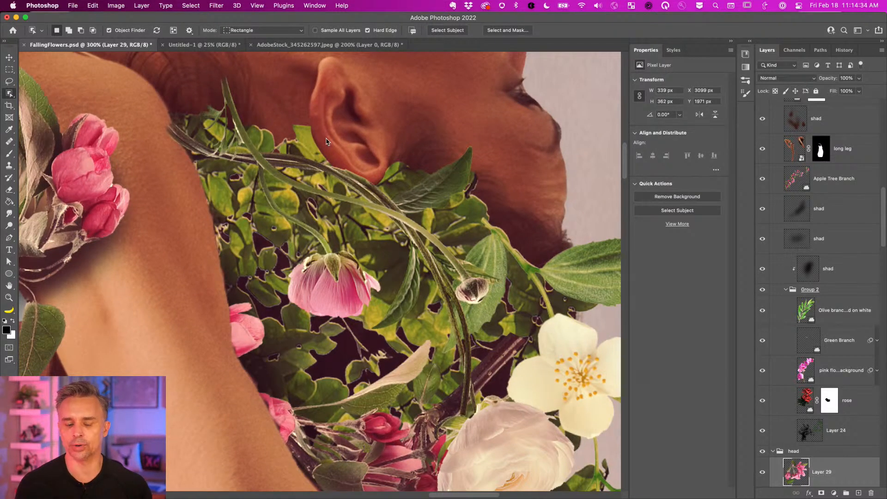
pyautogui.press('h')
pyautogui.moveTo(327, 141); pyautogui.dragTo(253, 257)
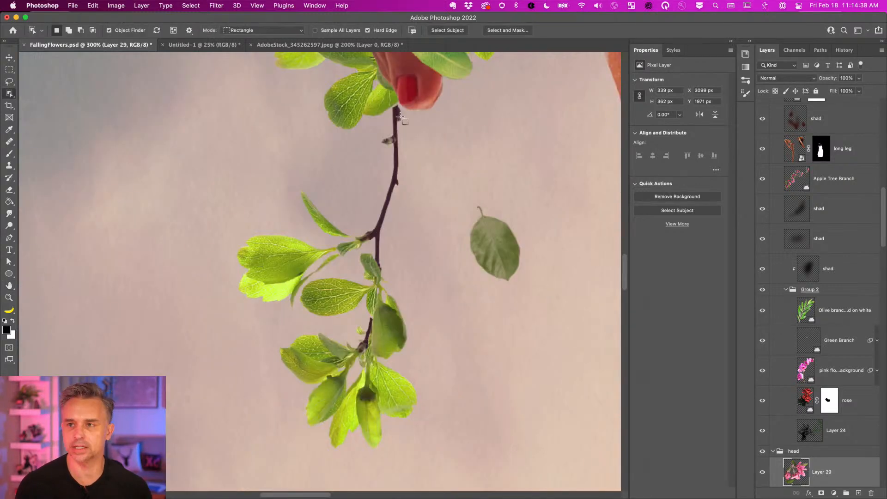
pyautogui.moveTo(275, 135); pyautogui.dragTo(287, 362)
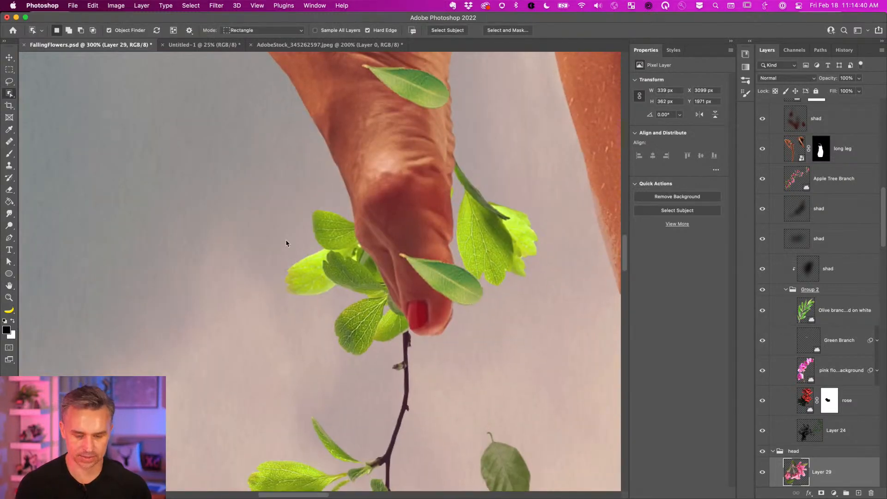
# Return from the foot area to the woman's face and neck through the Hand tool's temporary full-image view
pyautogui.press('h')
pyautogui.moveTo(286, 243); pyautogui.dragTo(404, 124)
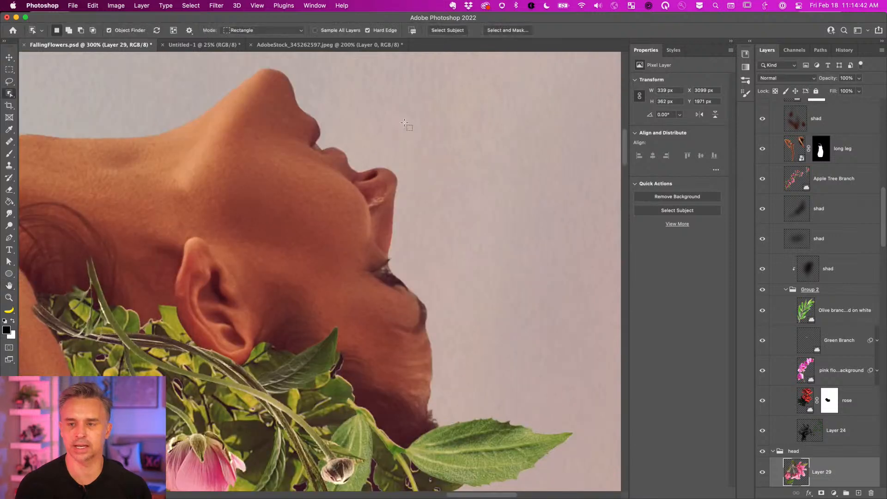
pyautogui.moveTo(150, 185); pyautogui.dragTo(333, 198)
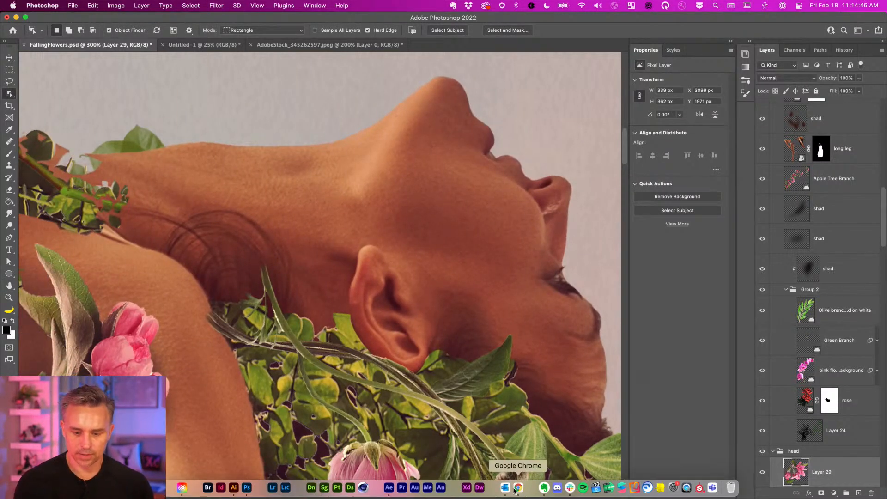
# Switch to the Photoshop Overlooked Features 2022 document in Chrome, review the Editing section and highlight the Shapes/Type heading
pyautogui.click(520, 490)
pyautogui.click(314, 284)
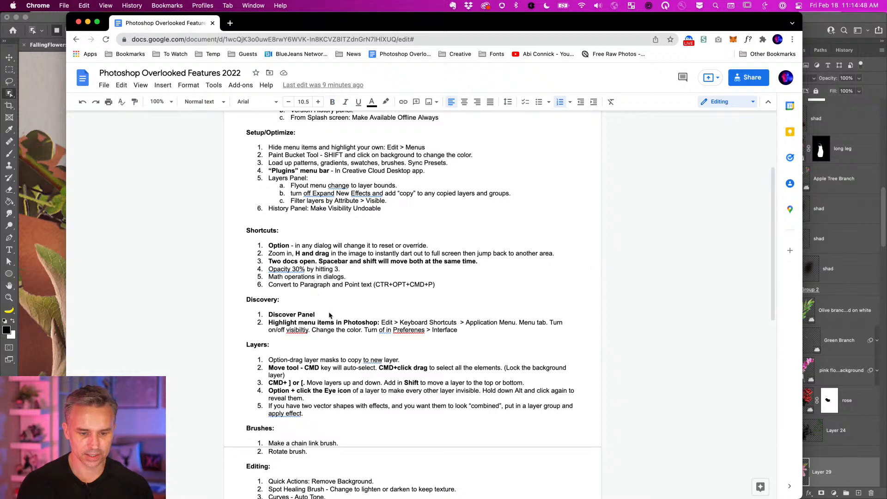
pyautogui.scroll(-3, 330, 315)
pyautogui.scroll(-5, 330, 315)
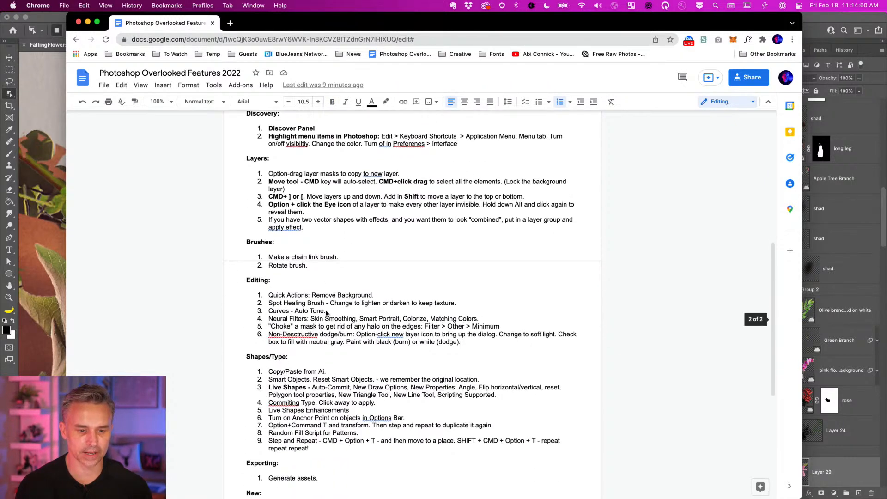
pyautogui.scroll(-5, 321, 249)
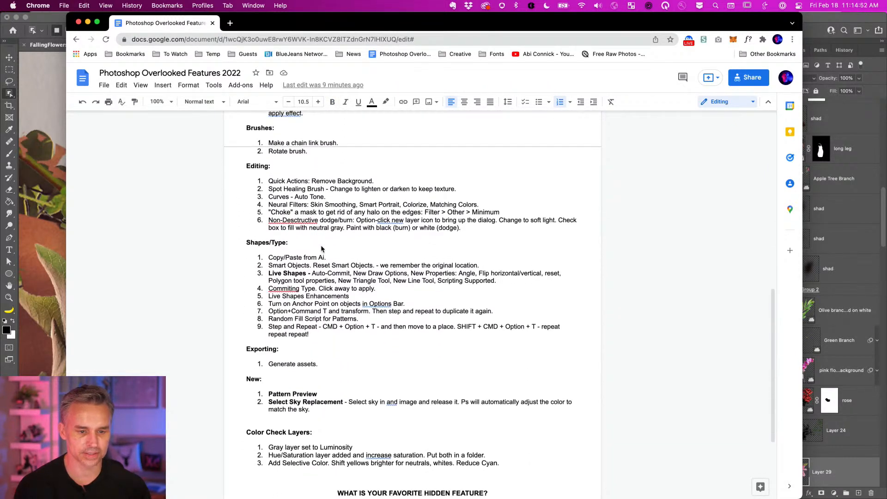
pyautogui.click(311, 248)
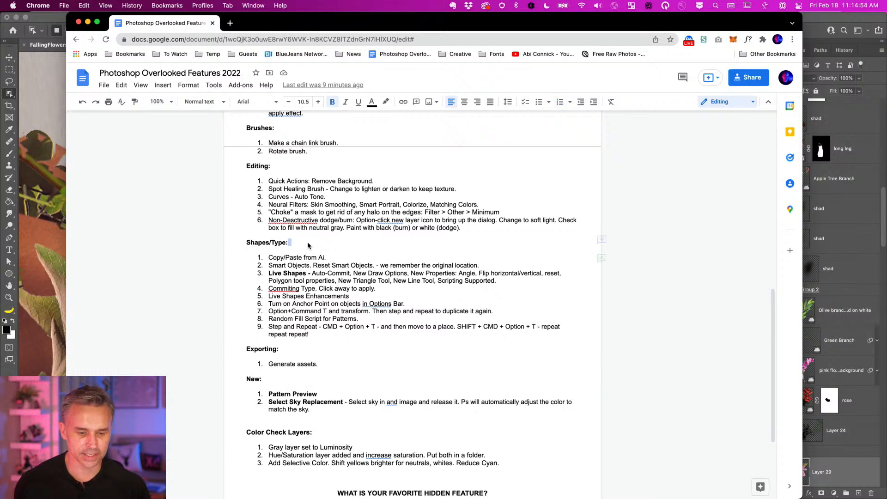
pyautogui.moveTo(312, 248); pyautogui.dragTo(215, 245)
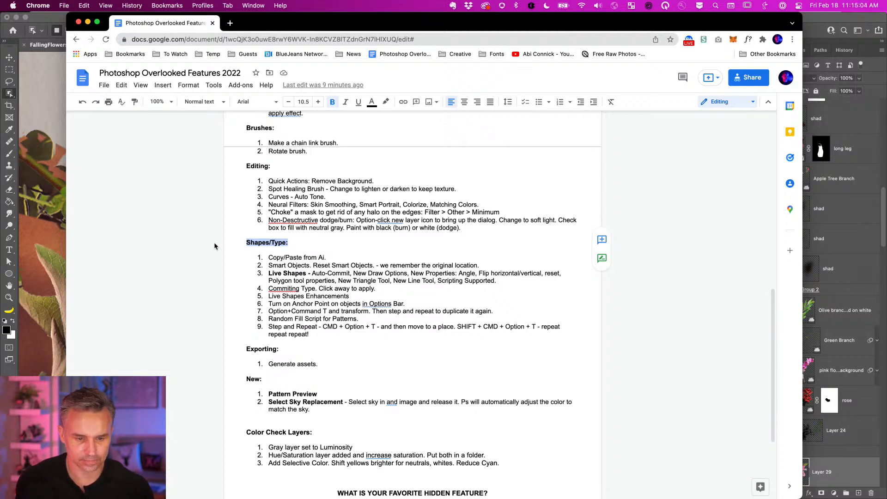
# Return to Photoshop and start the Minimum filter on Layer 0's image in AdobeStock_345262597.jpeg
pyautogui.click(58, 159)
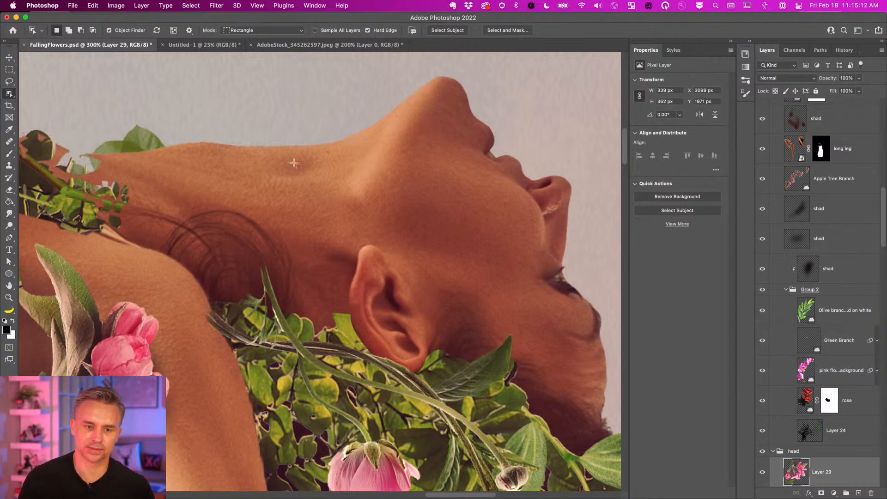
pyautogui.click(325, 45)
pyautogui.click(216, 5)
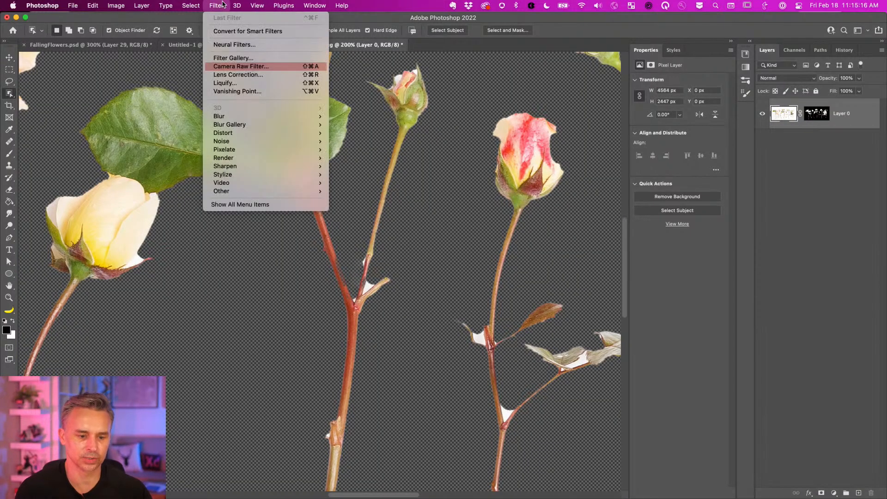
pyautogui.moveTo(233, 195)
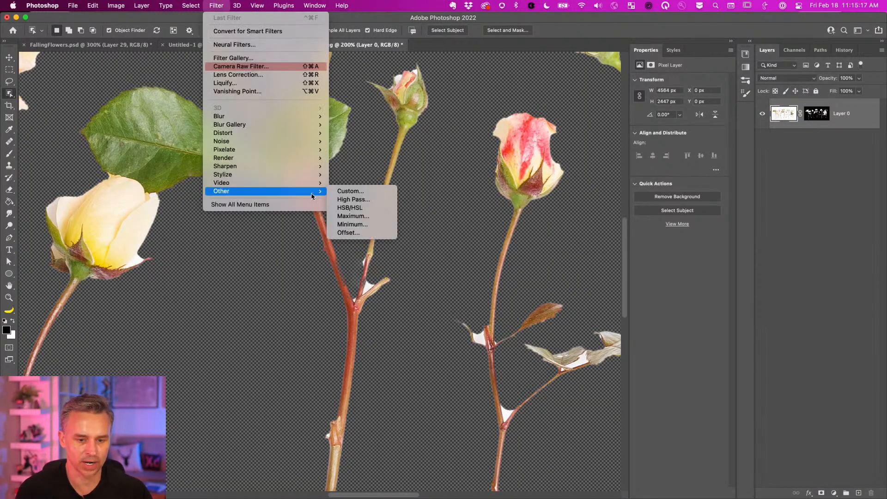
pyautogui.click(355, 225)
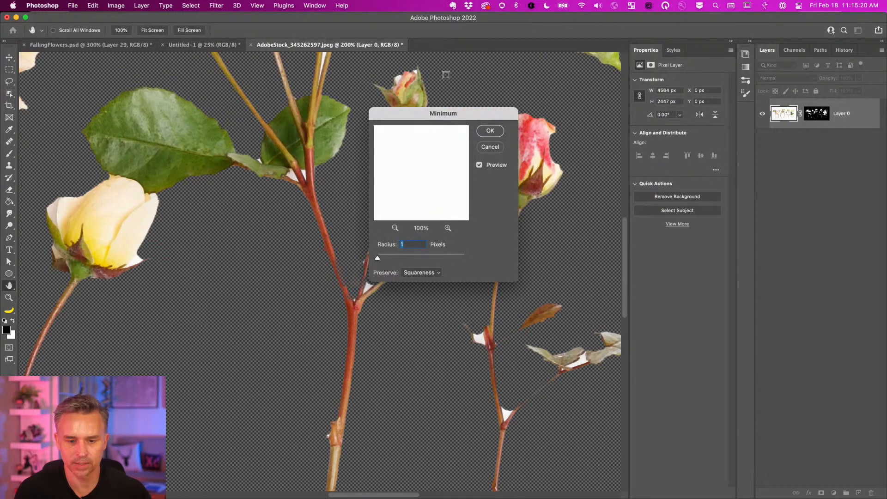
# Apply the Minimum filter with a radius of 1.7 pixels and Preserve set to Roundness
pyautogui.moveTo(432, 114); pyautogui.dragTo(530, 154)
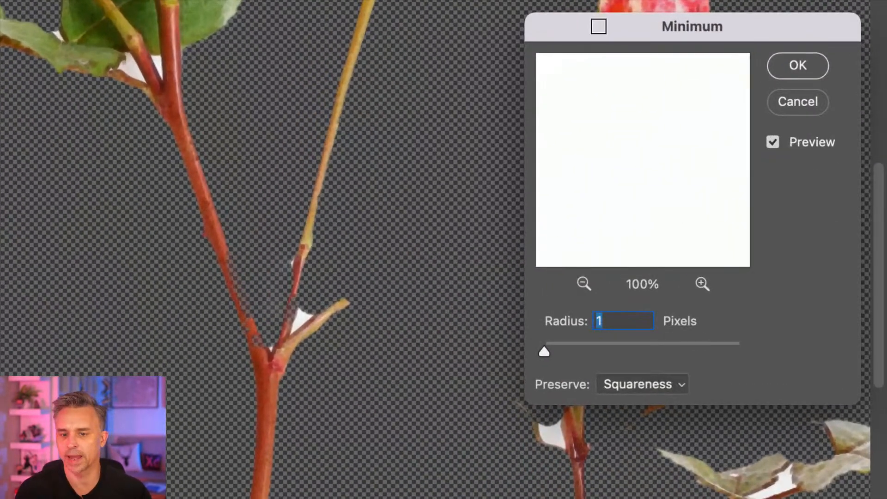
pyautogui.moveTo(592, 30); pyautogui.dragTo(455, 40)
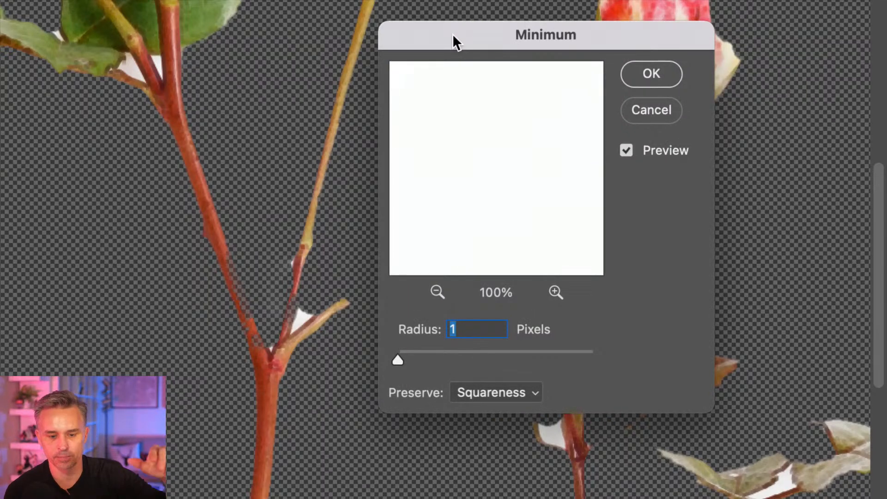
pyautogui.moveTo(419, 356)
pyautogui.mouseDown()
pyautogui.moveTo(436, 362)
pyautogui.moveTo(398, 357)
pyautogui.moveTo(423, 358)
pyautogui.moveTo(407, 358)
pyautogui.mouseUp()
pyautogui.click(489, 393)
pyautogui.click(496, 414)
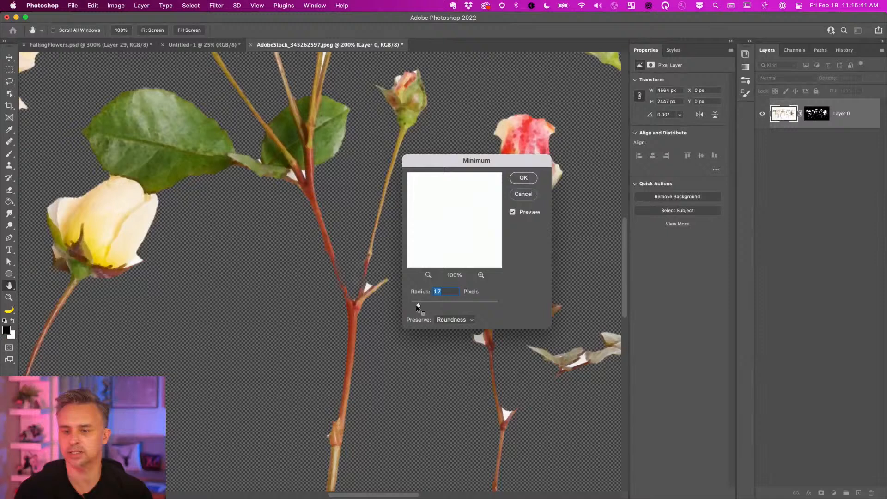
pyautogui.click(524, 178)
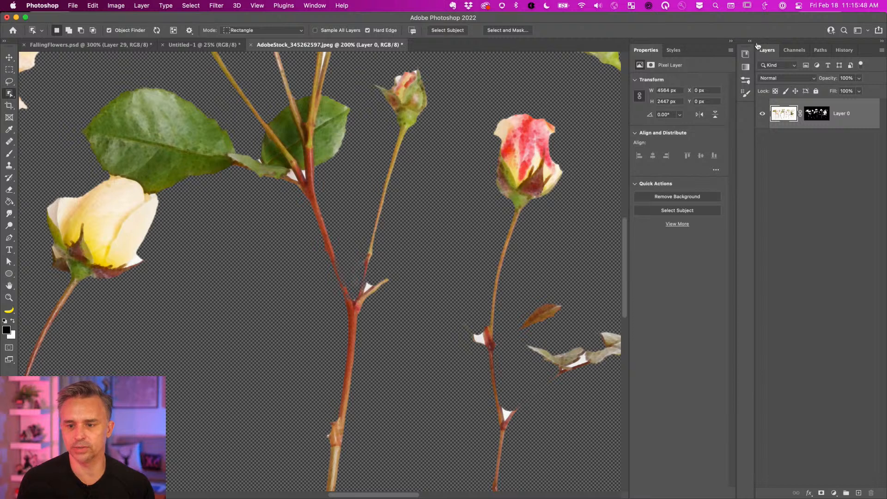
# Browse the Bones and Skulls group in the NATURE library and show the rose image at 66.7% with the Libraries collapsed
pyautogui.click(730, 42)
pyautogui.click(743, 42)
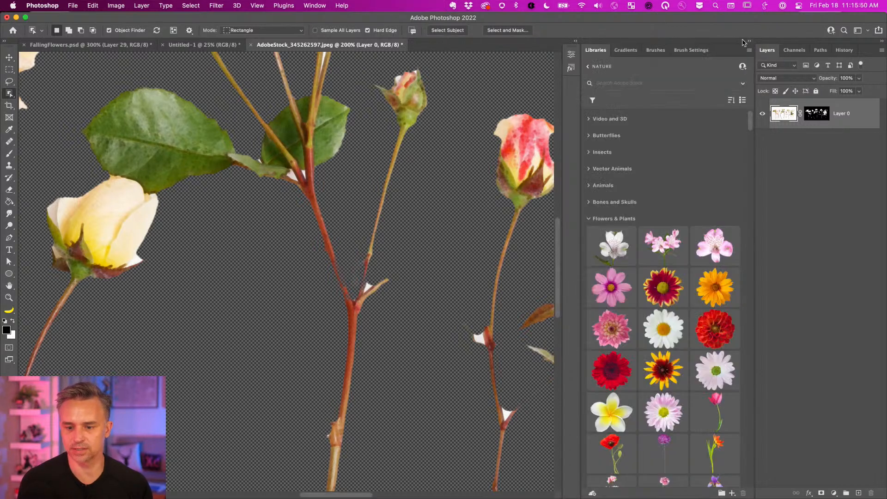
pyautogui.click(590, 204)
pyautogui.scroll(-8, 647, 302)
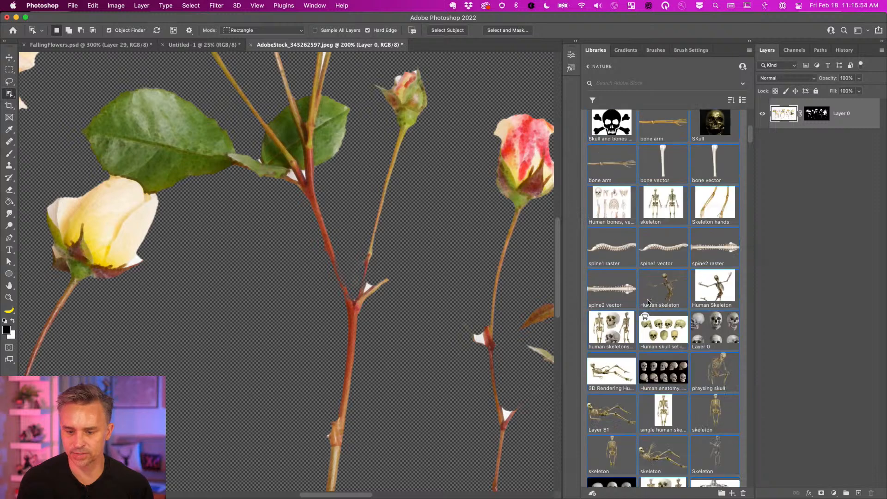
pyautogui.scroll(-10, 647, 301)
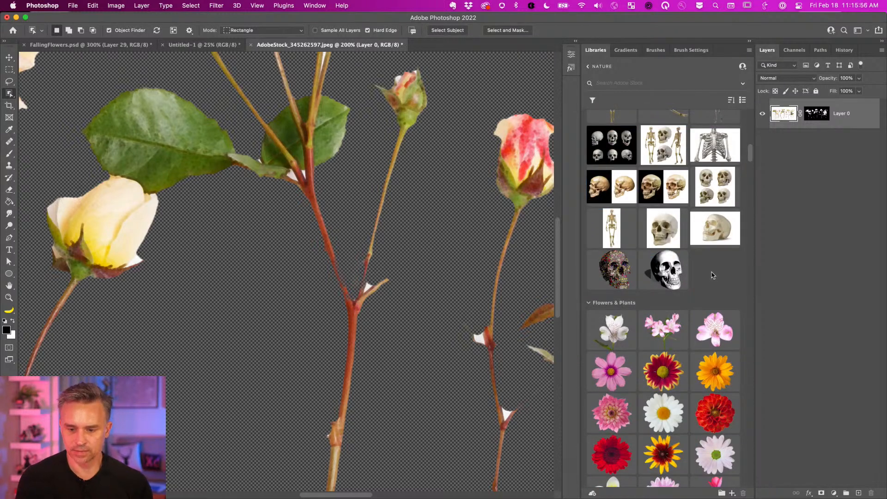
pyautogui.press('super+minus')
pyautogui.press('super+minus')
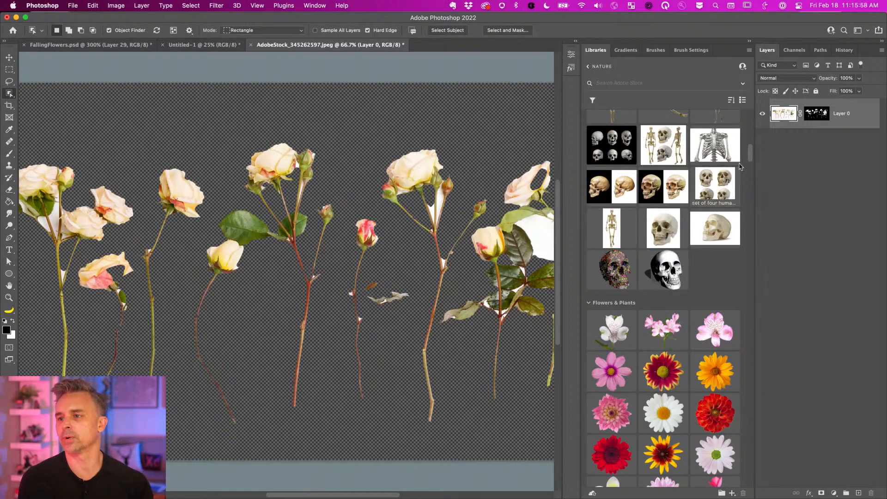
pyautogui.click(749, 41)
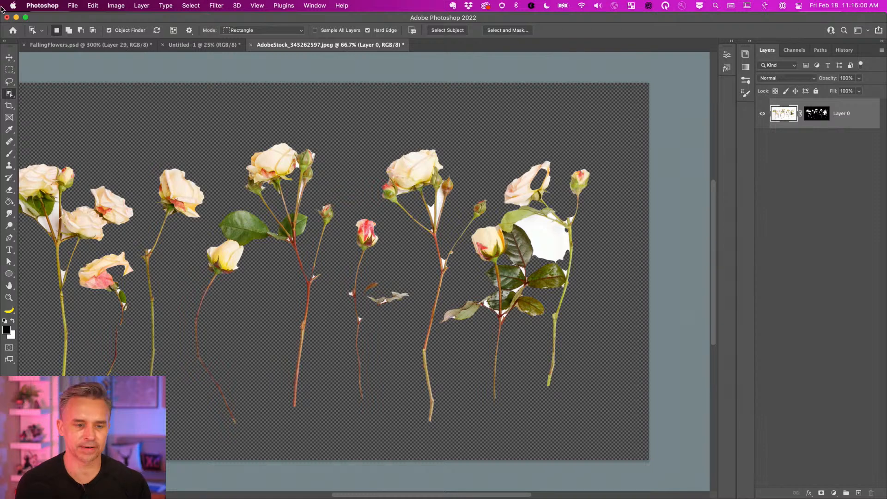
# Switch to Finder and show the contents of the Stack folder inside Pro Tips on the Desktop
pyautogui.click(16, 17)
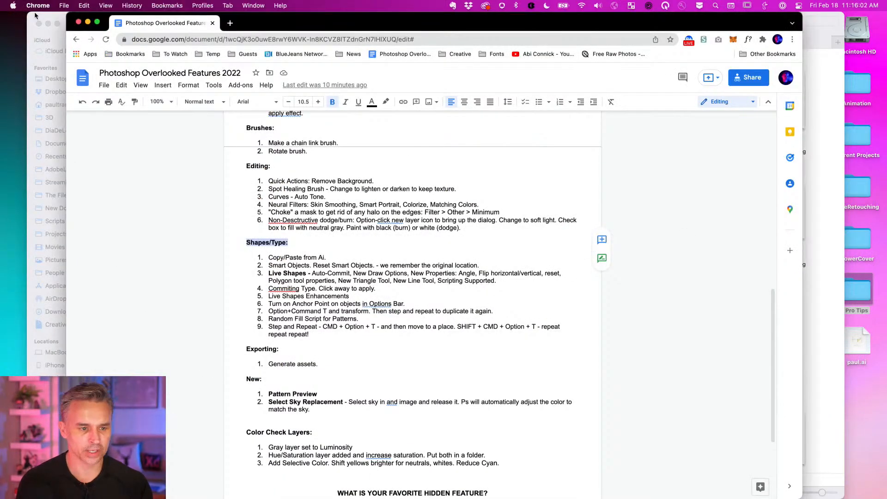
pyautogui.click(87, 22)
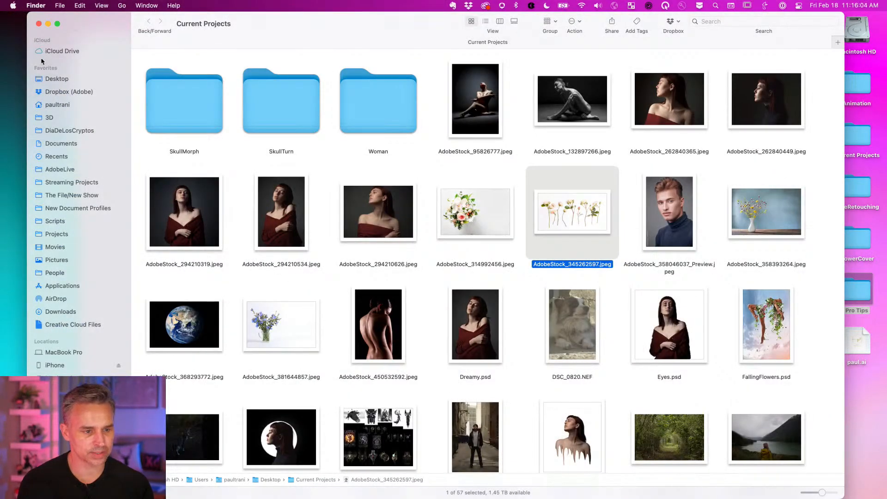
pyautogui.click(46, 79)
pyautogui.click(157, 96)
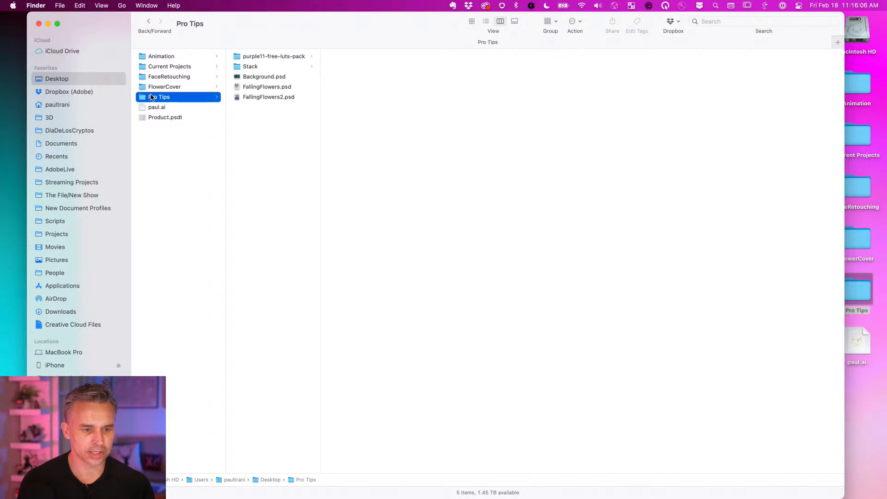
pyautogui.click(245, 66)
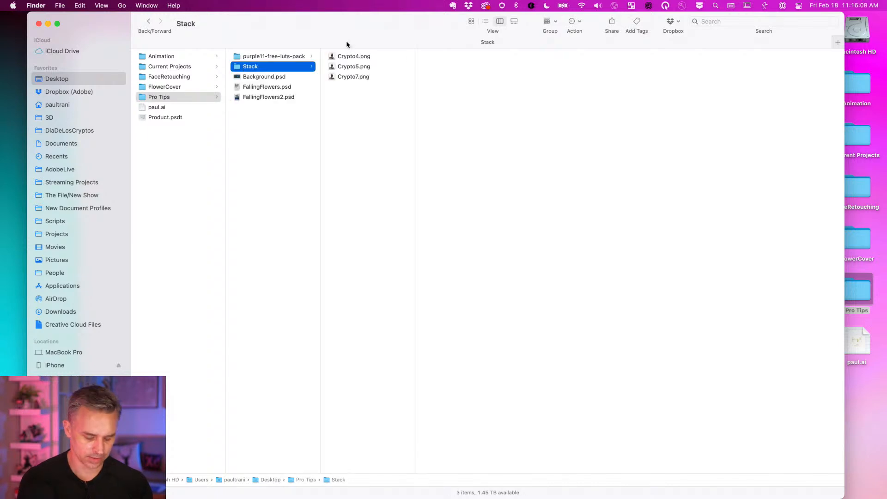
# Preview the skeleton images from Crypto4.png to Crypto7.png at large size and close the preview
pyautogui.click(354, 57)
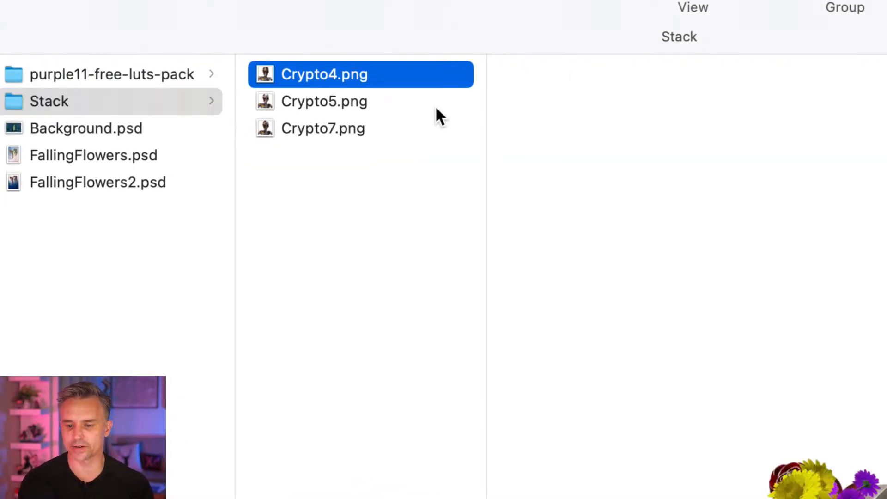
pyautogui.press('space')
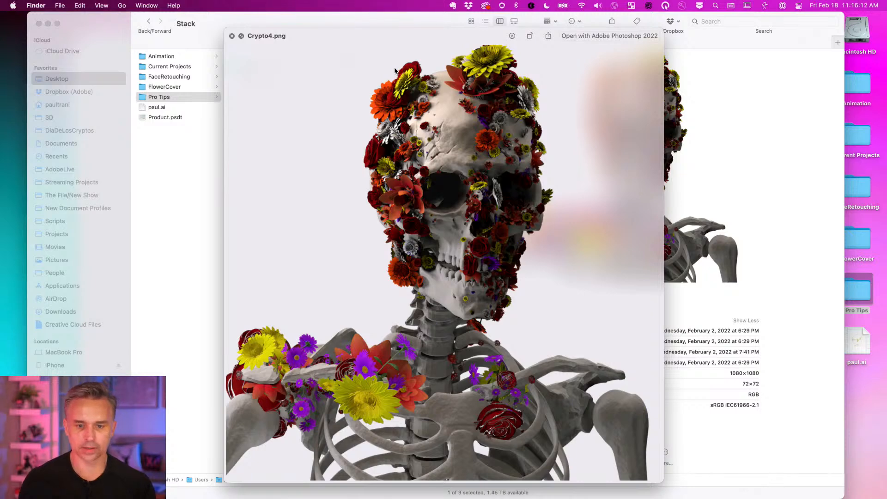
pyautogui.press('Down')
pyautogui.press('Down')
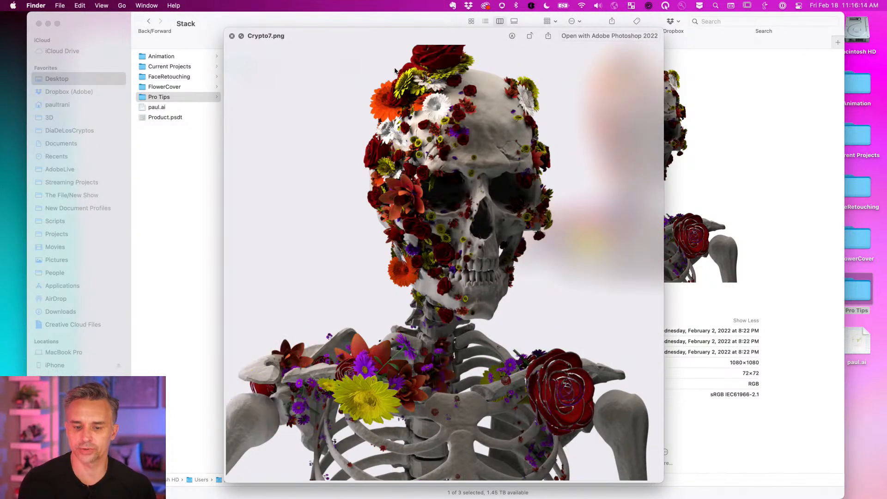
pyautogui.press('Up')
pyautogui.press('Up')
pyautogui.press('space')
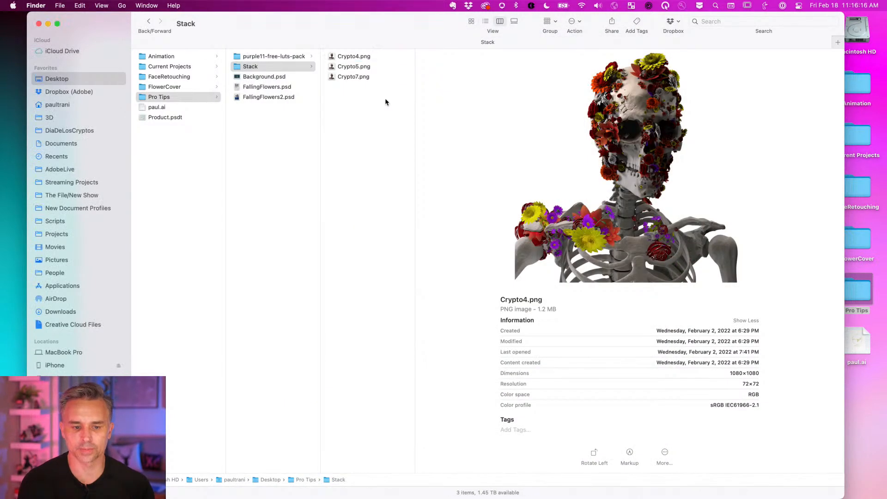
# Select all three Crypto PNG files in the Stack folder and switch to Photoshop
pyautogui.moveTo(387, 101); pyautogui.dragTo(333, 24)
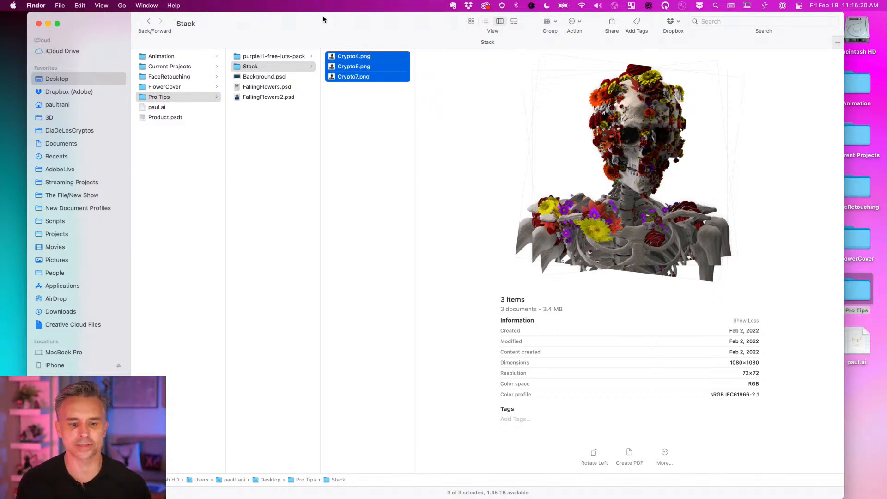
pyautogui.moveTo(272, 490)
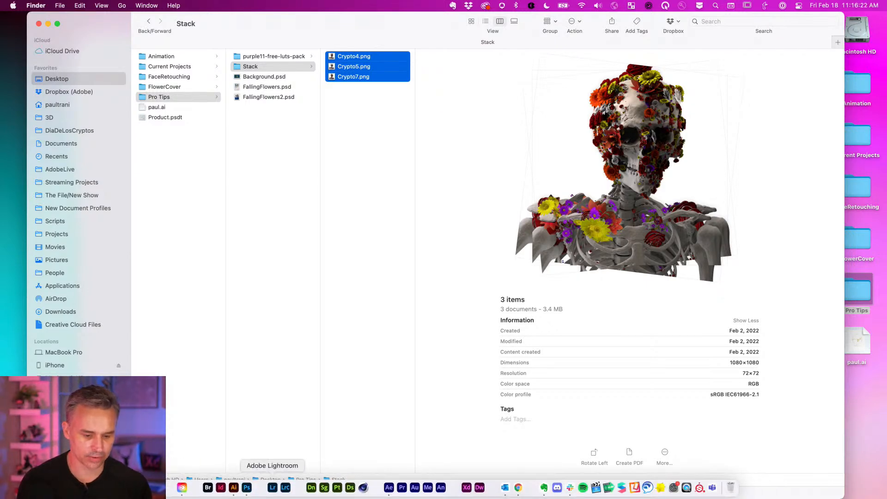
pyautogui.click(246, 488)
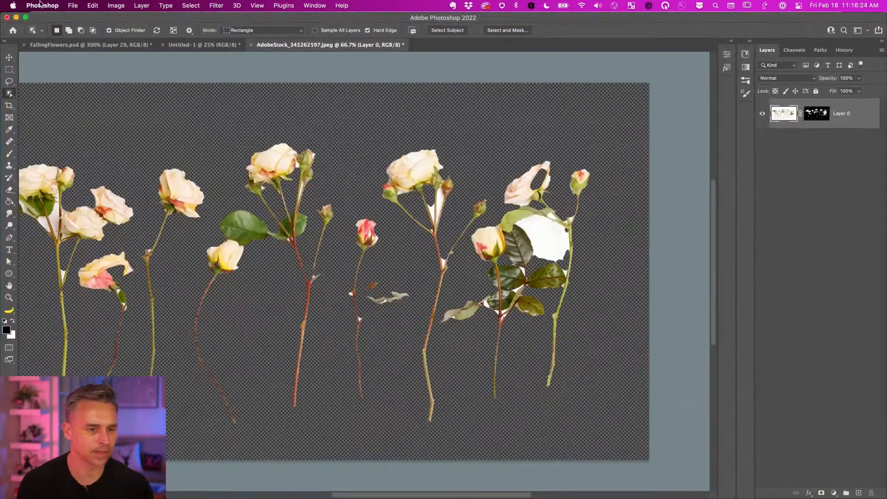
# Start the Load Files into Stack script and set its source to Folder
pyautogui.click(74, 7)
pyautogui.moveTo(79, 217)
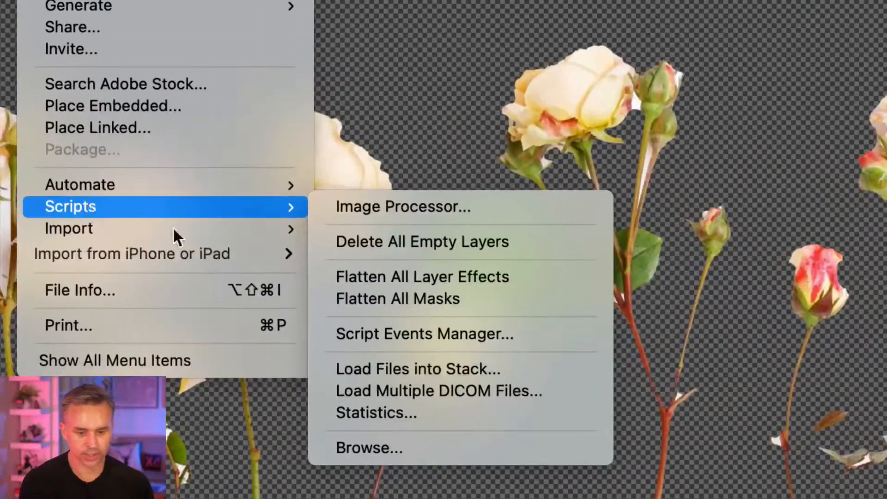
pyautogui.click(503, 368)
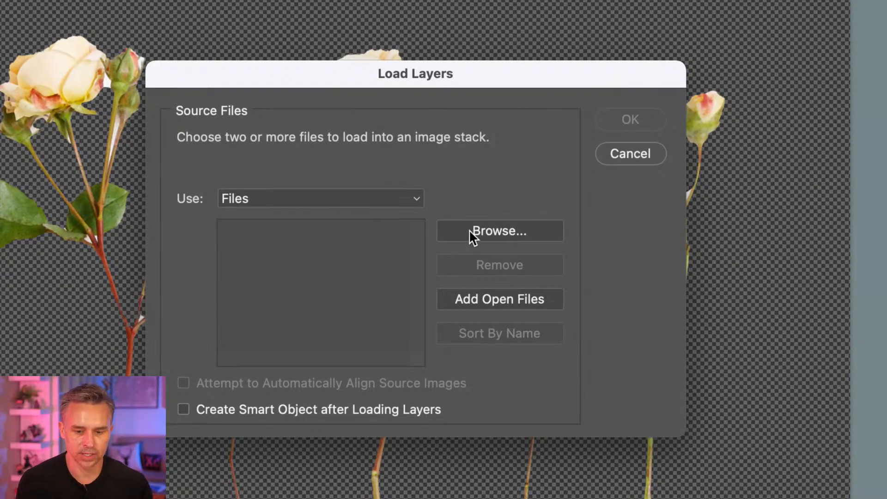
pyautogui.click(356, 200)
pyautogui.click(348, 233)
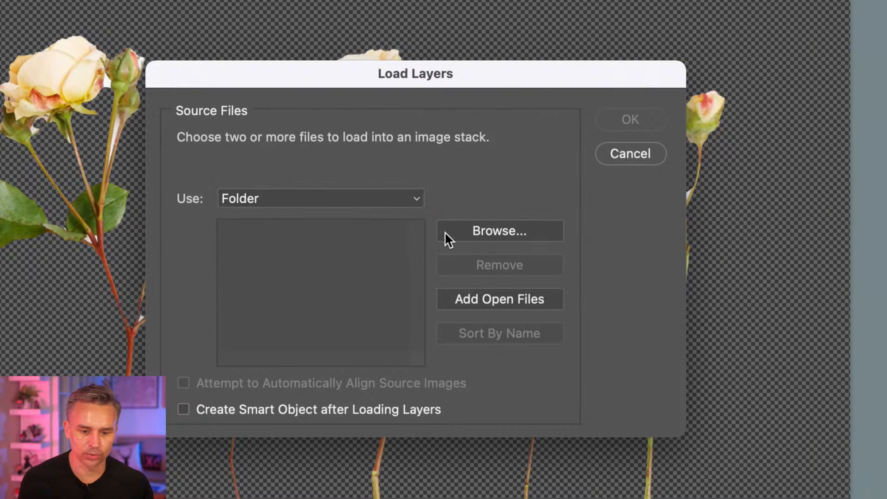
# Load the Stack folder from Pro Tips on the Desktop as layers, with automatic alignment of the source images enabled
pyautogui.click(471, 232)
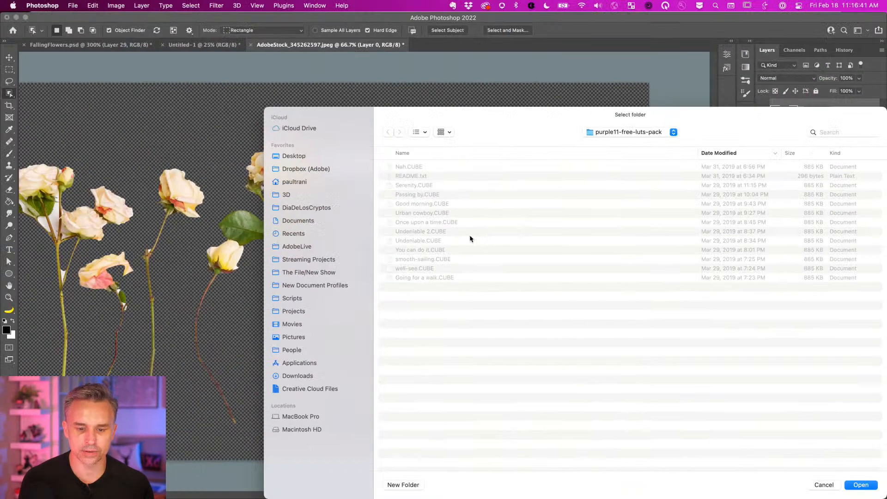
pyautogui.click(282, 157)
pyautogui.doubleClick(389, 167)
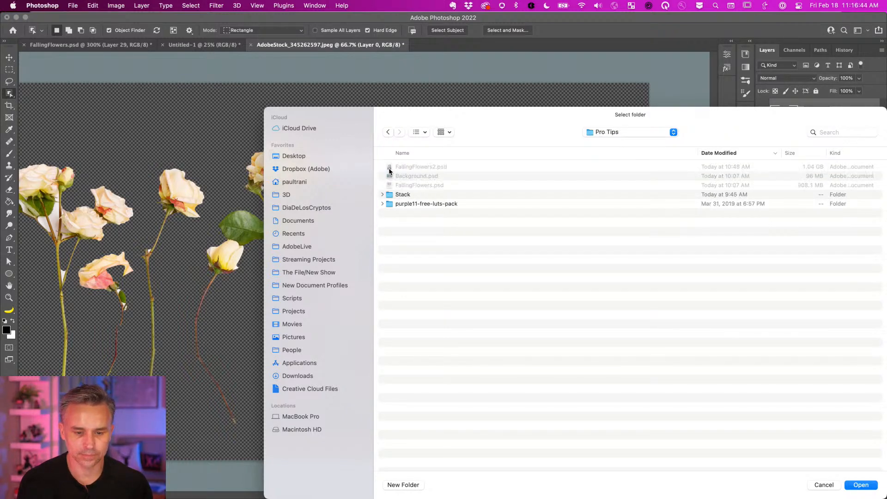
pyautogui.doubleClick(392, 195)
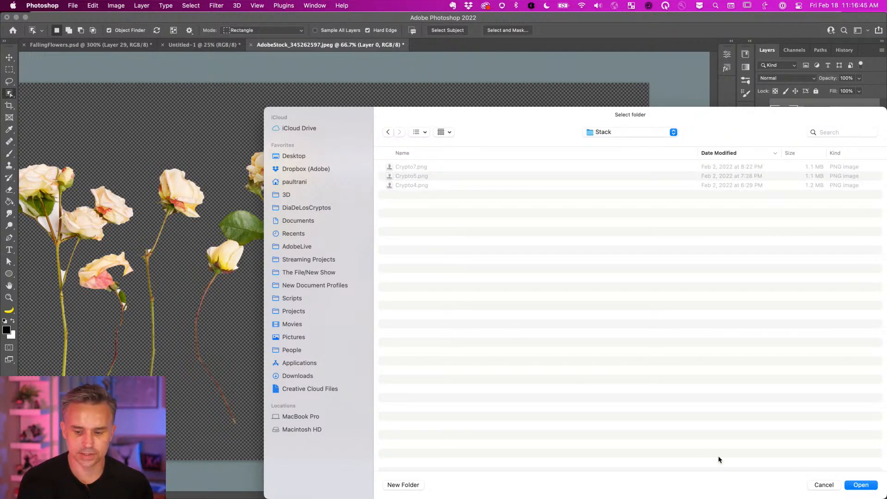
pyautogui.click(860, 486)
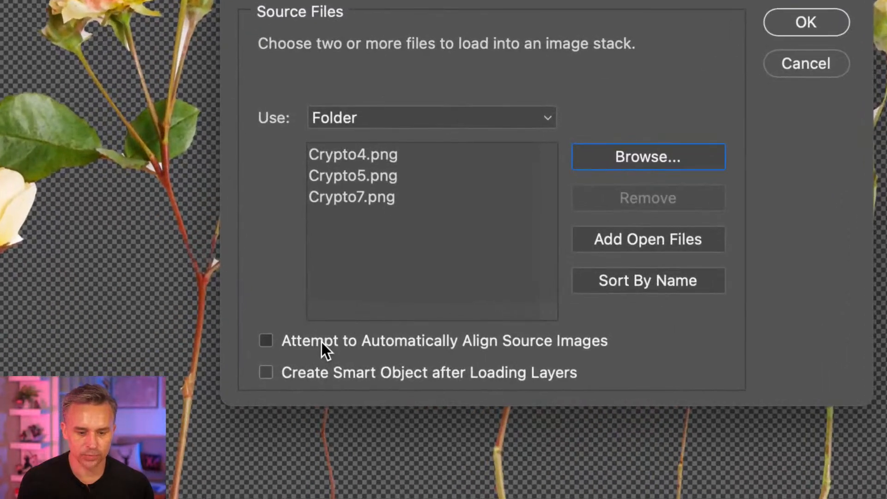
pyautogui.click(335, 337)
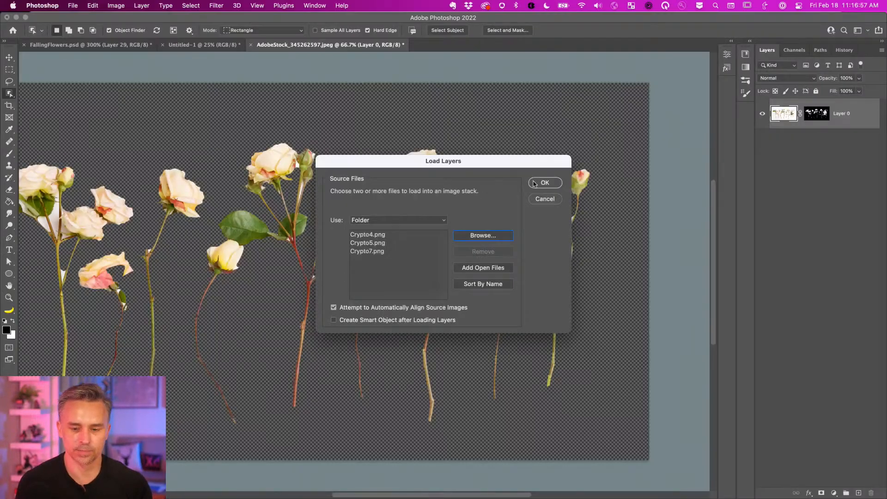
pyautogui.click(789, 24)
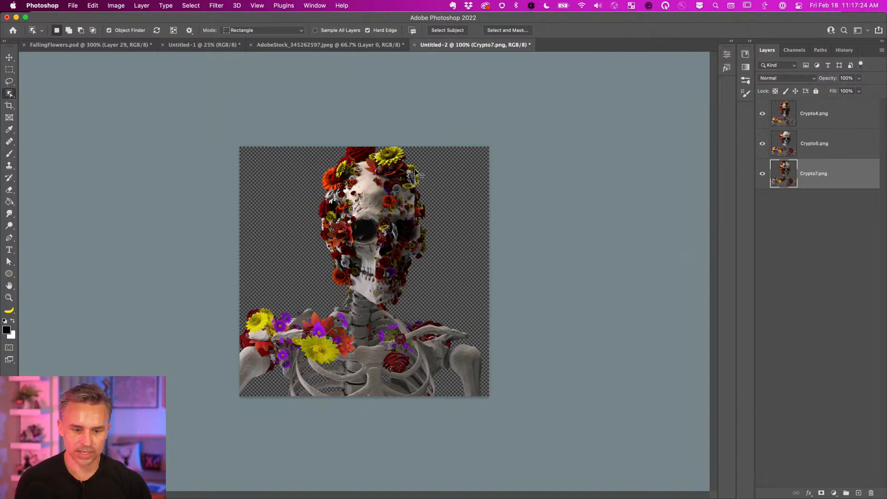
# View the stacked skull image at 200% and compare it with the Crypto4.png layer hidden and shown
pyautogui.press('super+equal')
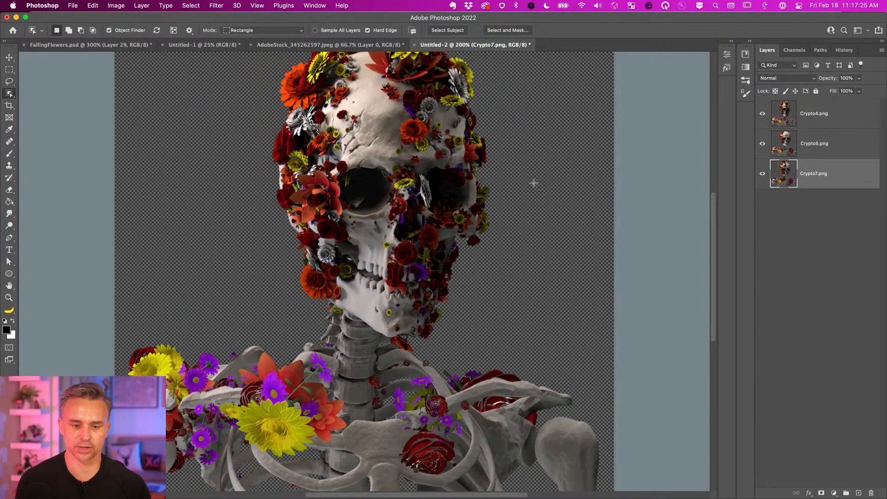
pyautogui.click(762, 113)
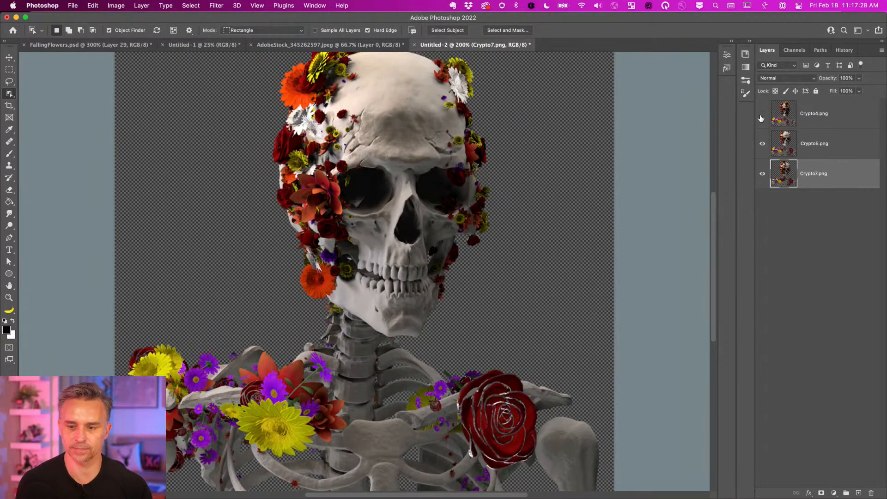
pyautogui.click(763, 113)
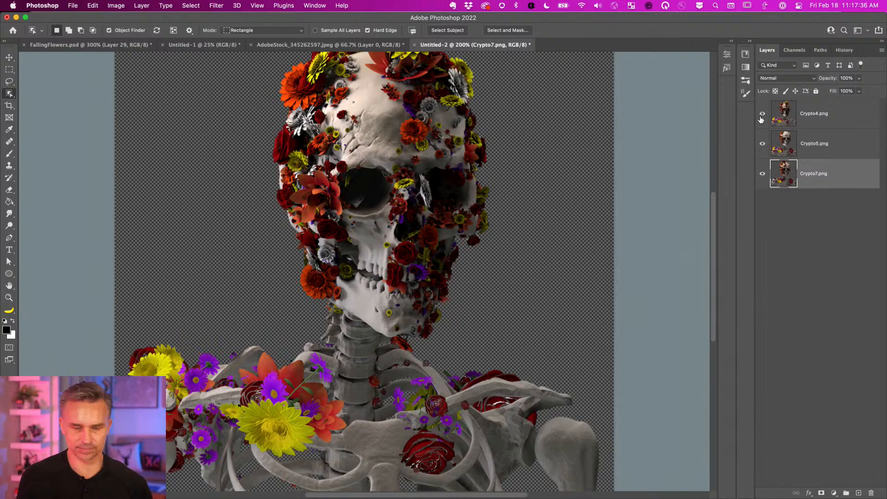
pyautogui.click(73, 5)
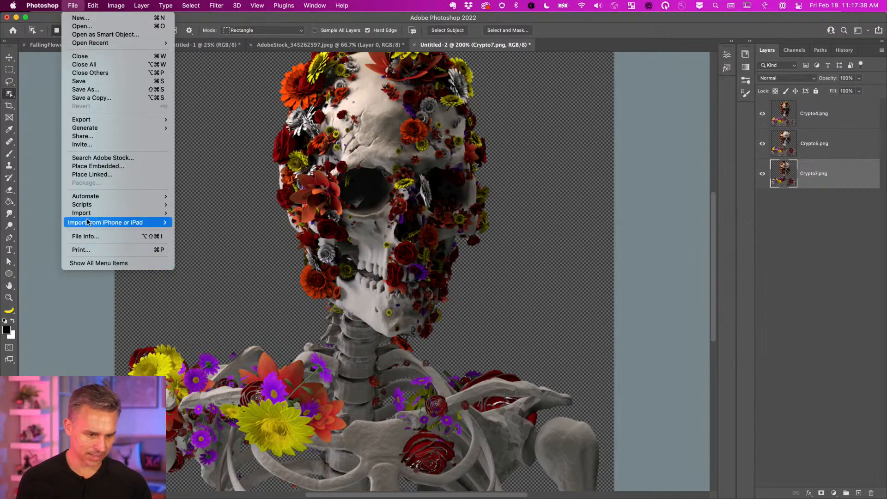
pyautogui.moveTo(88, 207)
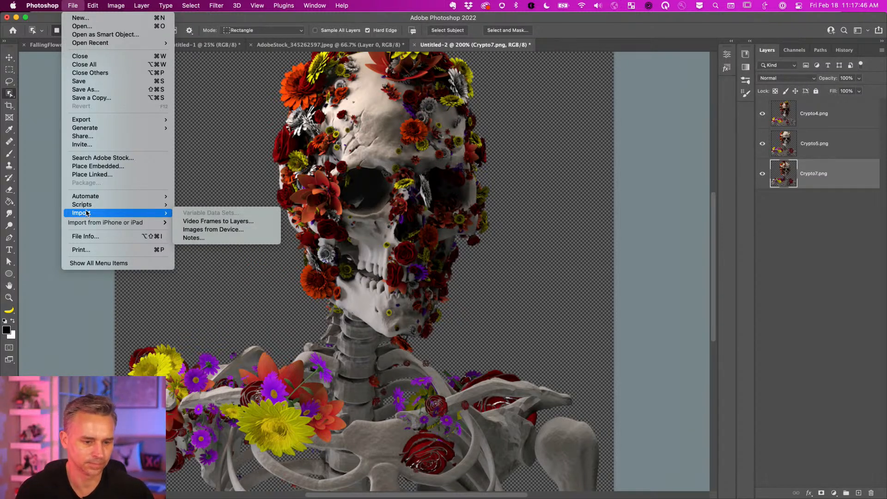
pyautogui.click(310, 157)
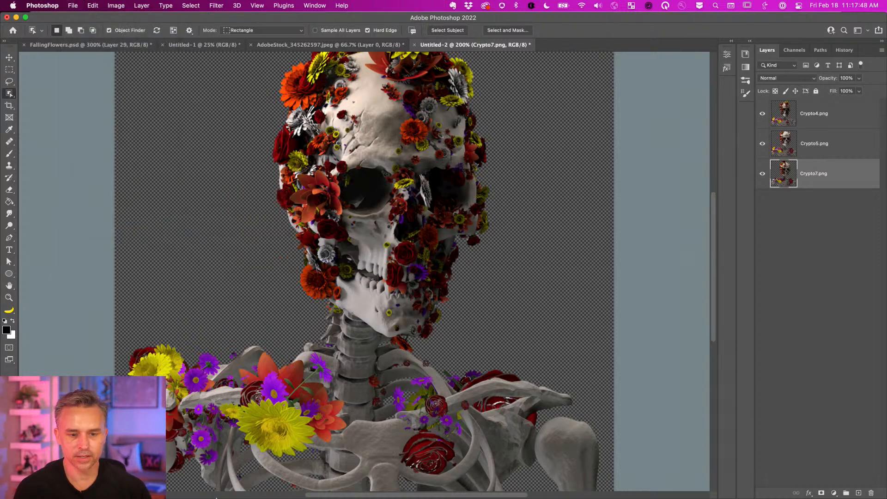
# Switch to Adobe Bridge and open the Current Projects folder on the Desktop
pyautogui.click(208, 488)
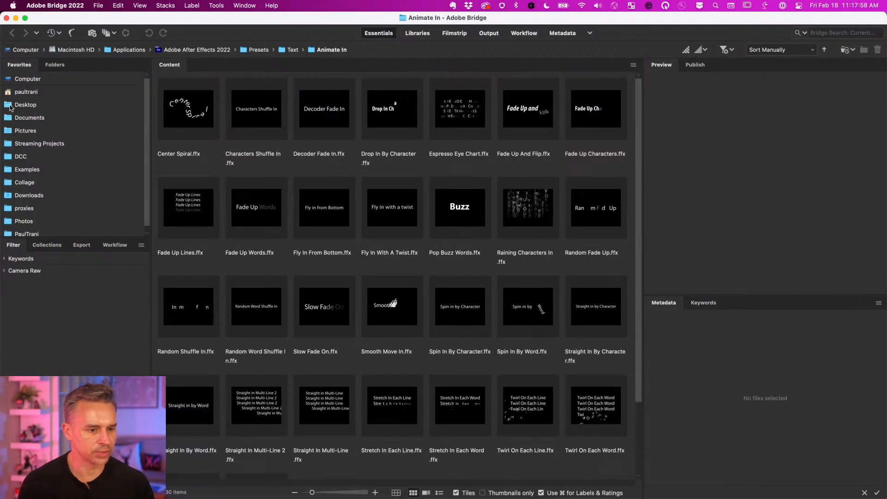
pyautogui.click(9, 104)
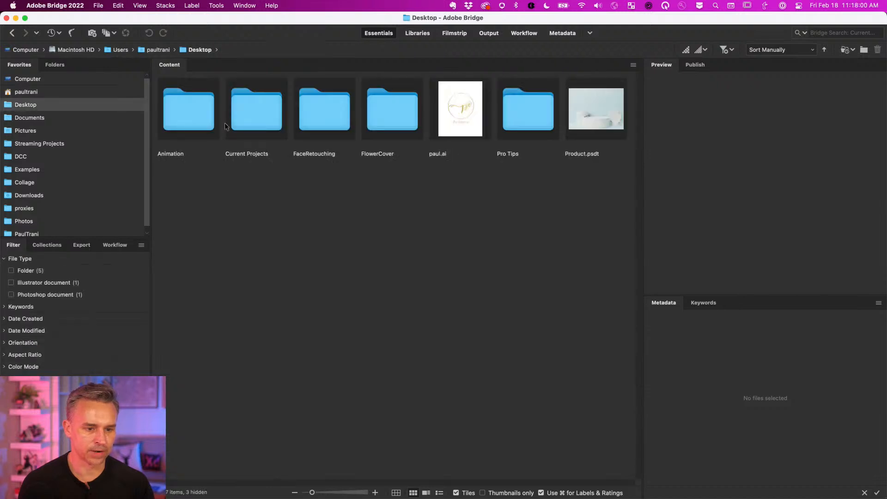
pyautogui.doubleClick(243, 114)
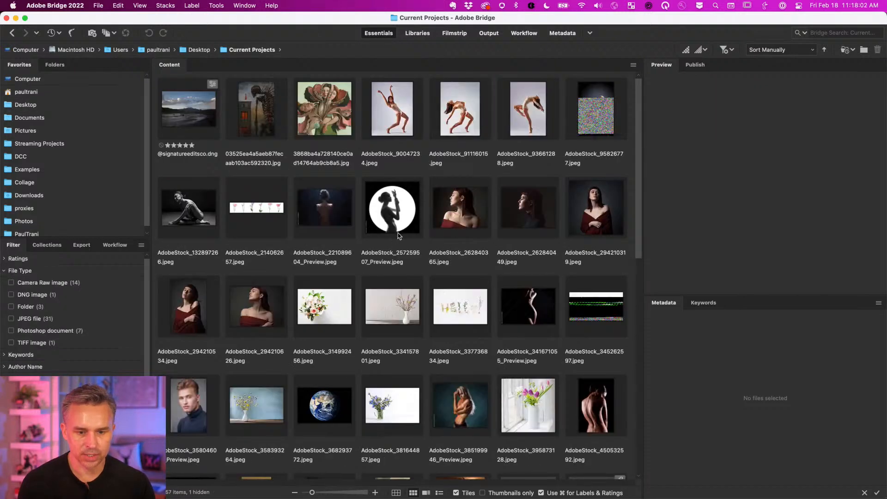
# Select nine dancer, red-dress portrait, silhouette and flower images, including AdobeStock_90047234.jpeg, AdobeStock_262840365.jpeg, AdobeStock_345262597.jpeg and AdobeStock_358393264.jpeg
pyautogui.click(392, 121)
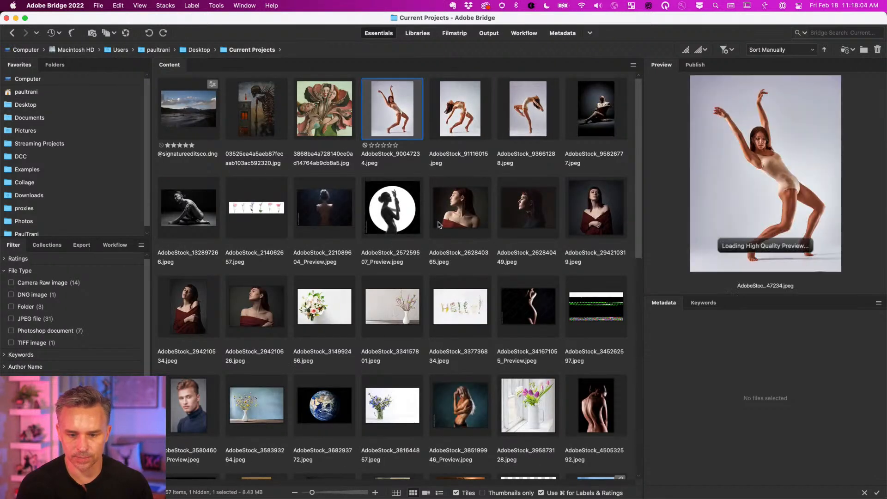
pyautogui.keyDown('super'); pyautogui.click(436, 234); pyautogui.keyUp('super')
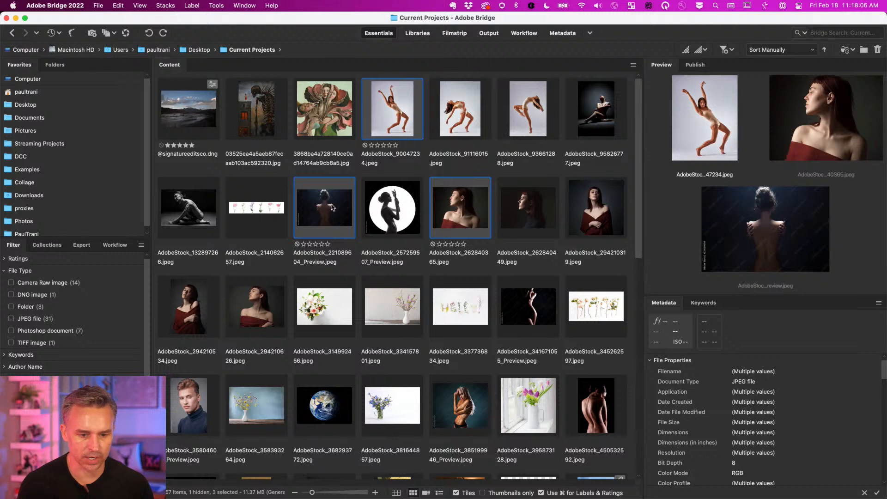
pyautogui.keyDown('super'); pyautogui.click(254, 307); pyautogui.keyUp('super')
pyautogui.keyDown('super'); pyautogui.click(575, 226); pyautogui.keyUp('super')
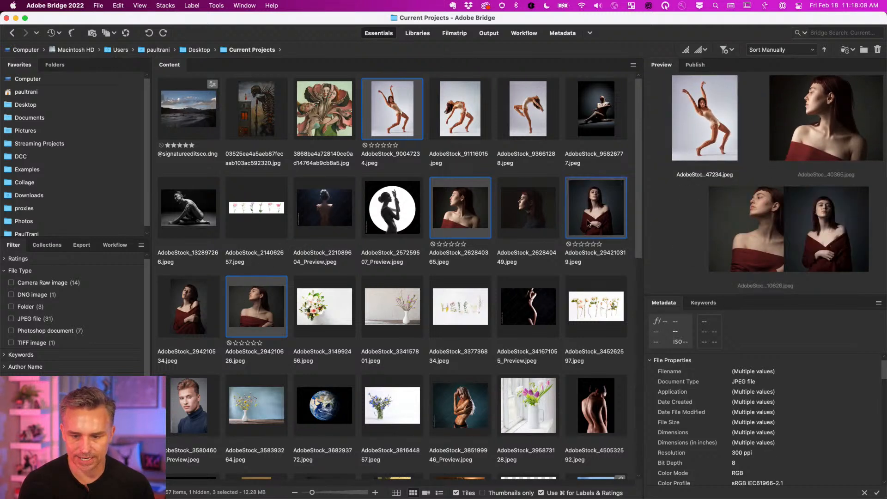
pyautogui.keyDown('super'); pyautogui.click(531, 314); pyautogui.keyUp('super')
pyautogui.keyDown('super'); pyautogui.click(582, 310); pyautogui.keyUp('super')
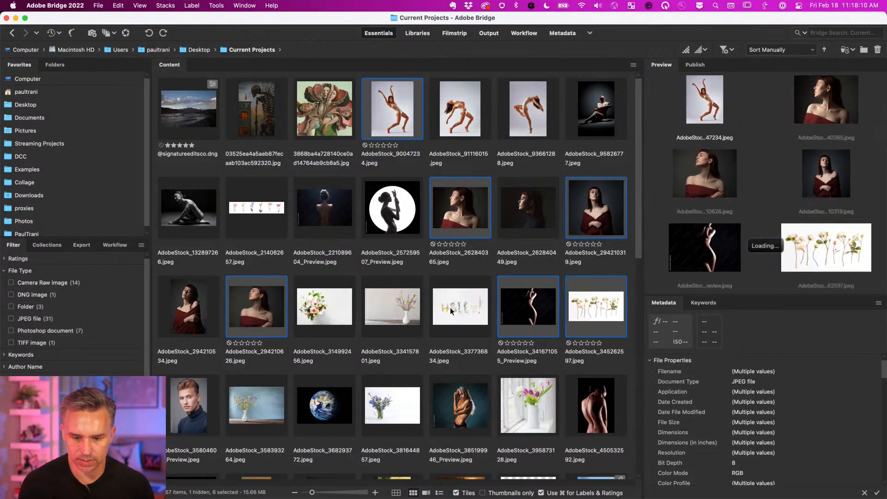
pyautogui.keyDown('super'); pyautogui.click(450, 307); pyautogui.keyUp('super')
pyautogui.keyDown('super'); pyautogui.click(312, 300); pyautogui.keyUp('super')
pyautogui.keyDown('super'); pyautogui.click(254, 393); pyautogui.keyUp('super')
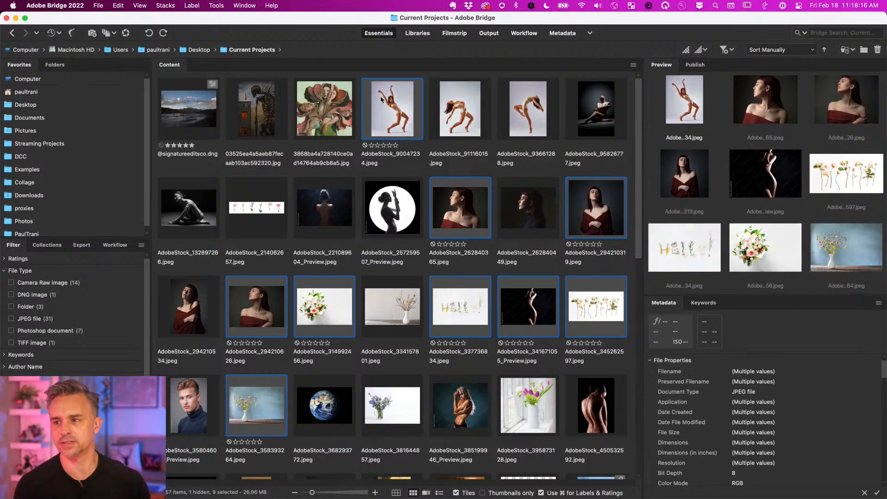
# Load the selected Bridge images into Photoshop as layers of one document
pyautogui.click(215, 5)
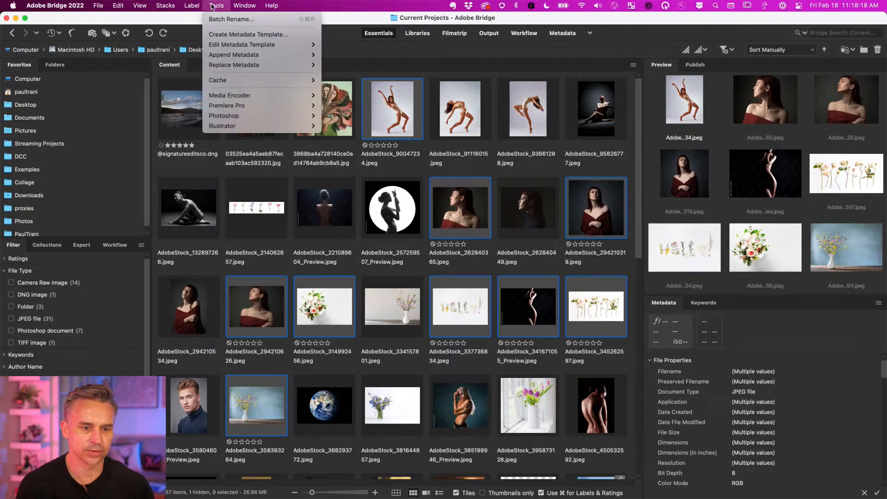
pyautogui.moveTo(234, 121)
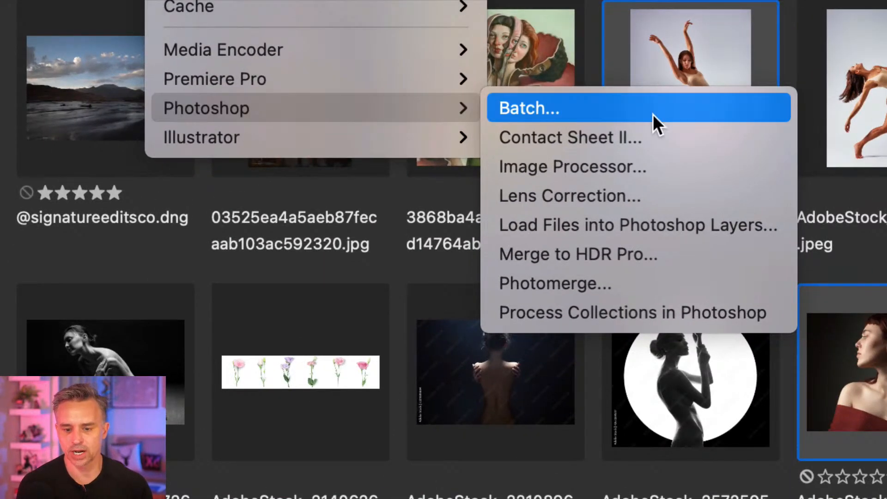
pyautogui.click(687, 224)
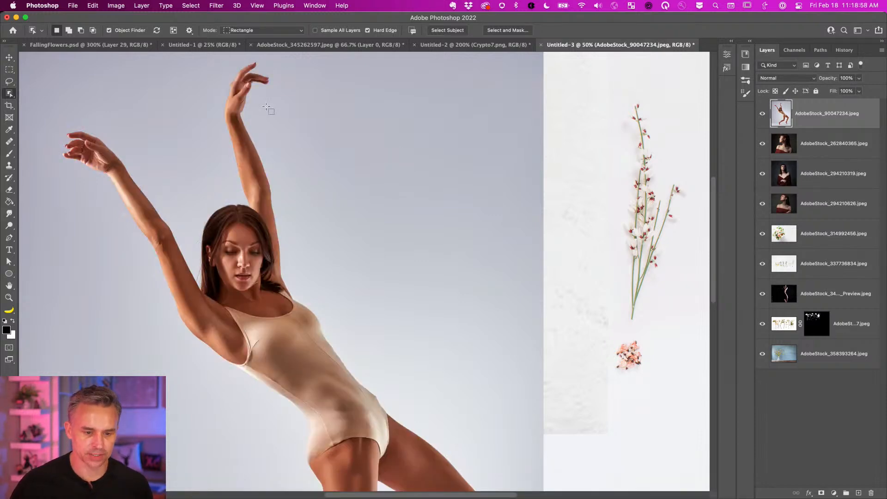
pyautogui.moveTo(357, 281); pyautogui.dragTo(578, 223)
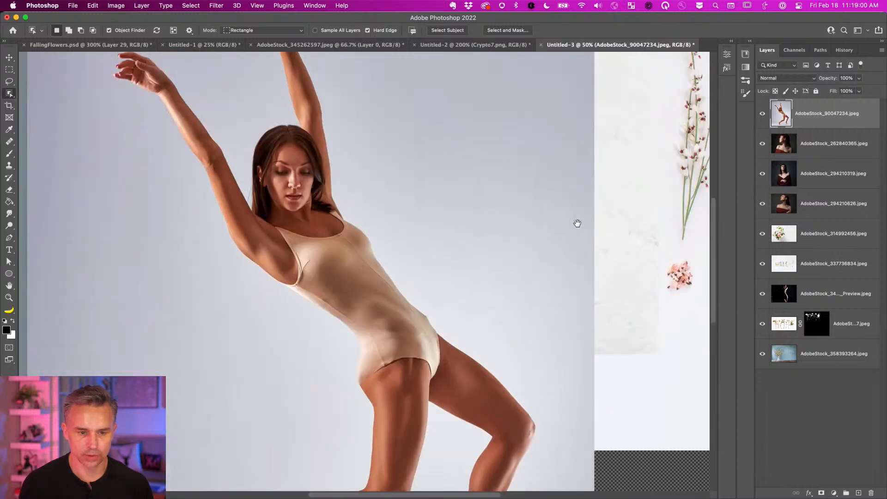
pyautogui.scroll(2, 578, 223)
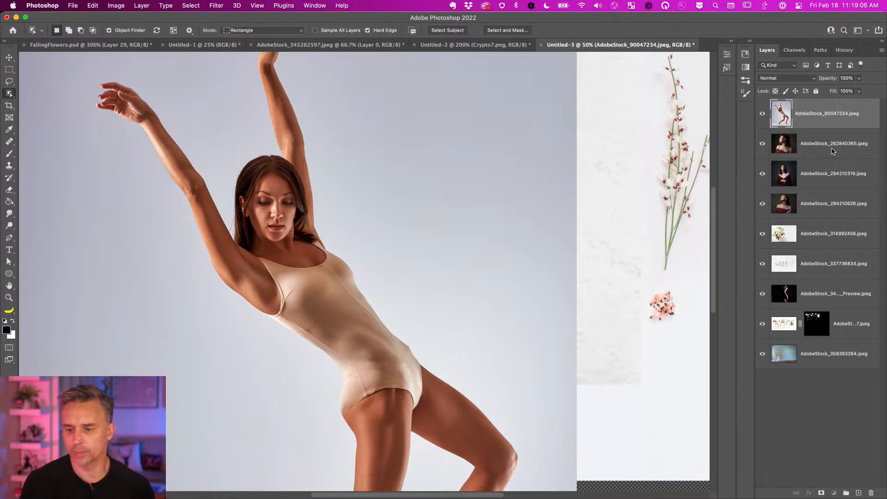
# Select the AdobeStock_262840365.jpeg layer, check the Photoshop Overlooked Features 2022 notes in Chrome and return to Photoshop
pyautogui.click(833, 152)
pyautogui.moveTo(307, 489)
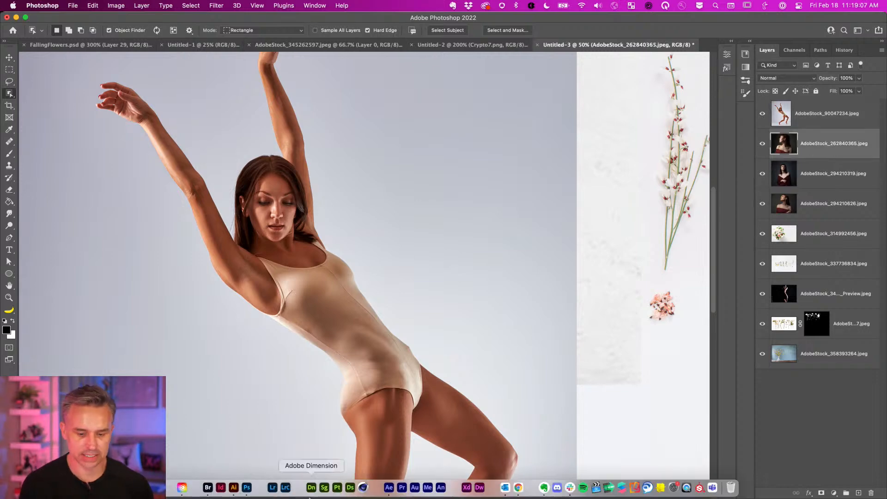
pyautogui.click(518, 489)
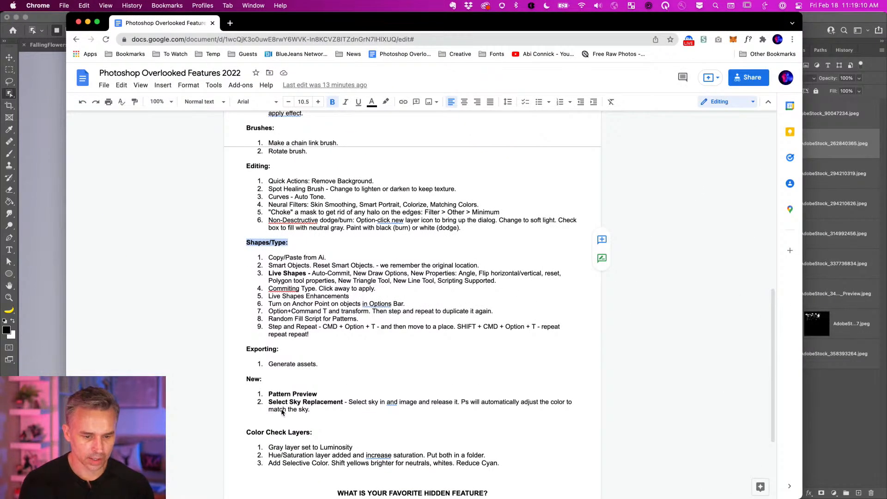
pyautogui.click(62, 175)
# Show the whole image at 25%, hide every layer below AdobeStock_90047234.jpeg and select the AdobeStock_358393264.jpeg layer
pyautogui.press('super+minus')
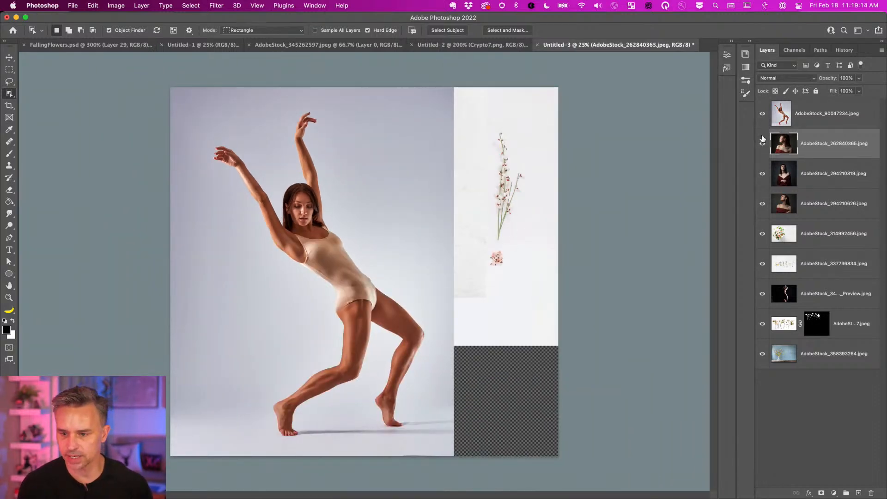
pyautogui.moveTo(763, 143); pyautogui.dragTo(762, 353)
pyautogui.click(834, 356)
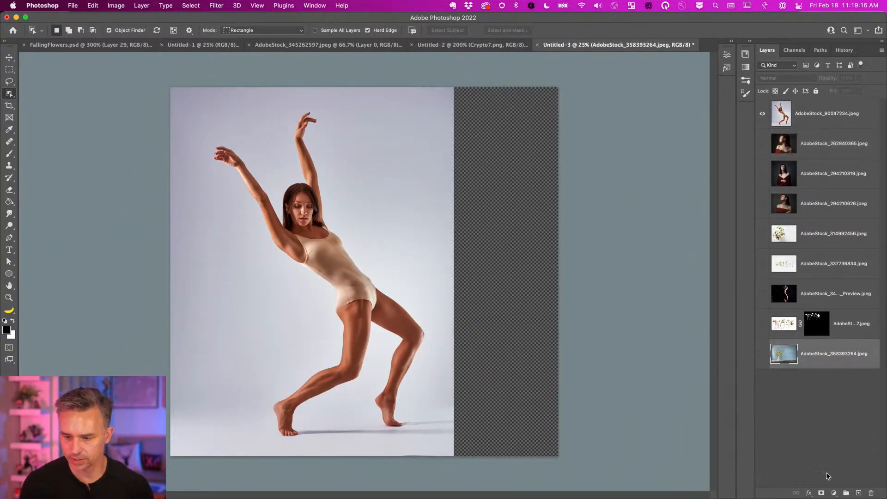
# Add a new layer above AdobeStock_358393264.jpeg and turn it into a pale pink gradient fill using a gradient preset
pyautogui.click(858, 493)
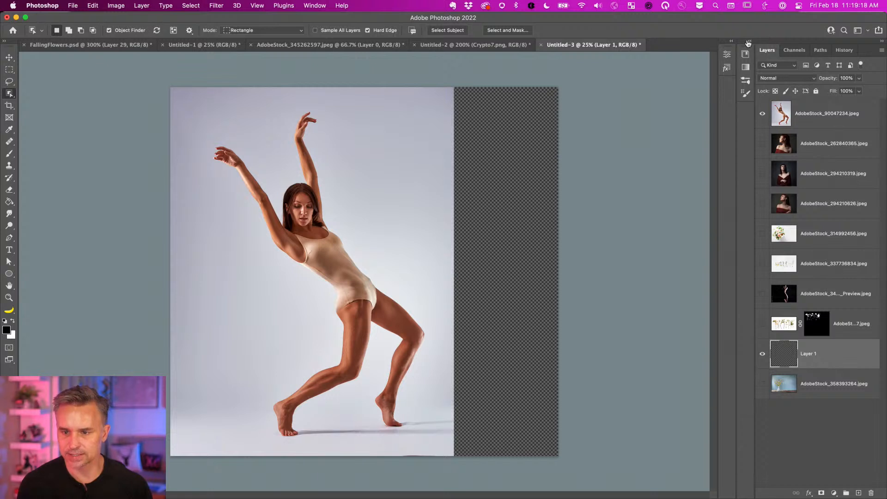
pyautogui.click(745, 67)
pyautogui.click(670, 199)
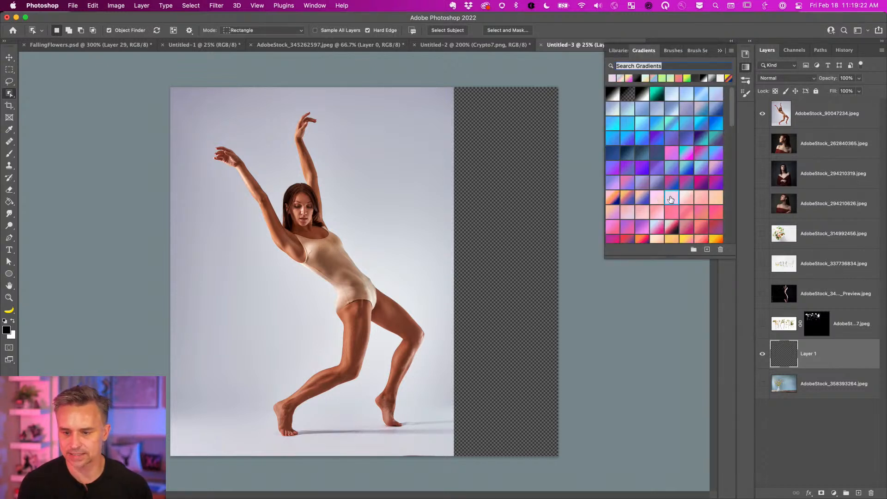
pyautogui.moveTo(670, 199); pyautogui.dragTo(807, 360)
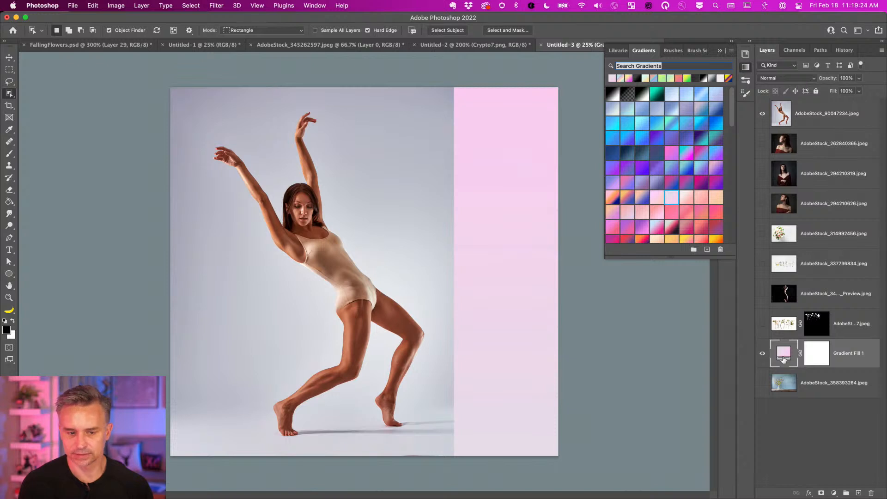
# Remove the background of the AdobeStock_90047234.jpeg dancer layer with the Remove Background quick action
pyautogui.click(786, 110)
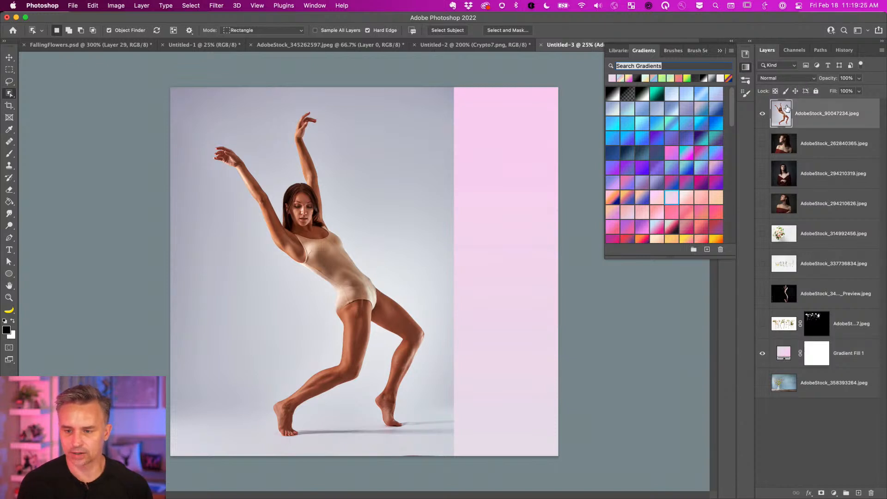
pyautogui.click(722, 48)
pyautogui.click(733, 41)
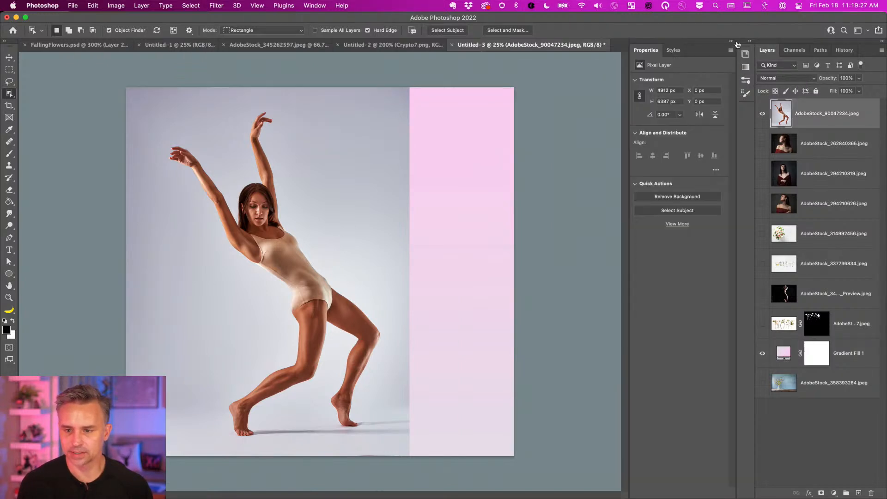
pyautogui.click(672, 196)
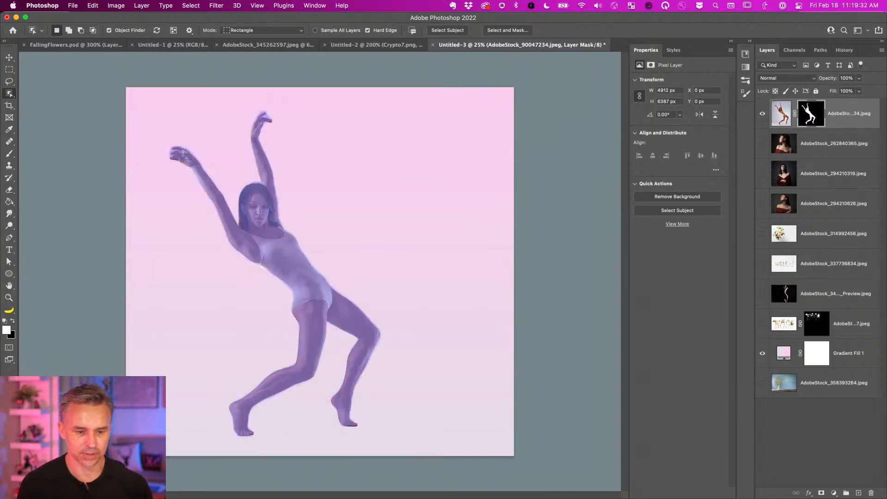
# Scale the dancer layer down to about 3884 × 5050 px and move it to about X 1270 px, Y 546 px
pyautogui.press('super+t')
pyautogui.moveTo(126, 88); pyautogui.dragTo(183, 164)
pyautogui.press('Return')
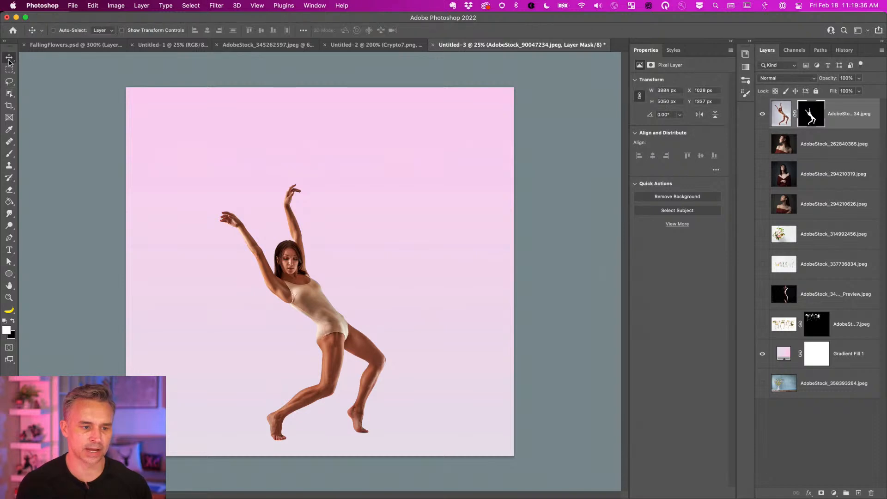
pyautogui.moveTo(284, 259); pyautogui.dragTo(297, 194)
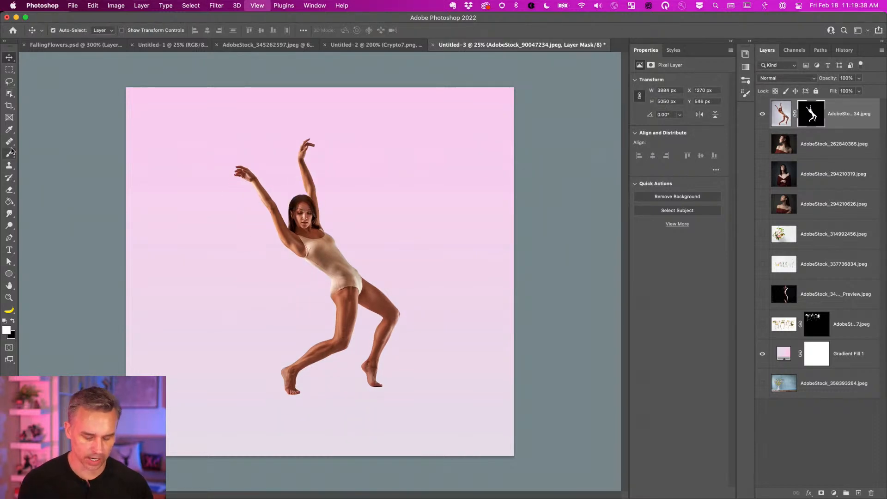
# Set up the Ellipse tool in Shape mode with no fill and a white stroke 21.06 px wide
pyautogui.press('super+equal')
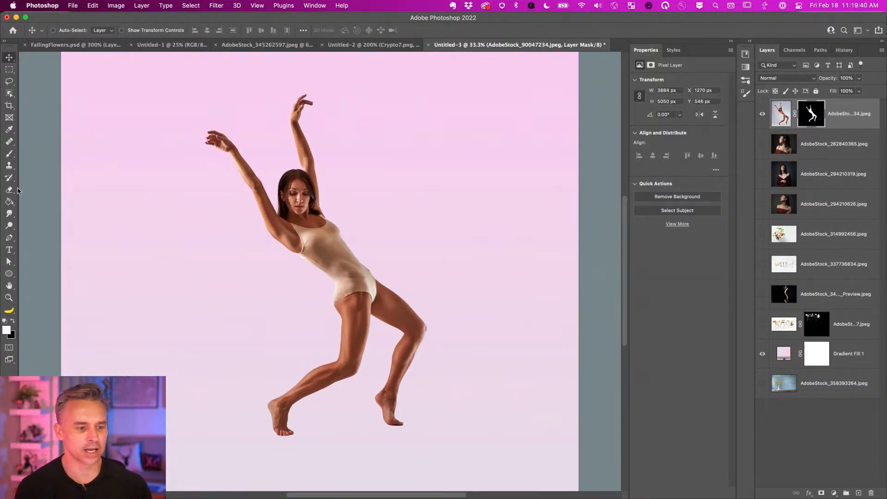
pyautogui.click(11, 276)
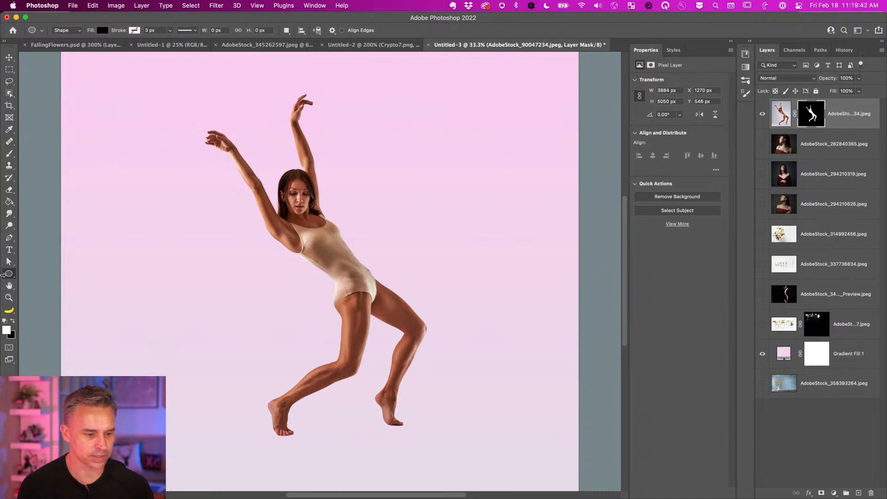
pyautogui.click(134, 31)
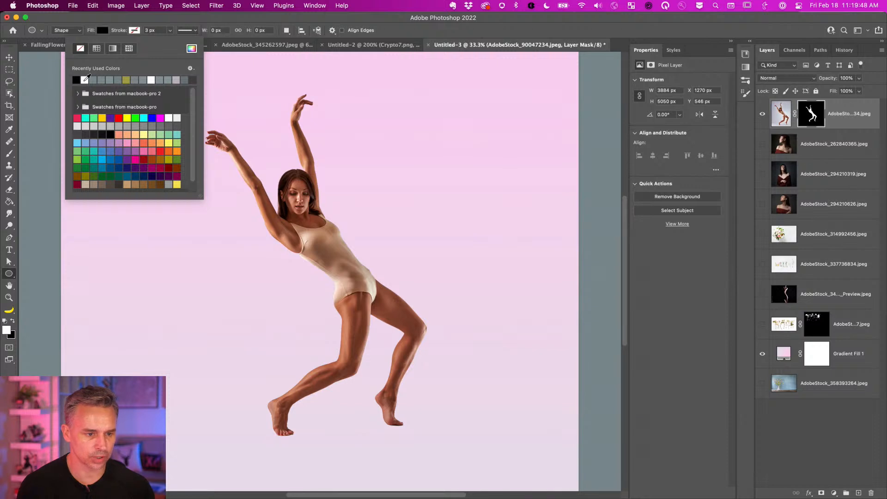
pyautogui.click(86, 49)
pyautogui.click(102, 31)
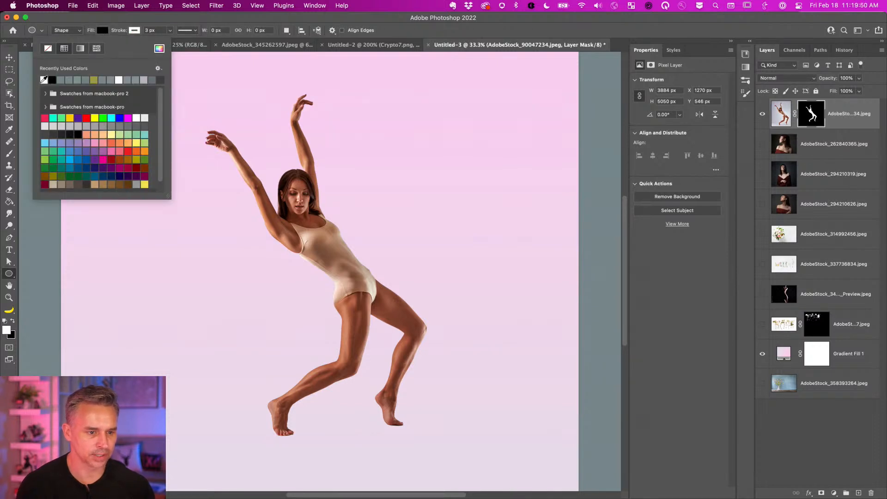
pyautogui.click(47, 48)
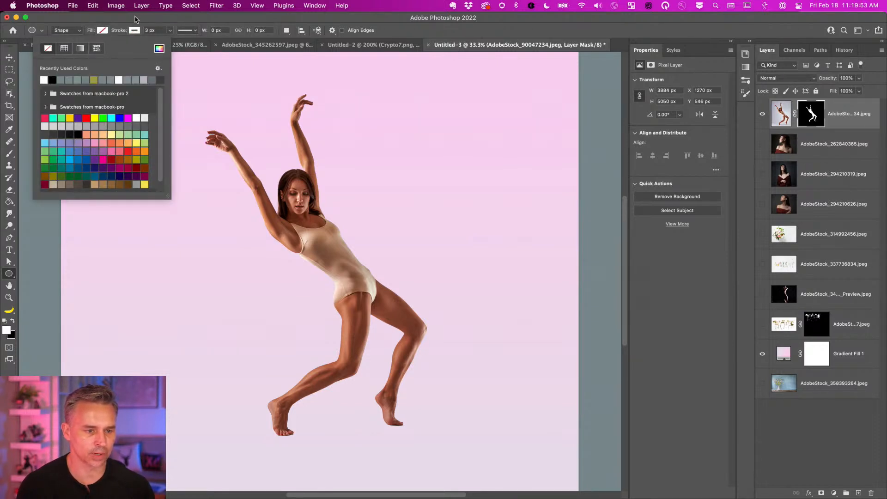
pyautogui.click(170, 31)
pyautogui.click(174, 42)
pyautogui.click(163, 25)
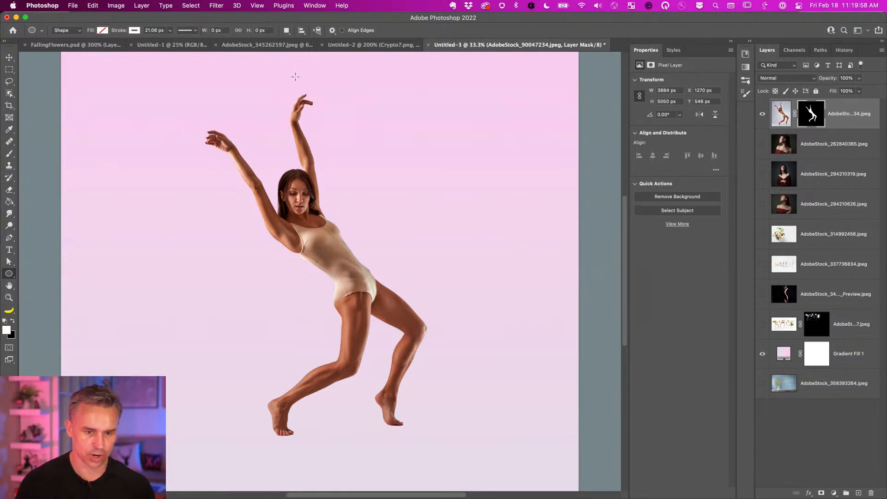
# Draw a circle about 412 px across and position it just above the dancer's raised hand
pyautogui.moveTo(295, 76); pyautogui.dragTo(279, 92)
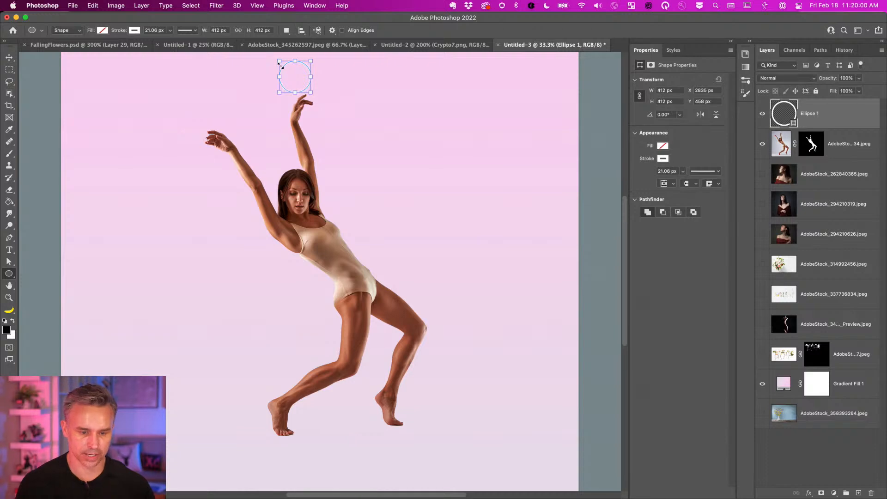
pyautogui.press('super+plus')
pyautogui.moveTo(272, 127); pyautogui.dragTo(300, 278)
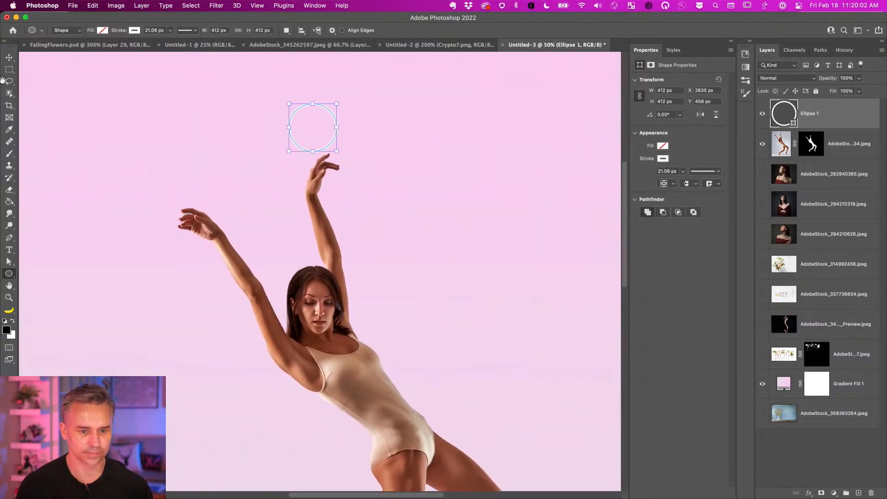
pyautogui.click(9, 58)
pyautogui.moveTo(306, 137); pyautogui.dragTo(333, 147)
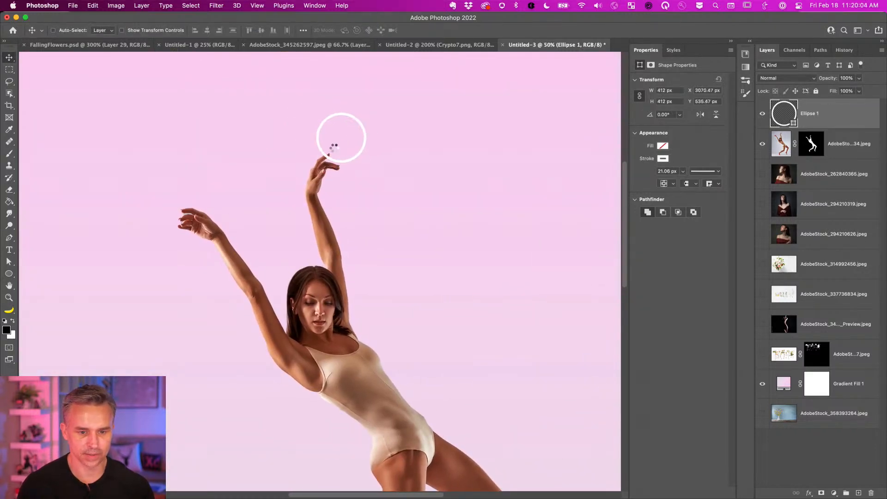
pyautogui.scroll(-3, 334, 147)
pyautogui.press('super+minus')
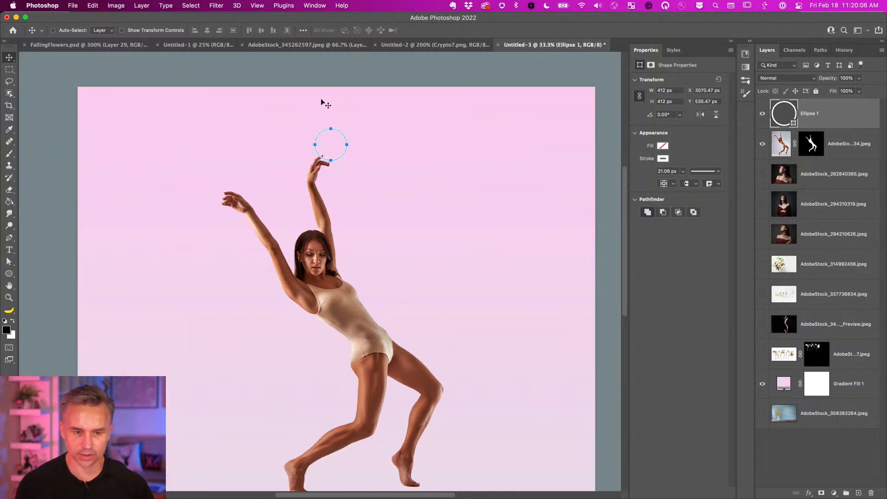
pyautogui.scroll(-2, 322, 103)
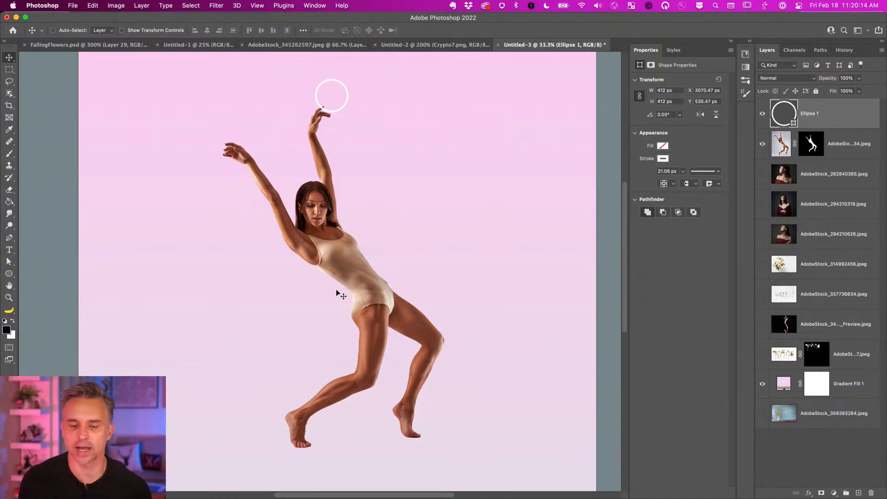
pyautogui.moveTo(324, 120); pyautogui.dragTo(321, 108)
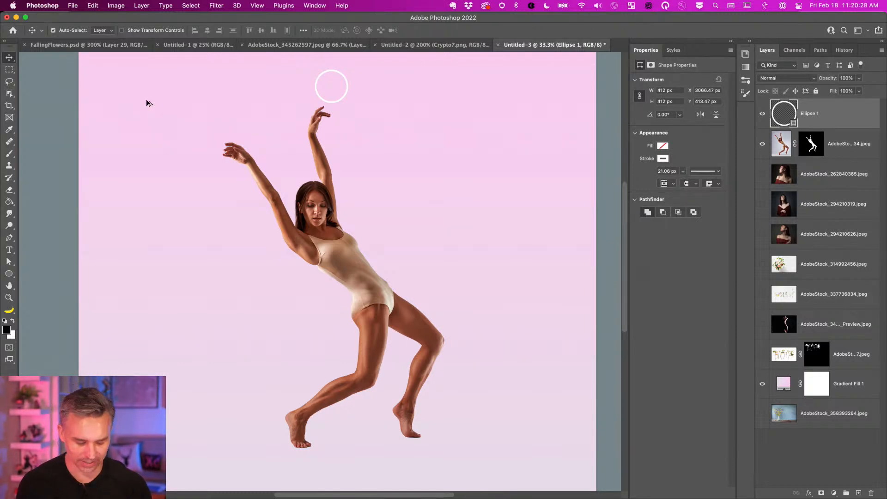
# Free Transform a duplicate of the circle, enable the reference point and place it beside the dancer's waist, at about X 3334 px, Y 3380 px
pyautogui.press('super+t')
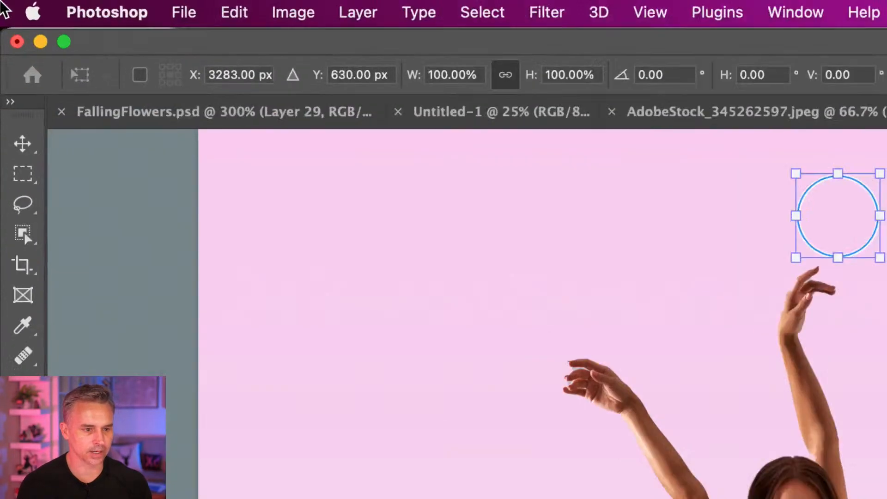
pyautogui.click(139, 75)
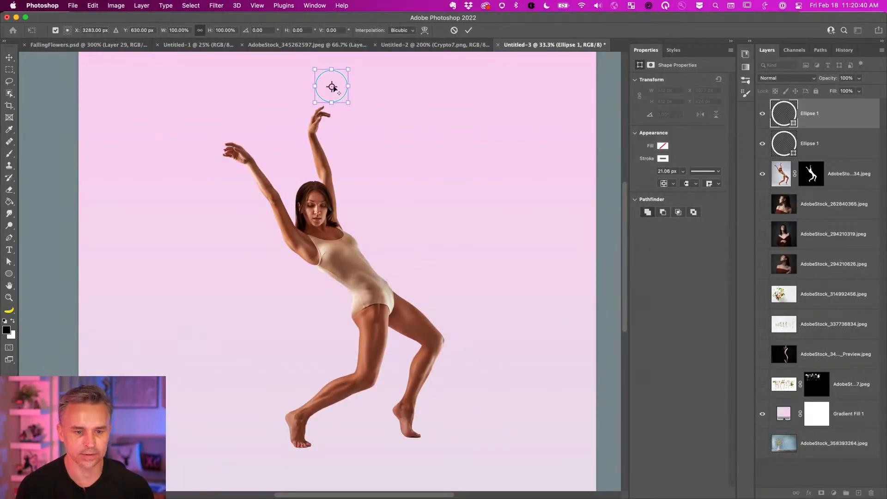
pyautogui.moveTo(332, 87); pyautogui.dragTo(336, 300)
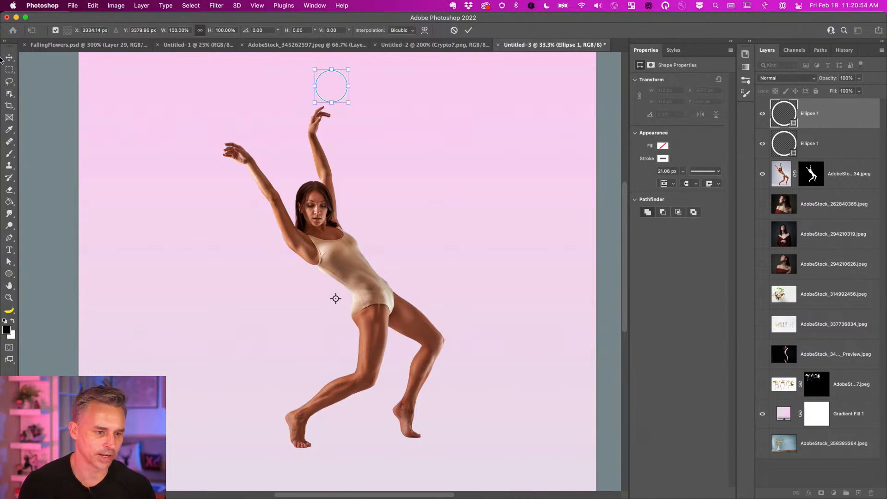
# Move the duplicate circle right and slightly down to about X 3793 px, Y 546 px, and apply the transform
pyautogui.moveTo(333, 85); pyautogui.dragTo(388, 97)
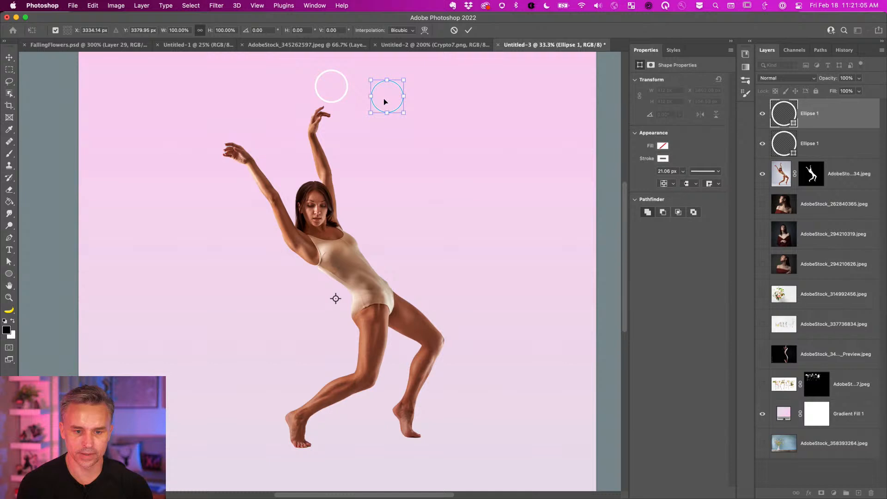
pyautogui.moveTo(384, 99); pyautogui.dragTo(381, 90)
pyautogui.press('super+z')
pyautogui.press('super+z')
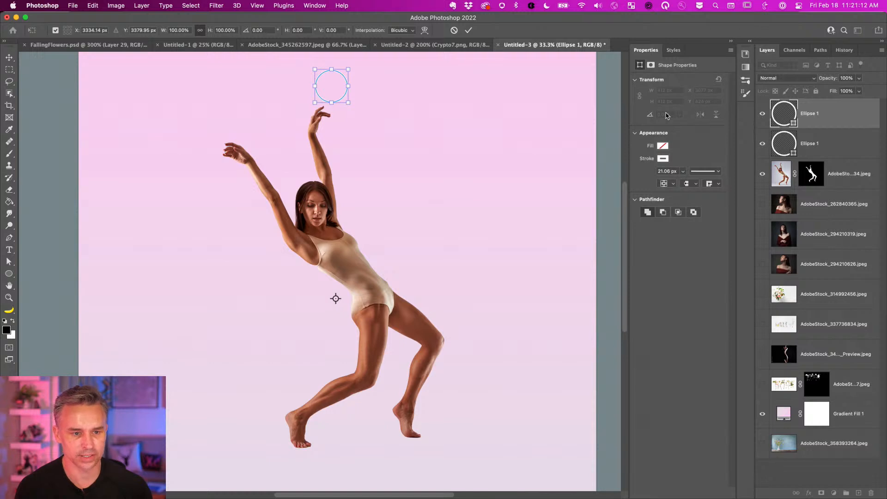
pyautogui.moveTo(326, 83); pyautogui.dragTo(385, 95)
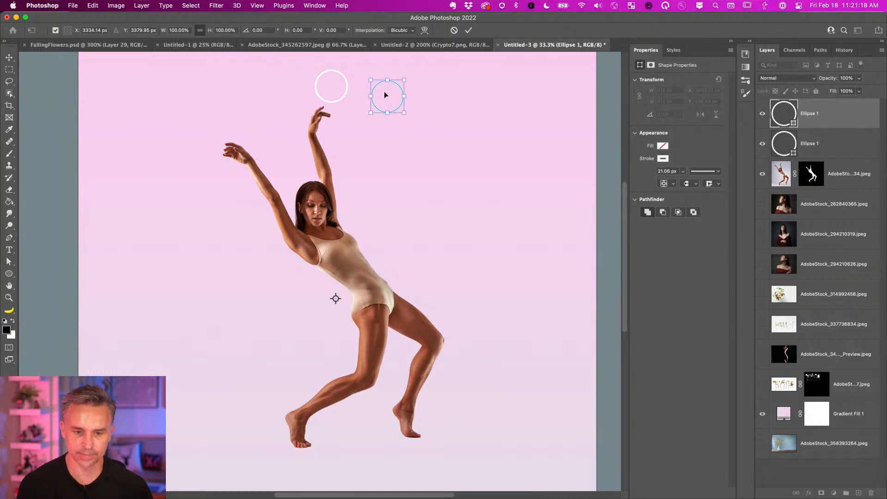
pyautogui.press('Return')
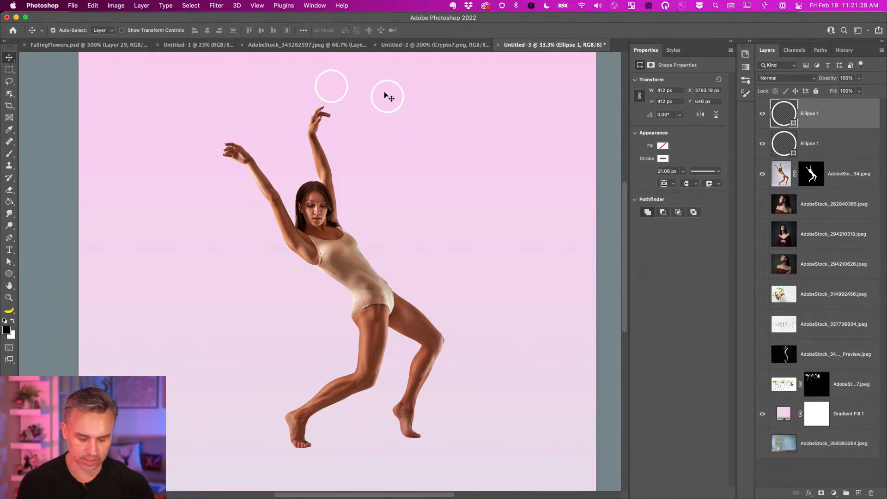
# Repeat the last move on the duplicate circle, undo it, and repeat the move with new copies to build a row of seven circles
pyautogui.press('super+shift+t')
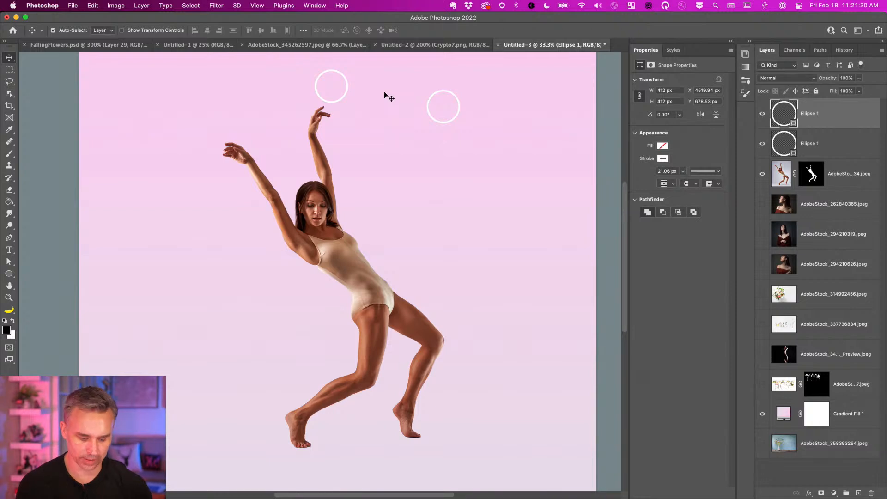
pyautogui.press('super+z')
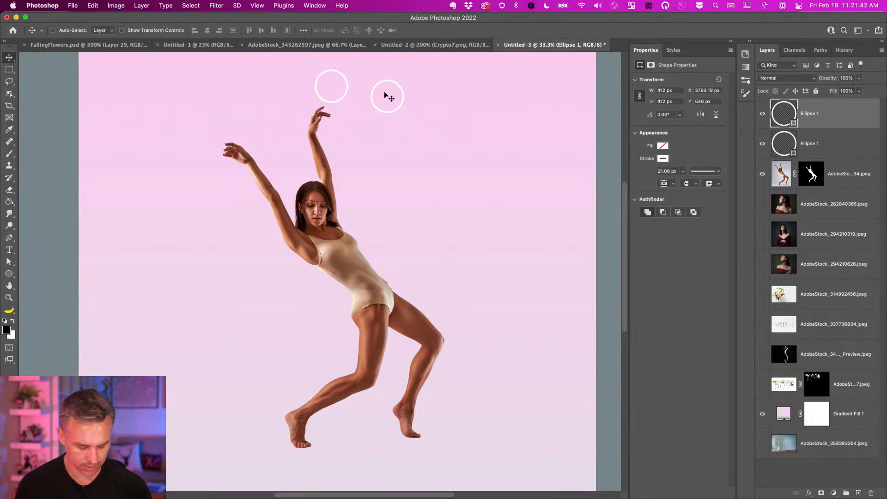
pyautogui.press('super+alt+shift+t')
pyautogui.press('super+alt+shift+t')
pyautogui.press('super+alt+shift+t')
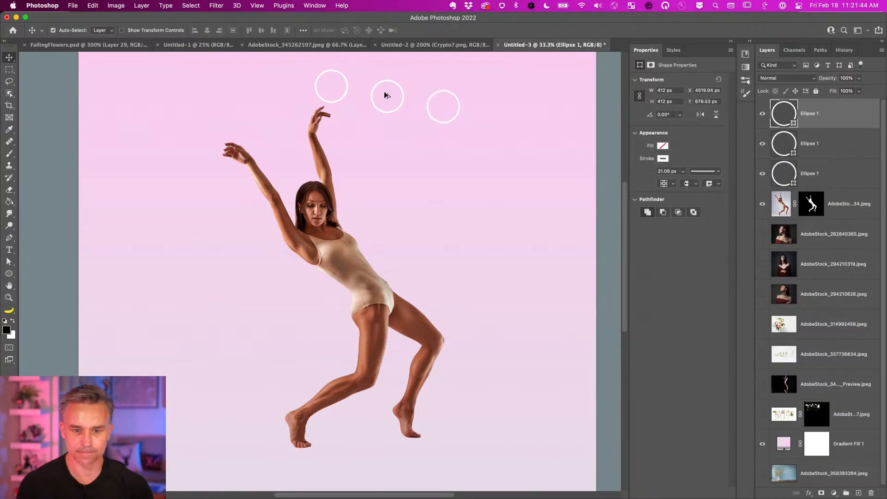
pyautogui.press('super+alt+shift+t')
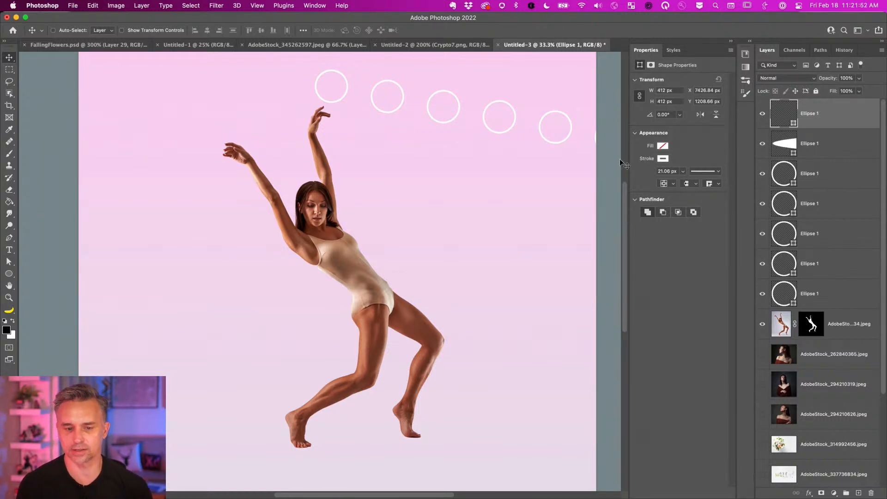
# Delete the six duplicate circle layers, keeping only the original circle above the dancer's hand
pyautogui.keyDown('shift'); pyautogui.click(802, 263); pyautogui.keyUp('shift')
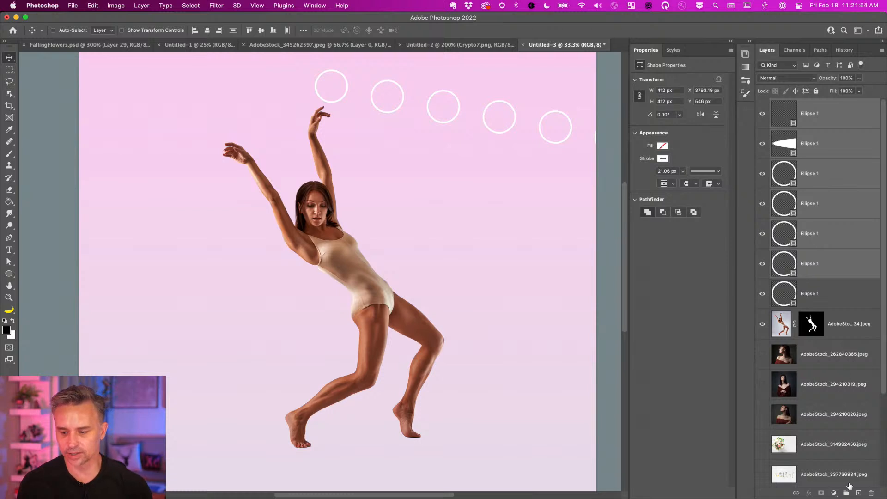
pyautogui.click(871, 492)
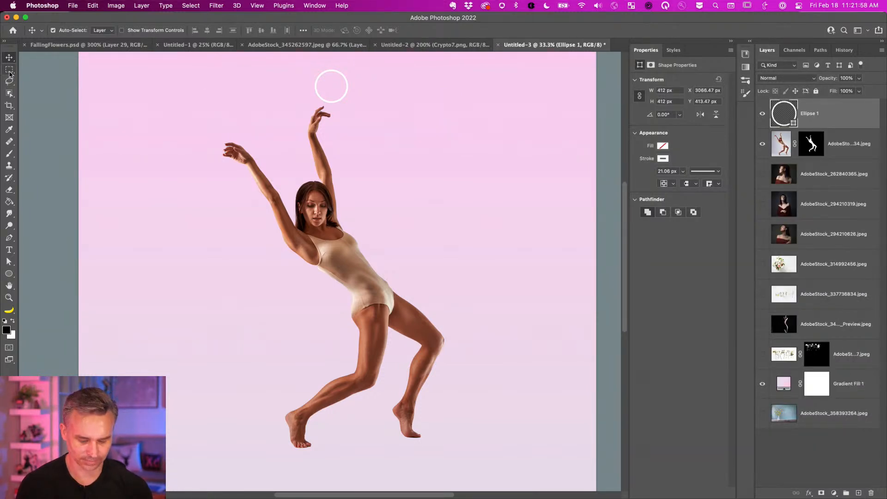
pyautogui.press('super+t')
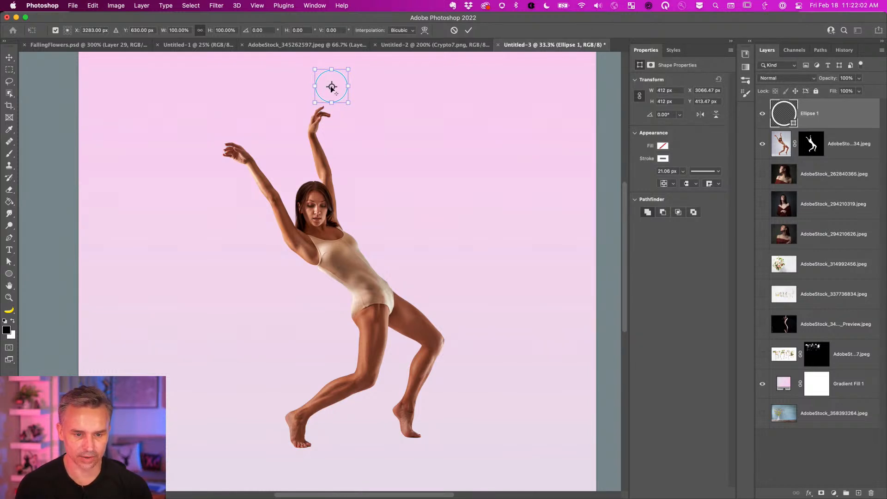
pyautogui.moveTo(331, 87); pyautogui.dragTo(332, 295)
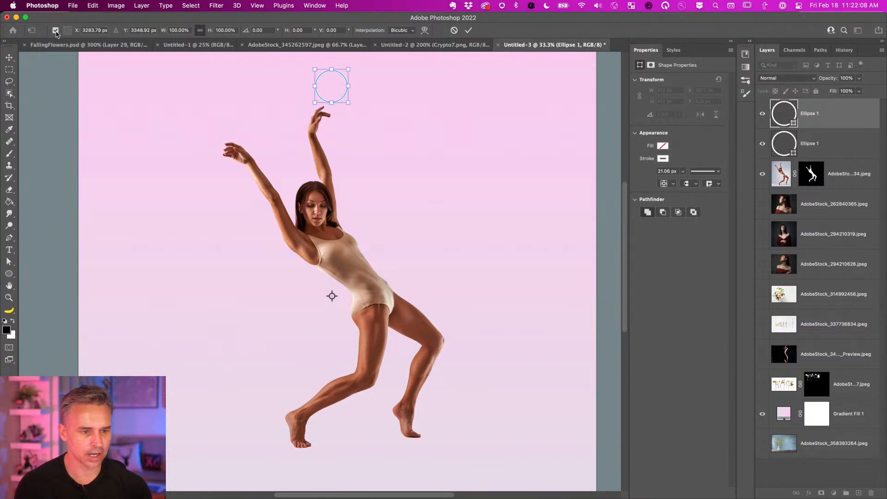
pyautogui.click(9, 58)
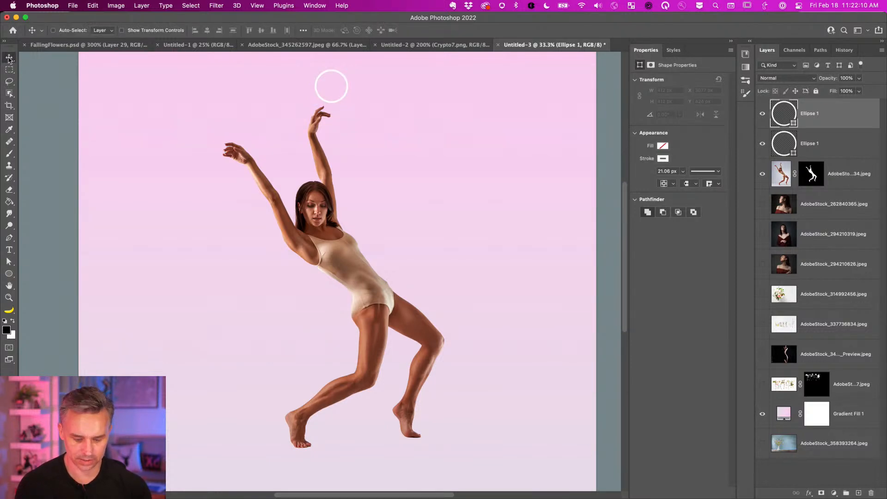
pyautogui.press('super+t')
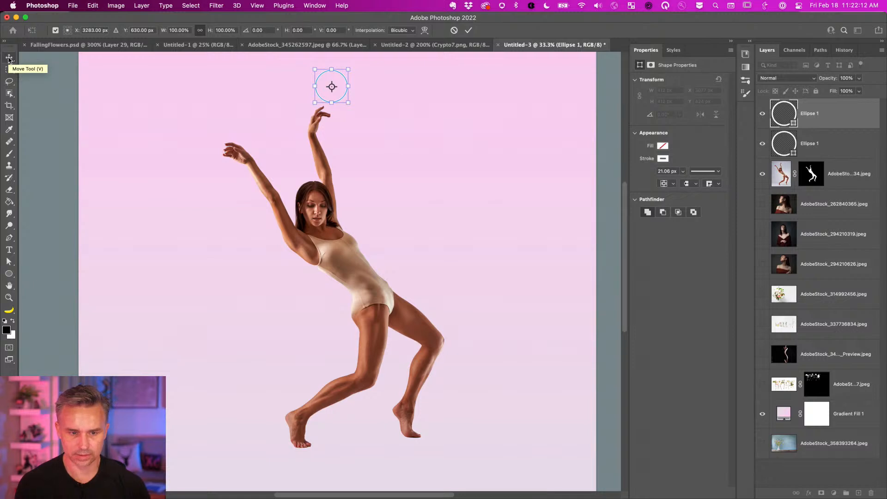
pyautogui.press('Return')
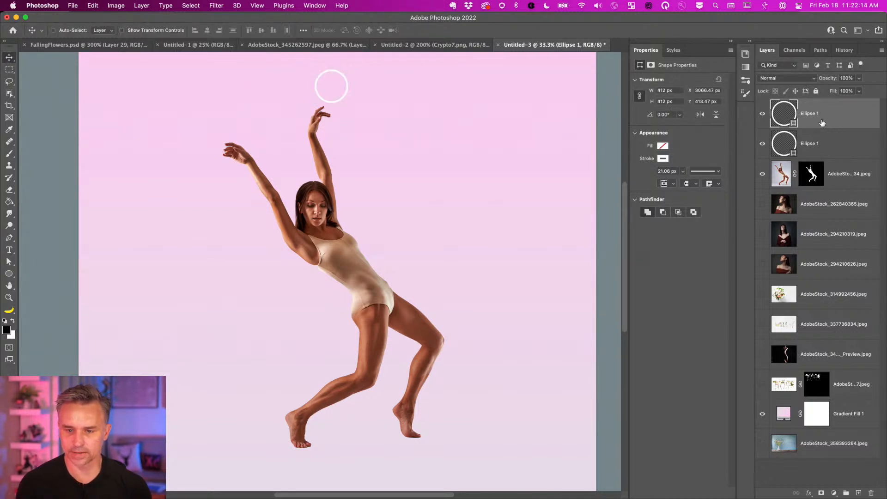
pyautogui.press('super+t')
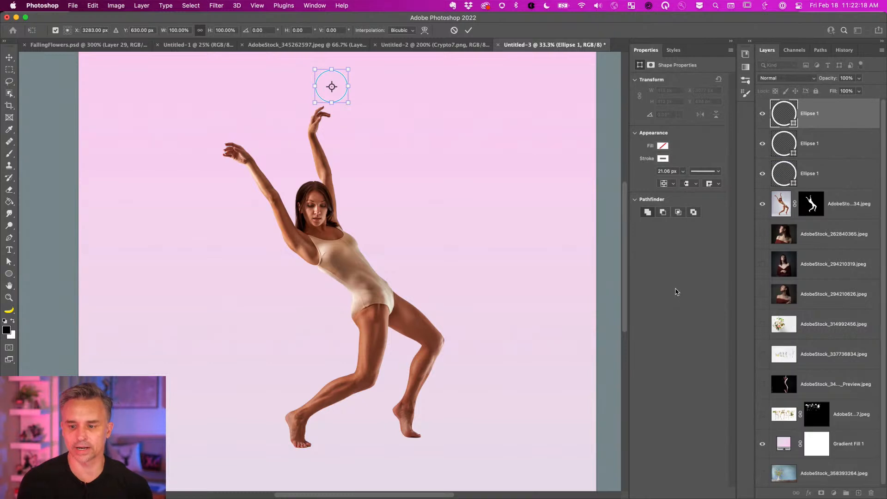
pyautogui.press('Return')
pyautogui.press('super+j')
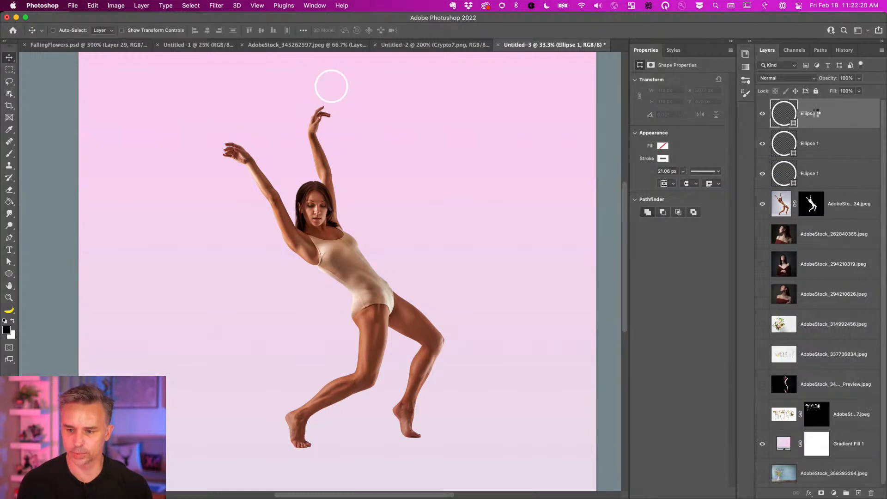
pyautogui.keyDown('shift'); pyautogui.click(831, 152); pyautogui.keyUp('shift')
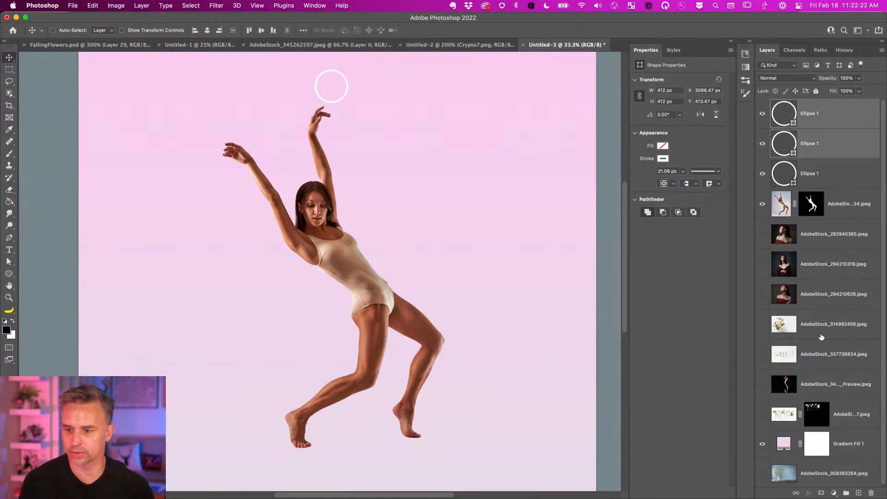
pyautogui.click(872, 492)
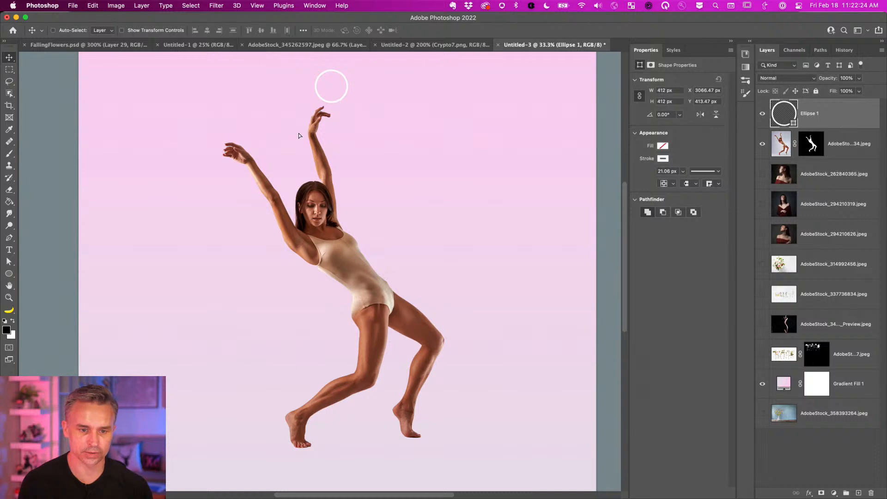
# Move the circle out past the dancer's lower hand and place a transformed copy to its right at about X 1830 px, Y 1458 px
pyautogui.moveTo(329, 99); pyautogui.dragTo(225, 159)
pyautogui.press('super+t')
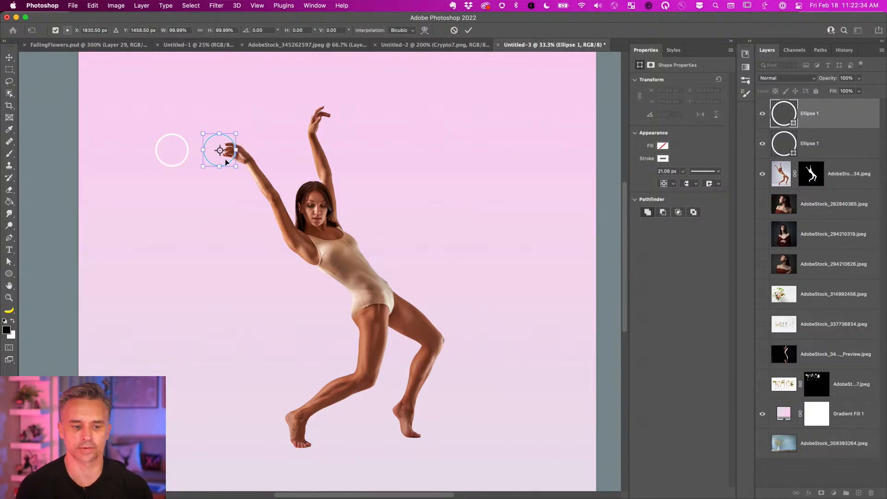
pyautogui.press('Return')
# Repeat the transform with new copies to extend the circles into a horizontal row of ten
pyautogui.press('super+alt+shift+t')
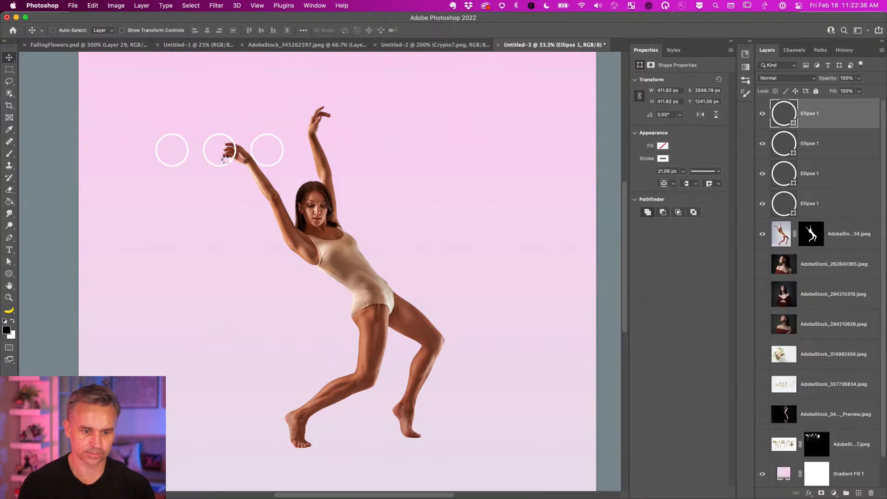
pyautogui.press('super+alt+shift+t')
pyautogui.press('super+alt+shift+t')
pyautogui.press('super+alt+shift+t')
pyautogui.press('super+alt+shift+t')
pyautogui.press('super+alt+shift+t')
pyautogui.press('super+alt+shift+t')
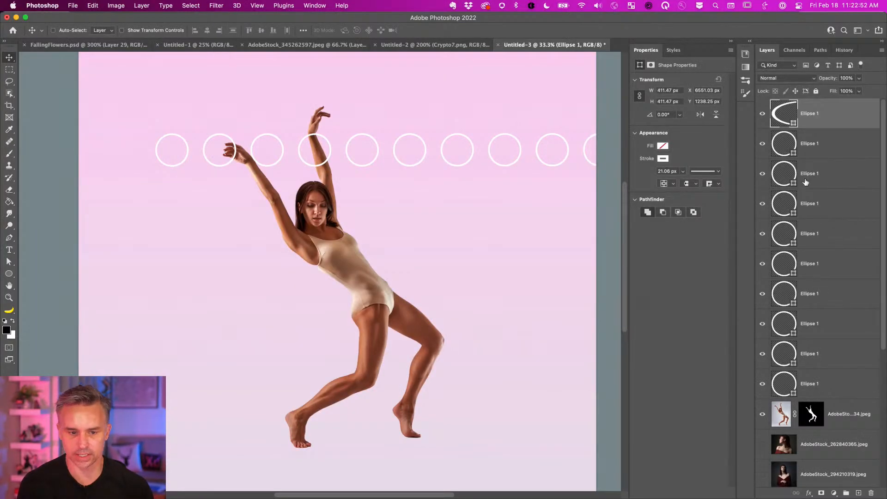
# Merge the ten circle layers into one shape and move the row down across the dancer's legs, to about X 426 px, Y 3970 px
pyautogui.keyDown('shift'); pyautogui.click(812, 383); pyautogui.keyUp('shift')
pyautogui.rightClick(830, 245)
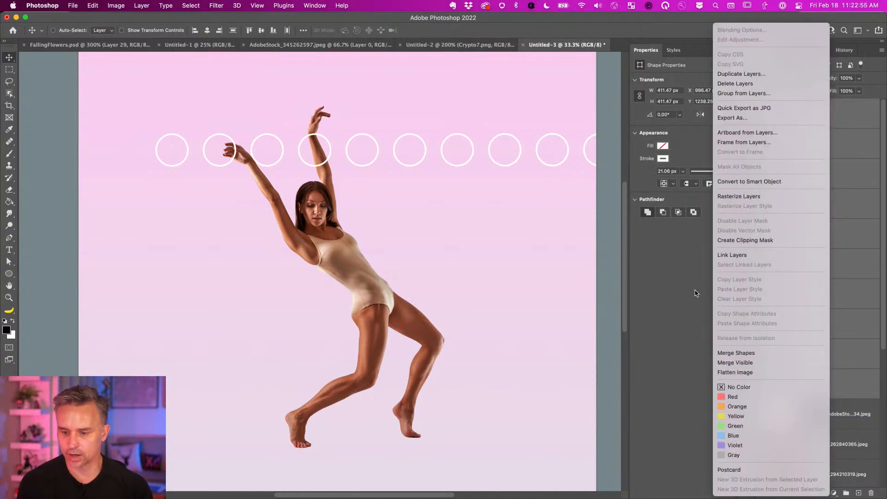
pyautogui.click(736, 352)
pyautogui.moveTo(463, 150); pyautogui.dragTo(417, 363)
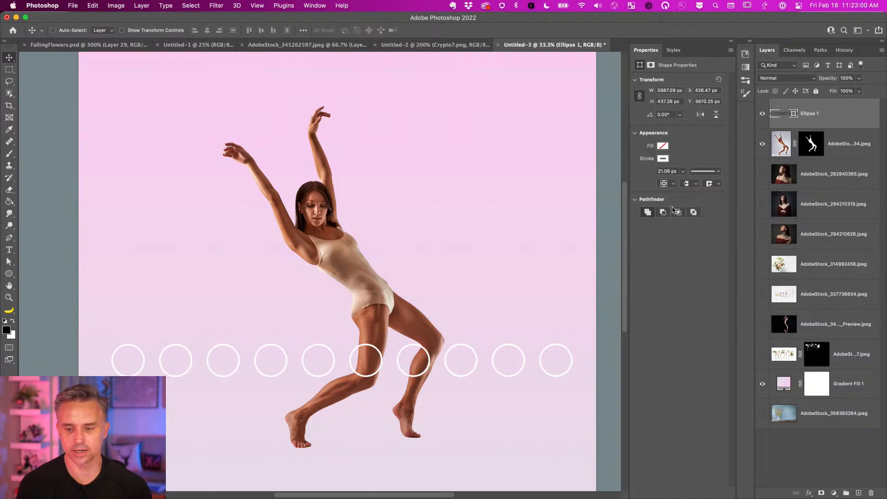
# Add a new layer and create the text "DANCE" on it, to the left of the dancer's torso
pyautogui.click(858, 492)
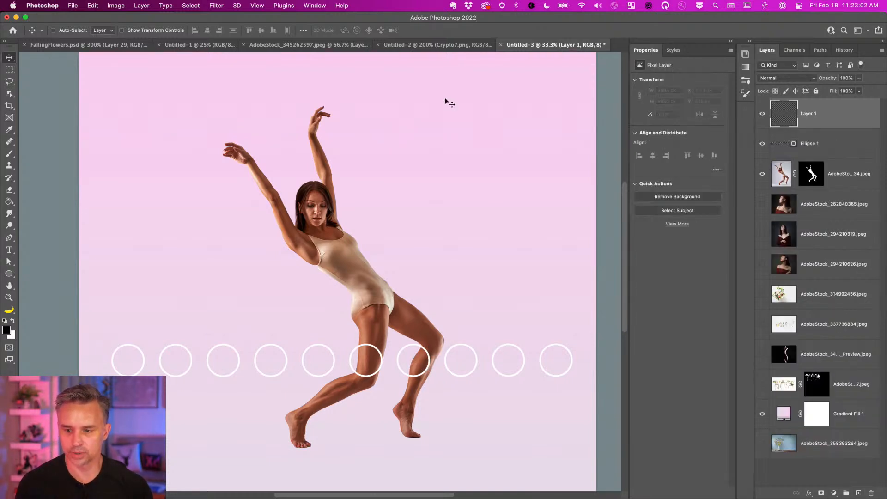
pyautogui.click(8, 250)
pyautogui.click(192, 240)
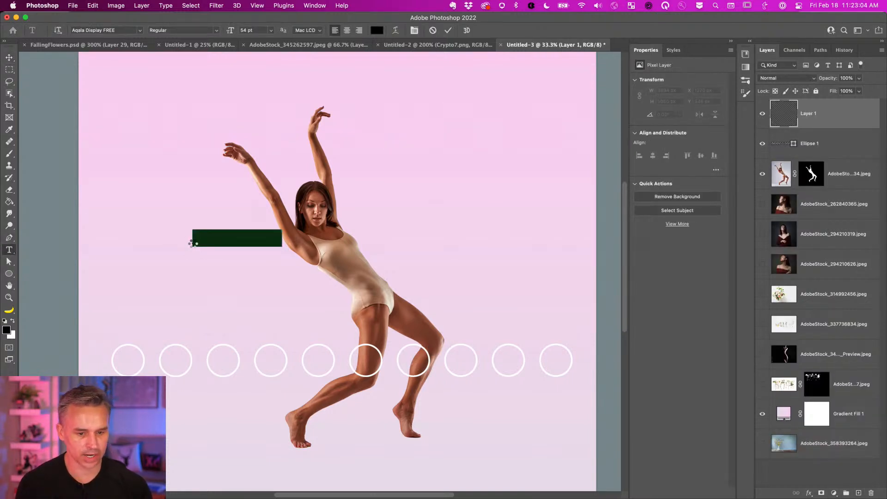
pyautogui.write('DANCE')
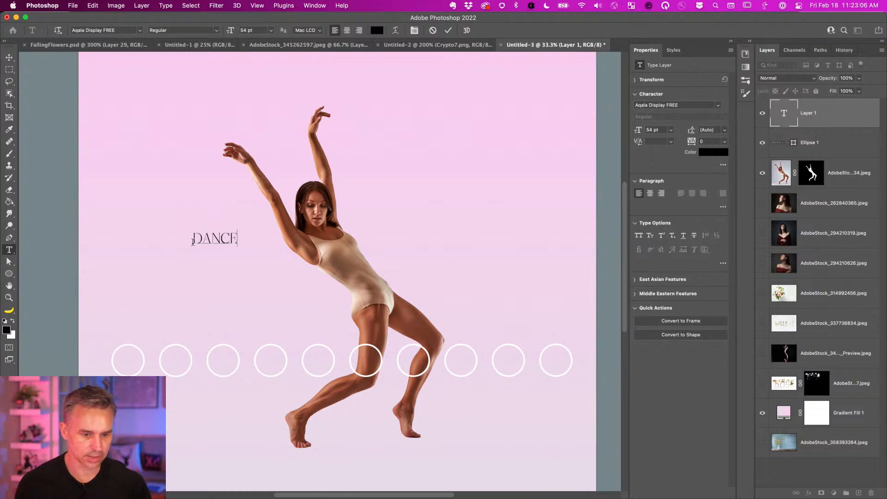
pyautogui.press('super+Return')
# Scale the DANCE text to about 533% and move it across the dancer's torso
pyautogui.press('super+t')
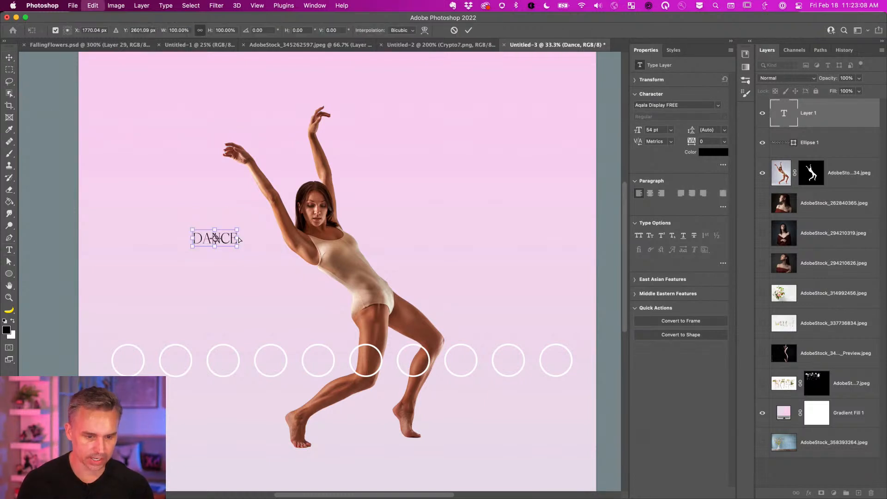
pyautogui.moveTo(237, 247); pyautogui.dragTo(431, 323)
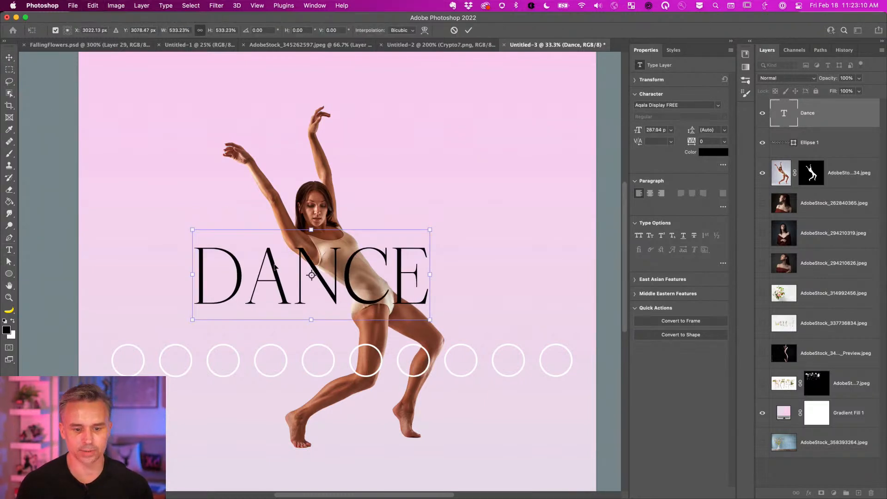
pyautogui.press('Return')
pyautogui.moveTo(274, 276); pyautogui.dragTo(311, 286)
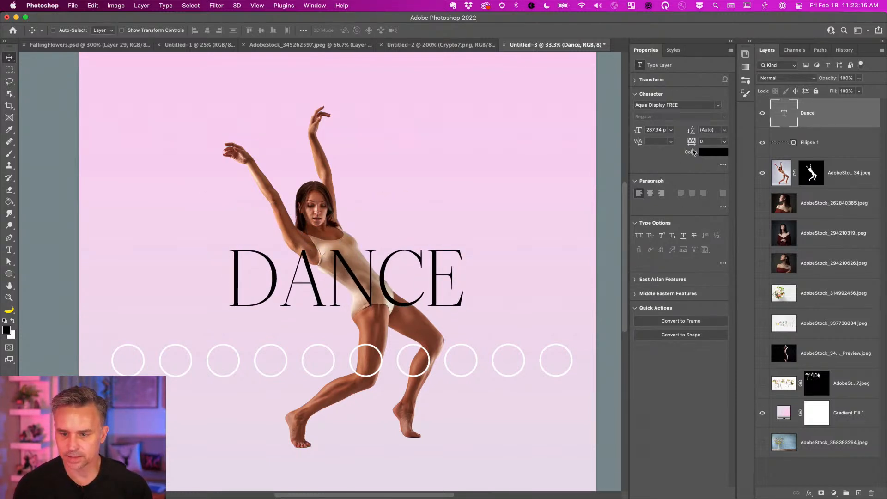
# Set the DANCE text's tracking to 200 and move the word left so it is centred over the dancer
pyautogui.click(725, 142)
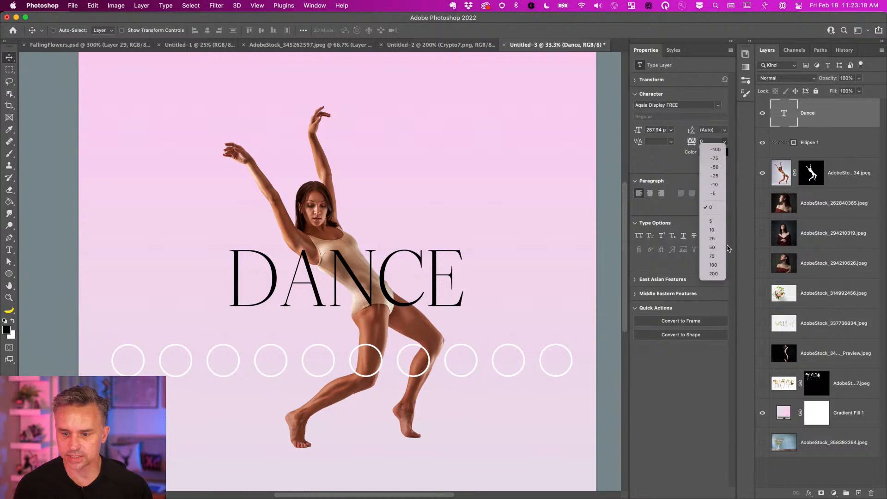
pyautogui.click(715, 275)
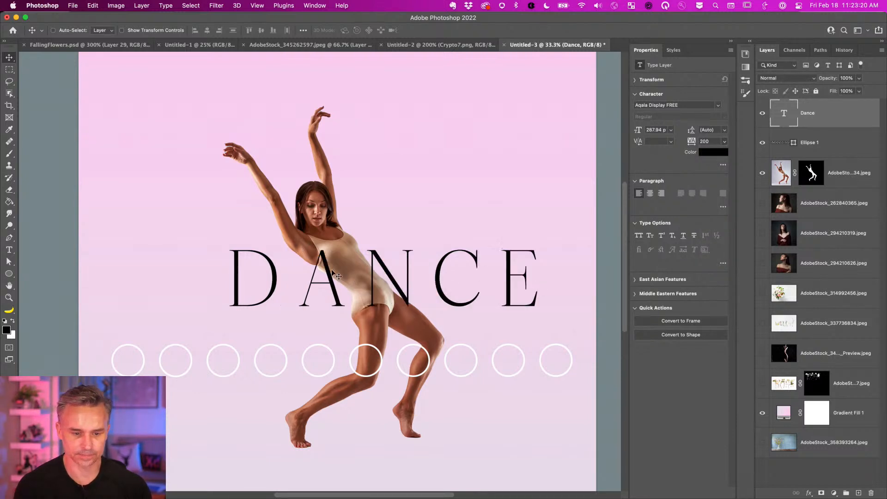
pyautogui.moveTo(284, 297); pyautogui.dragTo(281, 296)
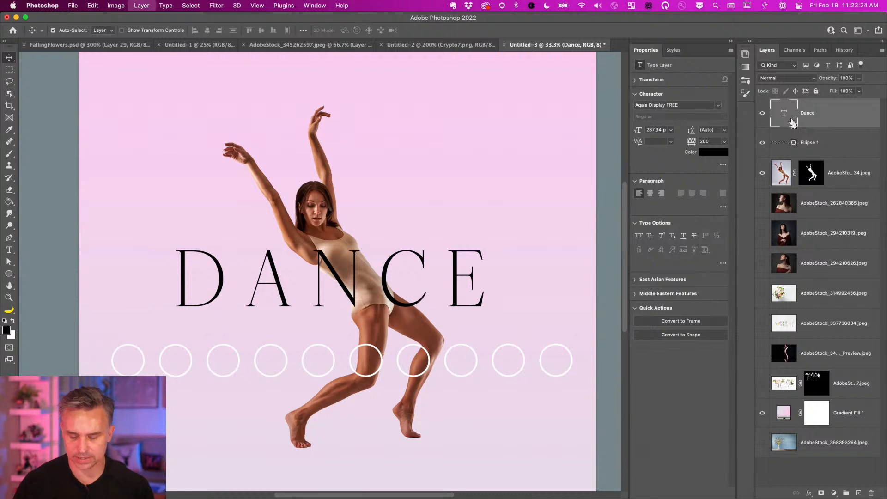
# Duplicate the Dance text layer, hide the original, and give the copy a drop shadow with a size of 0 px
pyautogui.press('super+j')
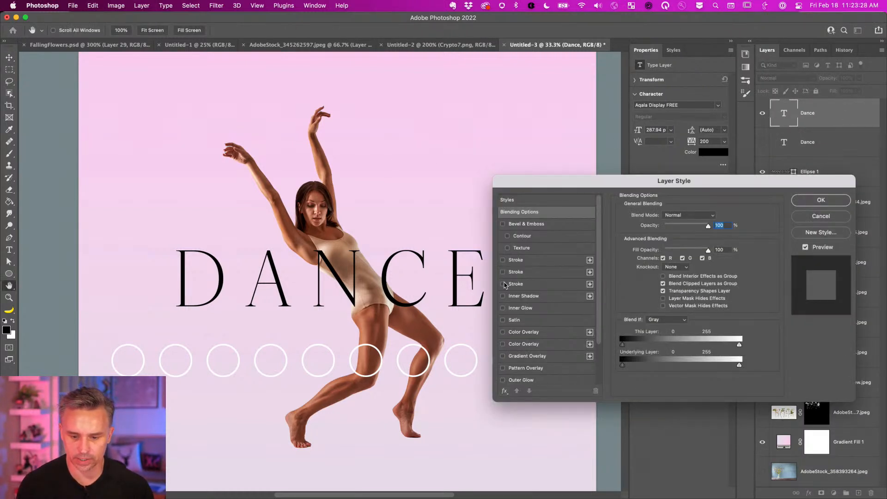
pyautogui.scroll(-3, 505, 285)
pyautogui.click(502, 342)
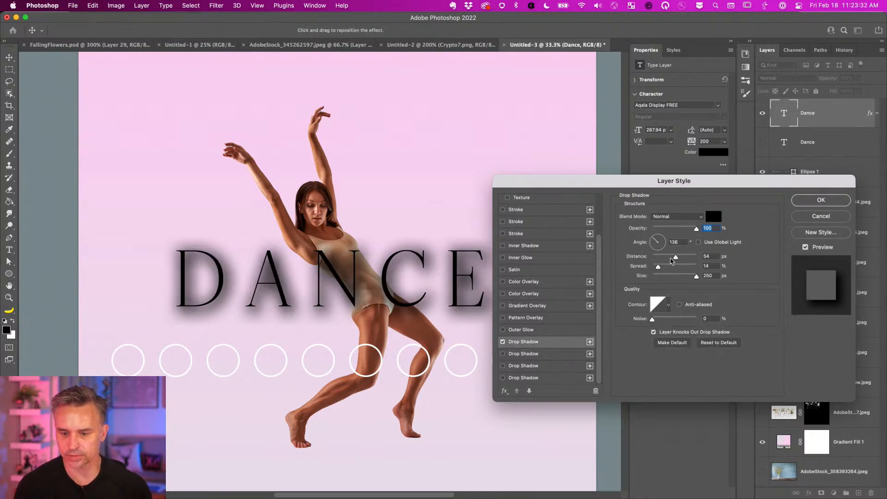
pyautogui.moveTo(696, 278); pyautogui.dragTo(631, 279)
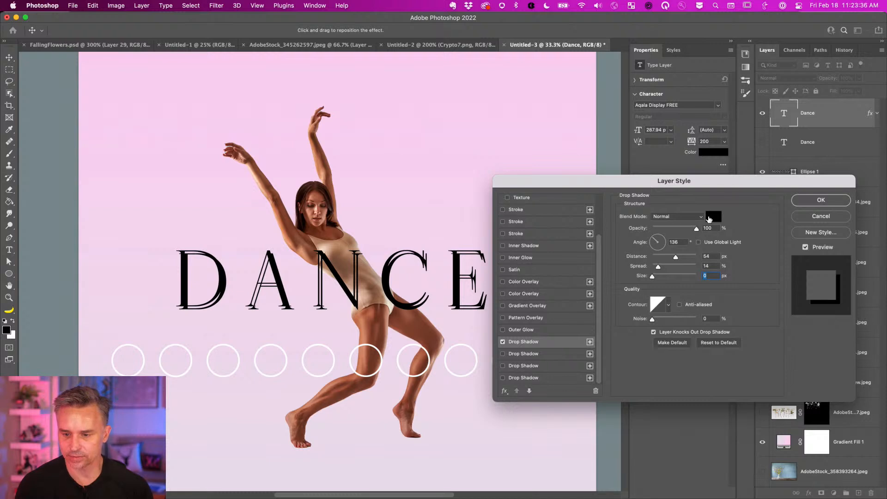
# Set the drop shadow color to magenta fc00ff
pyautogui.click(713, 217)
pyautogui.moveTo(488, 282); pyautogui.dragTo(504, 259)
pyautogui.click(505, 281)
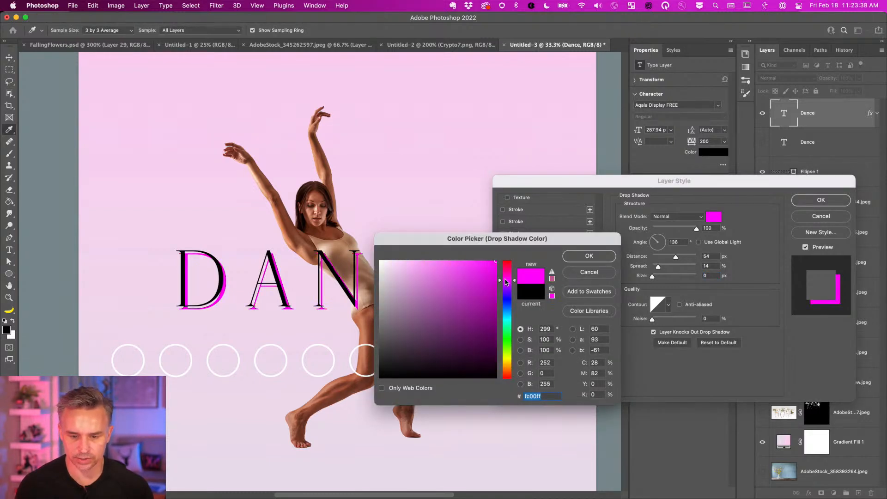
pyautogui.click(593, 256)
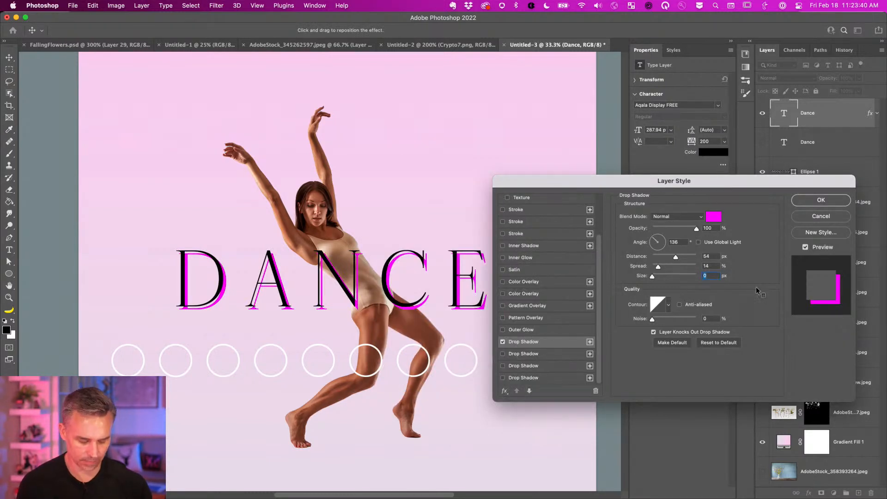
# Set the drop shadow's distance to 10 px and angle to 135°, and apply the layer style
pyautogui.moveTo(671, 174); pyautogui.dragTo(607, 170)
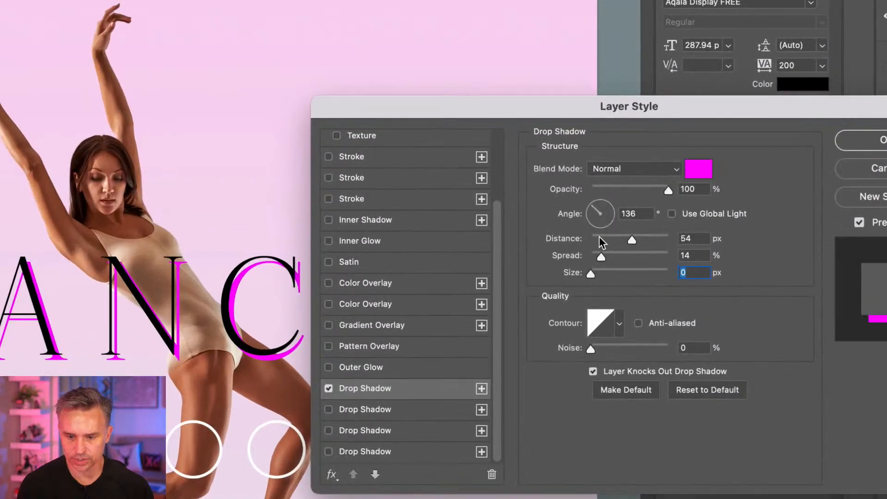
pyautogui.moveTo(598, 241); pyautogui.dragTo(598, 237)
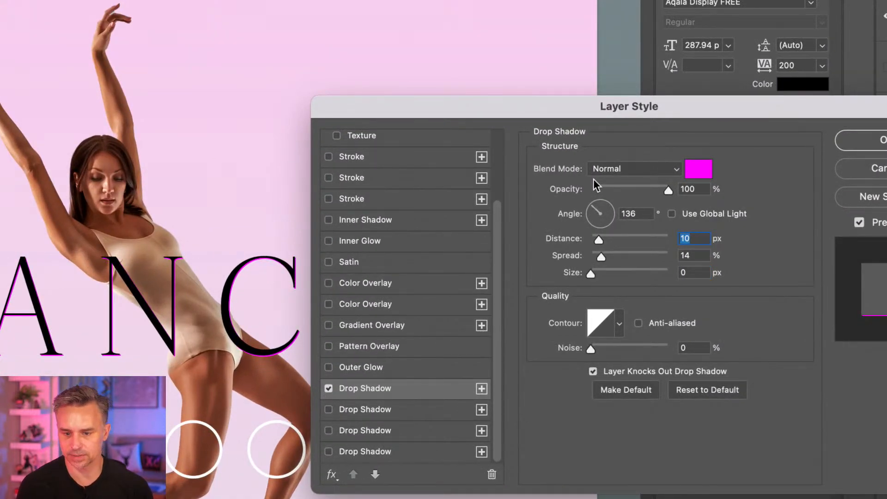
pyautogui.moveTo(583, 204); pyautogui.dragTo(583, 198)
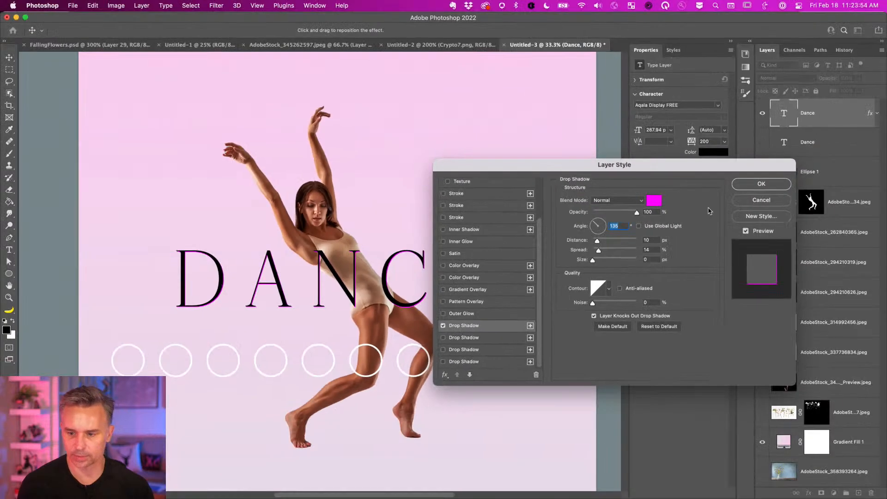
pyautogui.click(752, 190)
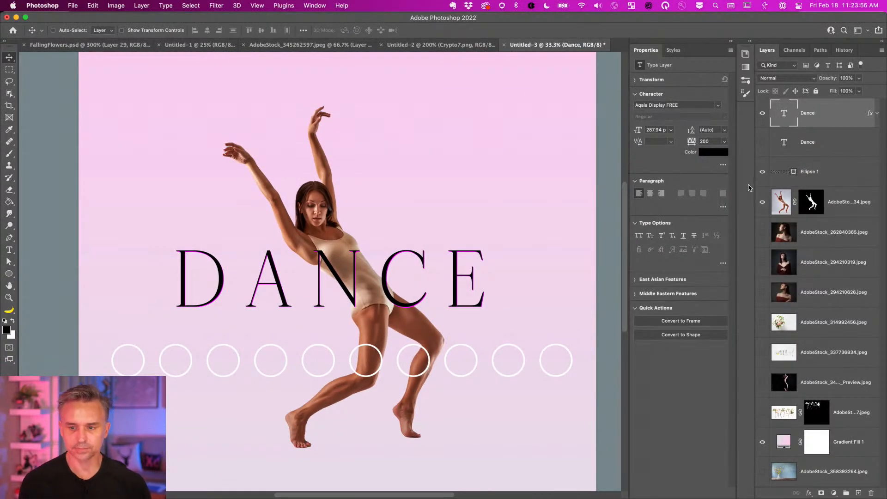
# Reopen the drop shadow settings of the top Dance text layer and enable a second drop shadow
pyautogui.click(876, 113)
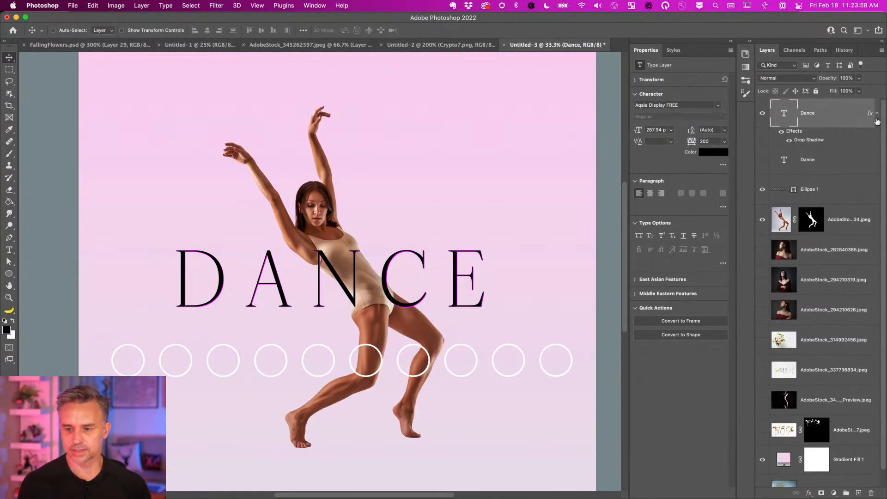
pyautogui.doubleClick(806, 140)
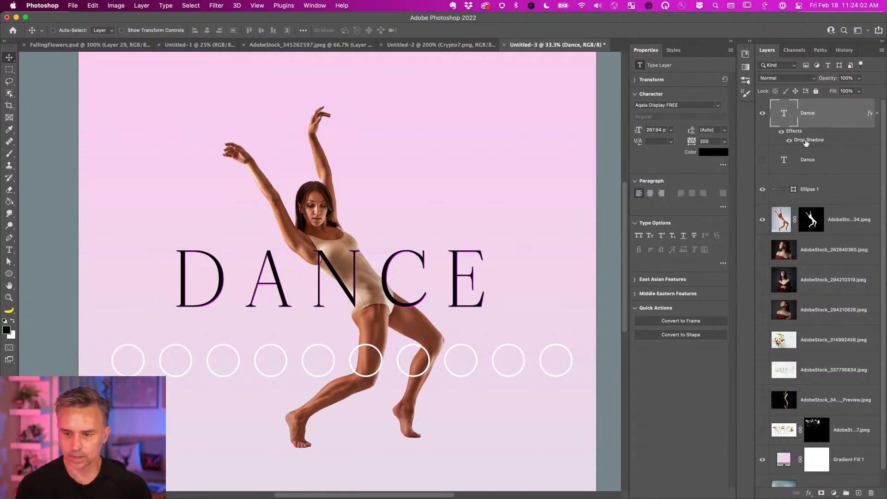
pyautogui.scroll(-3, 497, 324)
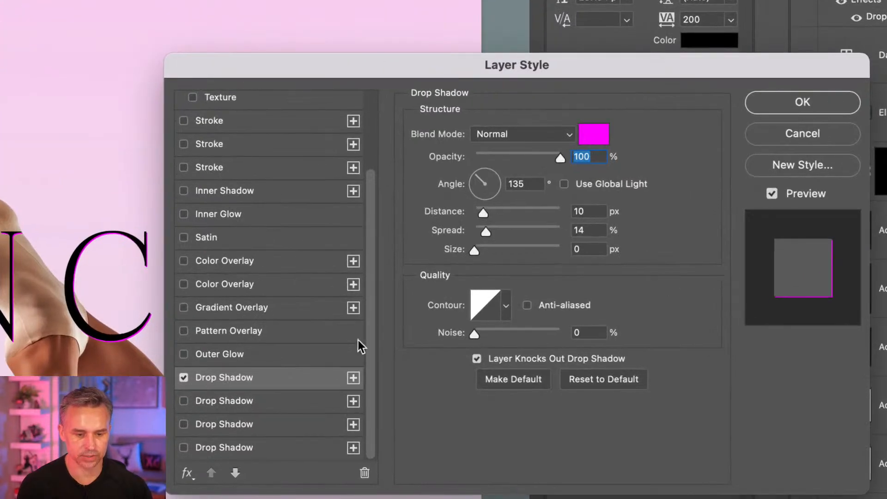
pyautogui.moveTo(352, 74); pyautogui.dragTo(349, 37)
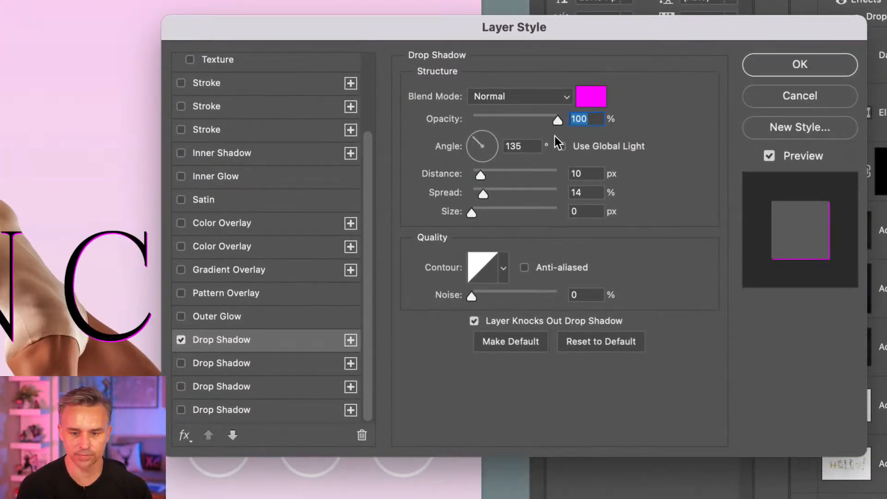
pyautogui.click(181, 363)
pyautogui.click(209, 365)
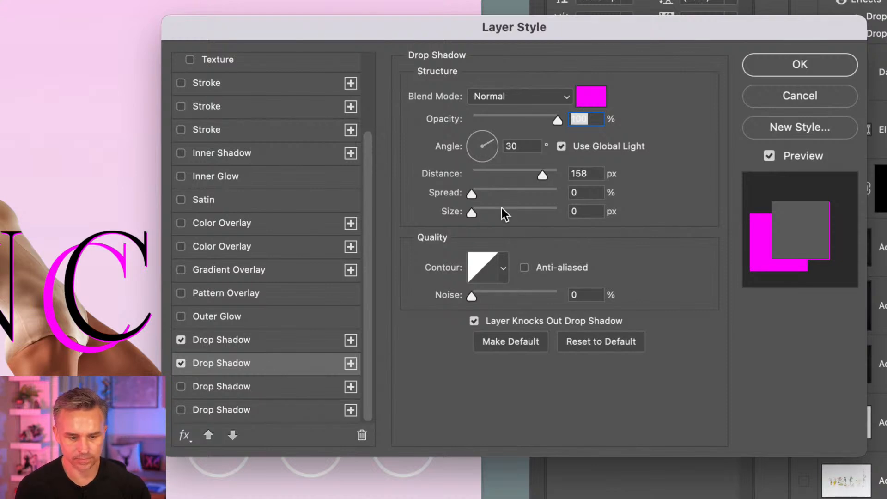
# Set the second drop shadow's angle to 135°, distance to 20 px and spread to 14%
pyautogui.moveTo(477, 137); pyautogui.dragTo(470, 134)
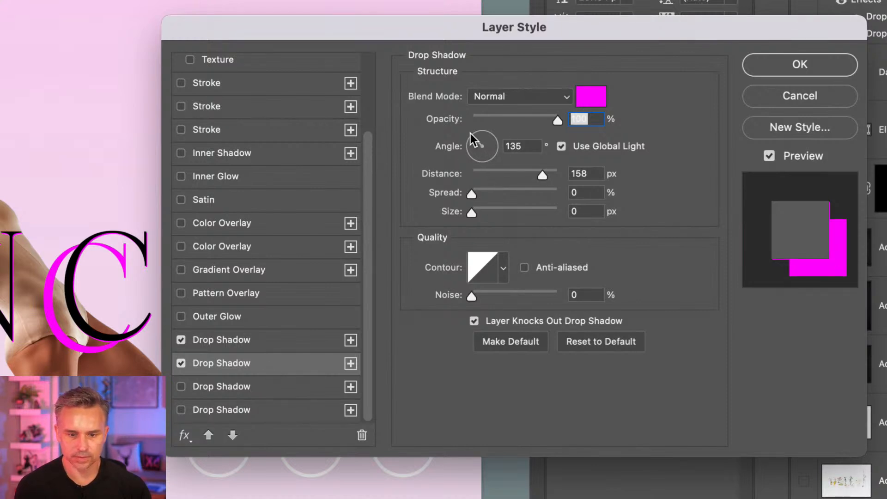
pyautogui.doubleClick(573, 173)
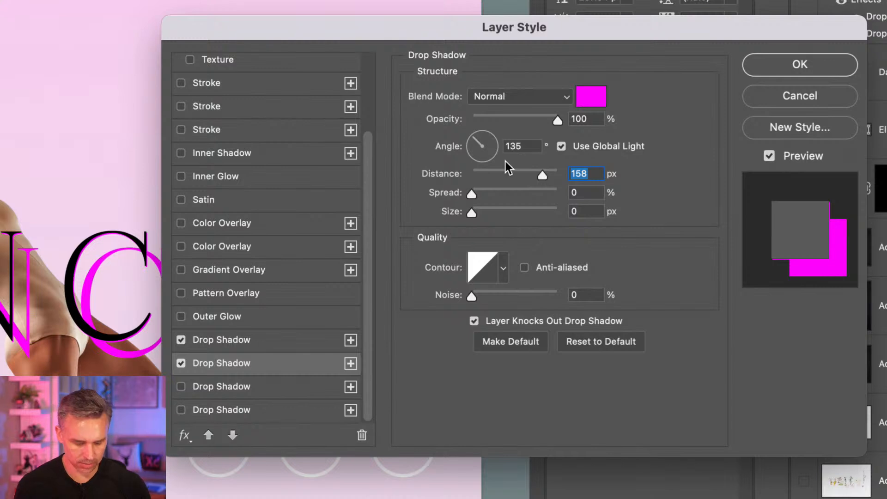
pyautogui.write('20')
pyautogui.press('Tab')
pyautogui.write('14')
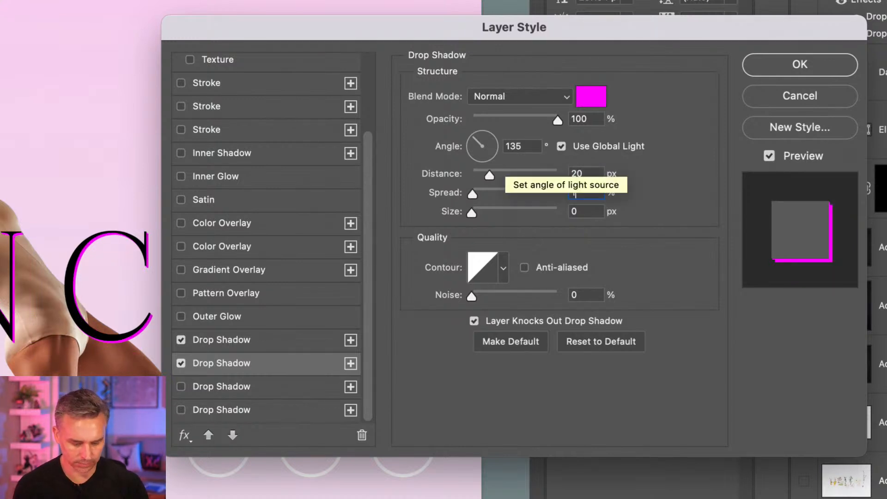
pyautogui.press('Tab')
# Change the second drop shadow's color to a blue-violet with hue 261°
pyautogui.click(591, 96)
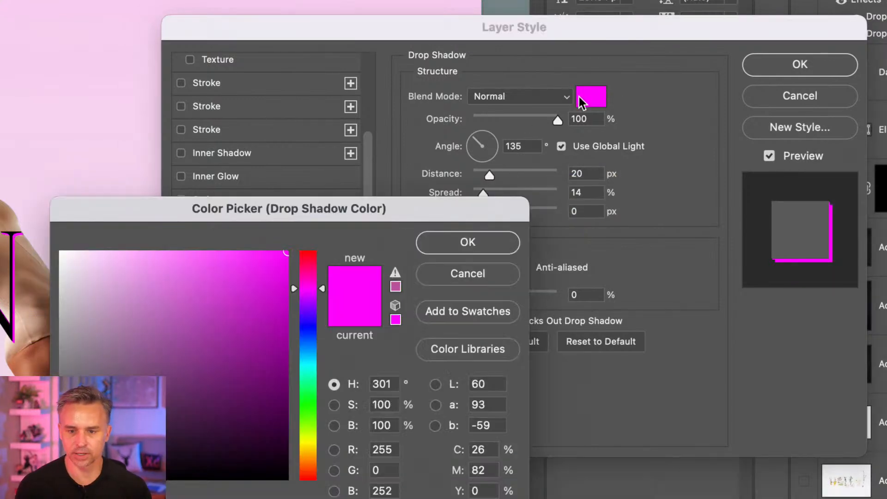
pyautogui.moveTo(306, 270); pyautogui.dragTo(308, 313)
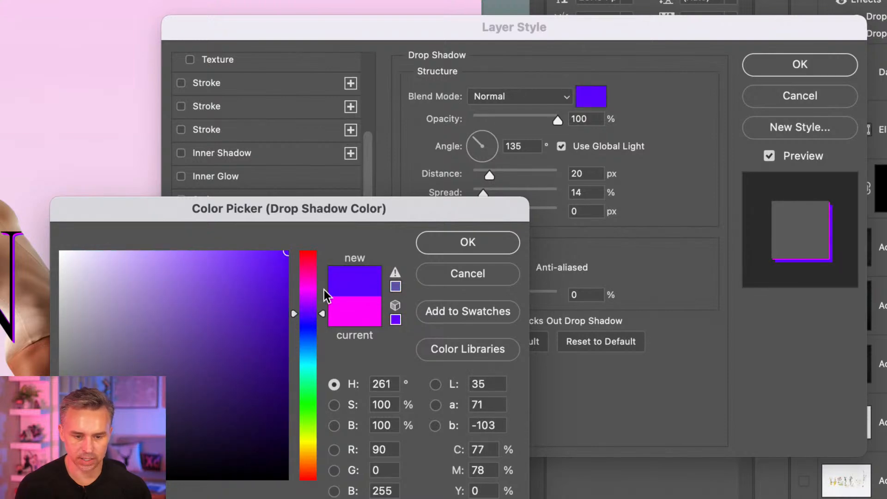
pyautogui.click(470, 246)
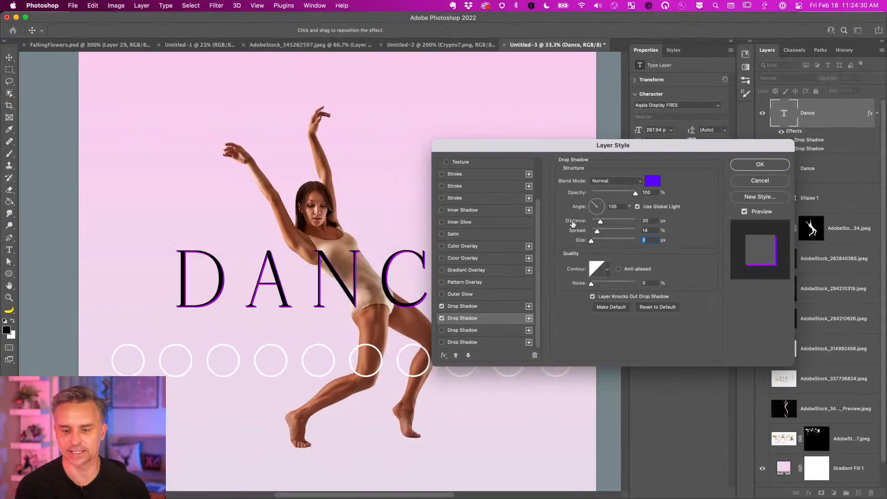
# Enable a third drop shadow on the Dance text with a distance of 30 px and a spread of 15%
pyautogui.click(442, 329)
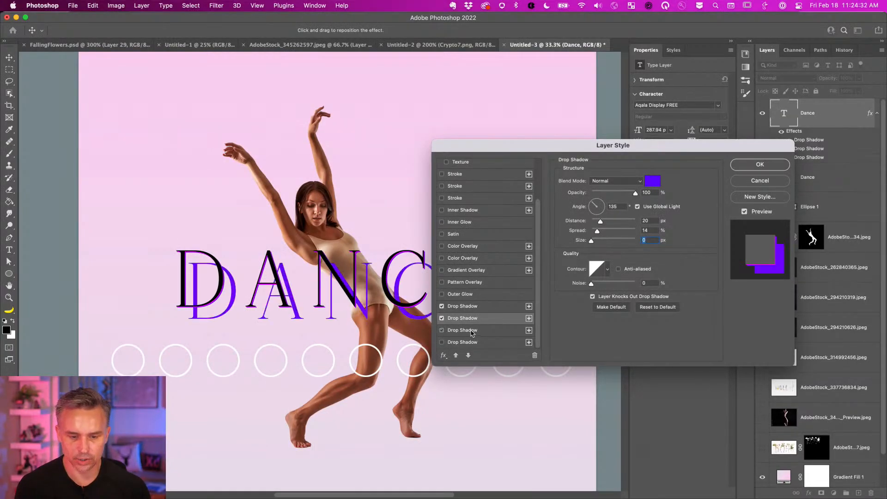
pyautogui.click(462, 329)
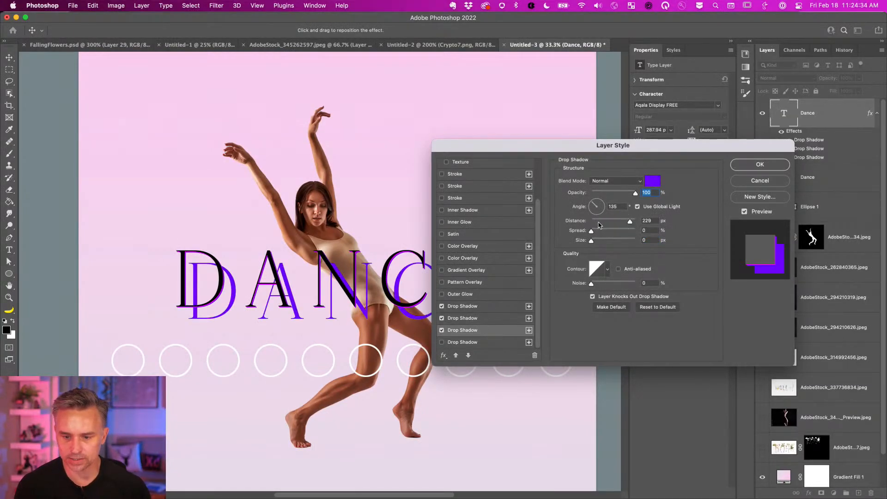
pyautogui.click(598, 223)
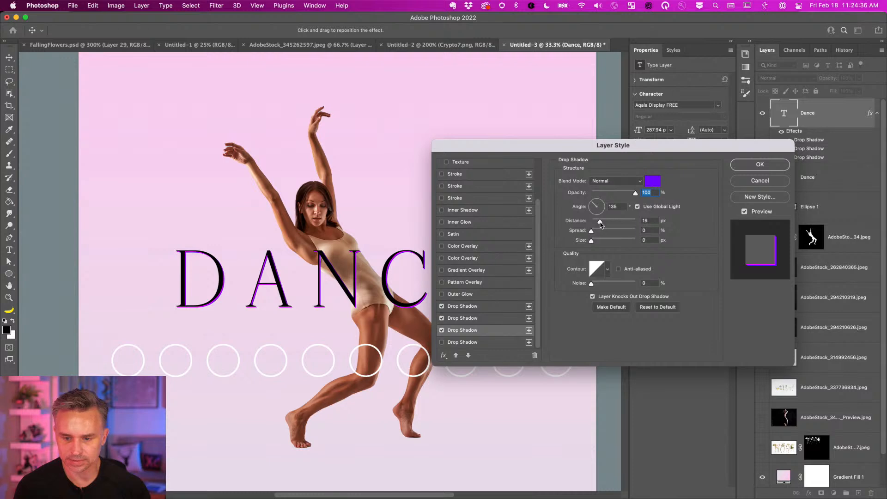
pyautogui.moveTo(600, 224); pyautogui.dragTo(605, 225)
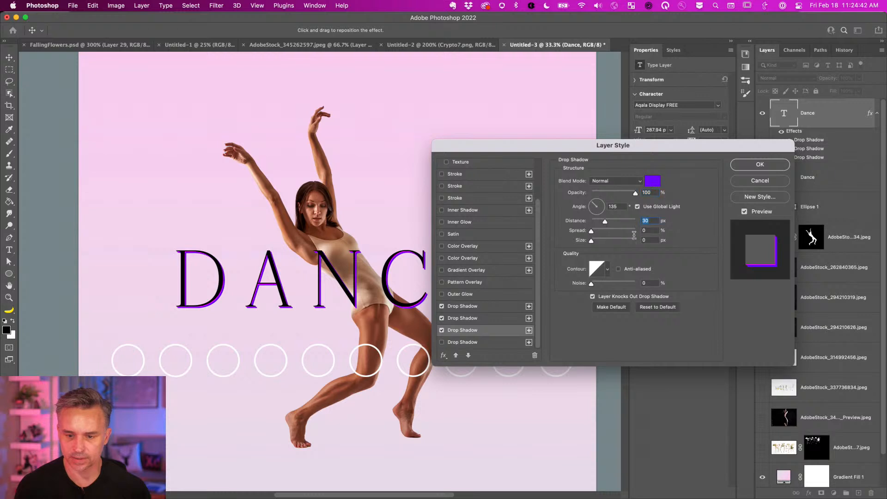
pyautogui.press('Tab')
pyautogui.write('15')
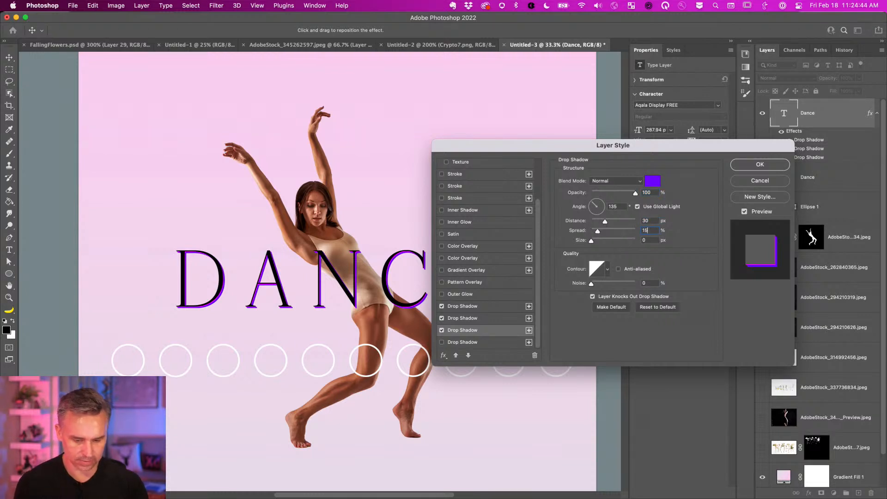
# Set the third drop shadow's color to orange ffb400 and apply the layer style
pyautogui.click(653, 180)
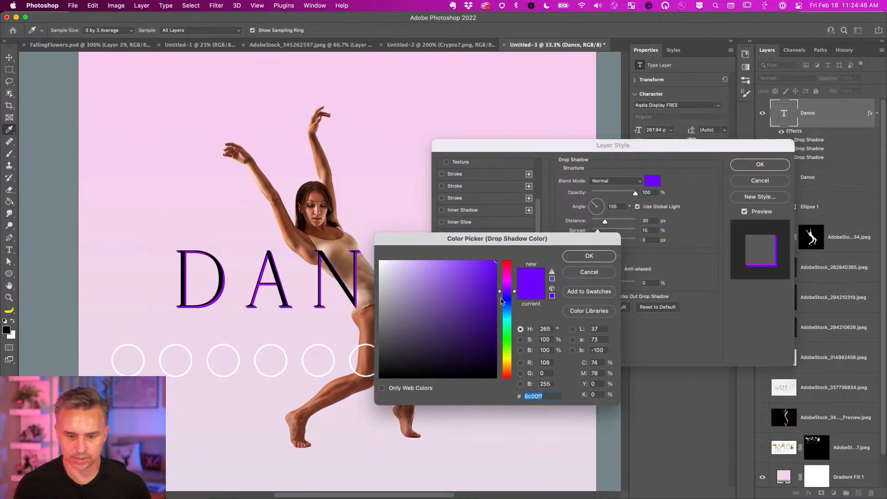
pyautogui.moveTo(506, 359); pyautogui.dragTo(507, 364)
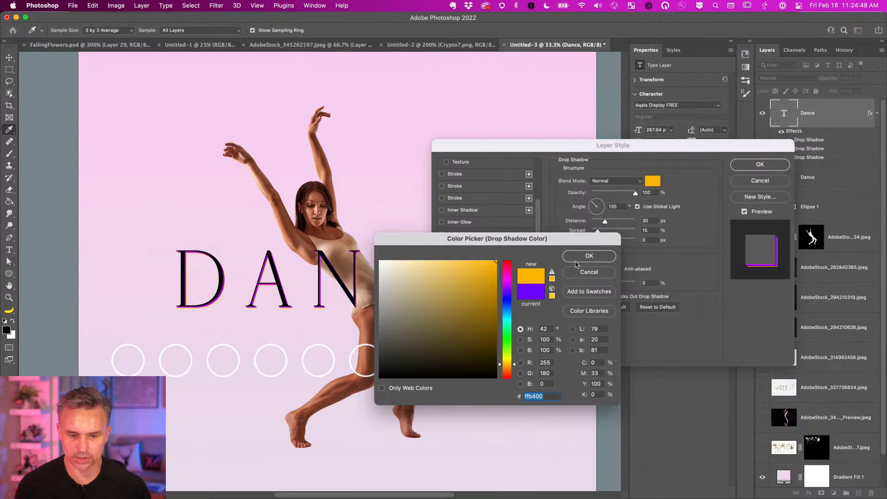
pyautogui.click(576, 260)
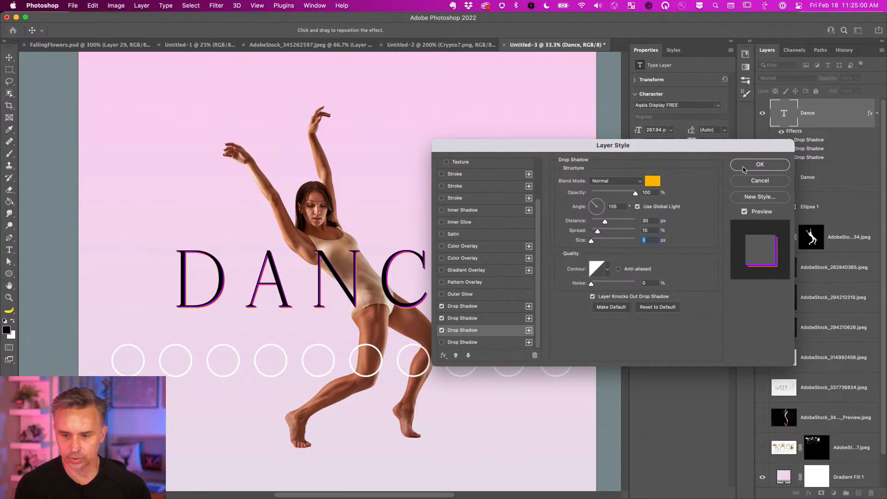
pyautogui.click(744, 166)
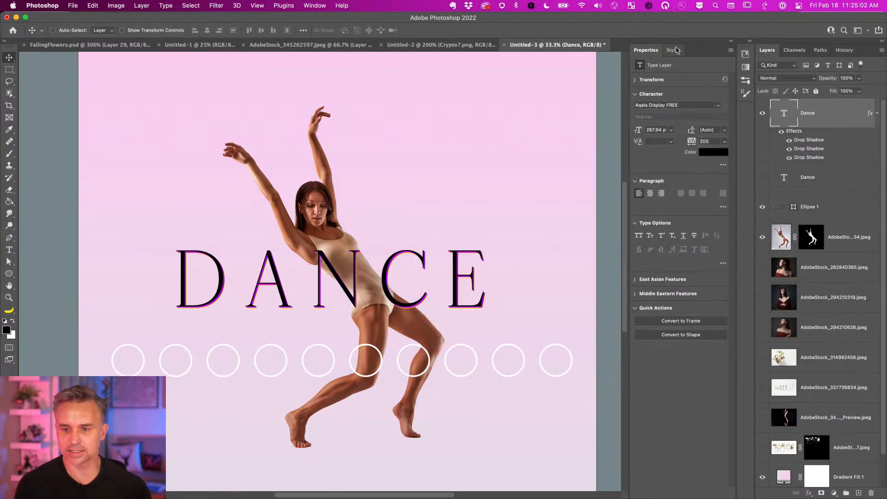
# Save the Dance layer's effects as a new style preset with a name beginning "Offset st"
pyautogui.click(673, 50)
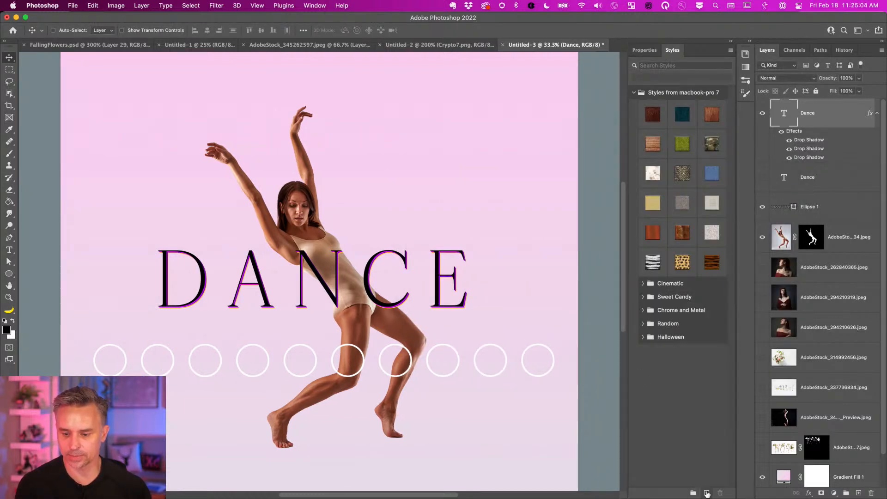
pyautogui.click(706, 493)
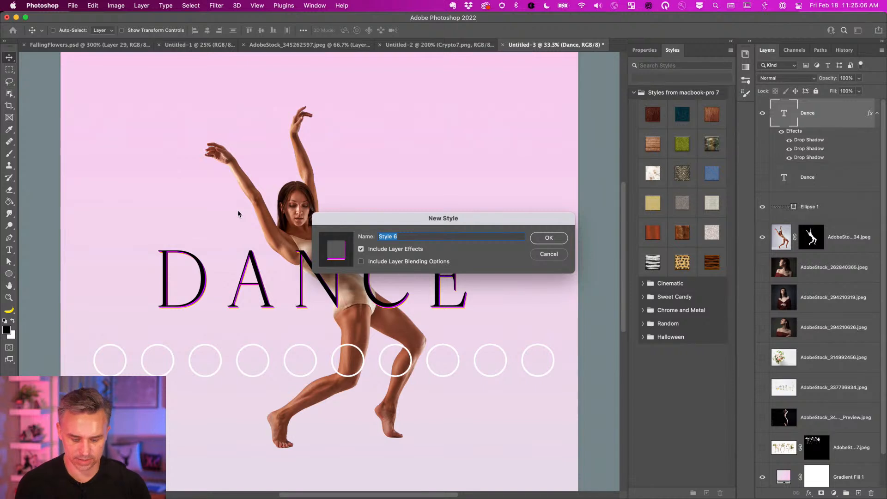
pyautogui.write('Offset s')
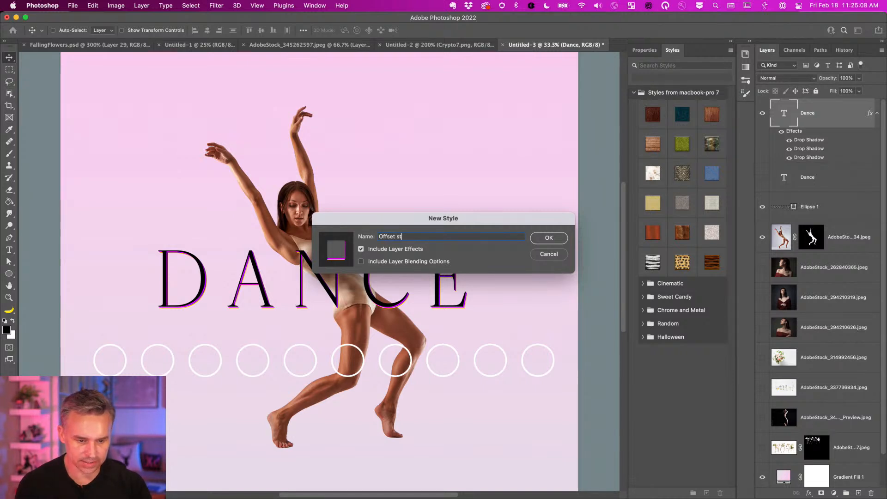
pyautogui.press('Return')
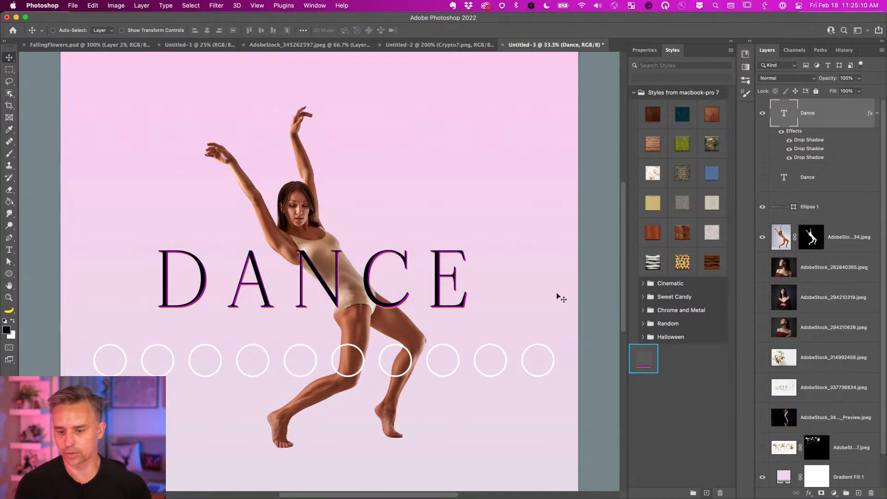
# Expand the Sweet Candy style group, duplicate the styled Dance text layer and hide the original
pyautogui.click(643, 297)
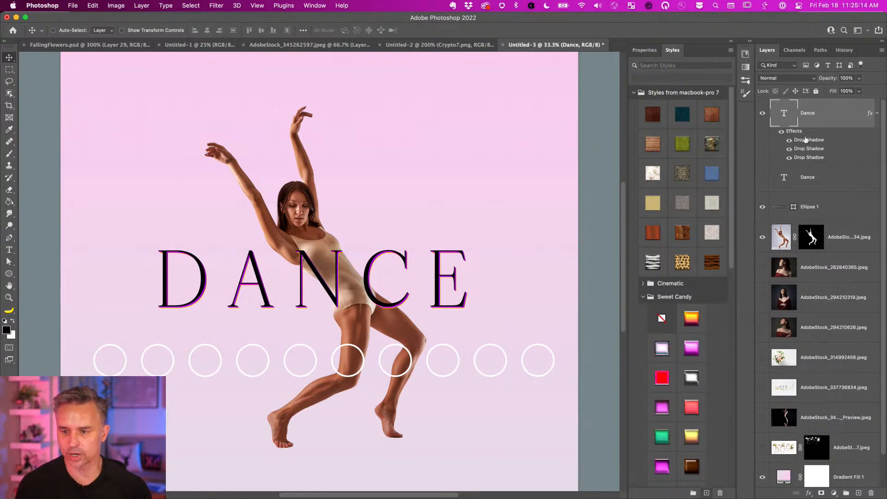
pyautogui.press('super')
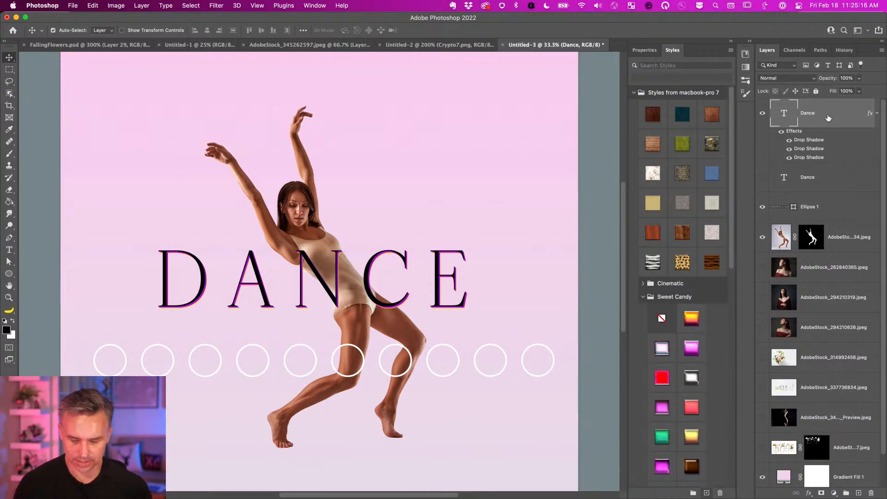
pyautogui.press('super+j')
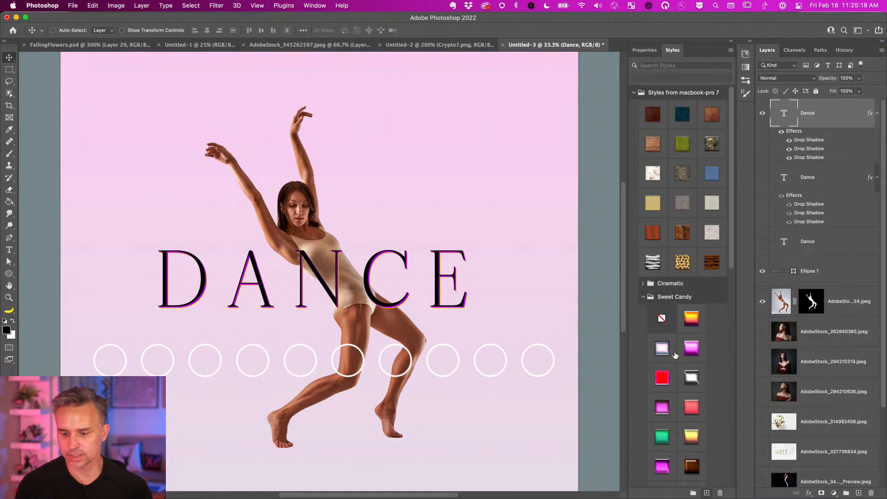
# Try several Sweet Candy styles on the Dance copy, ending with the magenta preset Stile 6
pyautogui.click(688, 354)
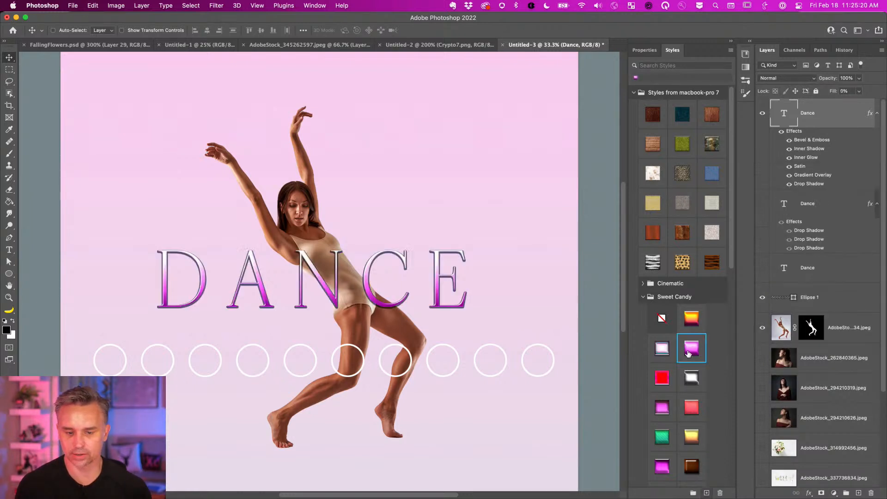
pyautogui.click(693, 320)
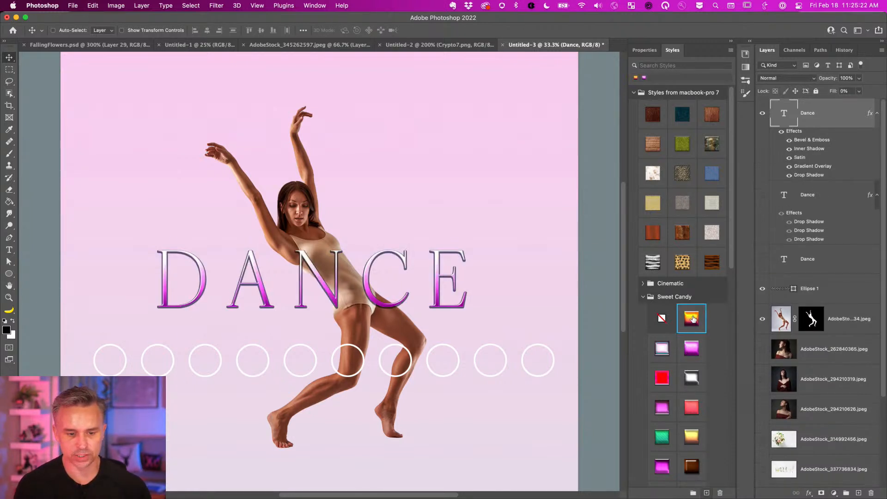
pyautogui.click(656, 377)
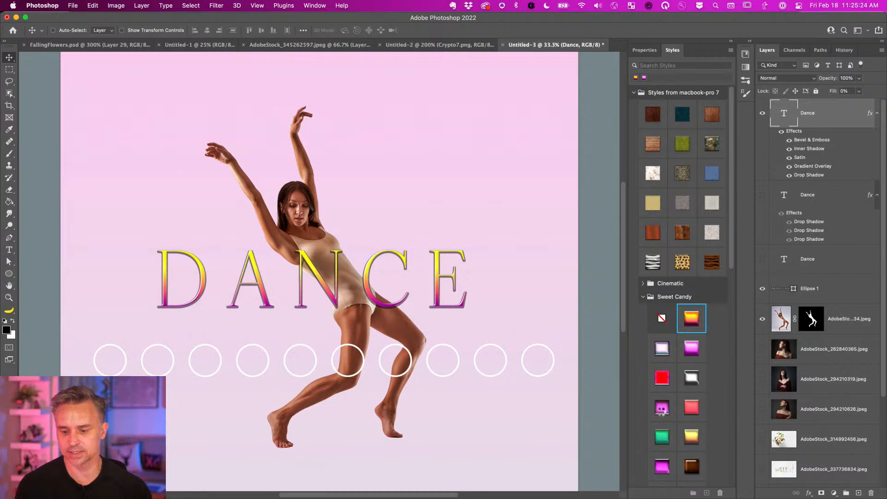
pyautogui.click(660, 406)
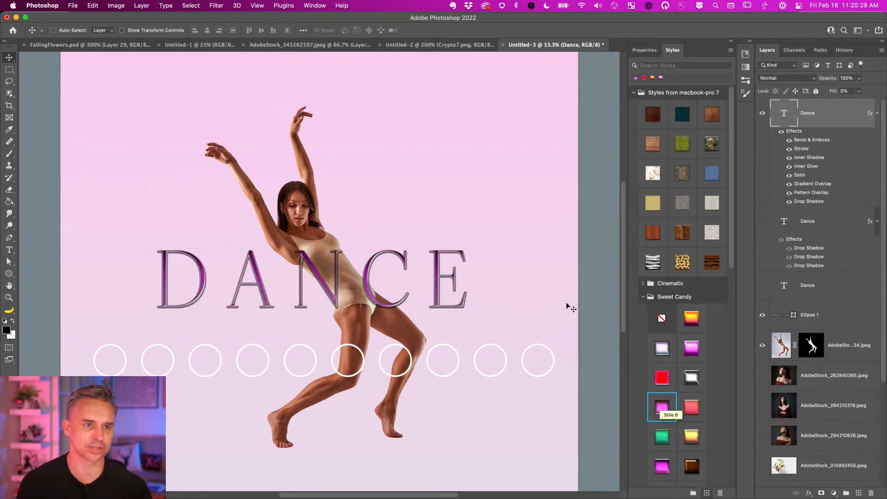
pyautogui.moveTo(259, 332); pyautogui.dragTo(278, 311)
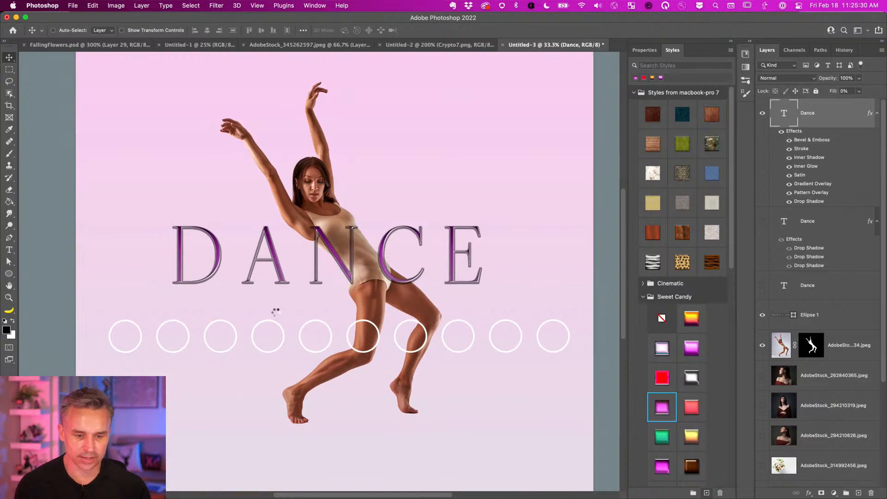
# Switch to Chrome and review the remaining sections of the Photoshop Overlooked Features 2022 document
pyautogui.moveTo(377, 497)
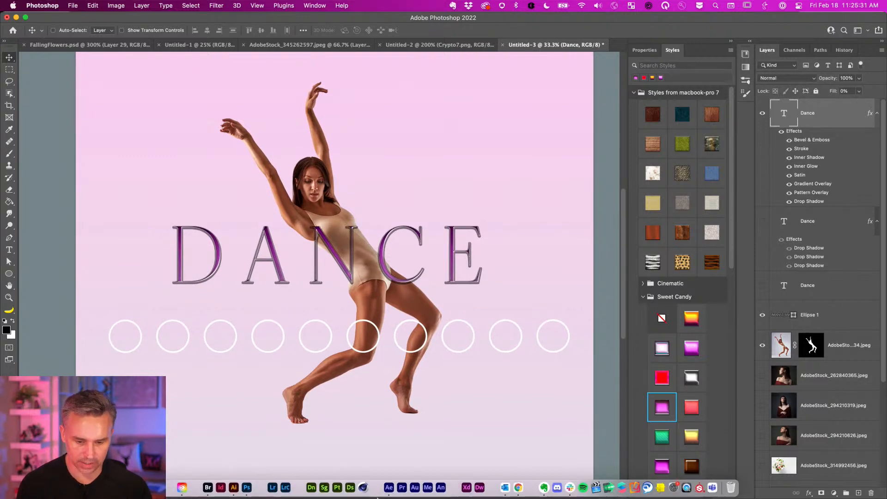
pyautogui.click(517, 487)
pyautogui.click(313, 42)
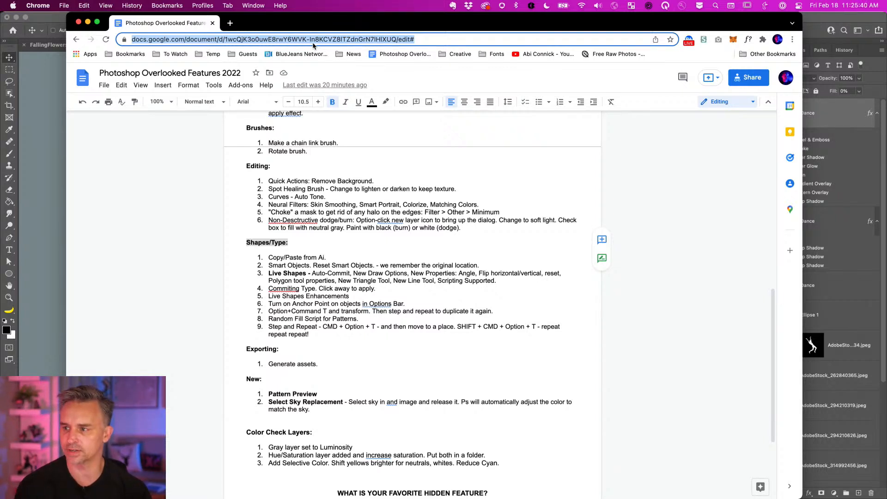
pyautogui.scroll(-3, 362, 329)
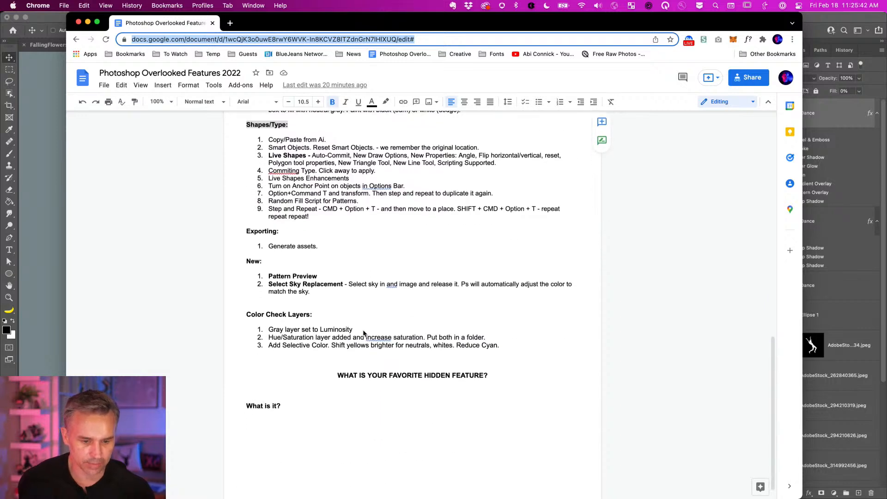
# Copy the document's sharing link and set access for anyone with the link to Editor
pyautogui.click(376, 329)
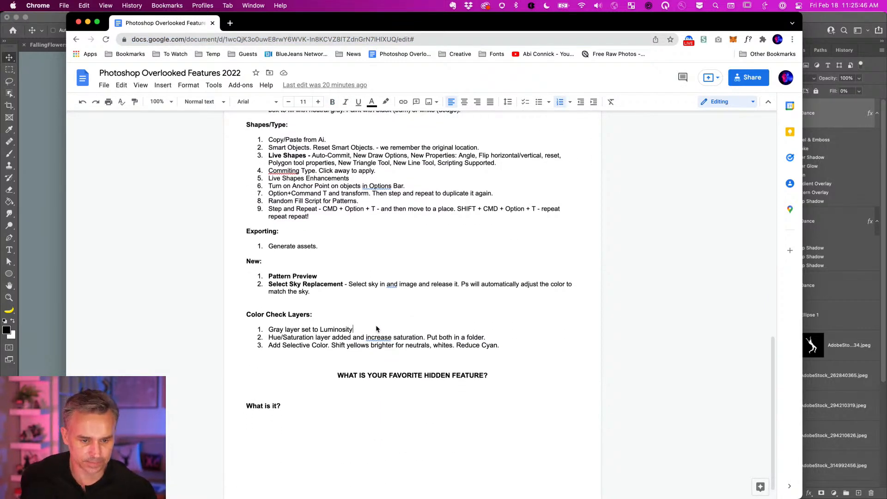
pyautogui.click(744, 81)
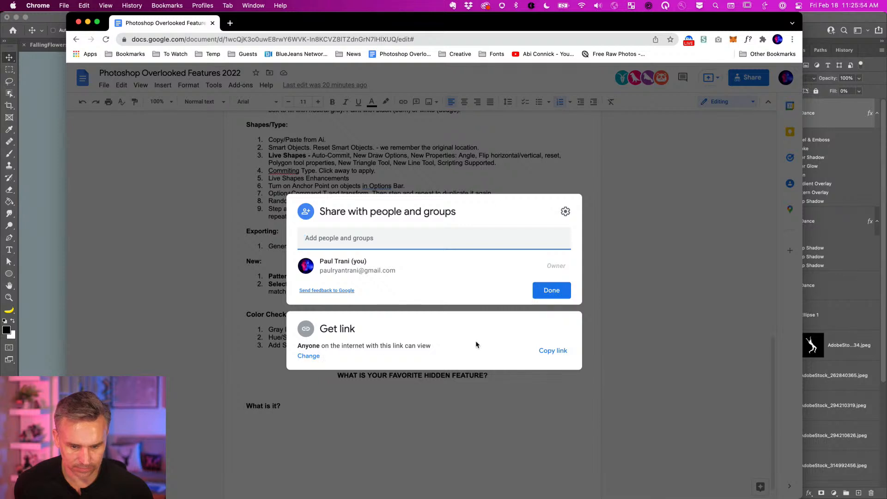
pyautogui.click(454, 333)
pyautogui.click(542, 299)
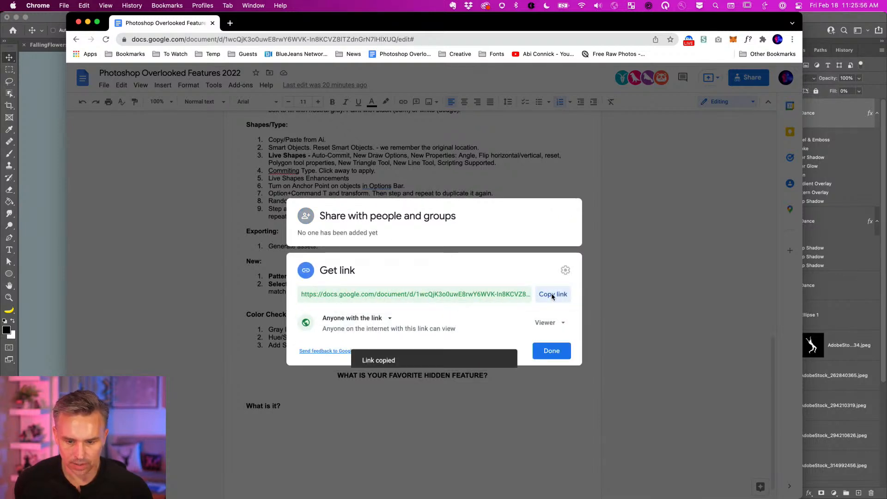
pyautogui.click(548, 322)
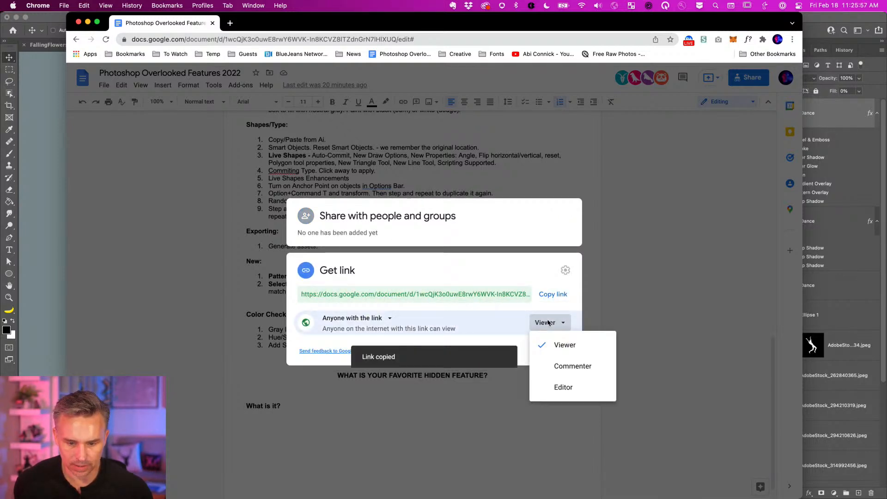
pyautogui.click(563, 388)
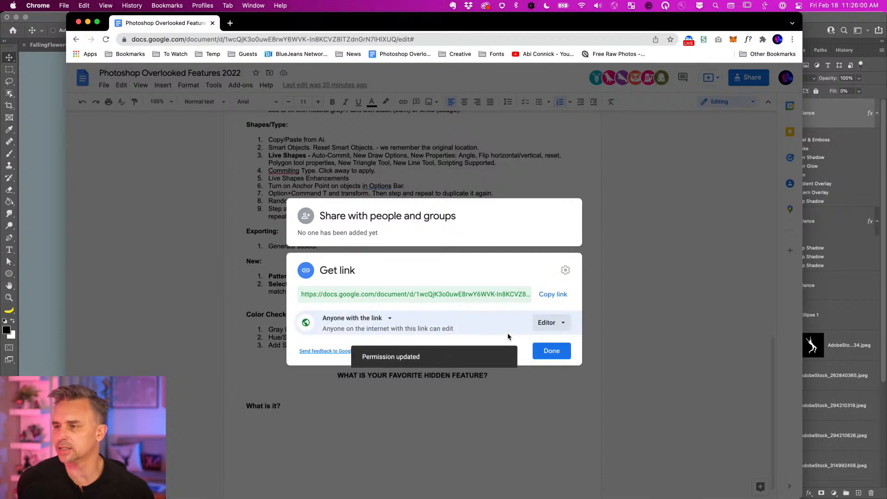
pyautogui.click(554, 355)
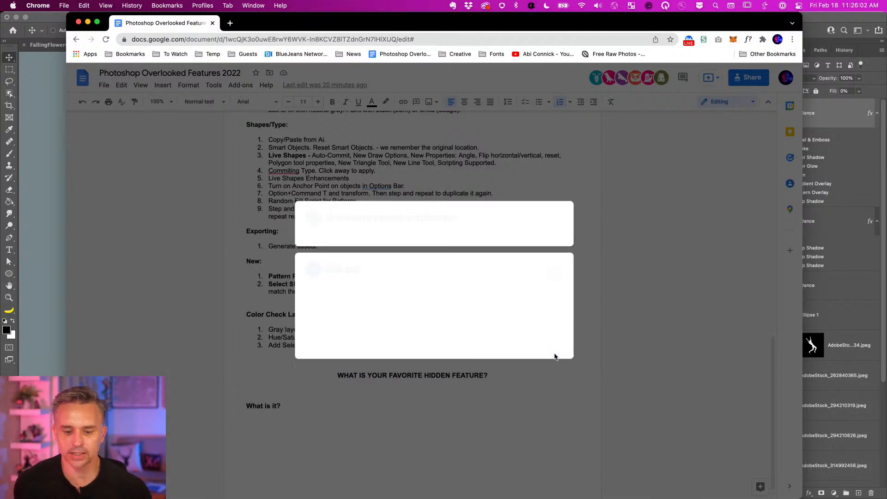